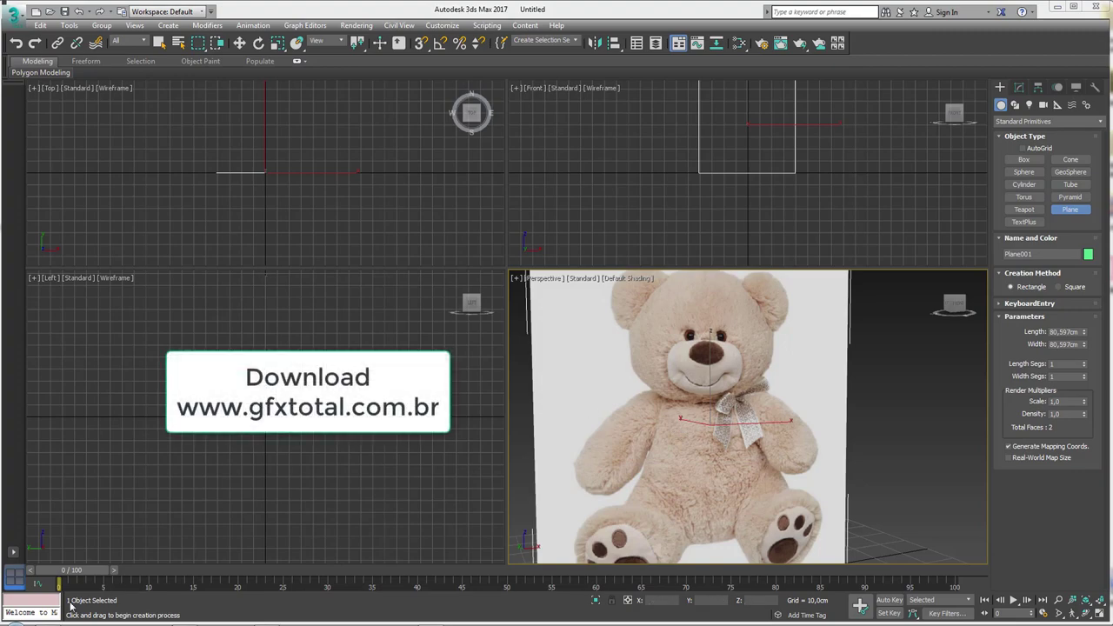
Step: Open pelúcia 01 in Photo Viewer and resize the viewer window to fit
key(alt+Tab)
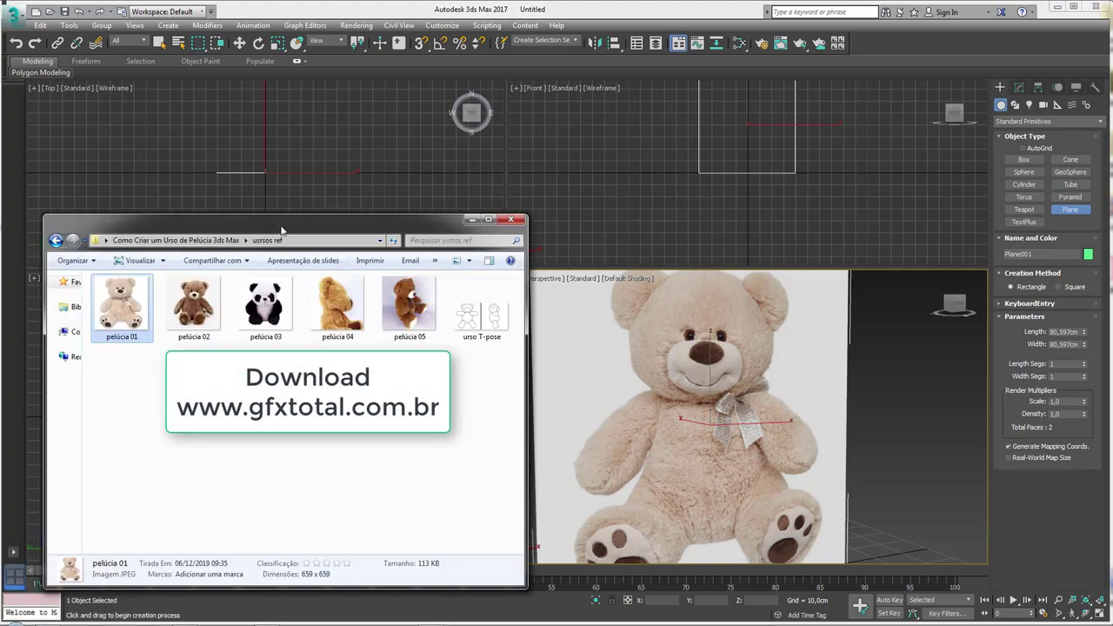
key(Return)
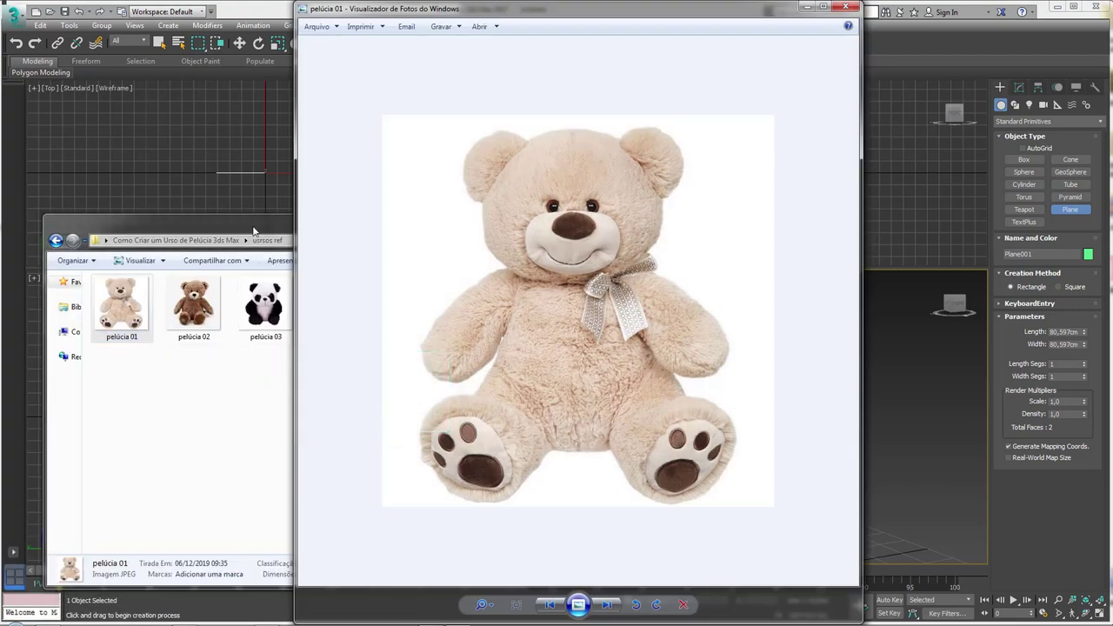
drag(254, 232, 223, 269)
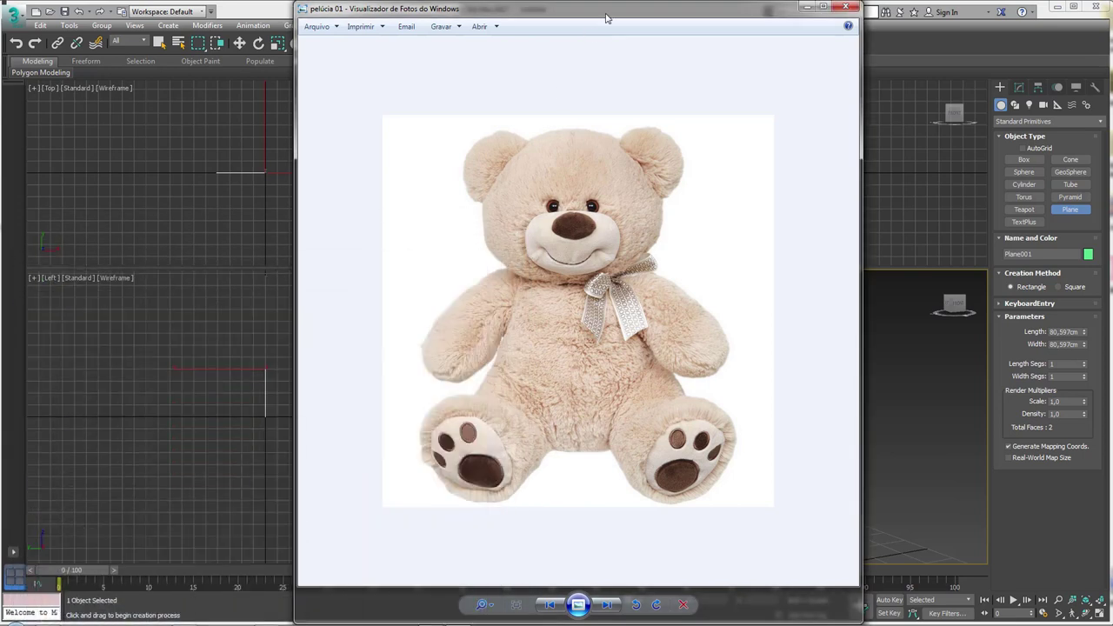
drag(606, 18, 594, 77)
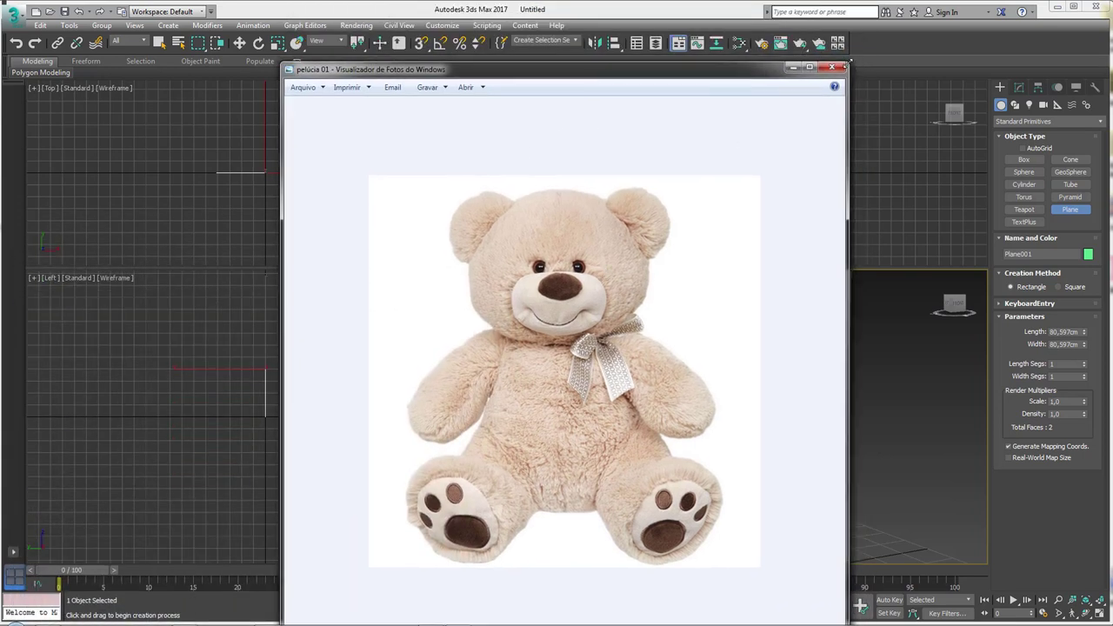
drag(846, 65, 742, 210)
drag(602, 220, 640, 102)
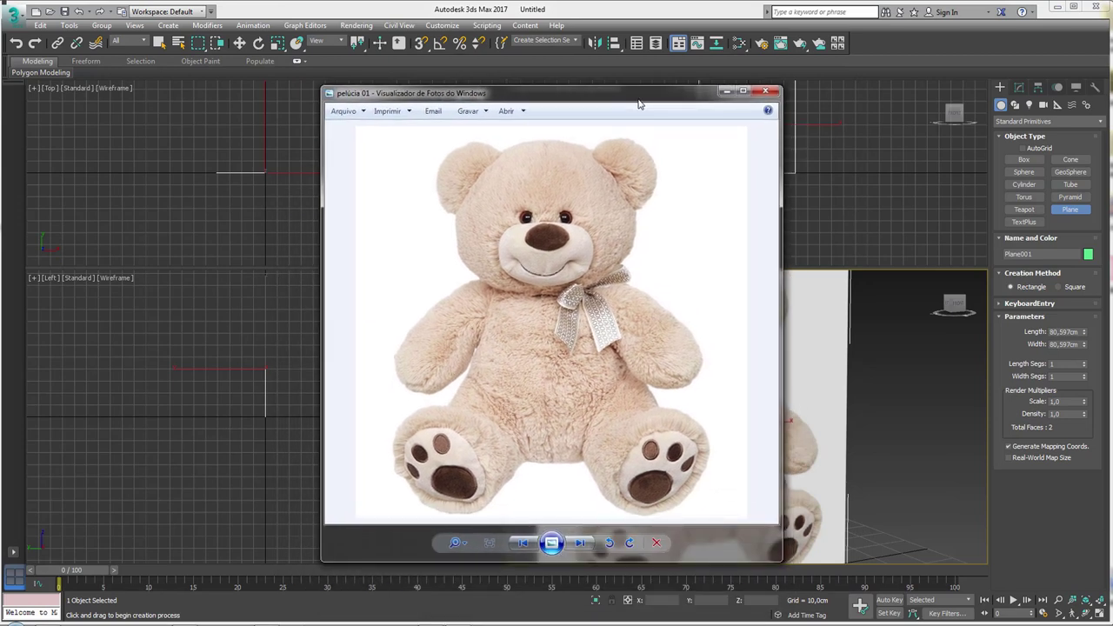
Step: Page through pelúcia 02 and 03, inking then erasing the panda's eyes, and advance to pelúcia 04
key(Right)
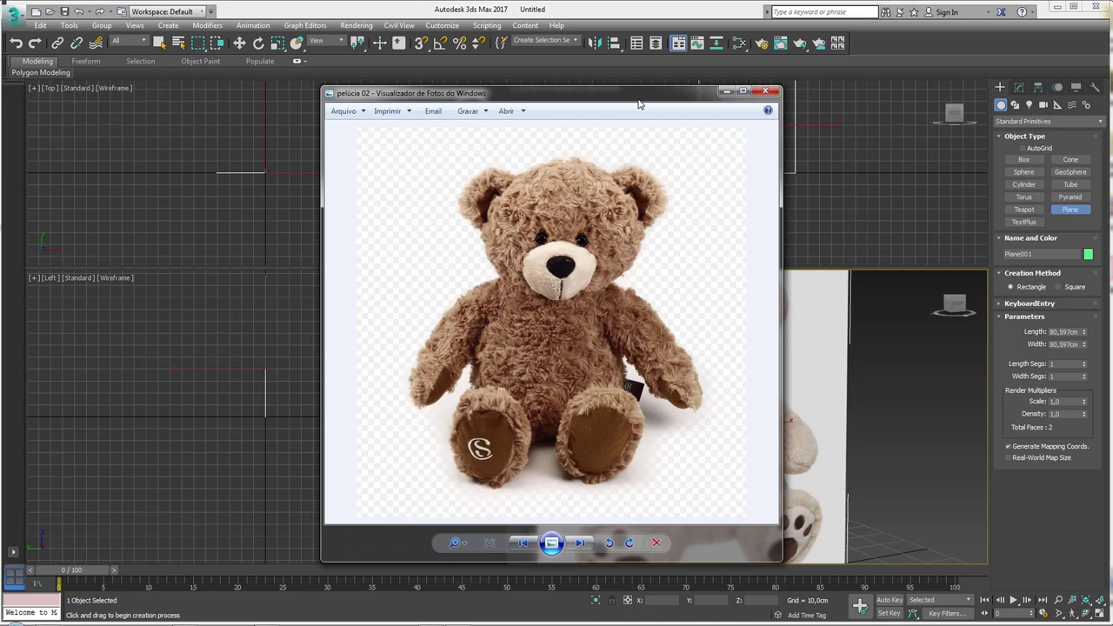
key(Right)
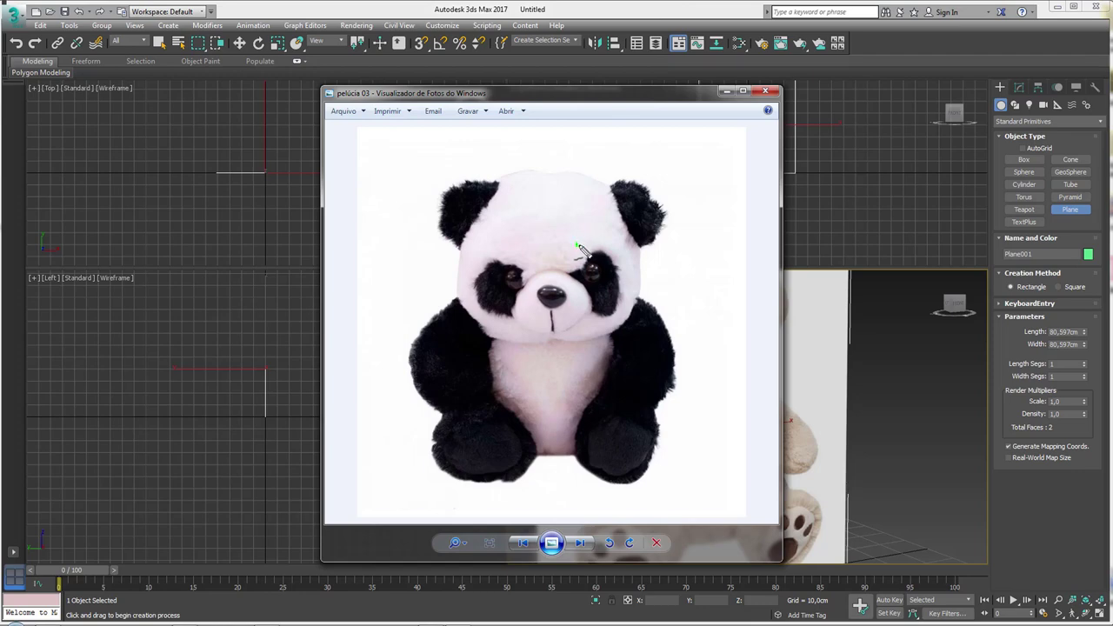
drag(575, 244, 602, 243)
mouse_move(513, 254)
mouse_down()
mouse_move(490, 259)
mouse_move(516, 253)
mouse_up()
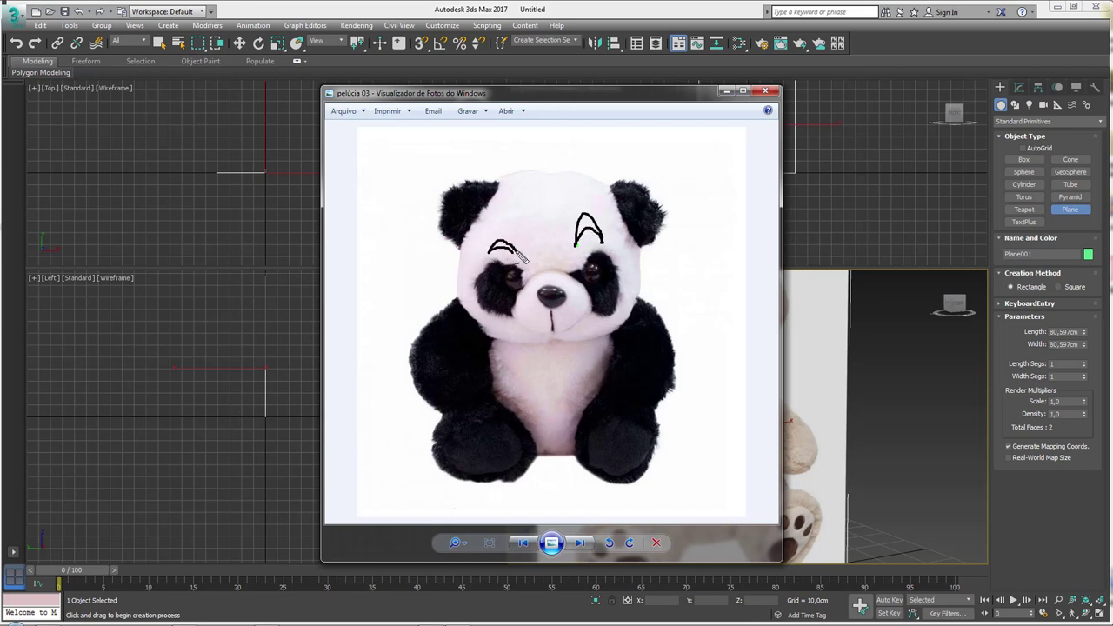
key(e)
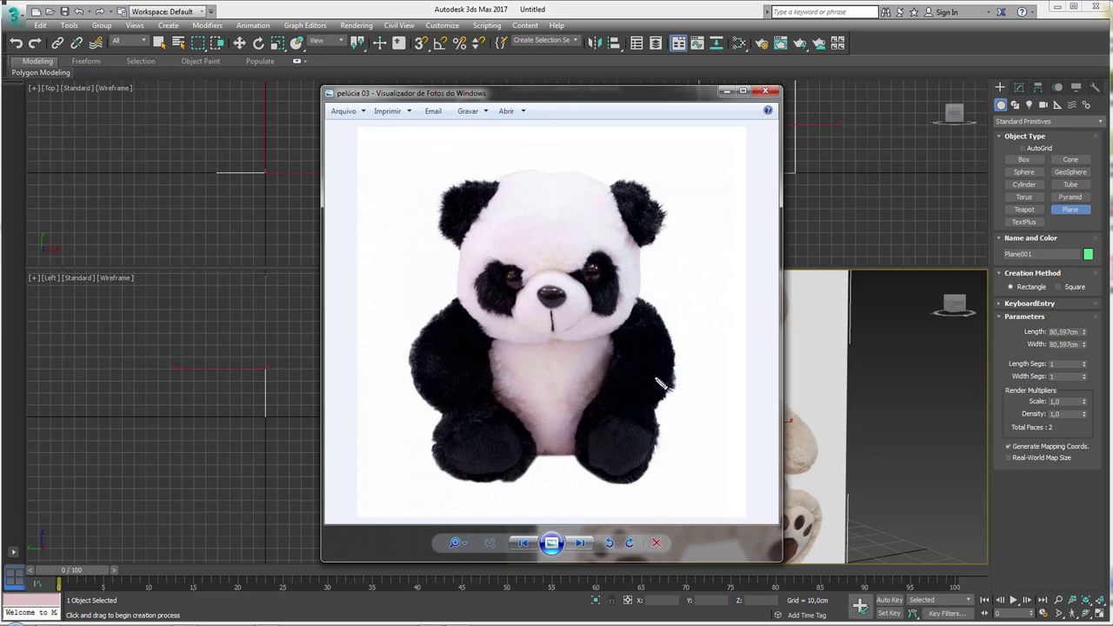
click(578, 543)
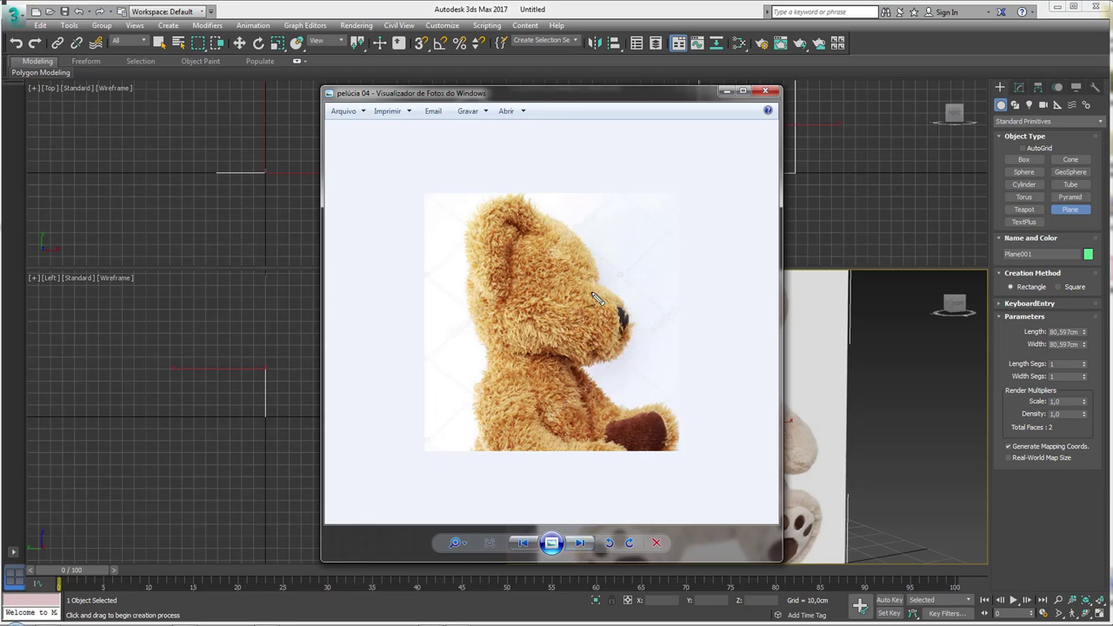
Step: Ink the bear's head, ear and muzzle on pelúcia 04, clear it, and advance to pelúcia 05
mouse_move(594, 286)
mouse_down()
mouse_move(493, 215)
mouse_move(500, 290)
mouse_move(511, 209)
mouse_up()
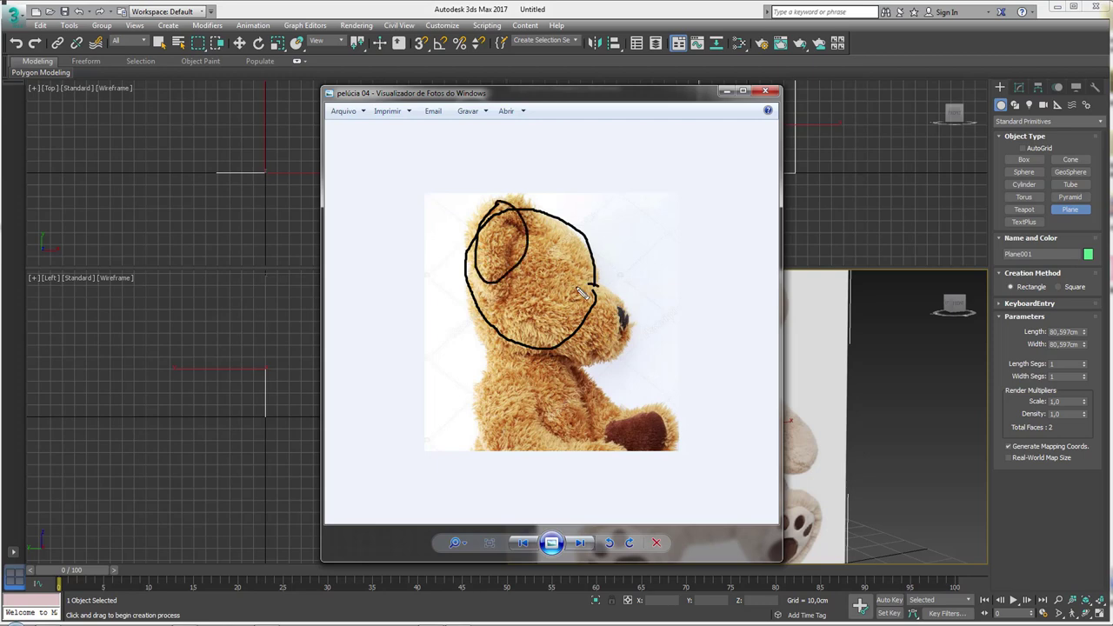
drag(581, 294, 621, 299)
key(Escape)
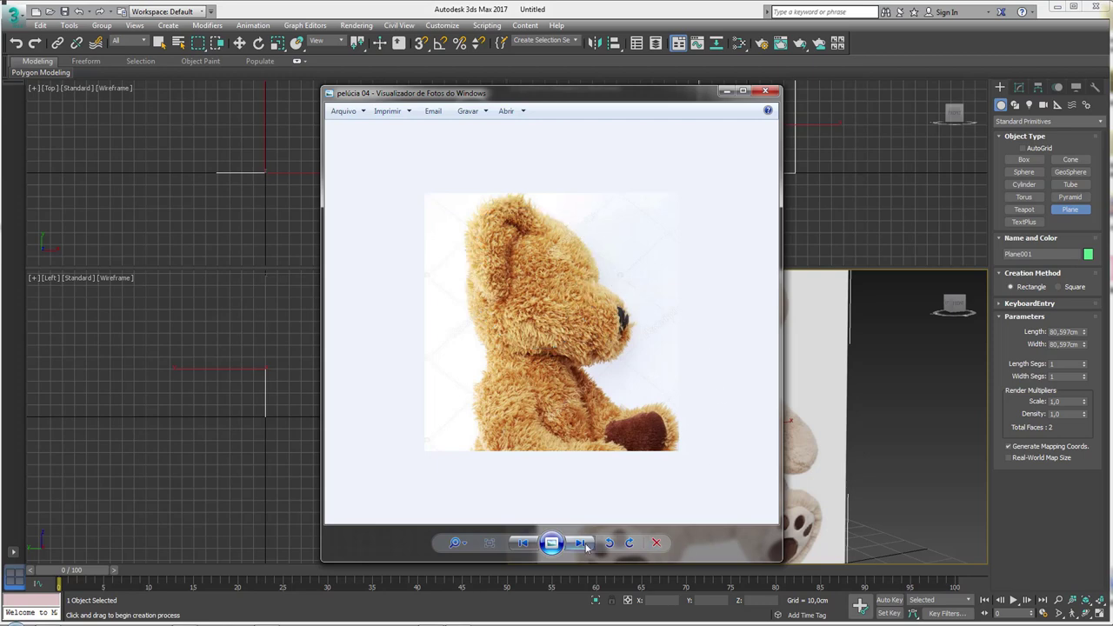
click(579, 543)
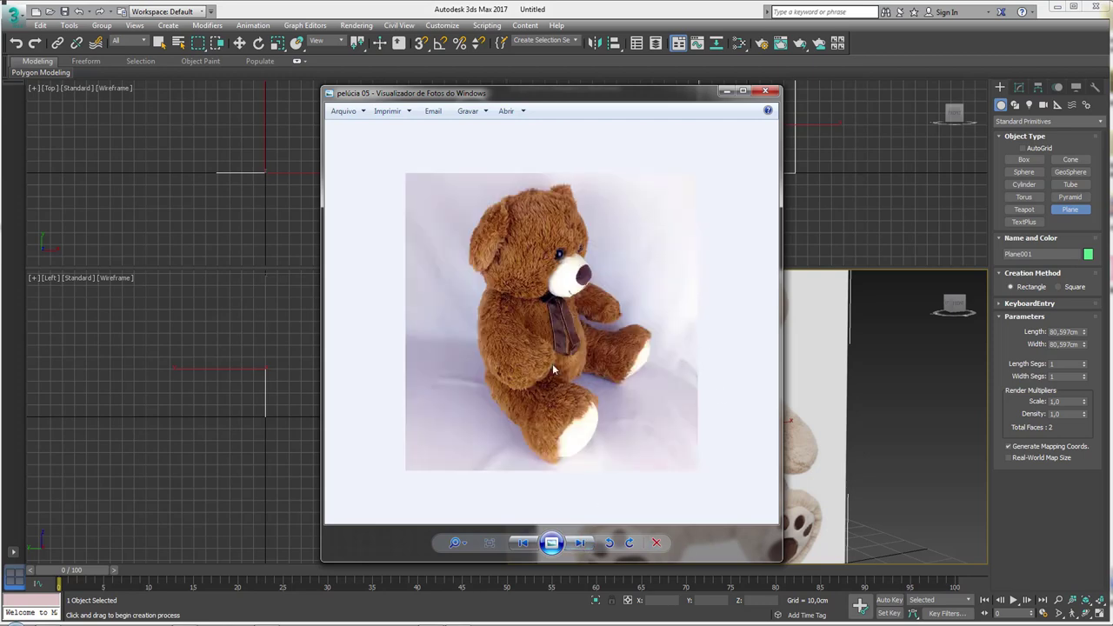
Step: Circle the arm and leg on pelúcia 05, erase, view urso T-pose, and close the viewer
mouse_move(525, 301)
mouse_down()
mouse_move(497, 296)
mouse_move(494, 341)
mouse_move(521, 297)
mouse_up()
mouse_move(527, 372)
mouse_down()
mouse_move(534, 416)
mouse_move(529, 366)
mouse_move(526, 374)
mouse_move(562, 381)
mouse_move(597, 444)
mouse_up()
key(e)
click(580, 543)
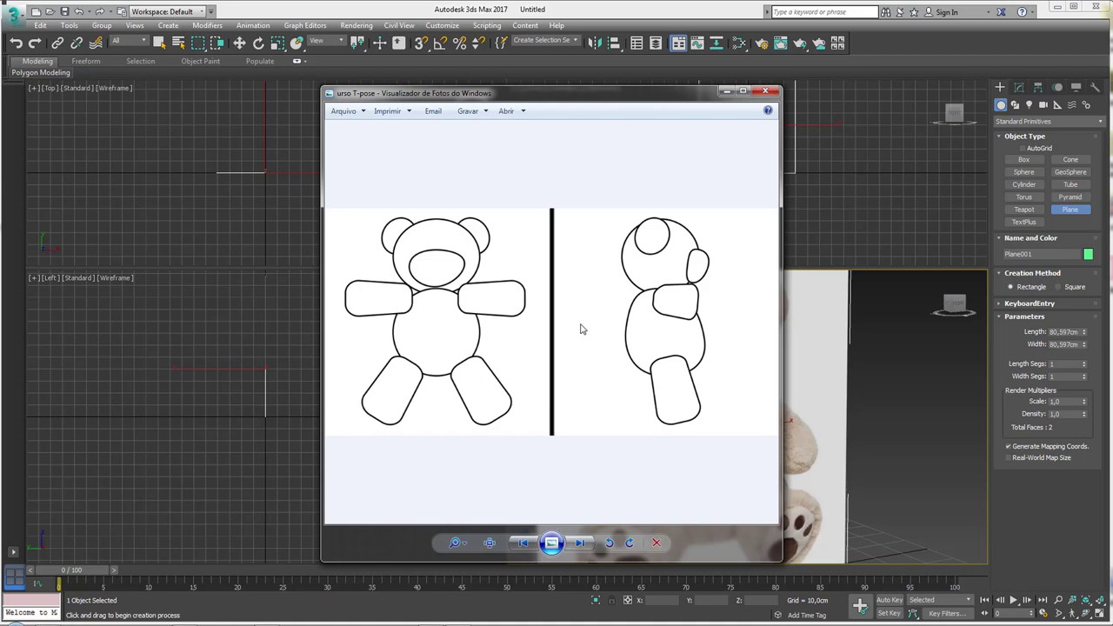
click(765, 92)
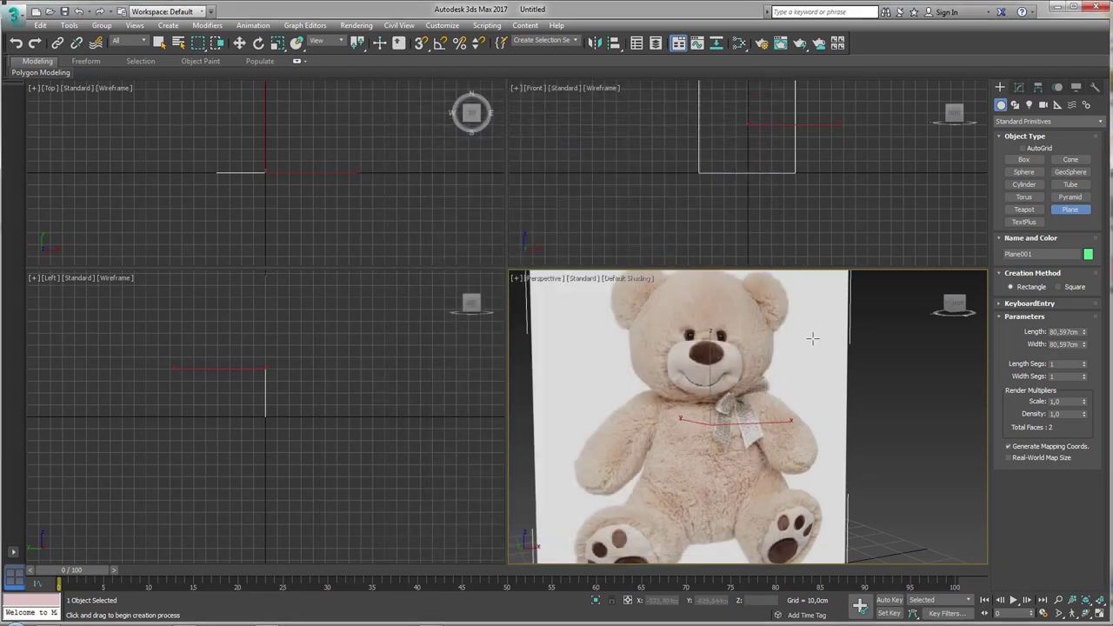
Step: Set the bear plane's Length and Width to 80 cm
scroll(813, 336, down, 3)
middle_drag(797, 382, 731, 447)
middle_drag(707, 115, 664, 174)
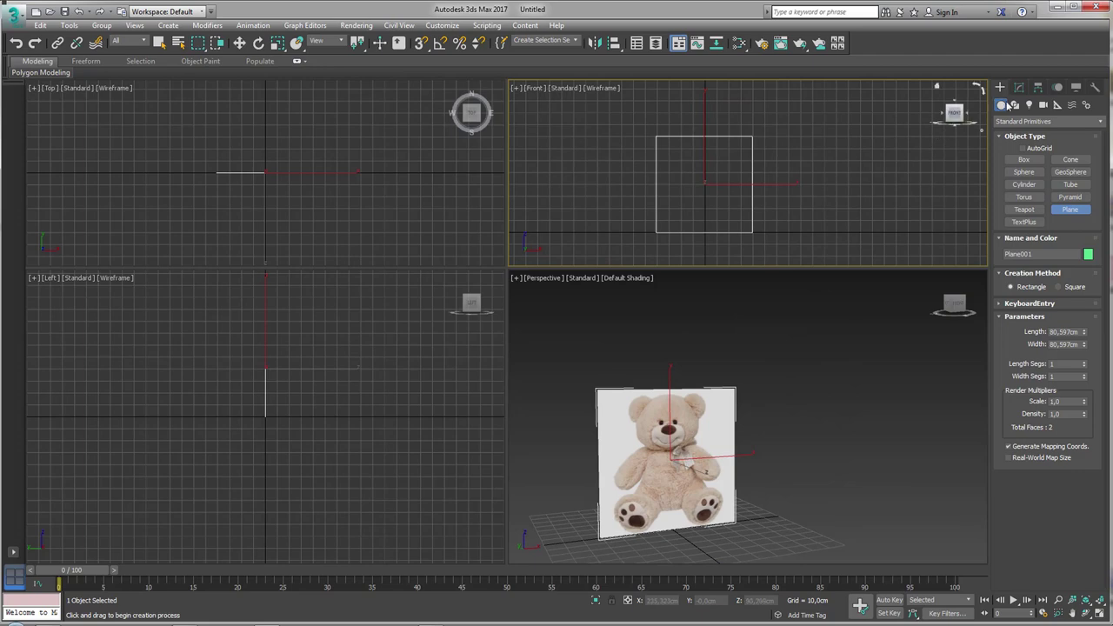
click(1019, 87)
middle_drag(786, 209, 776, 197)
double_click(1063, 256)
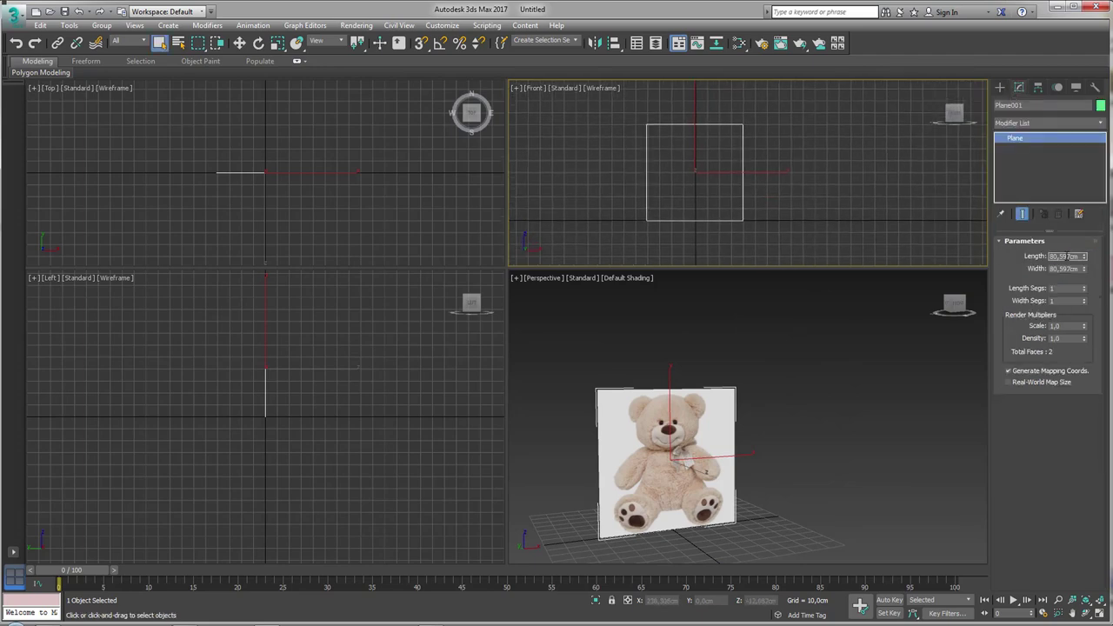
text(80)
key(Tab)
text(80)
key(Return)
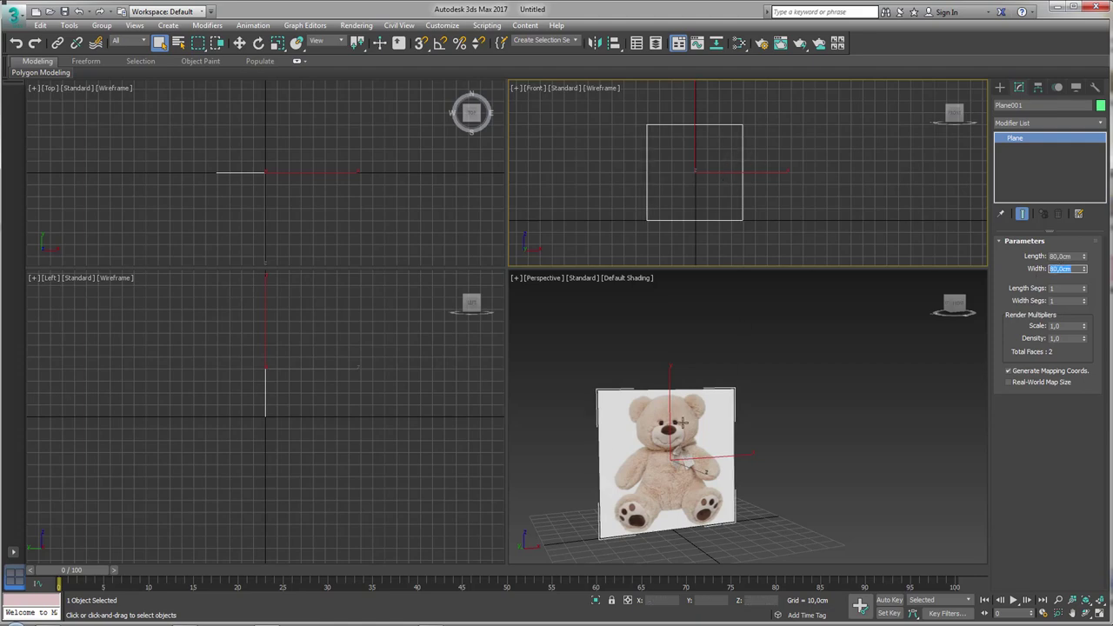
Step: Make an independent copy of the plane to the right with Width 160 cm
key(w)
shift+drag(683, 424, 787, 409)
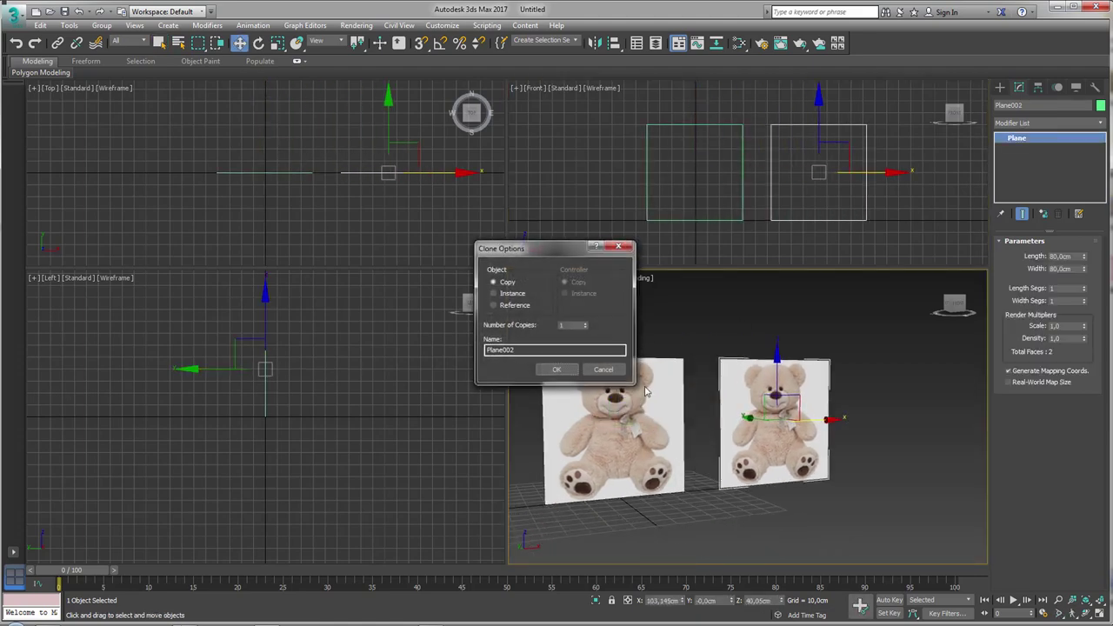
click(557, 368)
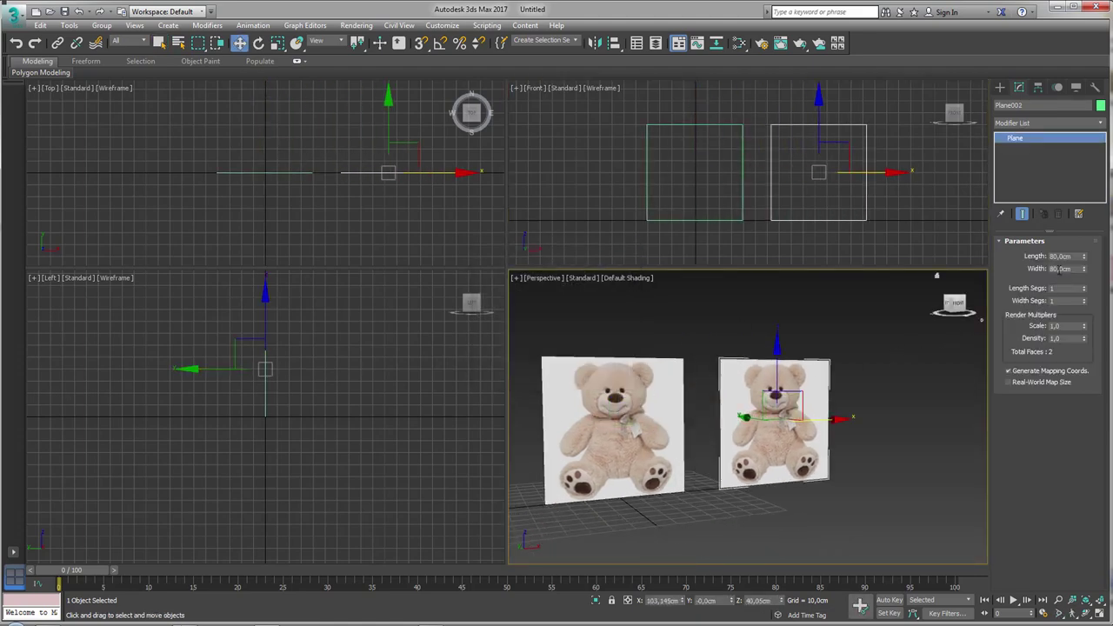
double_click(1060, 269)
text(16)
text(0)
key(Return)
Step: Move the copy further right and give it 2 width segments, checking in wireframe
drag(826, 427, 833, 443)
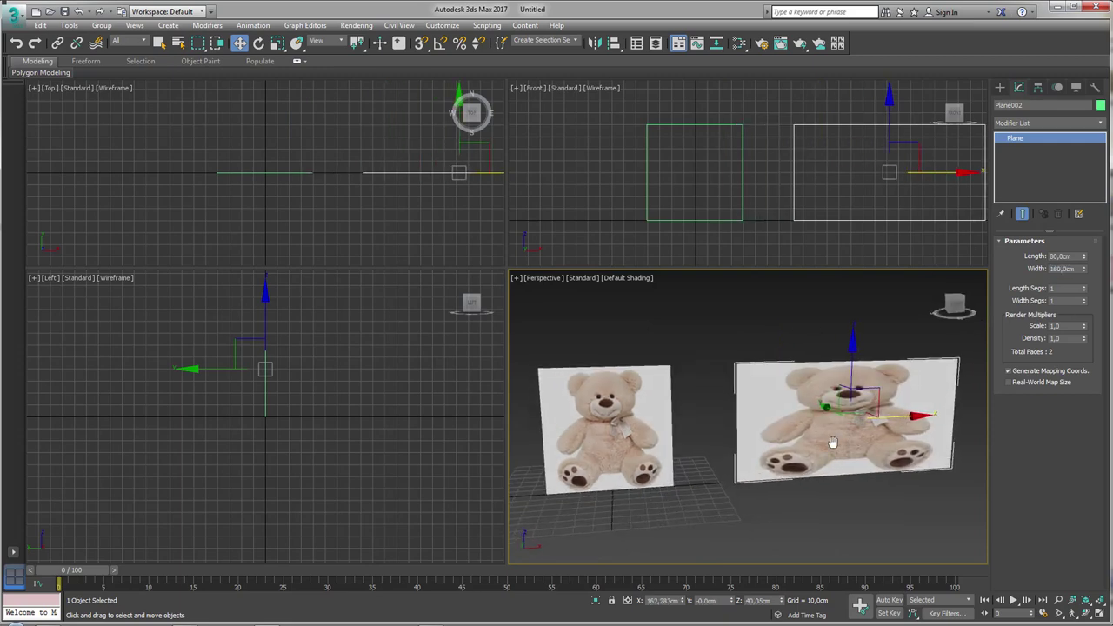
middle_drag(832, 443, 774, 439)
key(F3)
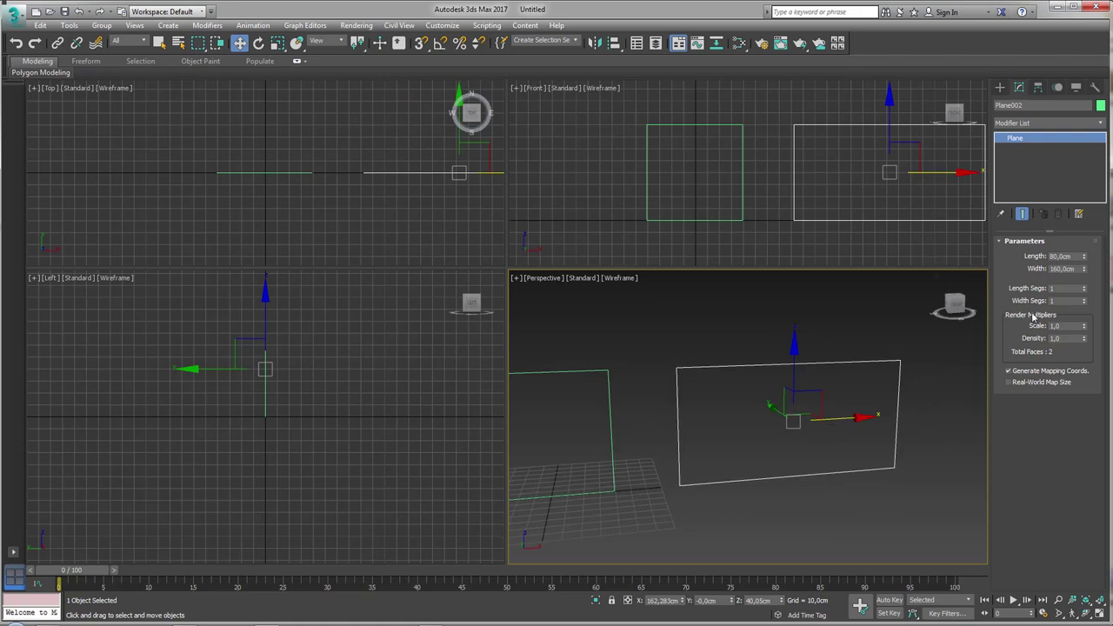
click(1085, 299)
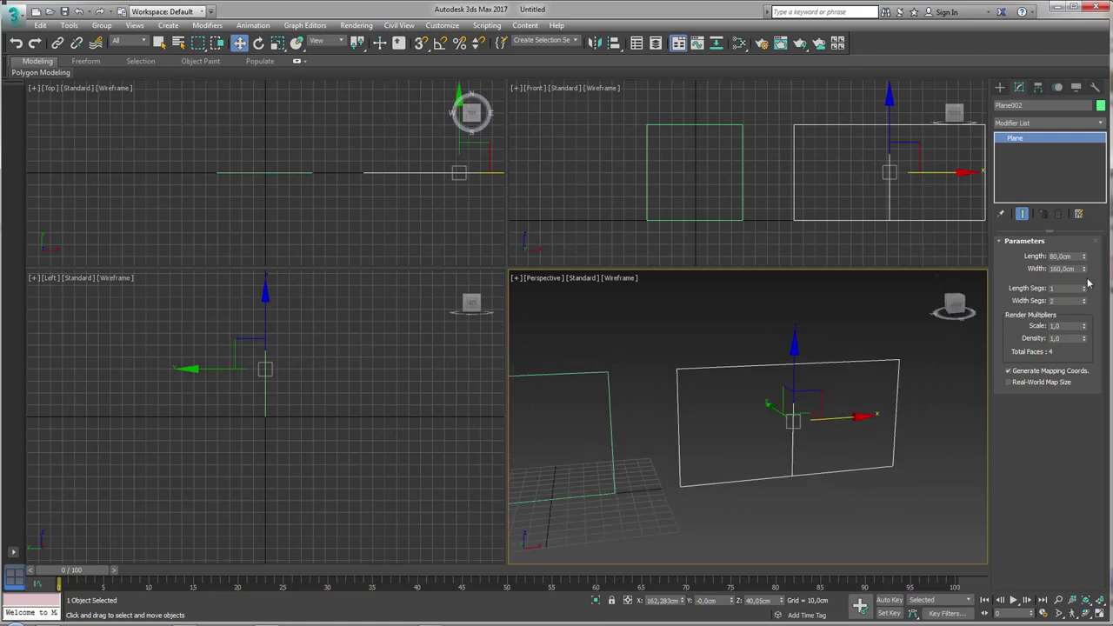
middle_drag(768, 458, 755, 443)
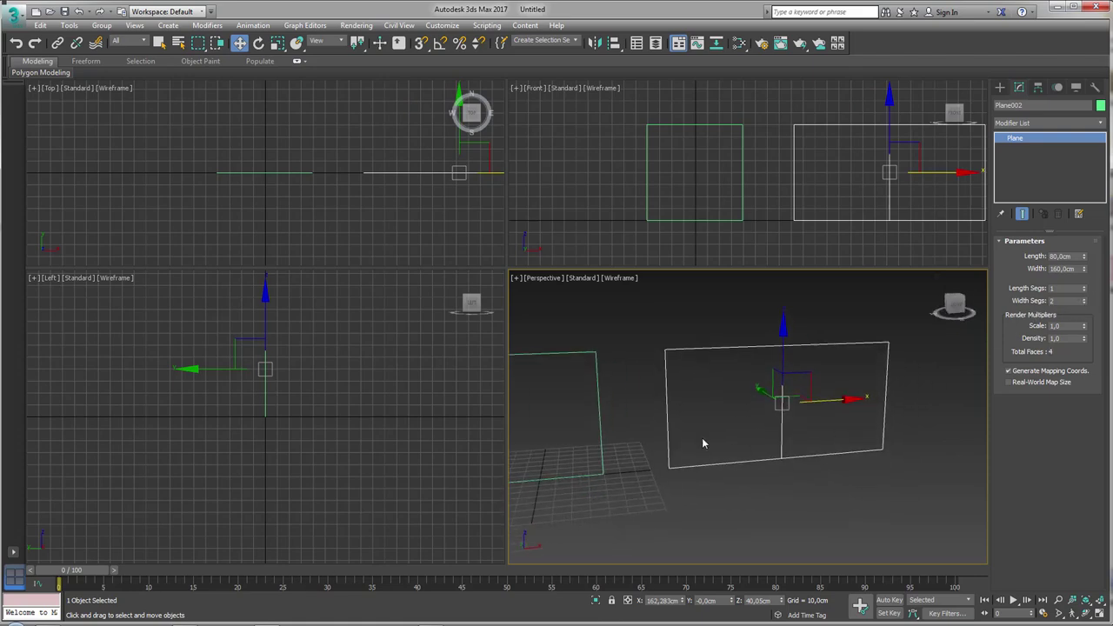
key(F3)
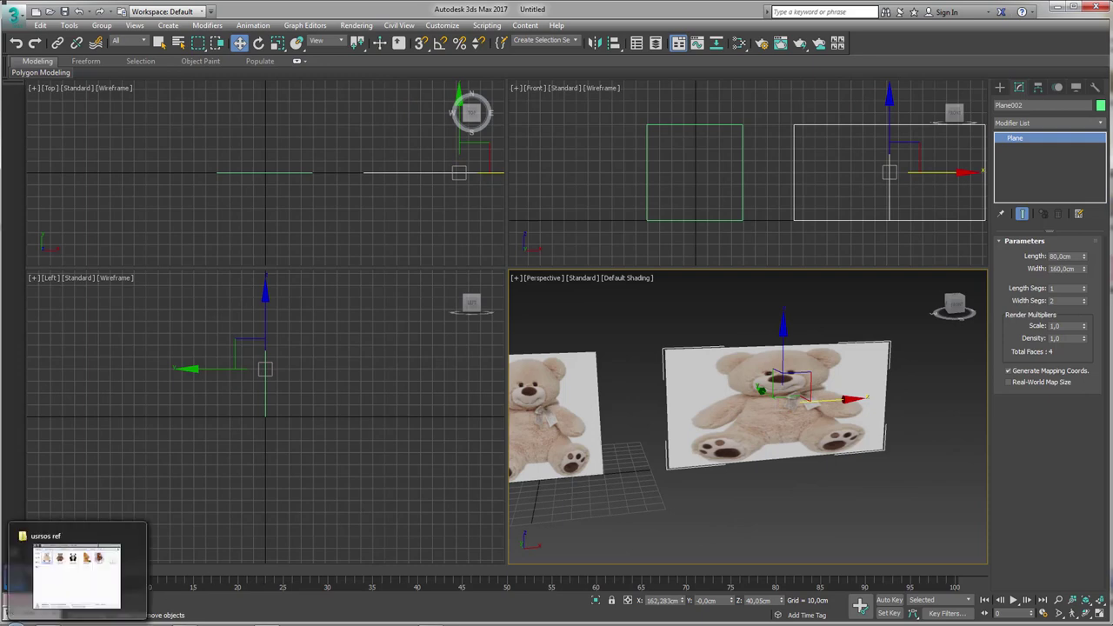
Step: Apply the urso T-pose image to the wide plane and show edged faces
click(83, 577)
drag(451, 360, 814, 421)
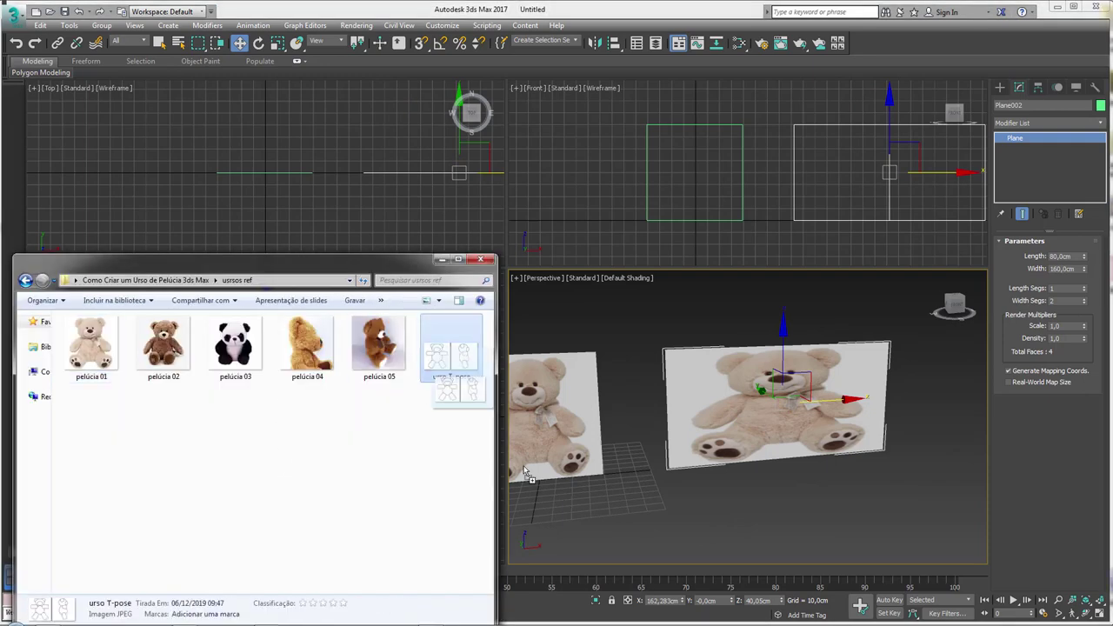
mouse_move(832, 490)
alt+middle_down()
mouse_move(783, 492)
mouse_move(849, 500)
mouse_move(769, 522)
mouse_move(788, 503)
alt+middle_up()
key(F4)
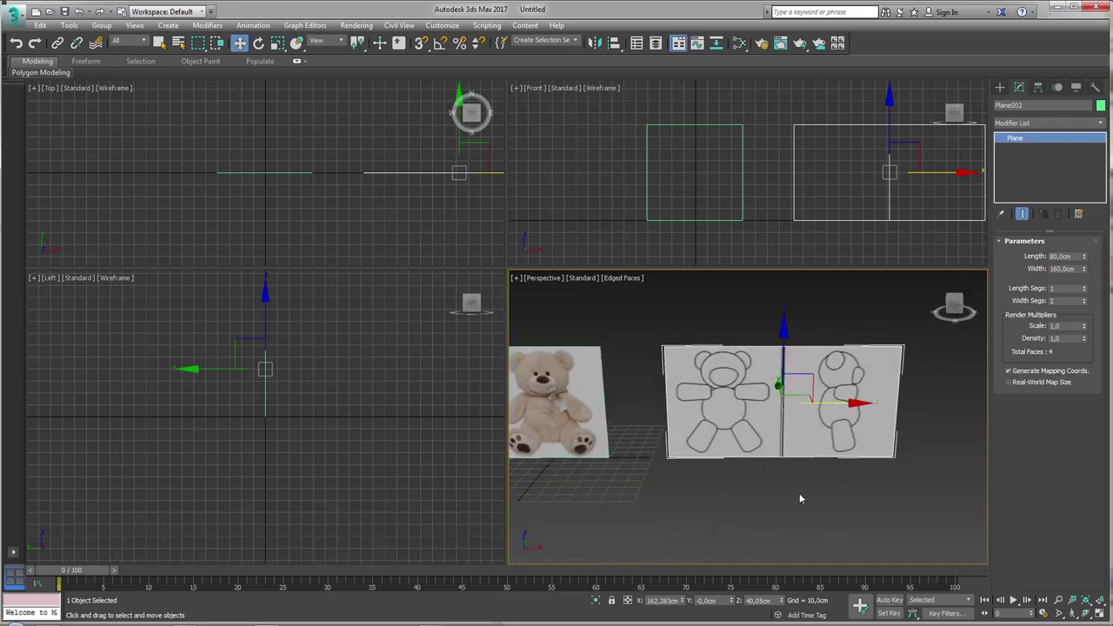
Step: Convert the wide plane to Editable Poly and select its right-half polygon
right_click(788, 369)
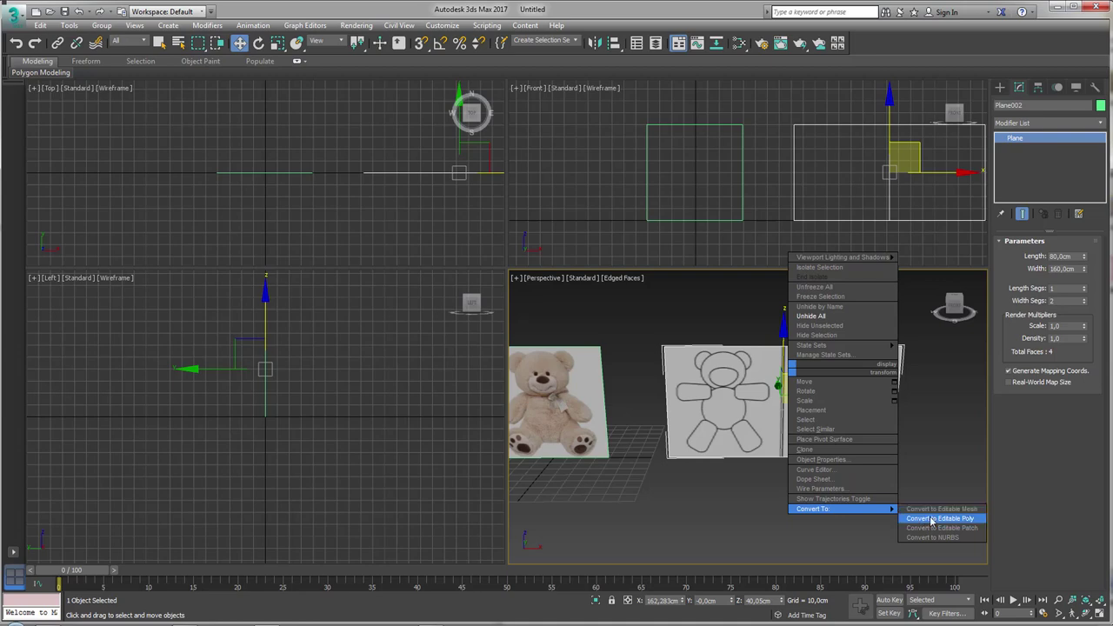
click(947, 520)
click(1061, 255)
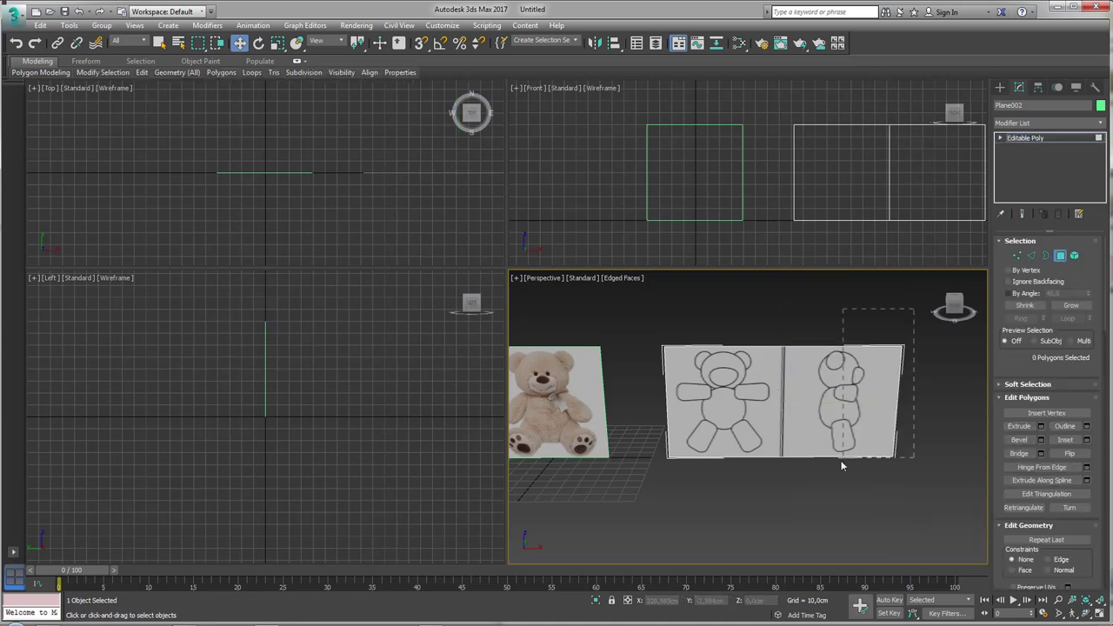
click(856, 426)
Step: Detach the right half as Object001 and move it away from the front sketch
scroll(1098, 543, down, 5)
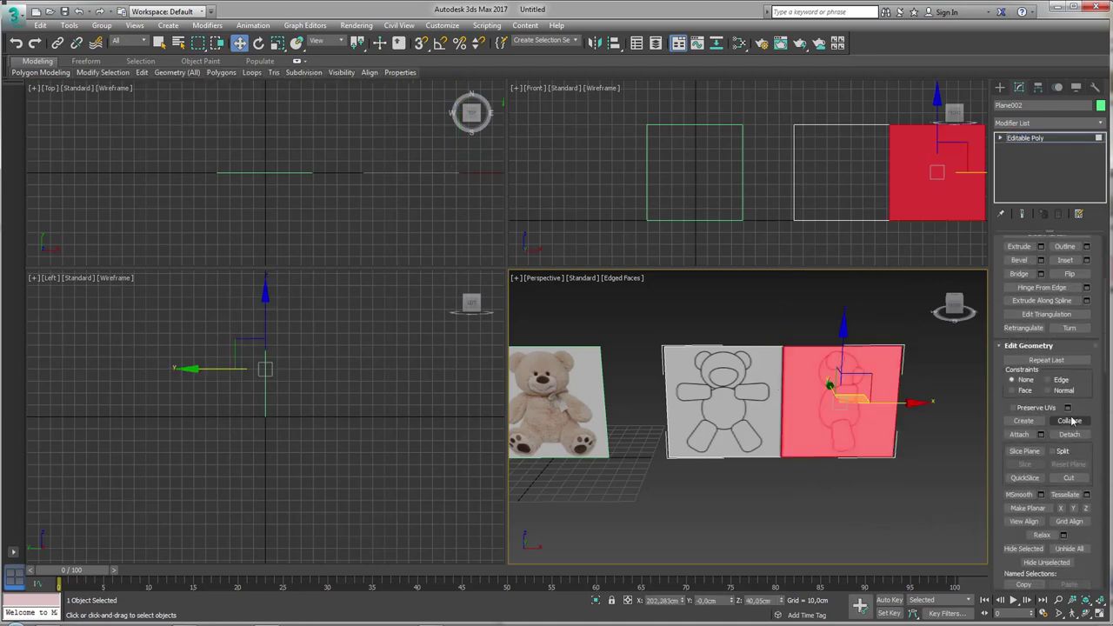
click(1070, 434)
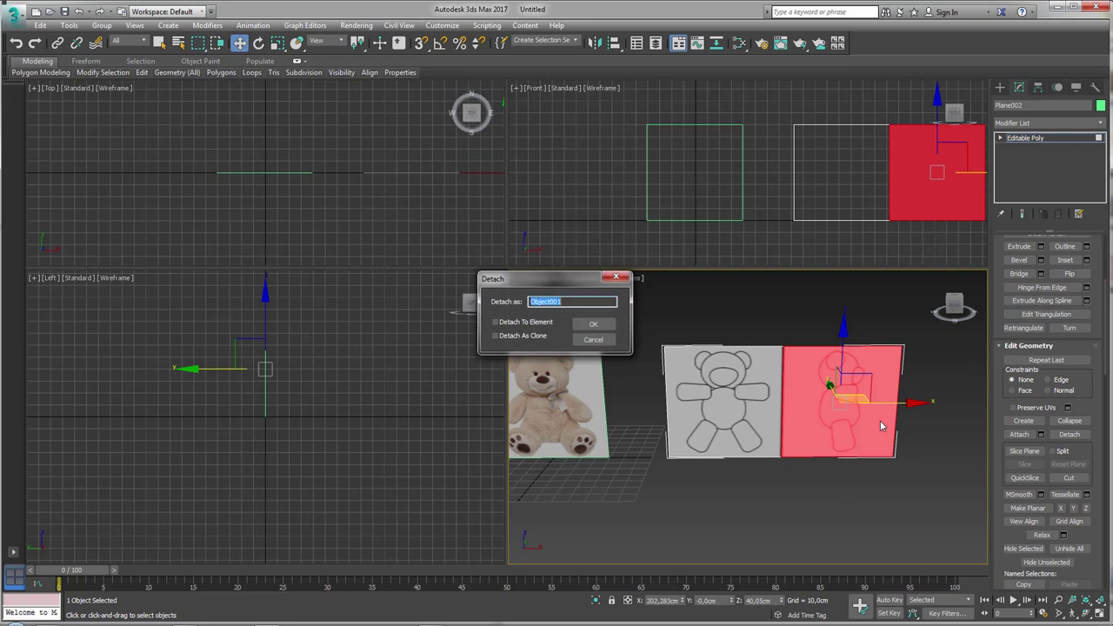
click(587, 330)
click(1025, 137)
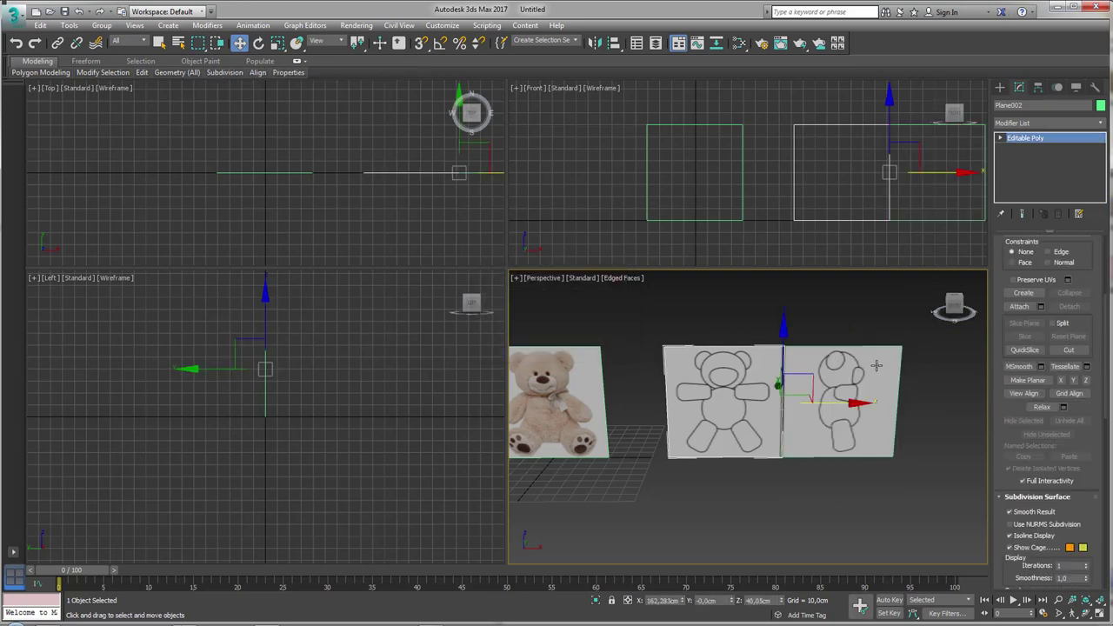
click(877, 366)
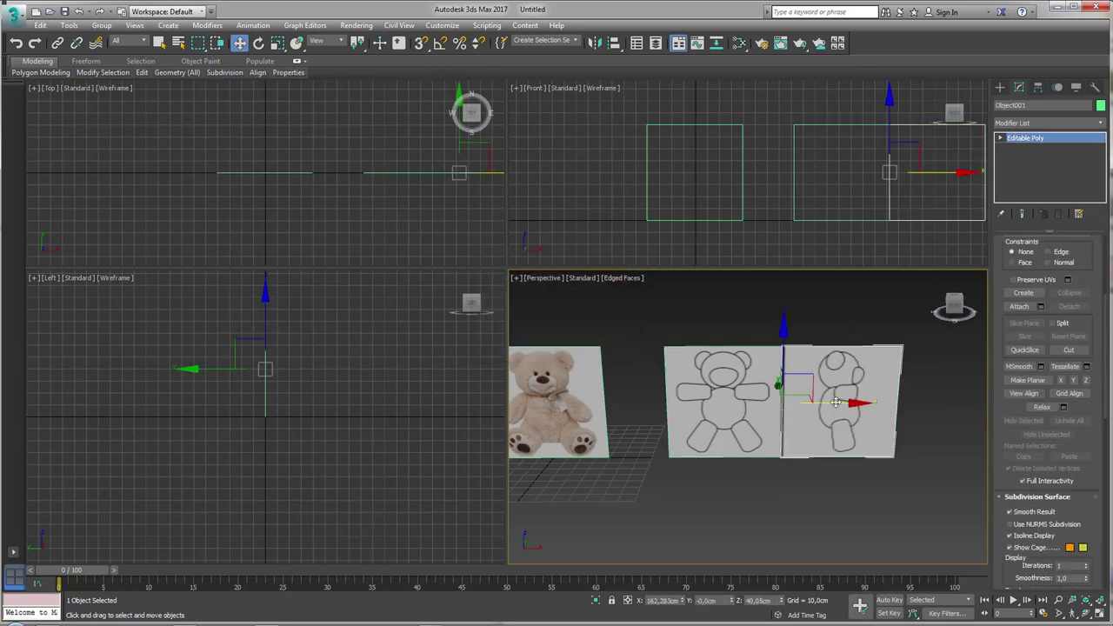
drag(796, 383, 831, 400)
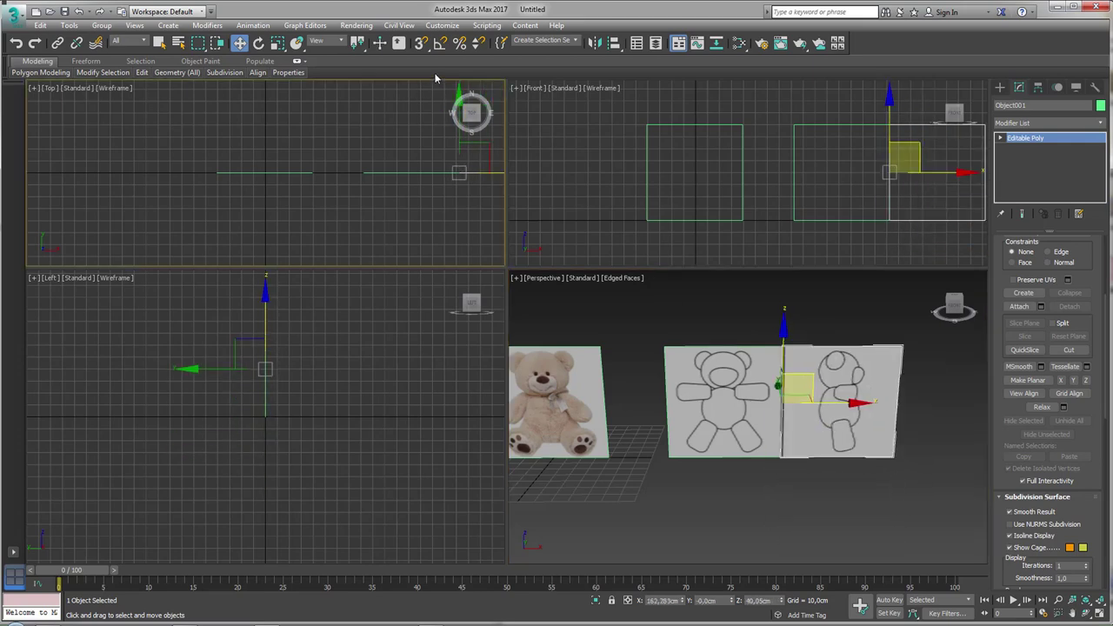
Step: With Angle Snap on, rotate the side sketch plane 90° to face sideways
click(440, 43)
key(e)
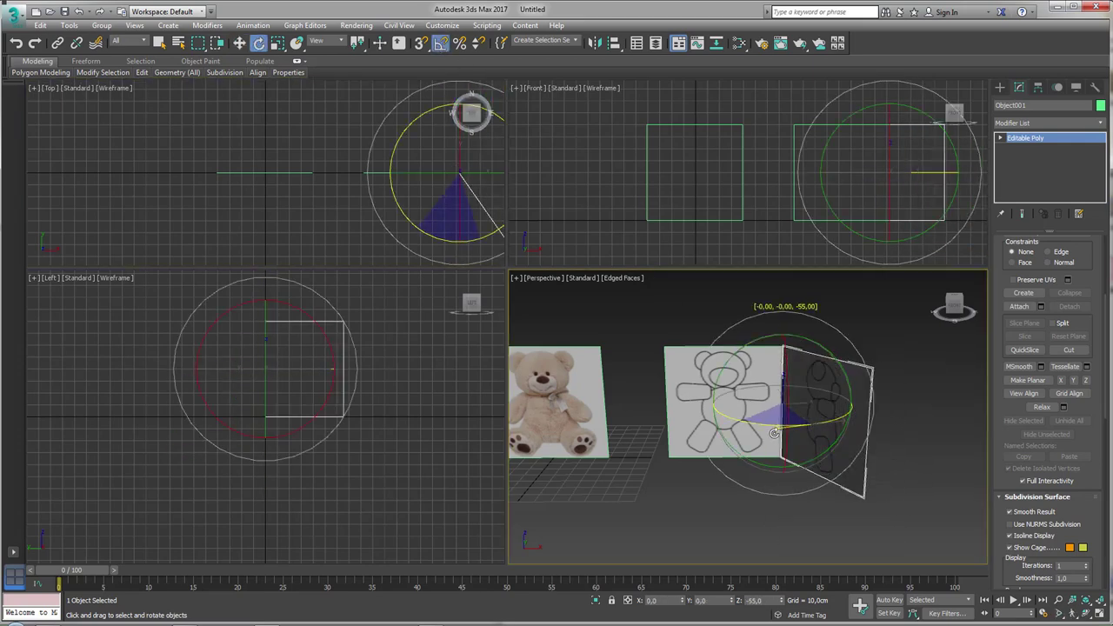
drag(814, 423, 809, 435)
mouse_move(809, 435)
alt+middle_down()
mouse_move(821, 450)
mouse_move(696, 537)
alt+middle_up()
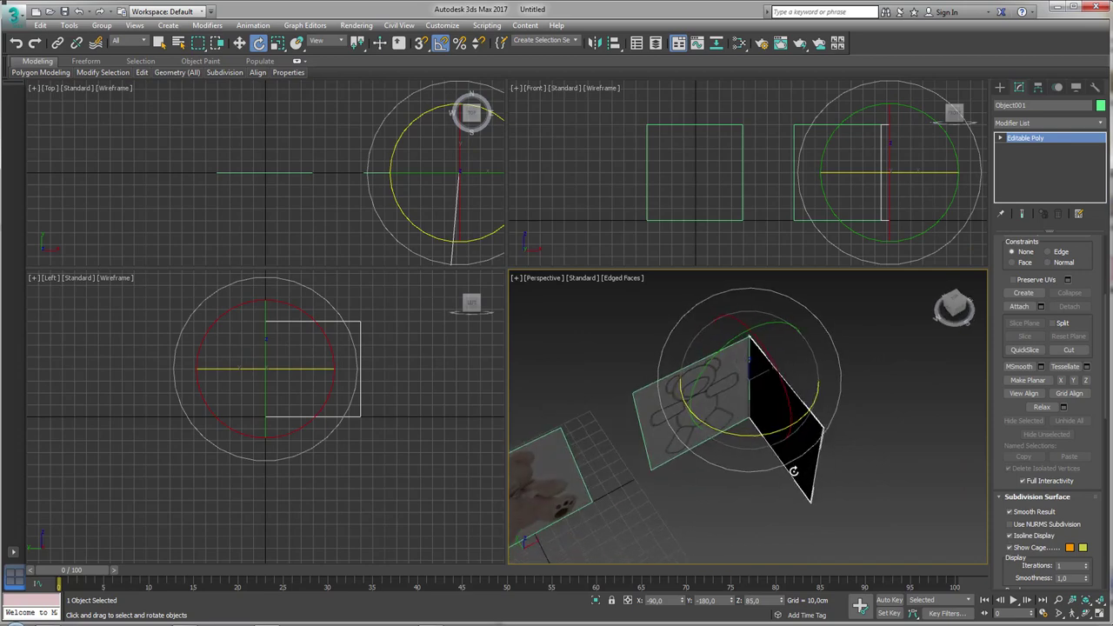
scroll(696, 537, down, 3)
Step: Move the teddy photo plane out of the way
click(670, 496)
key(w)
alt+middle_drag(698, 494, 718, 455)
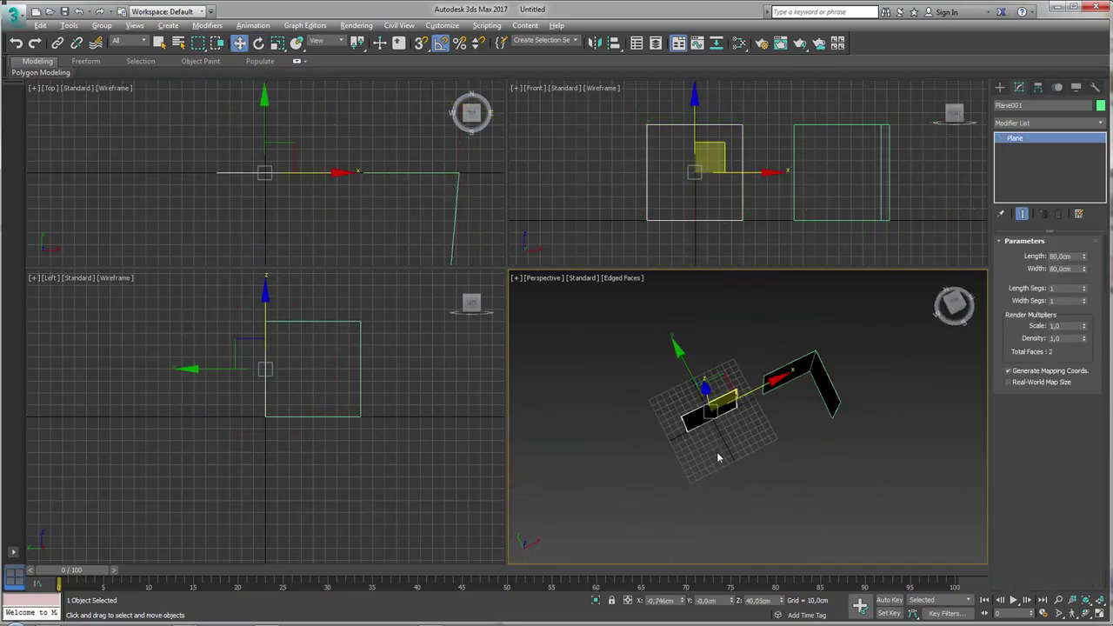
drag(718, 392, 598, 481)
Step: Position the front and side sketch planes around the origin and select both
click(793, 374)
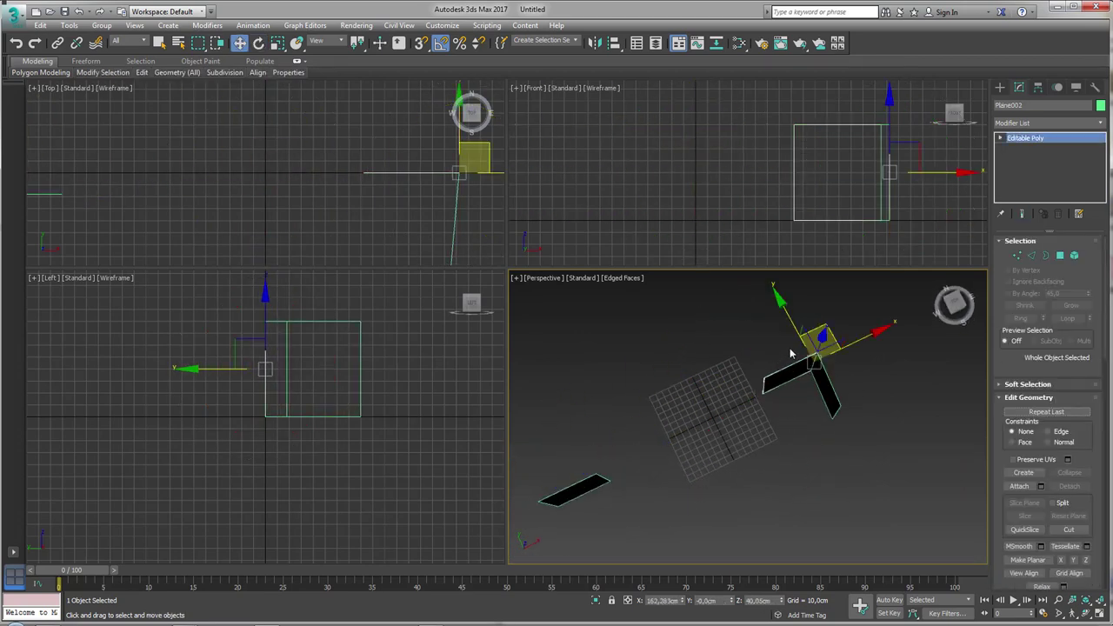
drag(829, 327, 707, 280)
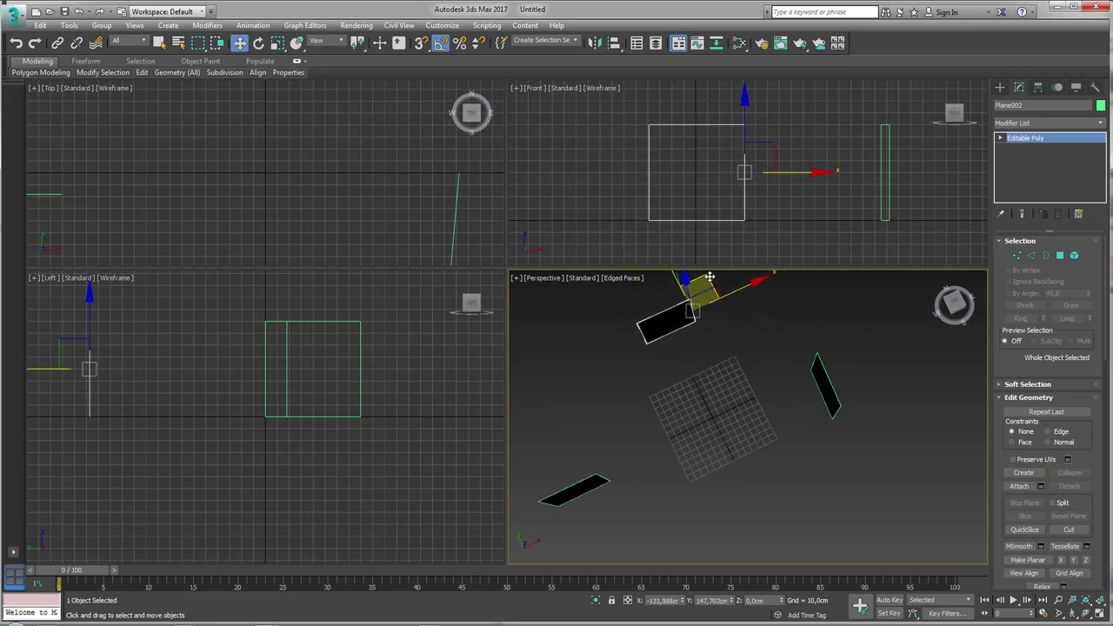
click(822, 374)
drag(831, 335, 796, 304)
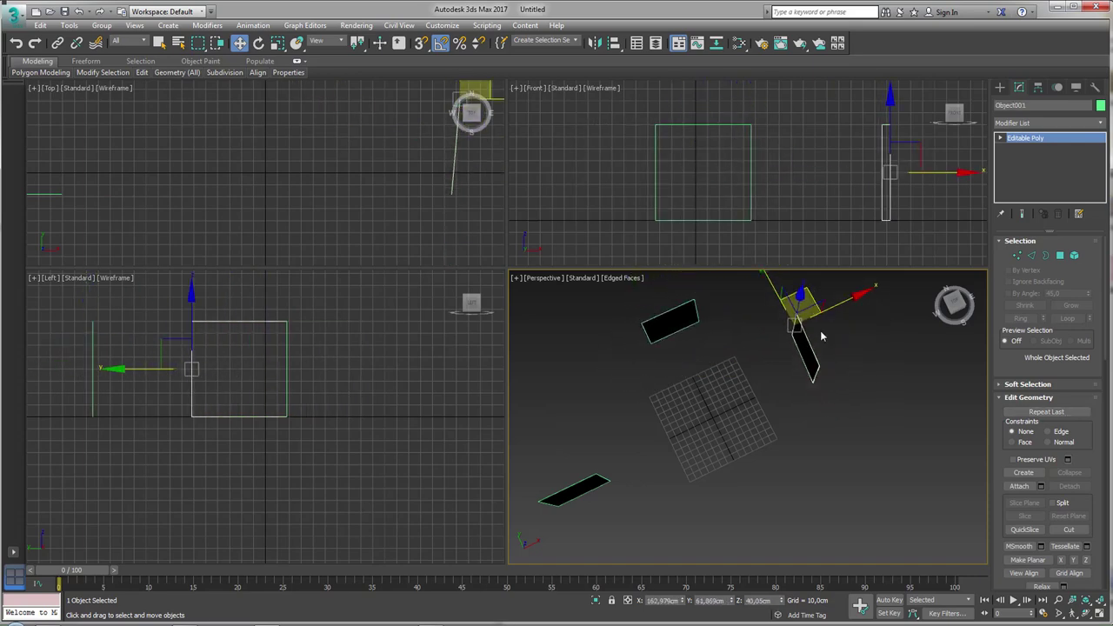
mouse_move(809, 348)
alt+middle_down()
mouse_move(844, 404)
mouse_move(850, 366)
alt+middle_up()
ctrl+click(666, 459)
alt+middle_drag(666, 459, 786, 433)
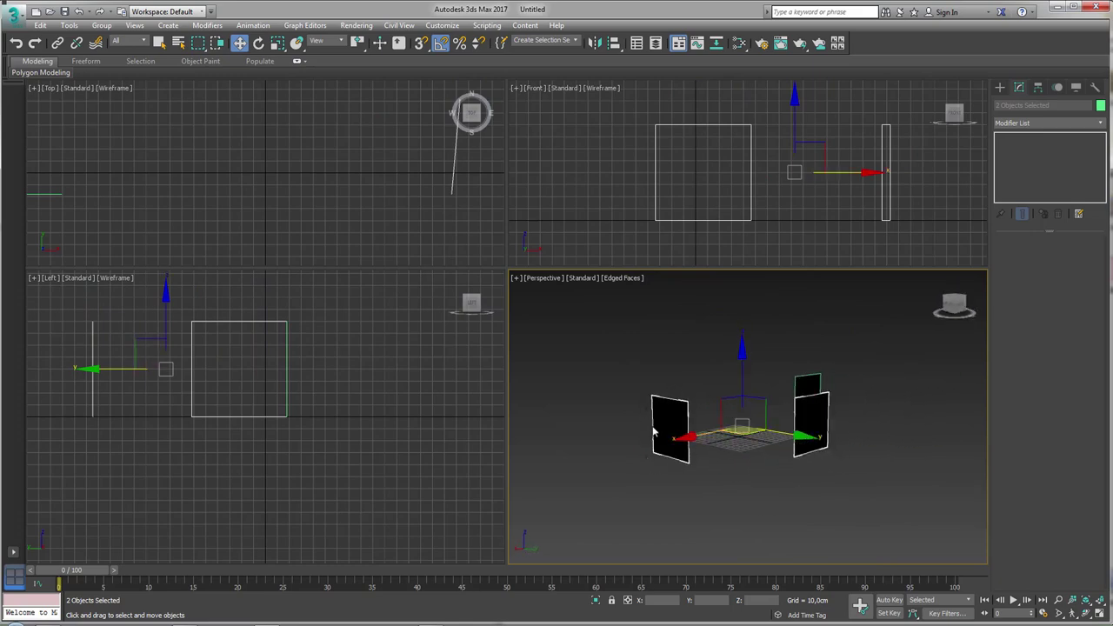
scroll(678, 410, up, 2)
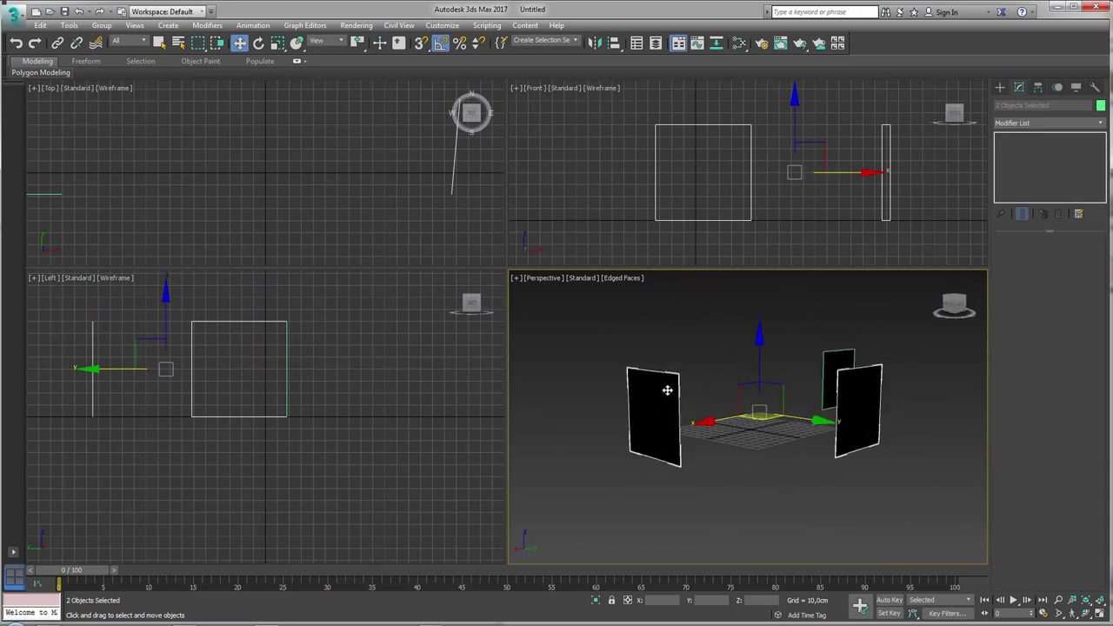
Step: Freeze both sketch planes via Object Properties with Show Frozen in Gray turned off
right_click(661, 385)
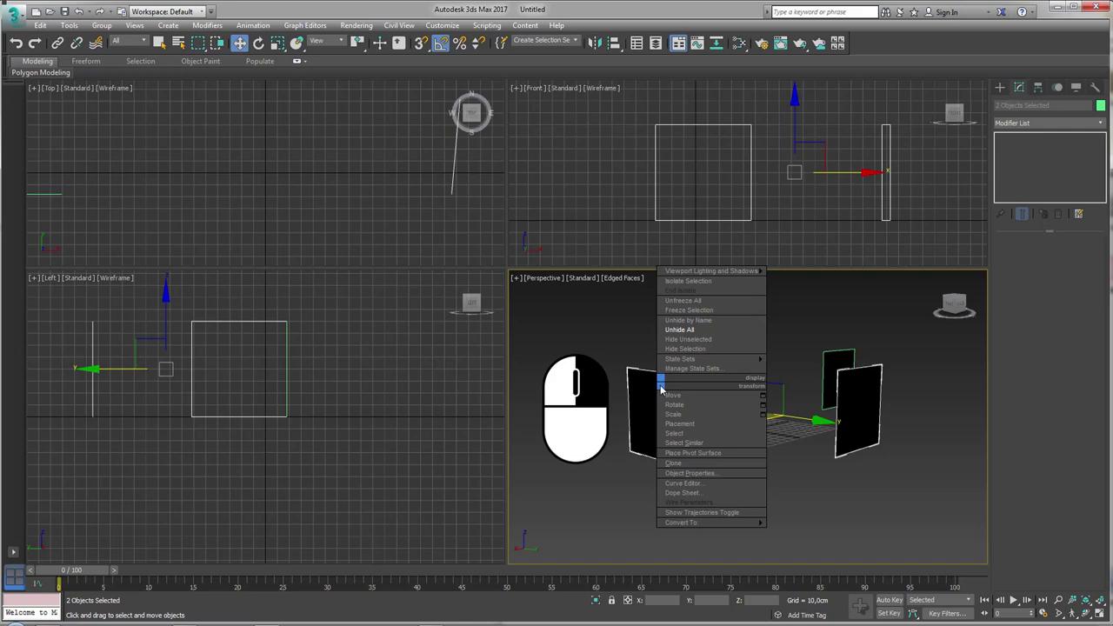
click(710, 474)
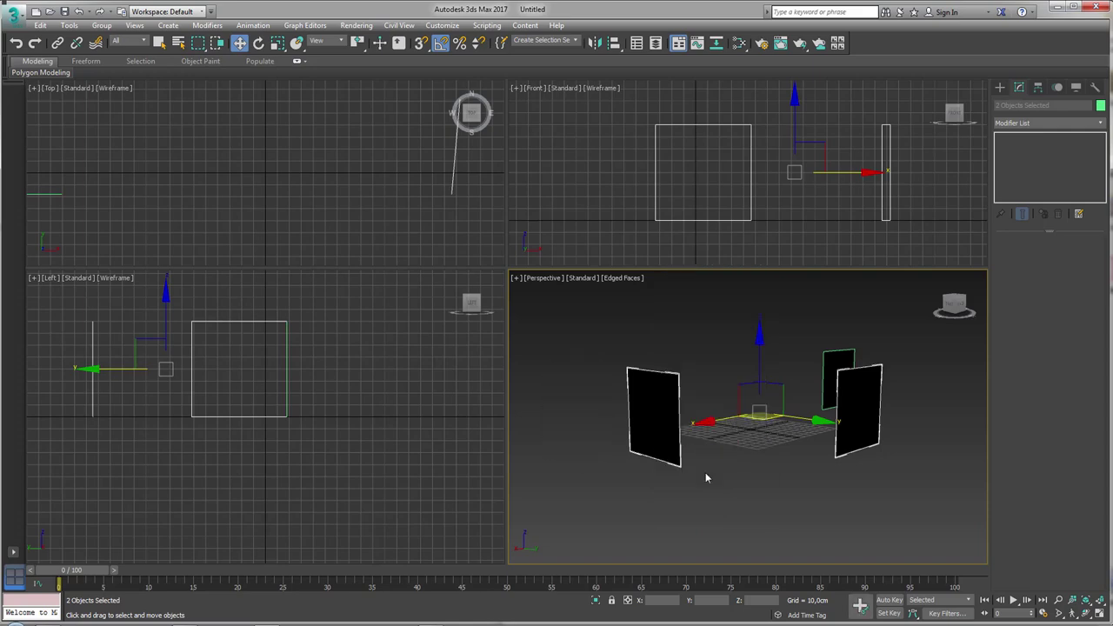
drag(818, 109, 828, 63)
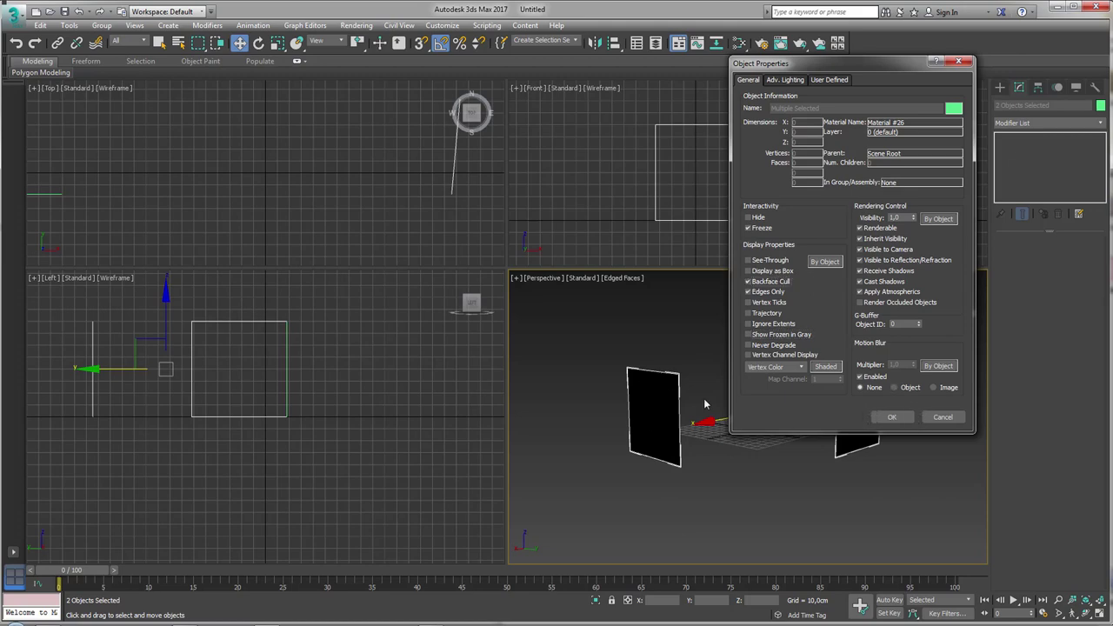
click(893, 419)
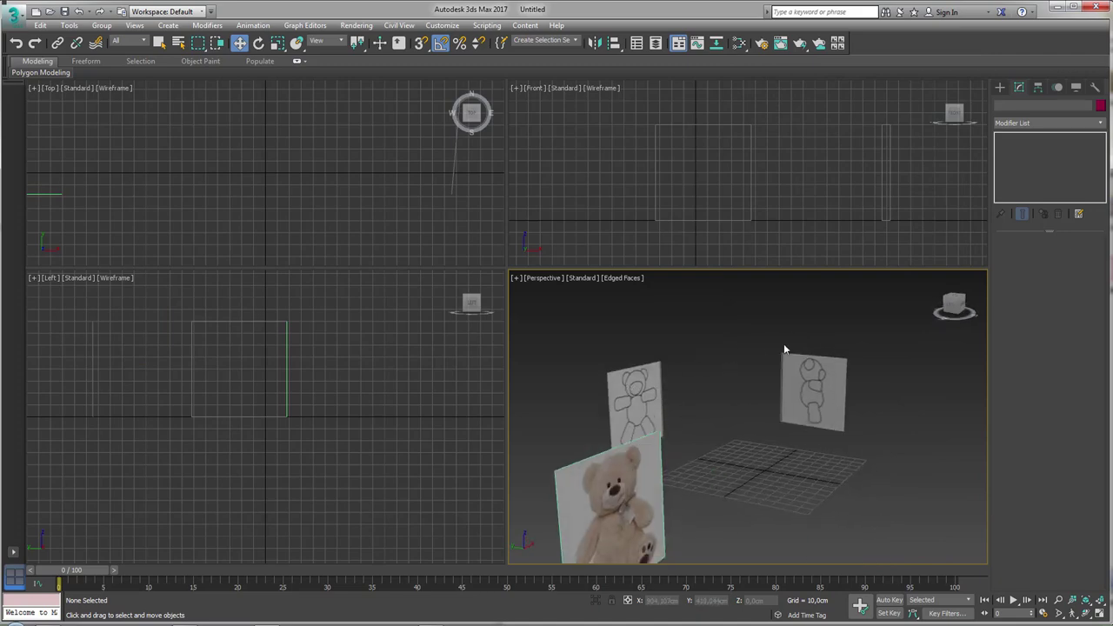
Step: Switch to Front view framed on the bear sketch and enlarge the viewports
mouse_move(776, 380)
alt+middle_down()
mouse_move(707, 386)
mouse_move(711, 445)
alt+middle_up()
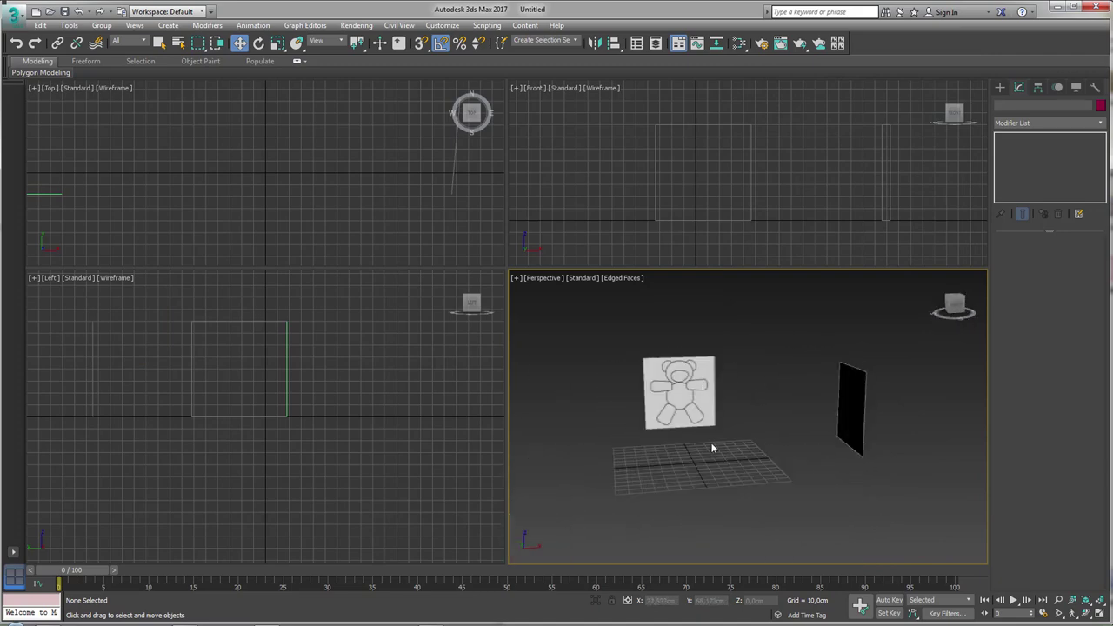
key(f)
scroll(747, 409, up, 5)
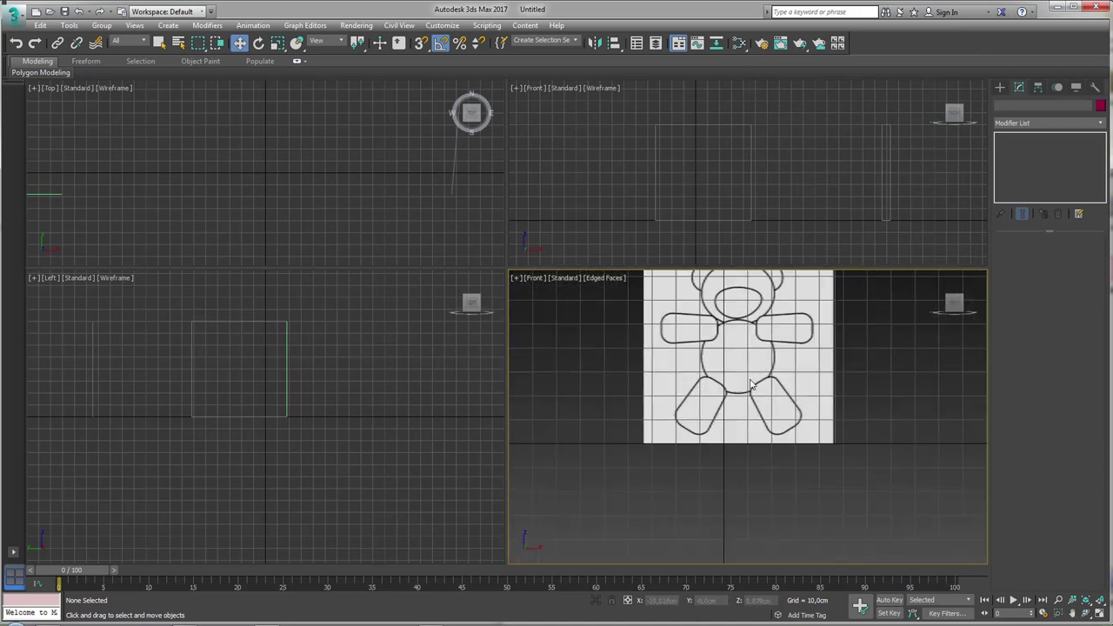
mouse_move(748, 447)
middle_down()
mouse_move(747, 398)
mouse_move(713, 485)
middle_up()
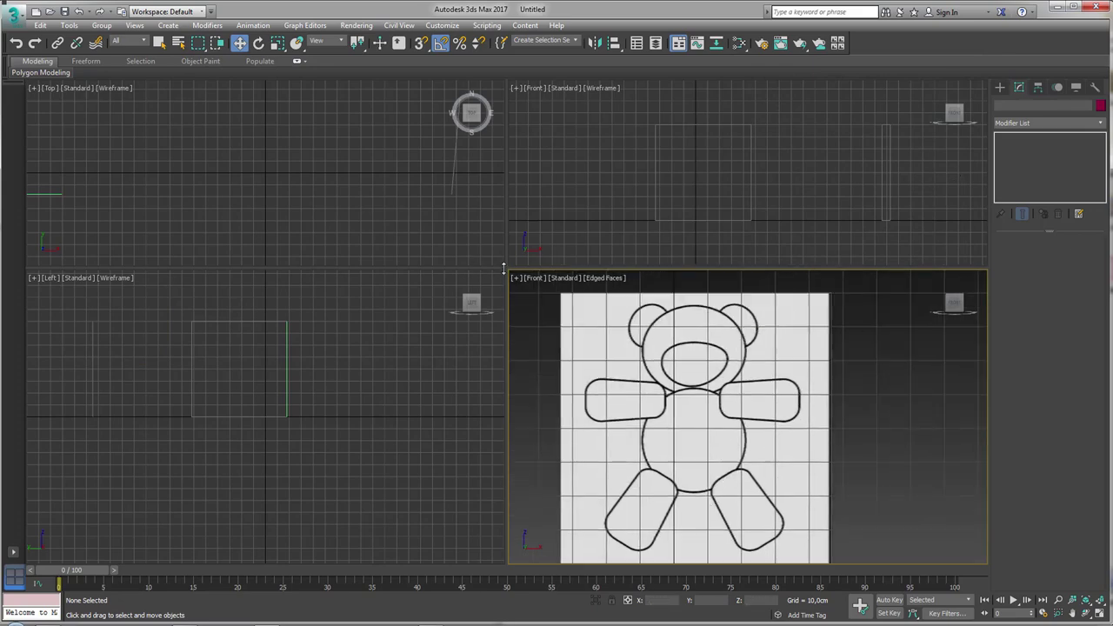
drag(536, 108, 536, 91)
Step: Draw a box over the bear's head
click(1001, 87)
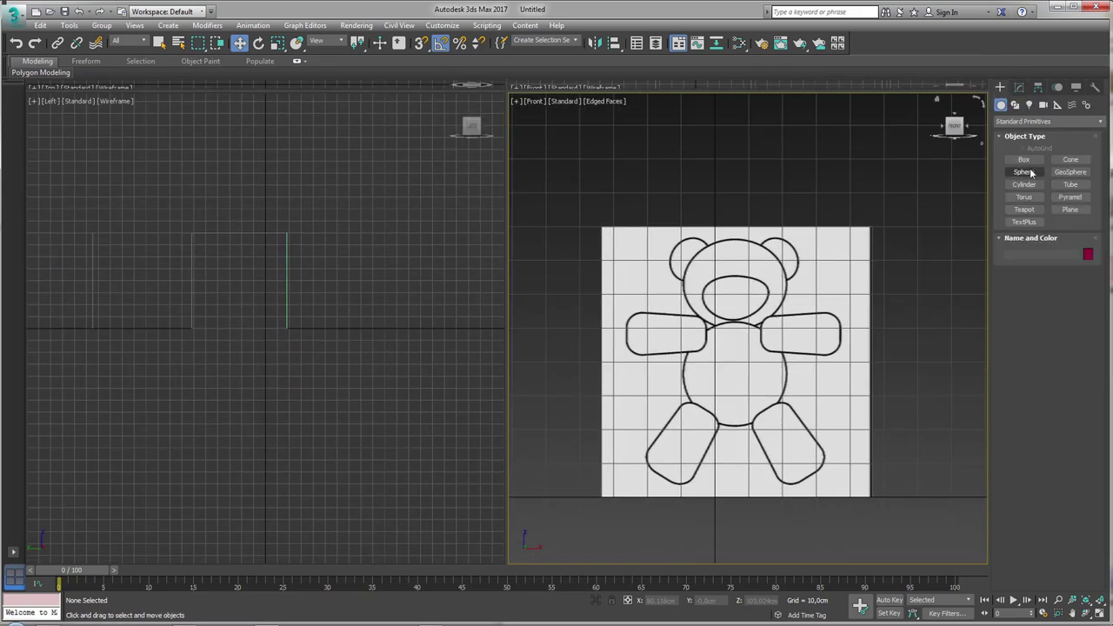
click(1024, 159)
drag(683, 239, 790, 327)
click(788, 296)
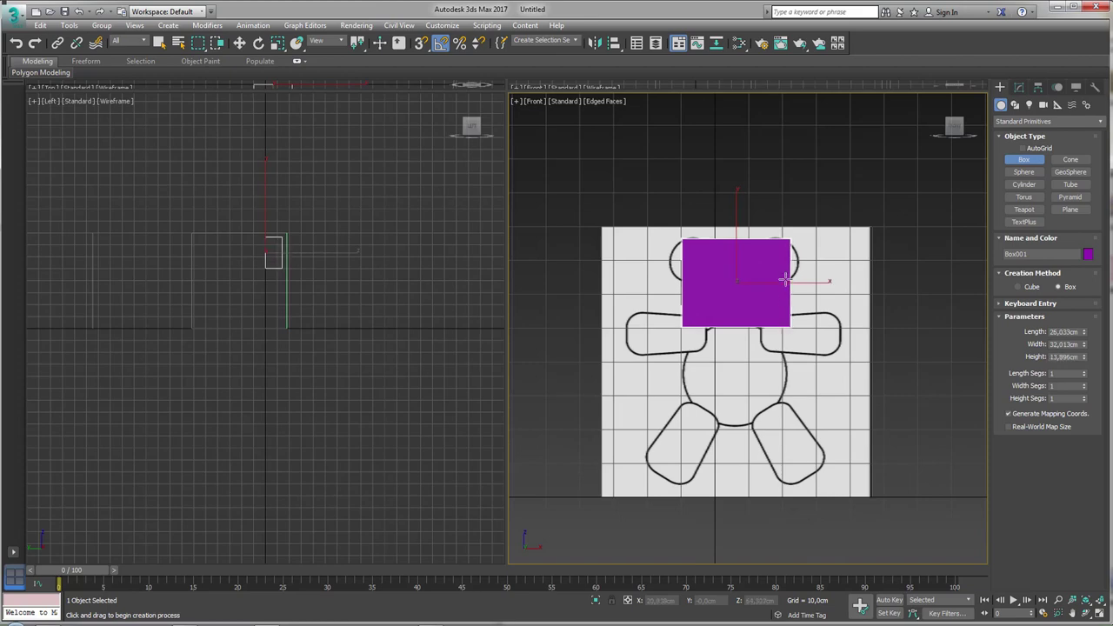
Step: Shift-copy the head box downward for the body and arm
key(w)
mouse_move(746, 251)
shift+mouse_down()
mouse_move(746, 347)
mouse_move(642, 330)
shift+mouse_up()
click(556, 369)
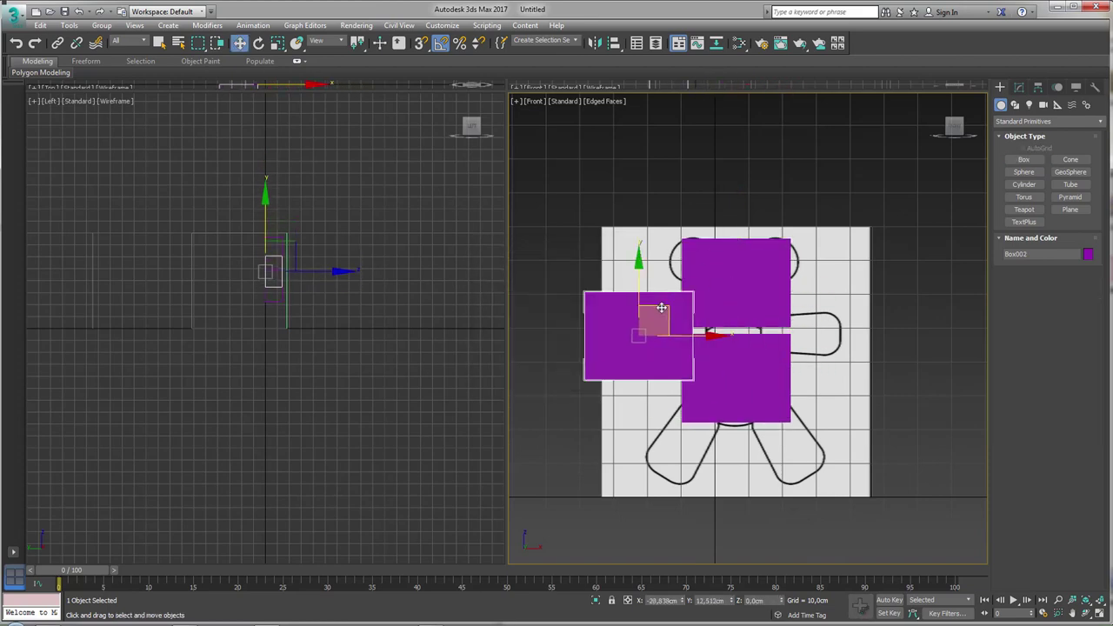
click(557, 369)
Step: Scale a copy into a flat arm bar, then copy and tilt it along the leg
key(r)
mouse_move(652, 278)
mouse_down()
mouse_move(692, 445)
mouse_move(709, 408)
mouse_up()
key(w)
click(557, 369)
key(e)
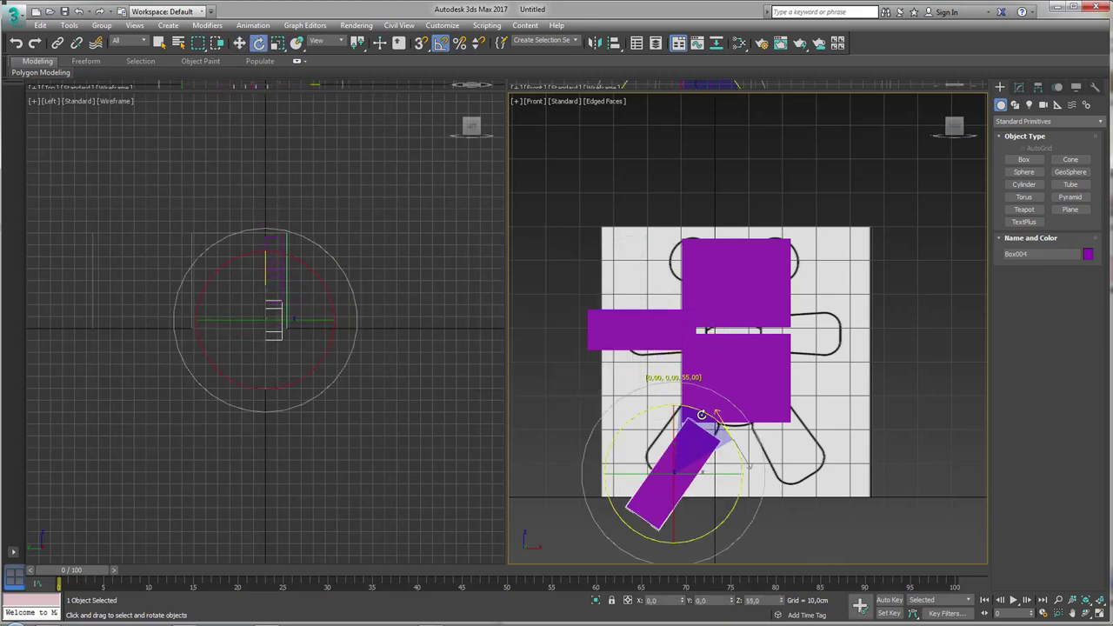
key(w)
drag(687, 448, 711, 418)
Step: In Left view, move all five boxes onto the side sketch
alt+middle_drag(710, 418, 804, 387)
key(l)
key(z)
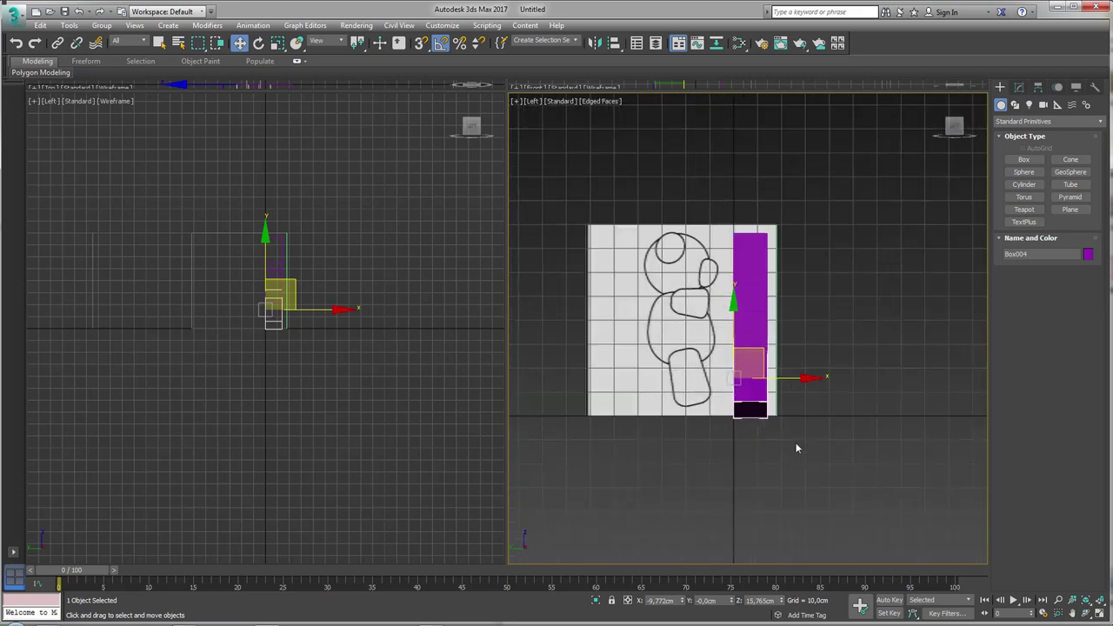
drag(753, 238, 748, 209)
drag(809, 318, 737, 317)
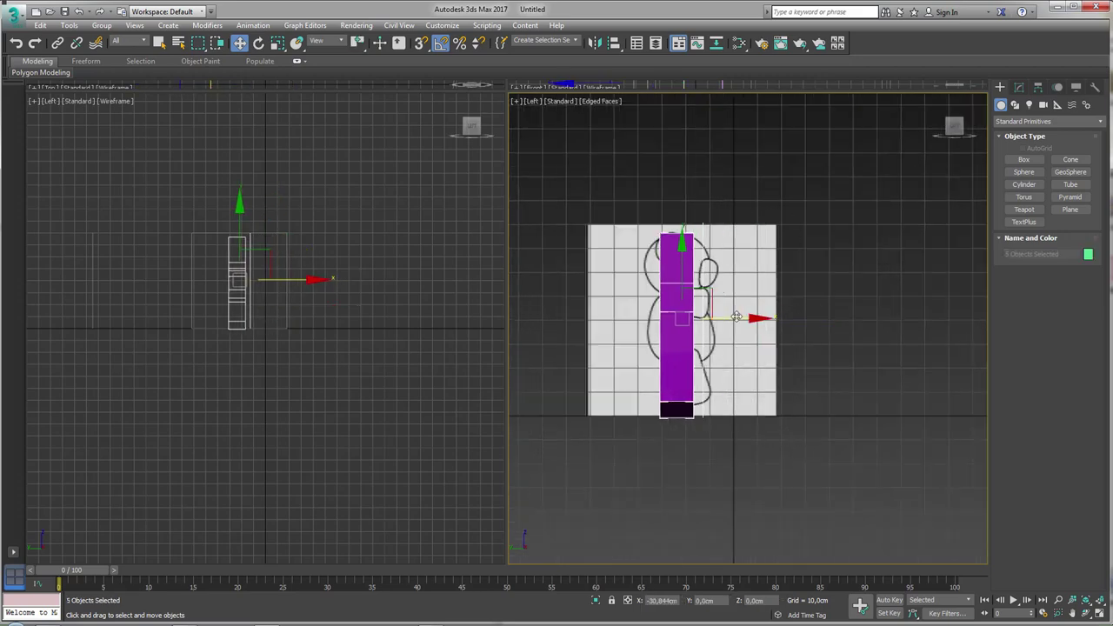
Step: Widen the arm bar and move the arm box forward to match the side sketch
click(795, 338)
click(675, 397)
key(e)
key(r)
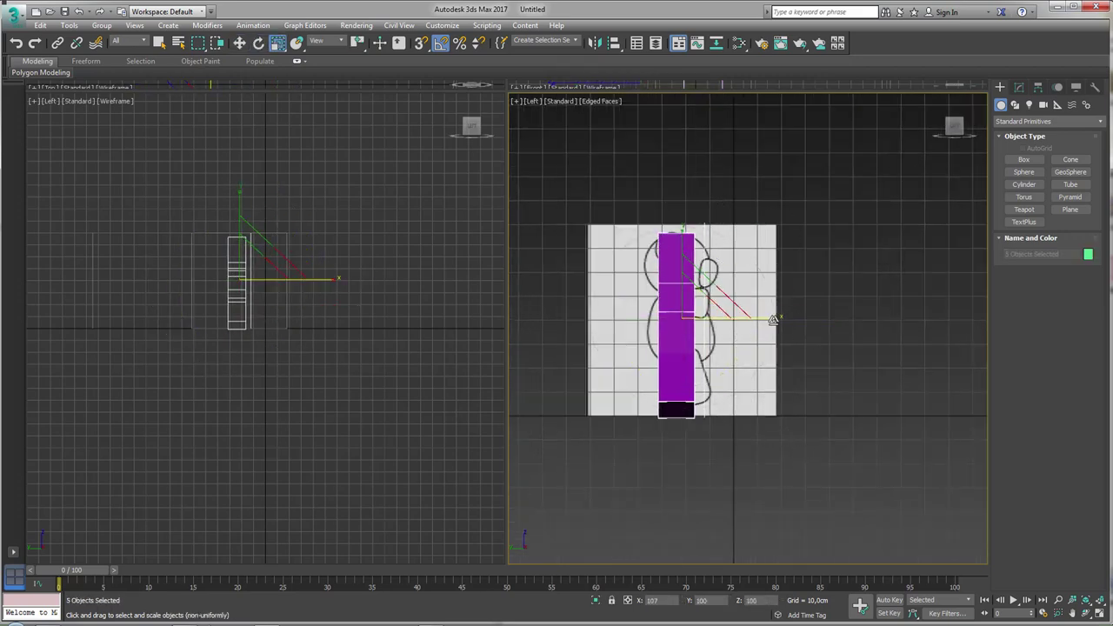
drag(773, 318, 793, 336)
click(706, 310)
click(680, 301)
key(e)
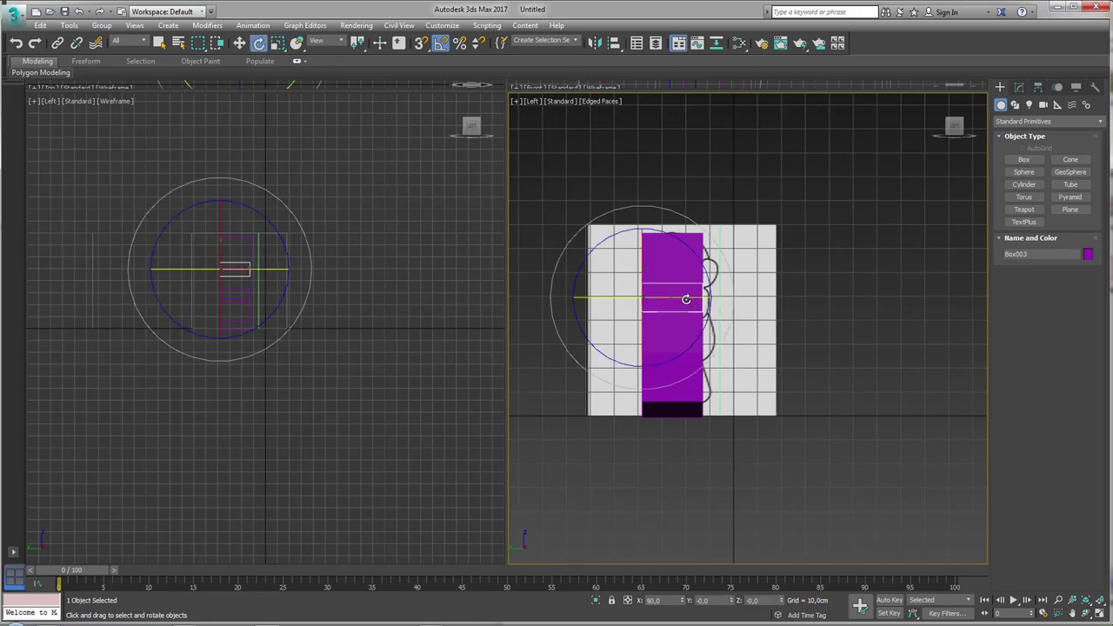
key(w)
drag(693, 298, 705, 298)
Step: Tilt the leg box to match the side sketch
click(713, 386)
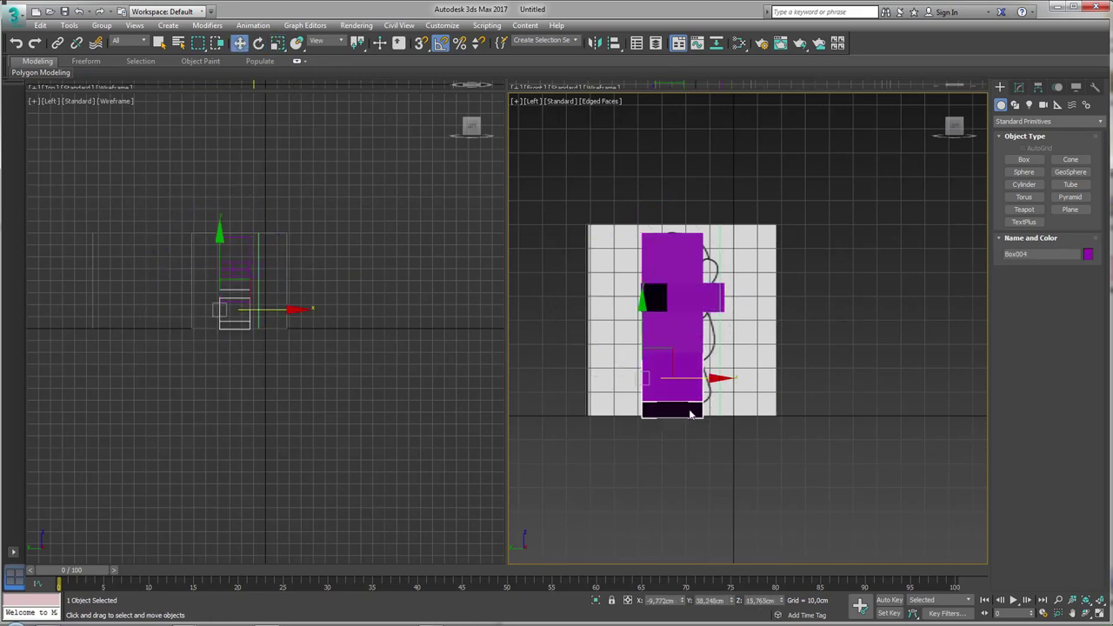
key(e)
mouse_move(700, 379)
mouse_down()
mouse_move(696, 409)
mouse_move(750, 394)
mouse_up()
key(w)
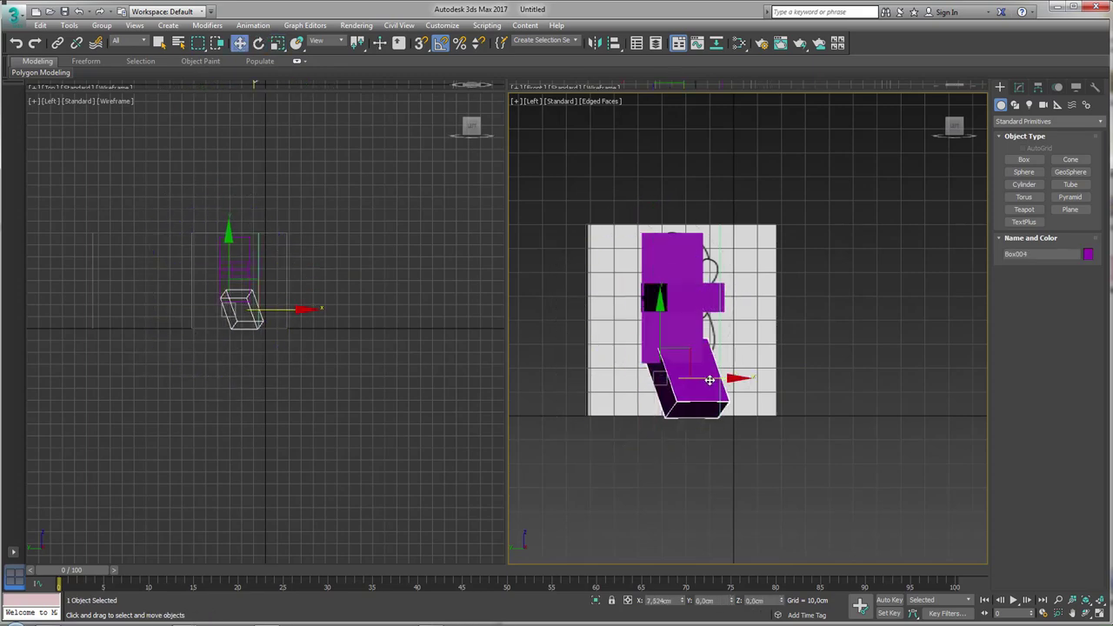
alt+middle_drag(750, 393, 618, 398)
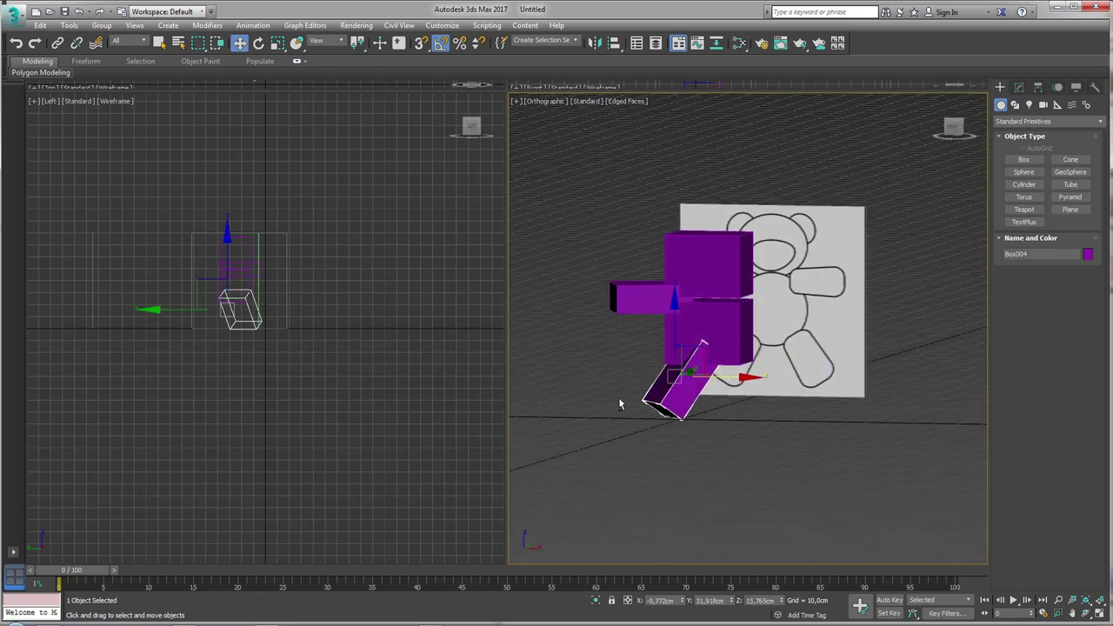
Step: Mirror the arm and leg as copies onto the body's other side
ctrl+click(627, 296)
click(596, 43)
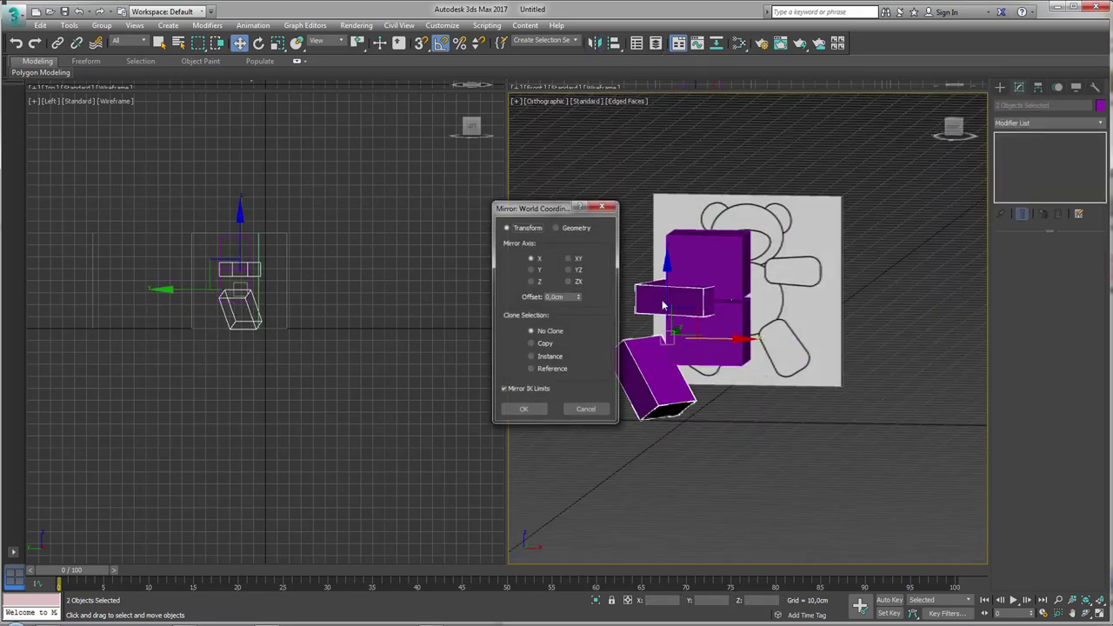
click(539, 346)
click(522, 410)
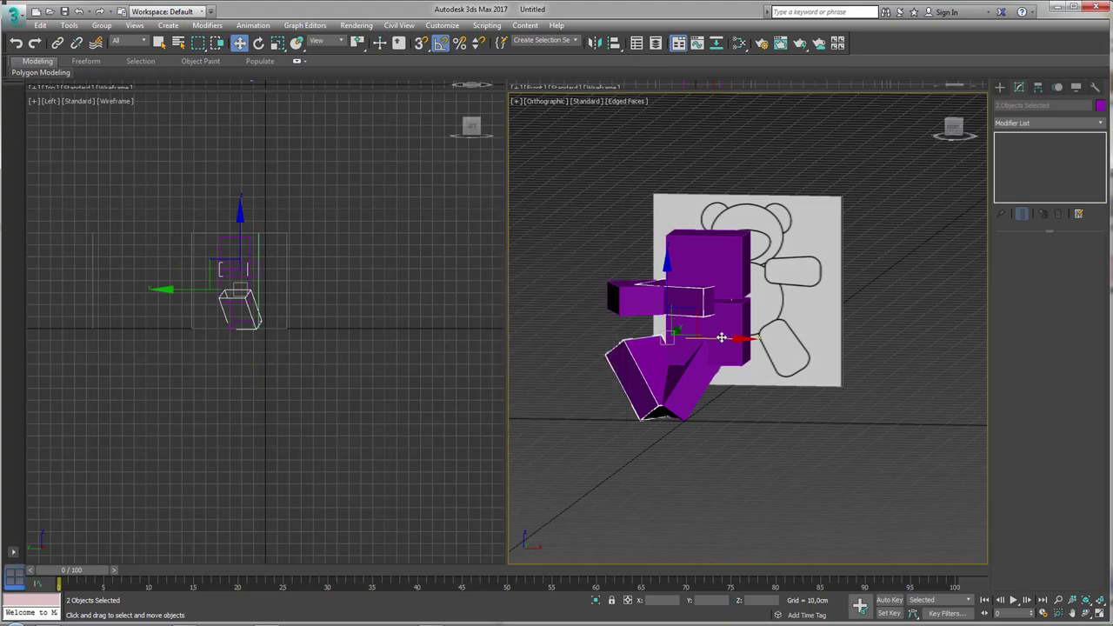
drag(724, 340, 822, 361)
Step: Select all the purple boxes and delete them
mouse_move(818, 364)
alt+middle_down()
mouse_move(834, 417)
mouse_move(819, 396)
mouse_move(824, 497)
alt+middle_up()
drag(827, 522, 606, 166)
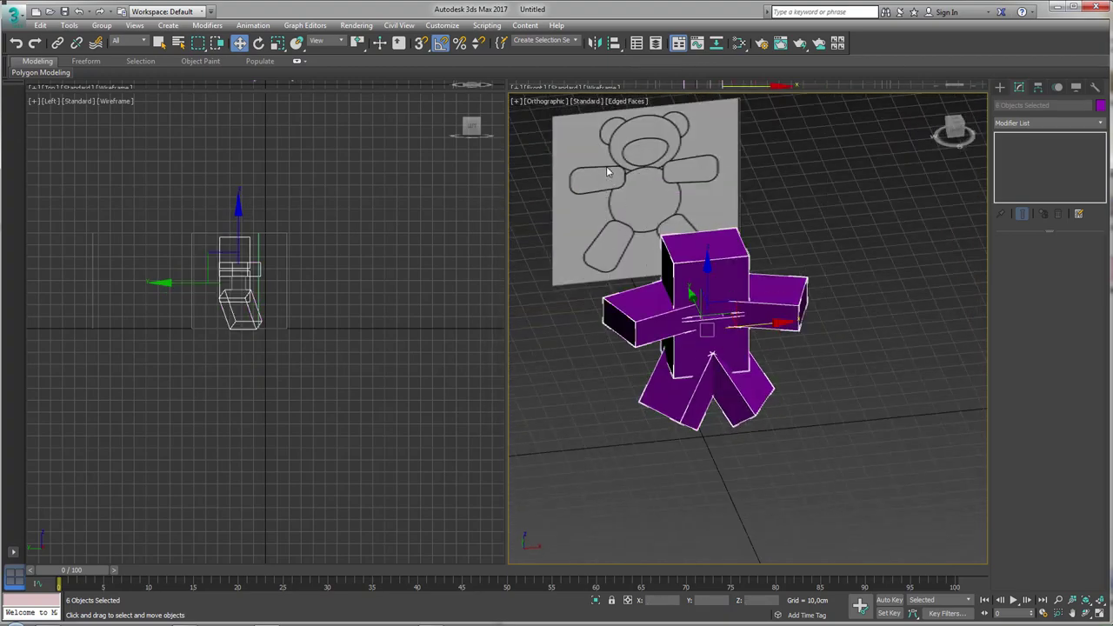
key(Delete)
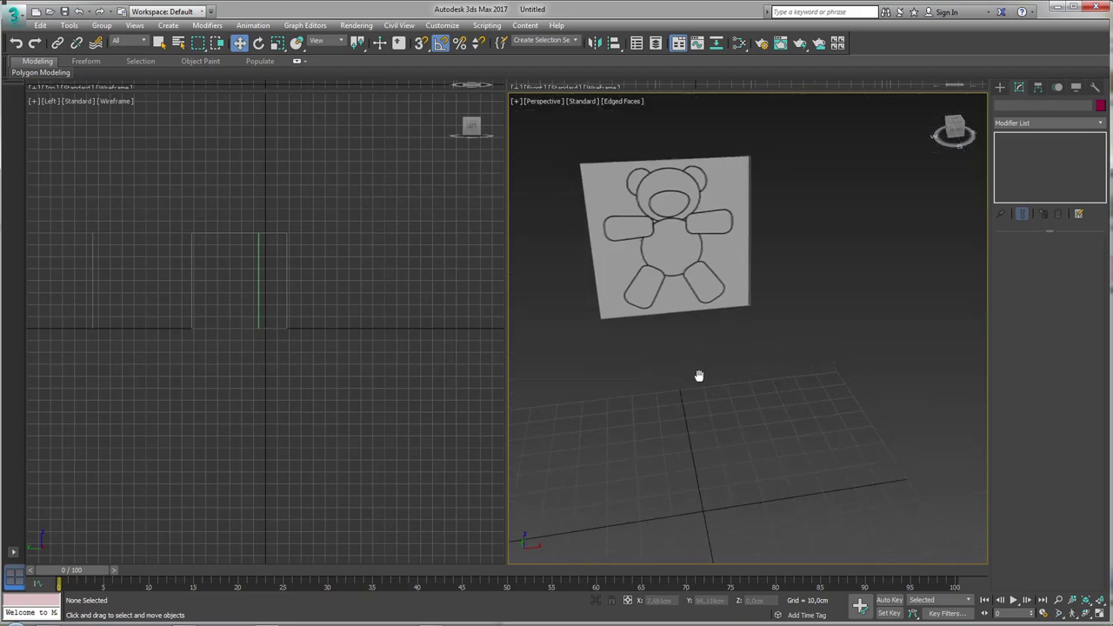
Step: Delete the two sketch planes from the scene
right_click(753, 364)
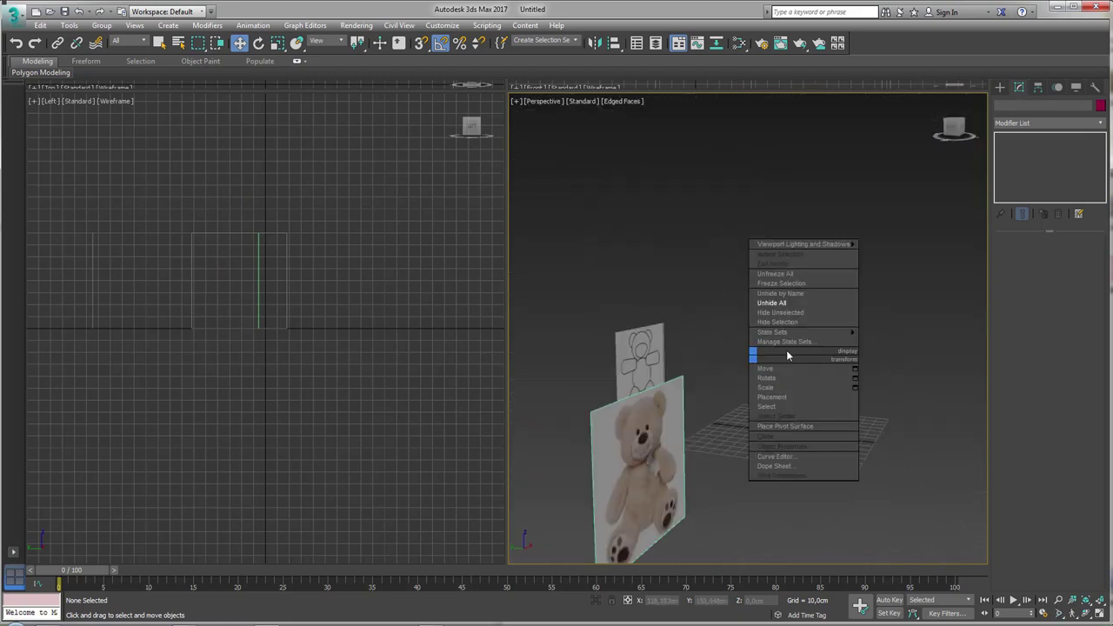
click(788, 277)
drag(844, 275, 600, 355)
key(Delete)
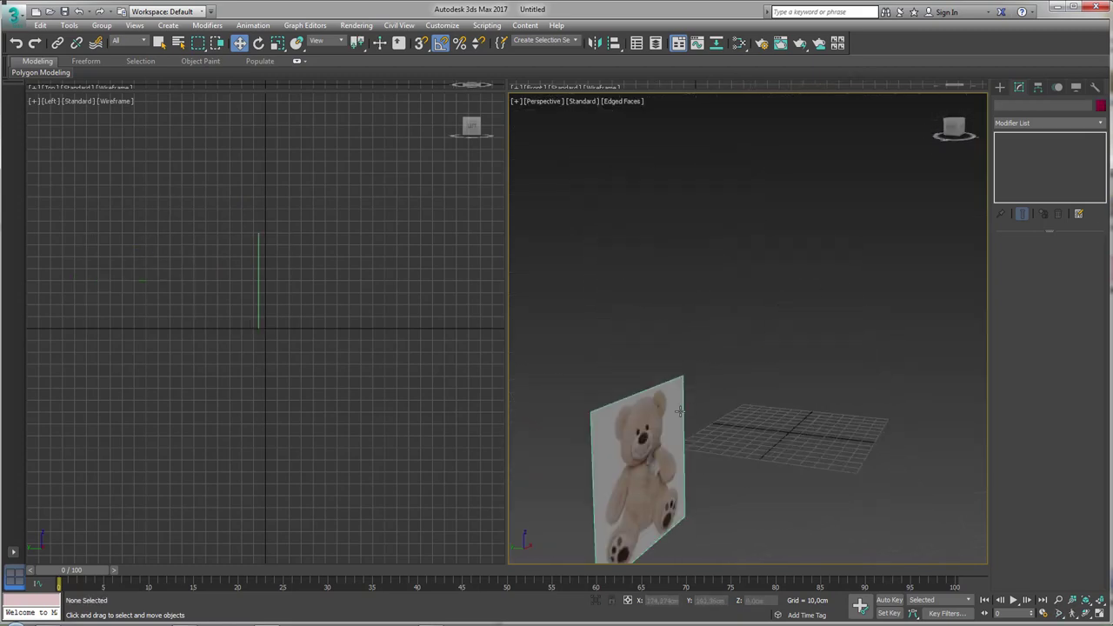
Step: Select Plane001, the teddy photo plane, and shift it in depth and slightly sideways
click(680, 411)
alt+middle_drag(715, 375, 647, 433)
drag(648, 434, 772, 110)
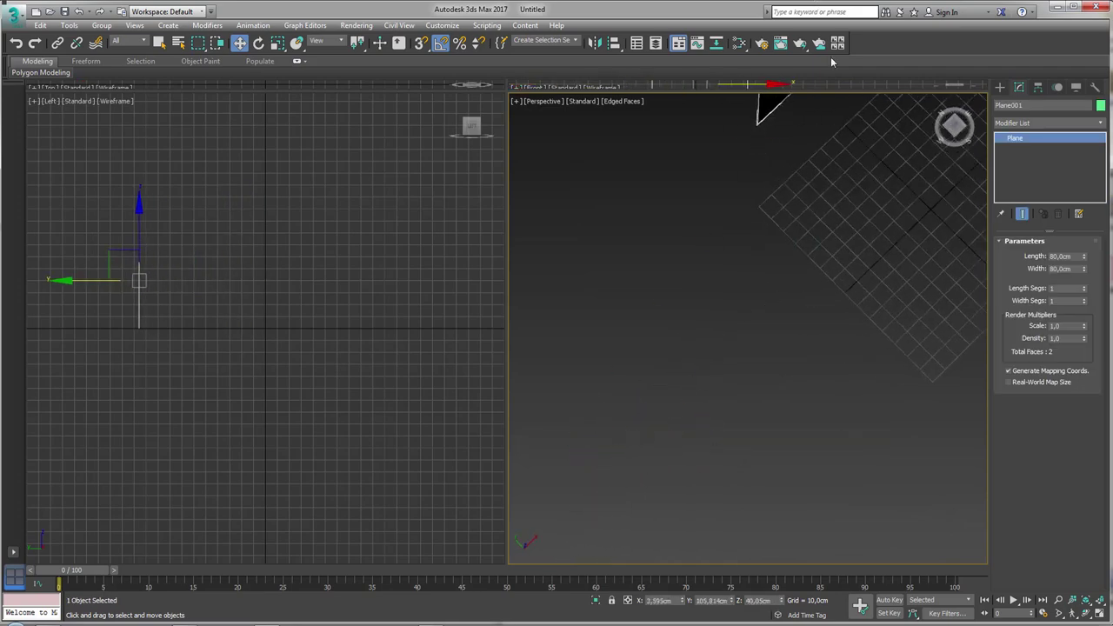
mouse_move(773, 110)
alt+middle_down()
mouse_move(786, 356)
mouse_move(752, 248)
alt+middle_up()
drag(749, 226, 721, 348)
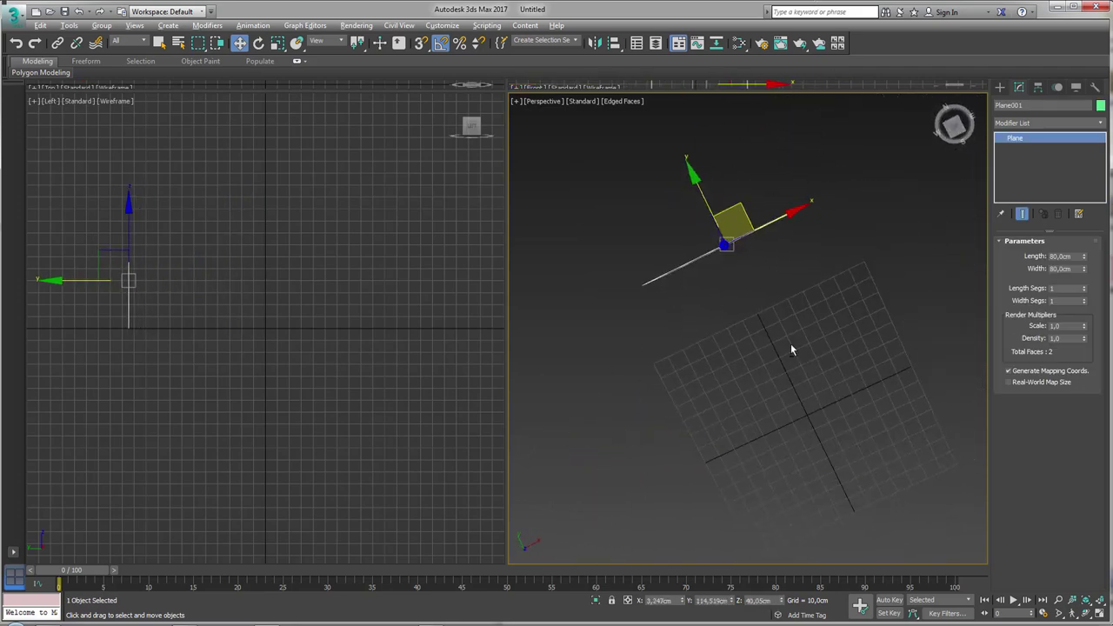
mouse_move(721, 348)
alt+middle_down()
mouse_move(783, 249)
mouse_move(766, 313)
mouse_move(792, 370)
alt+middle_up()
scroll(281, 281, up, 3)
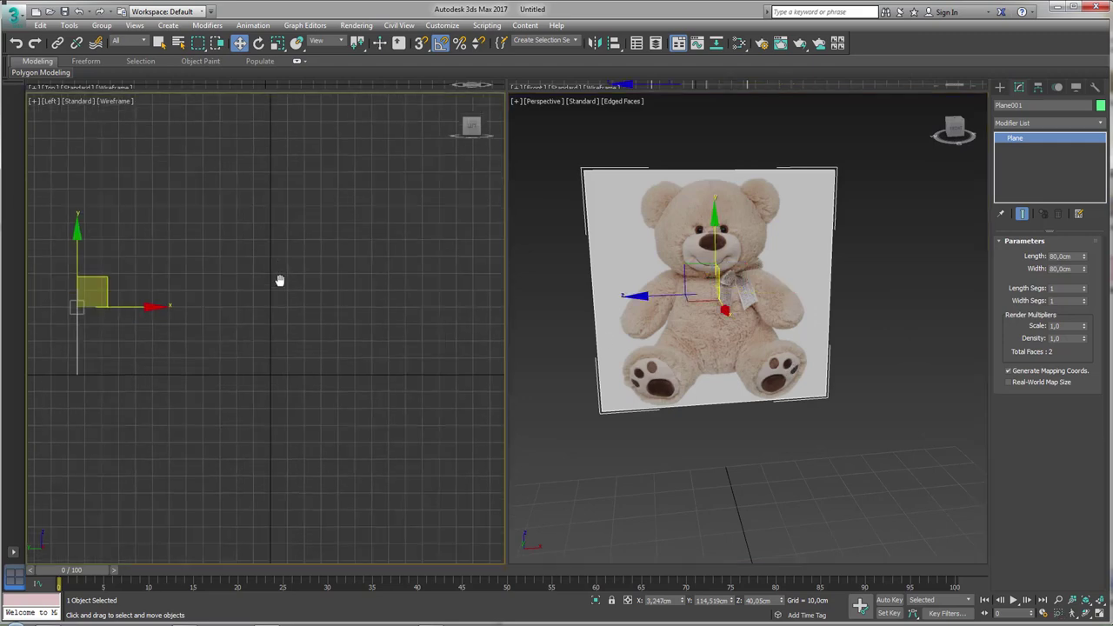
middle_drag(329, 317, 339, 321)
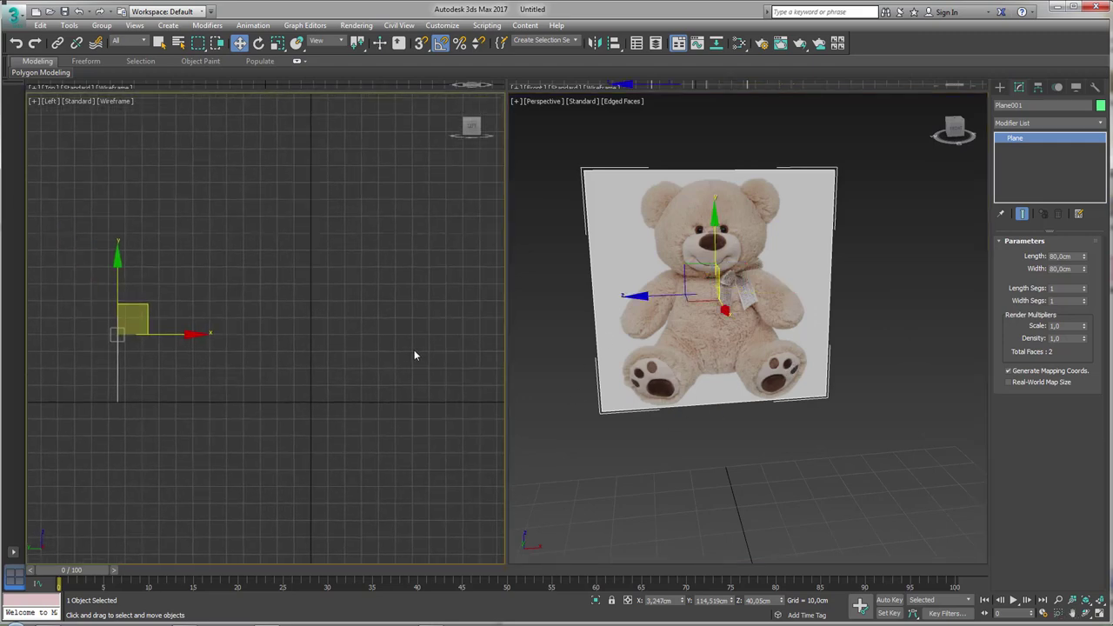
Step: Make the left viewport a shaded Front view with edged faces turned off
key(f)
scroll(355, 383, down, 2)
key(F3)
scroll(296, 359, up, 4)
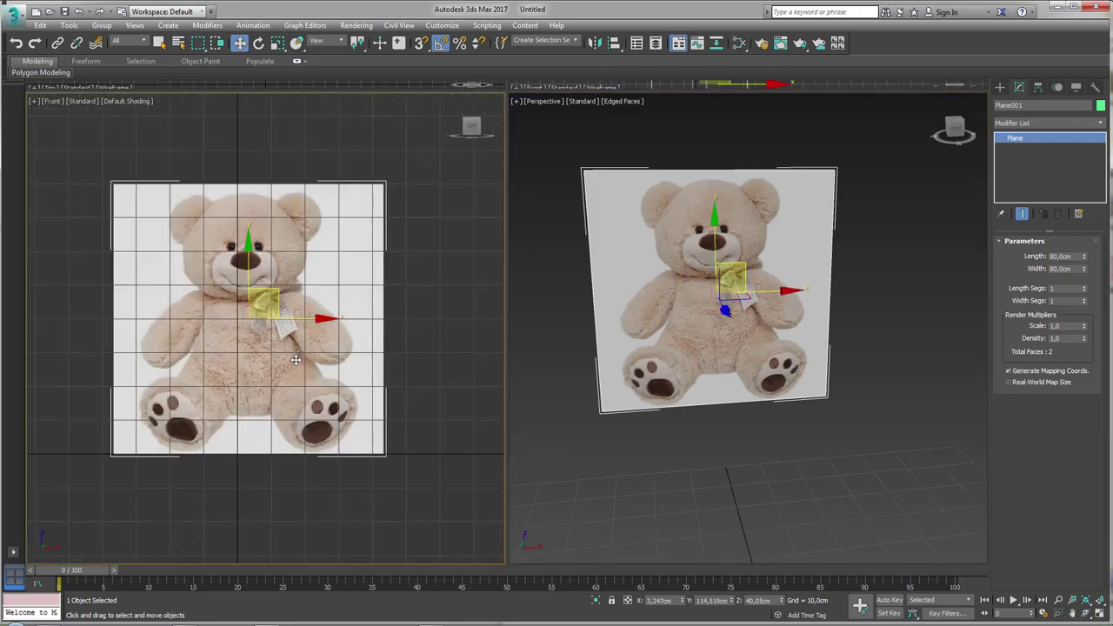
key(F4)
scroll(309, 352, up, 4)
scroll(334, 375, down, 2)
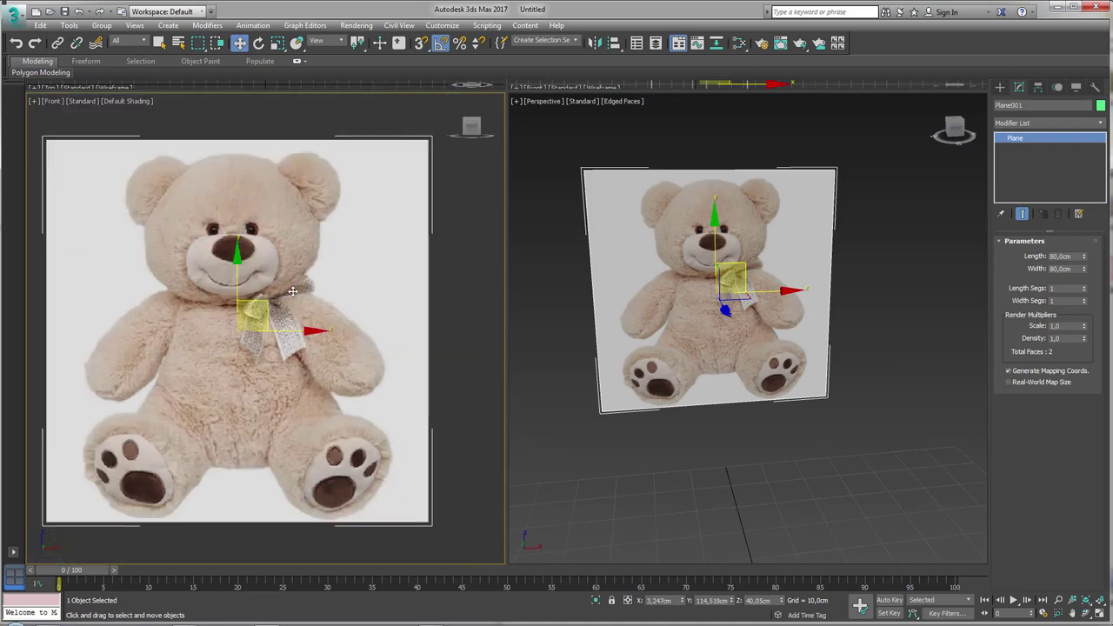
Step: Switch the right viewport to Front and zoom extents so the bear plane fills it
mouse_move(706, 392)
alt+middle_down()
mouse_move(783, 394)
mouse_move(822, 421)
alt+middle_up()
mouse_move(737, 368)
alt+middle_down()
mouse_move(760, 355)
mouse_move(823, 365)
mouse_move(716, 366)
mouse_move(795, 381)
alt+middle_up()
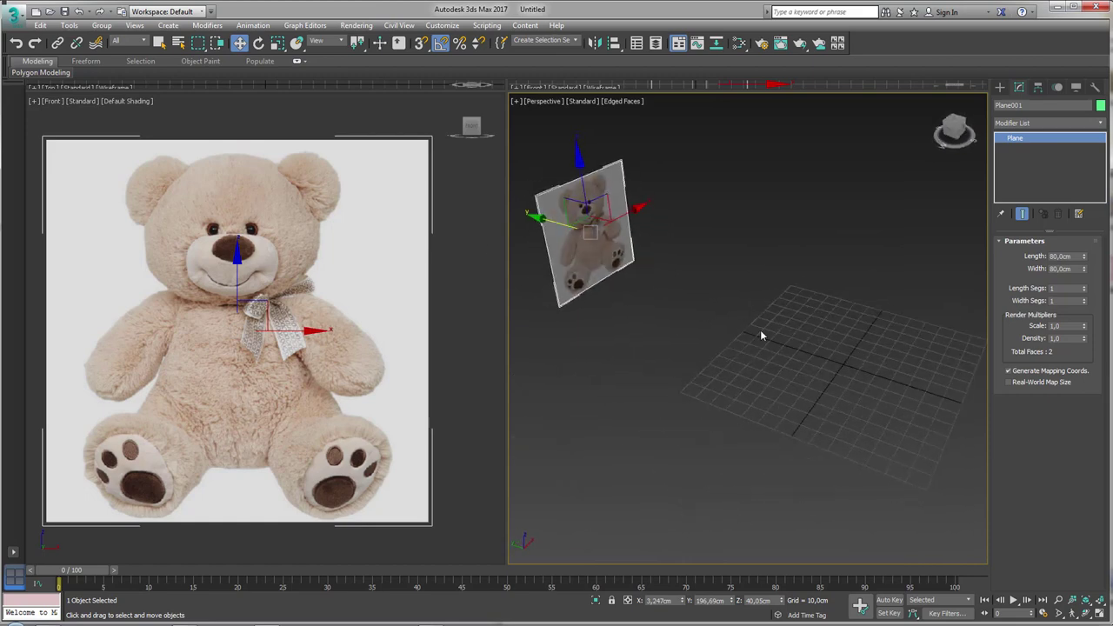
mouse_move(760, 335)
alt+middle_down()
mouse_move(571, 244)
mouse_move(723, 348)
mouse_move(997, 105)
alt+middle_up()
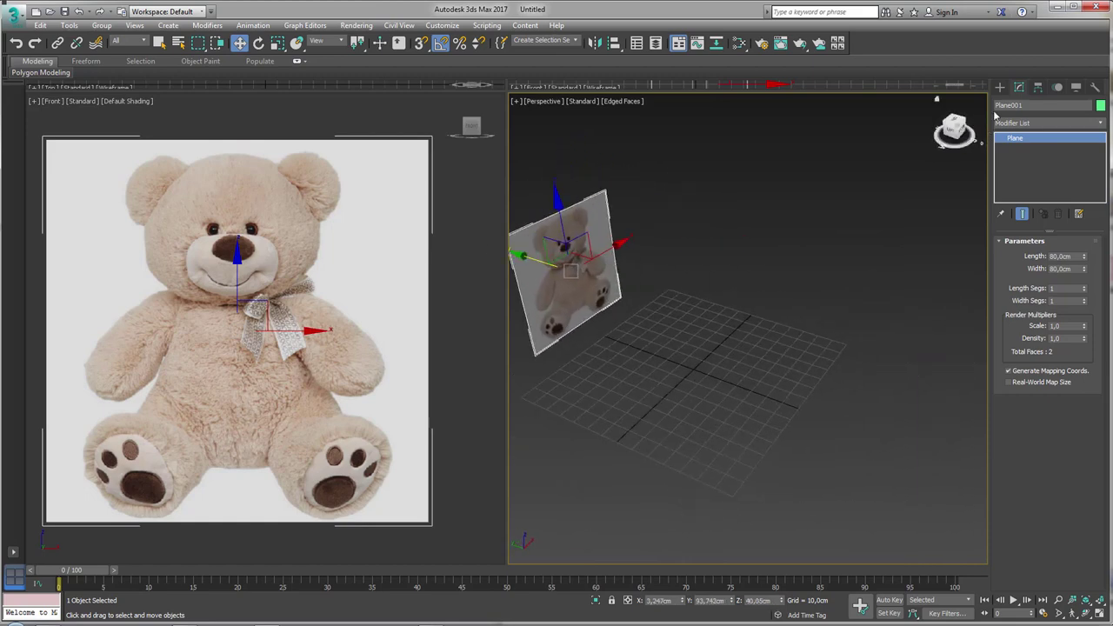
click(1000, 87)
alt+middle_drag(714, 253, 733, 261)
key(f)
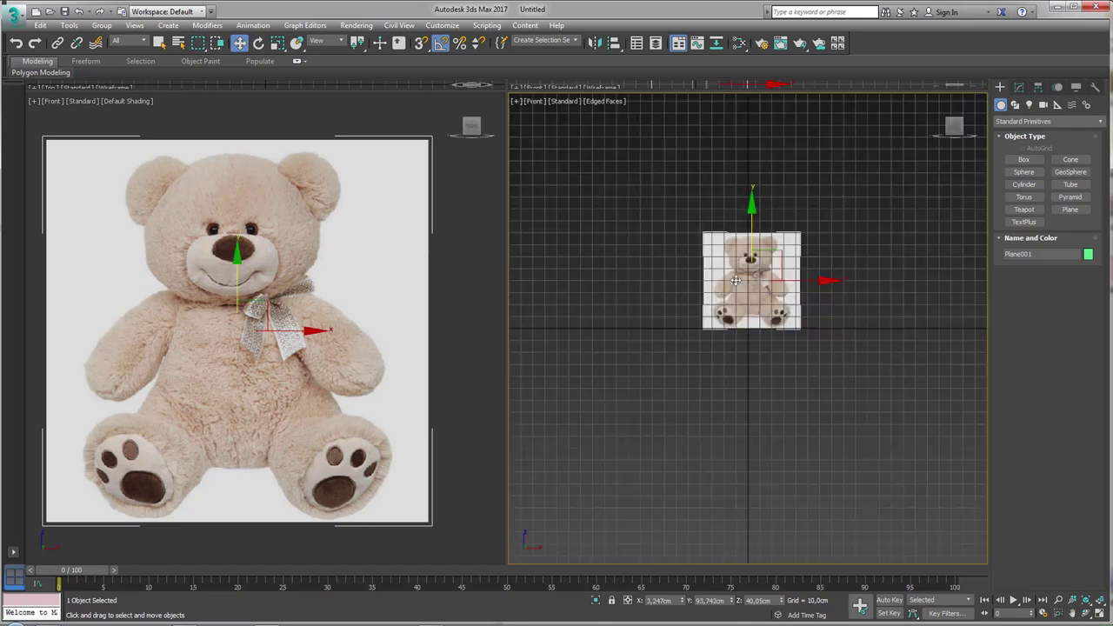
key(z)
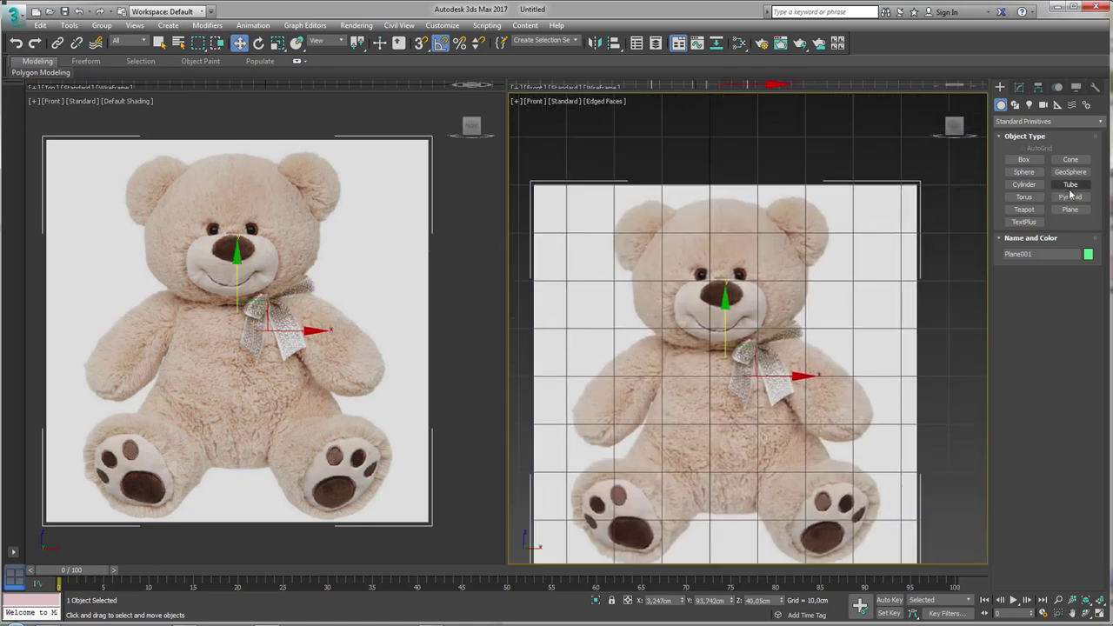
middle_drag(710, 276, 740, 243)
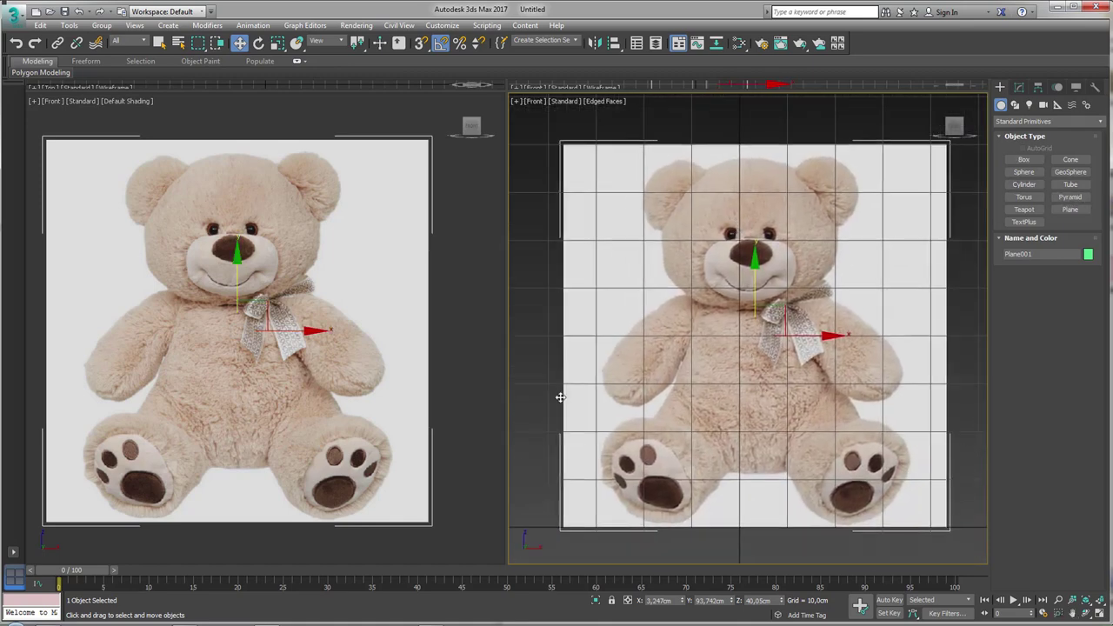
middle_drag(767, 363, 742, 362)
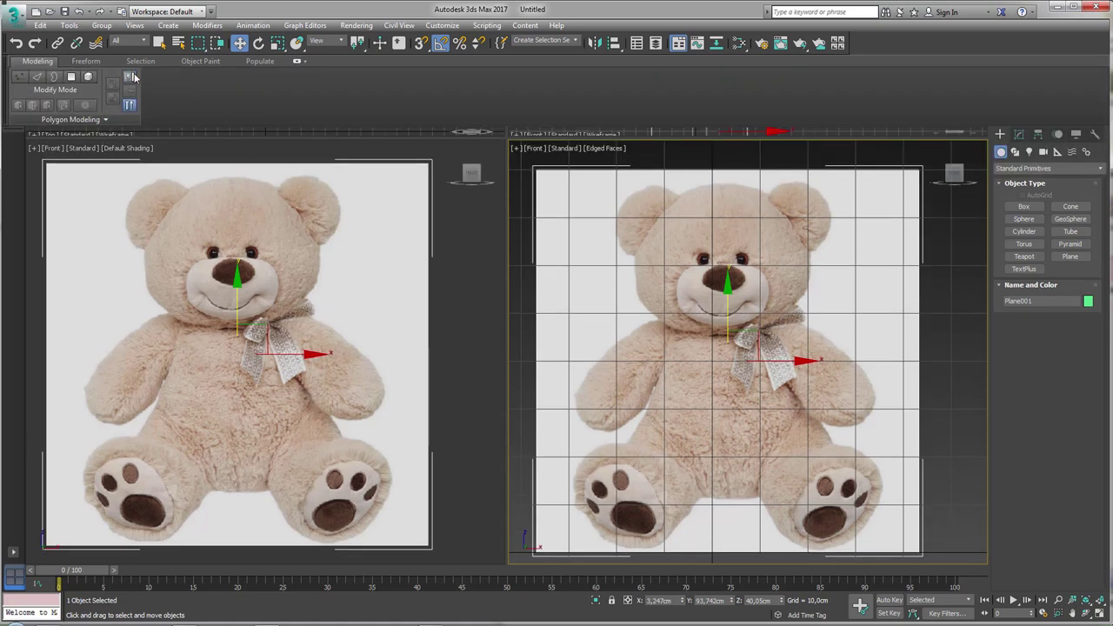
Step: Hide the command panel and the right view's grid to enlarge the viewports
click(134, 76)
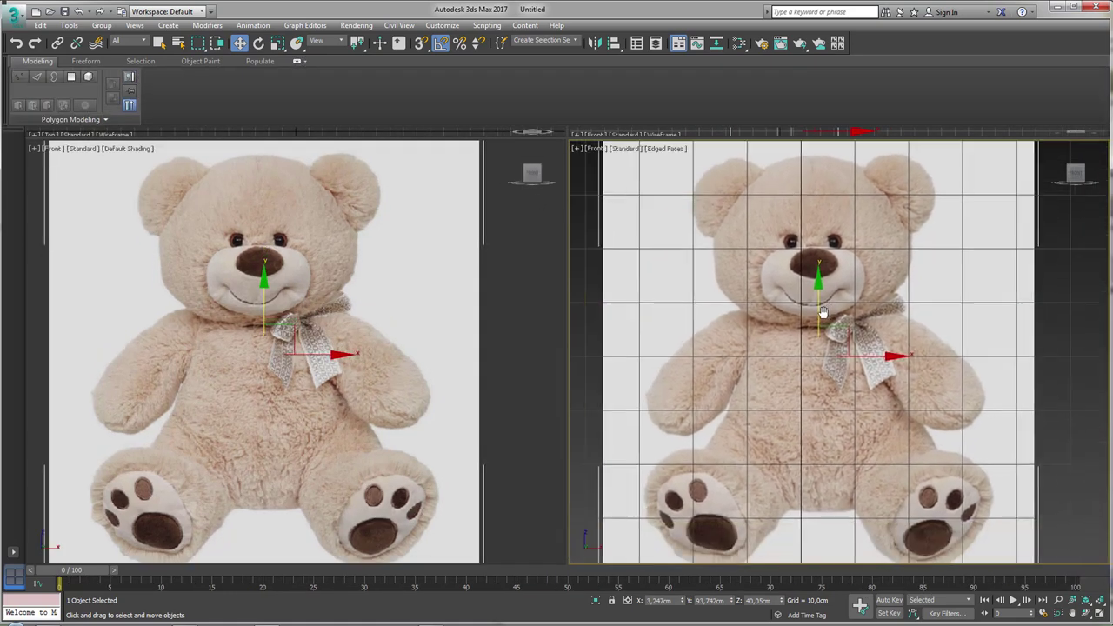
scroll(822, 347, down, 3)
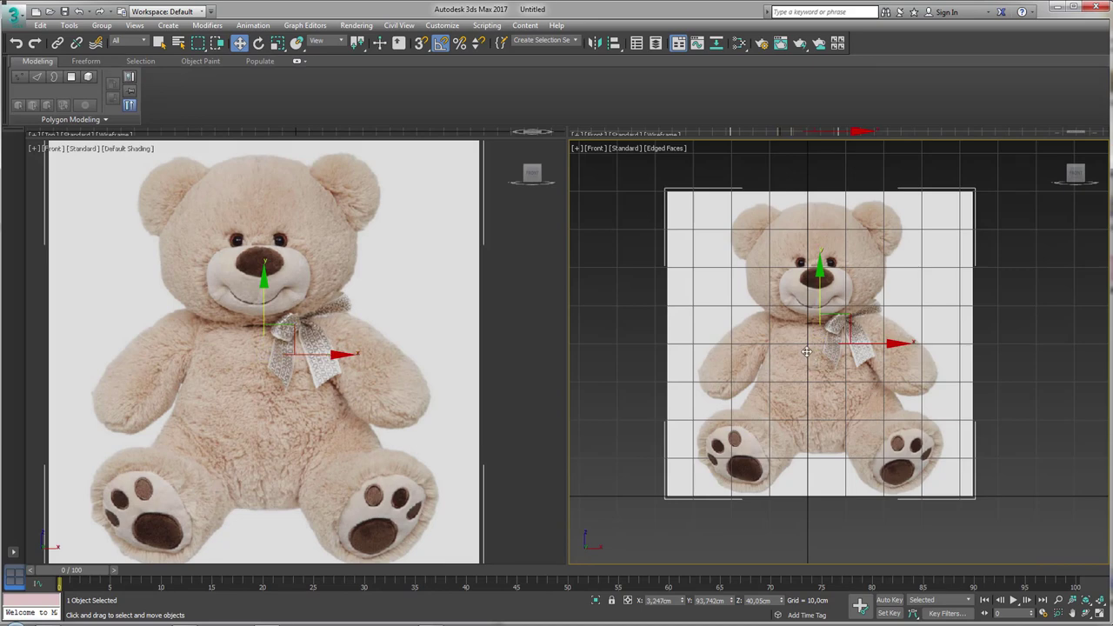
key(g)
middle_drag(806, 351, 791, 339)
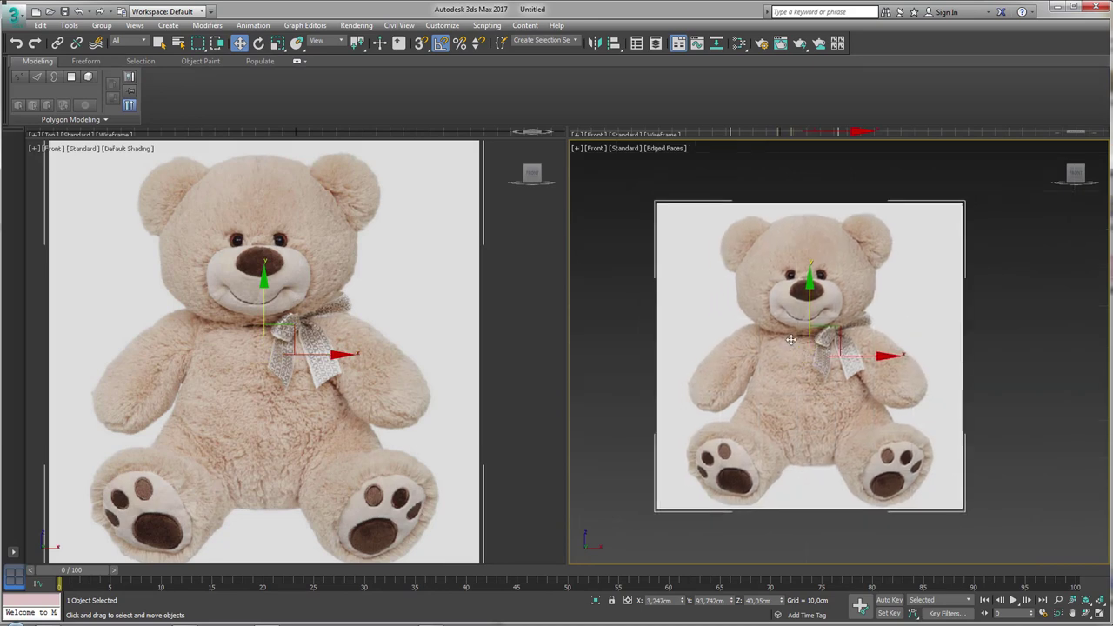
Step: Draw a Standard Primitives box over the bear's head in the Front view, then view it from an angle
click(172, 27)
mouse_move(201, 40)
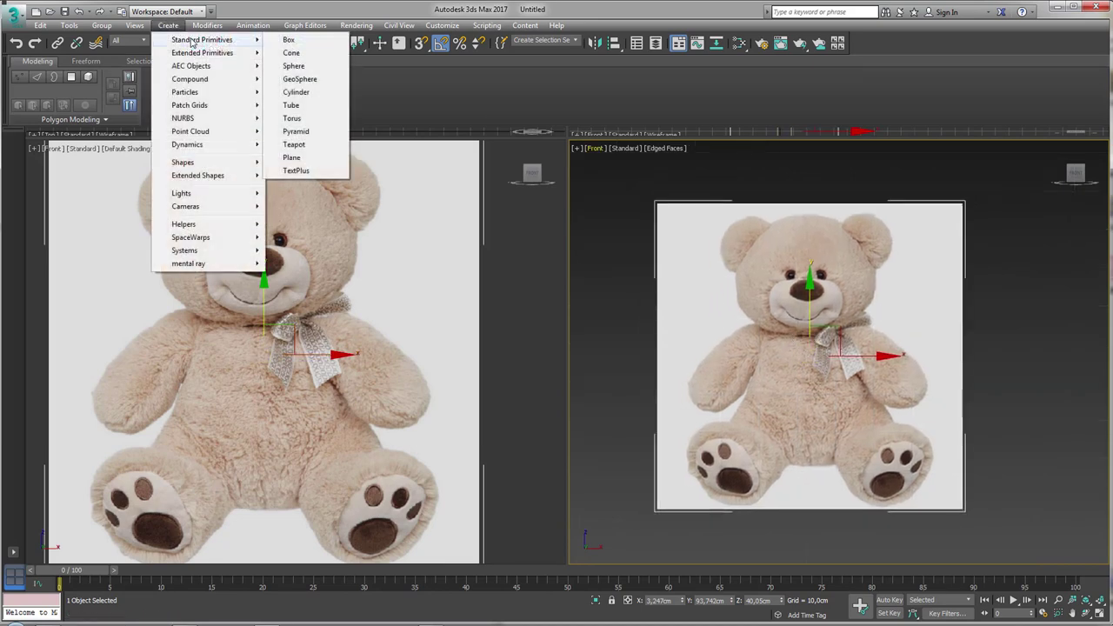
click(287, 41)
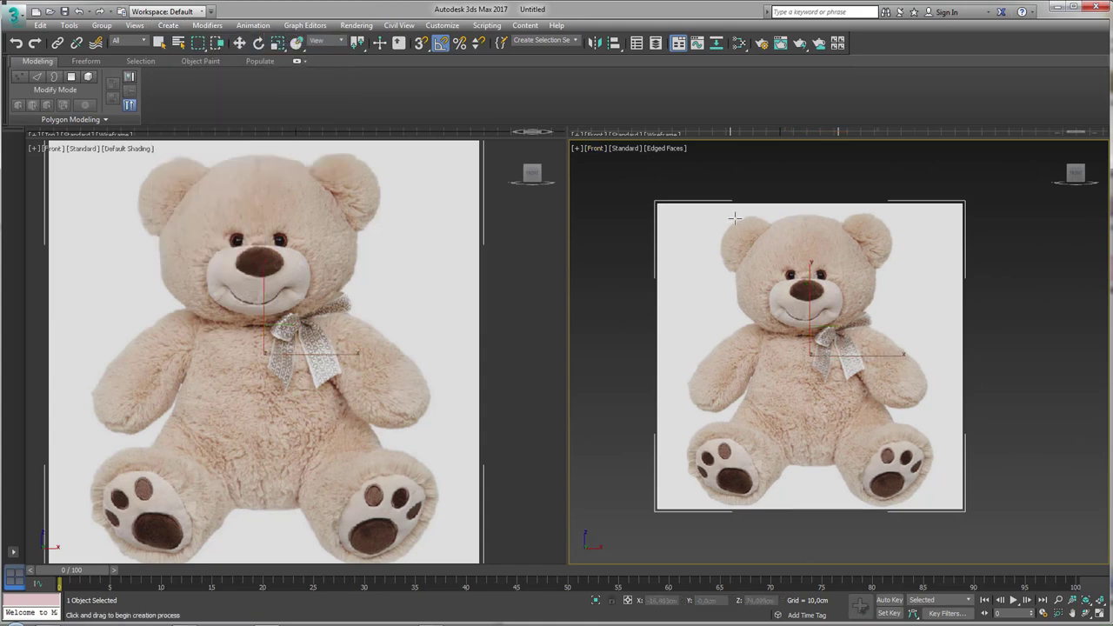
drag(735, 218, 874, 329)
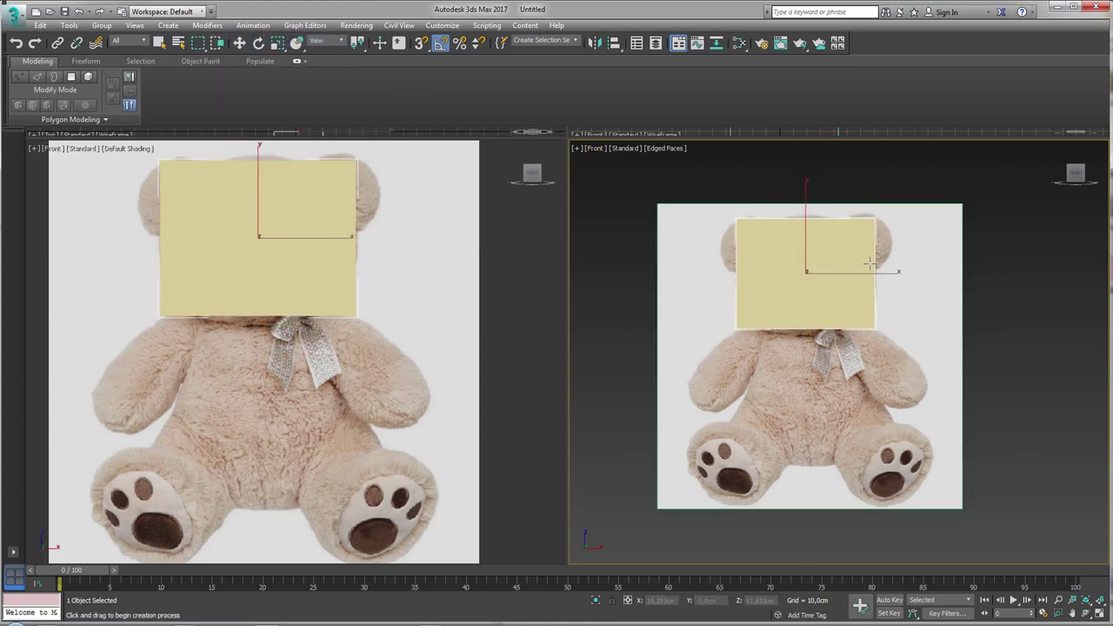
key(w)
alt+middle_drag(786, 352, 831, 339)
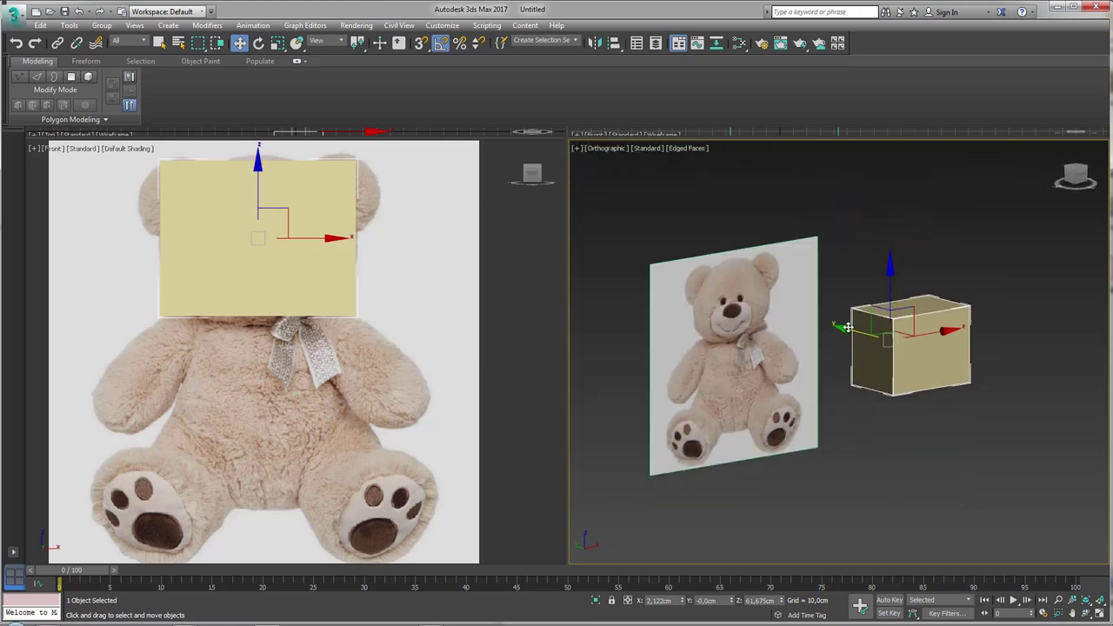
alt+middle_drag(848, 327, 883, 341)
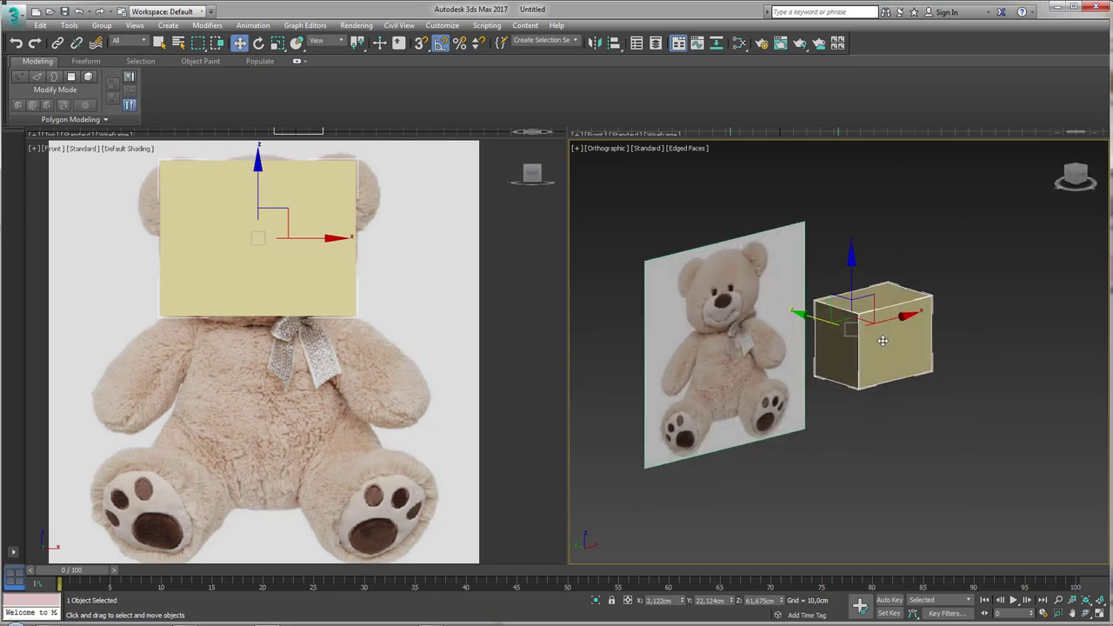
middle_drag(825, 361, 816, 350)
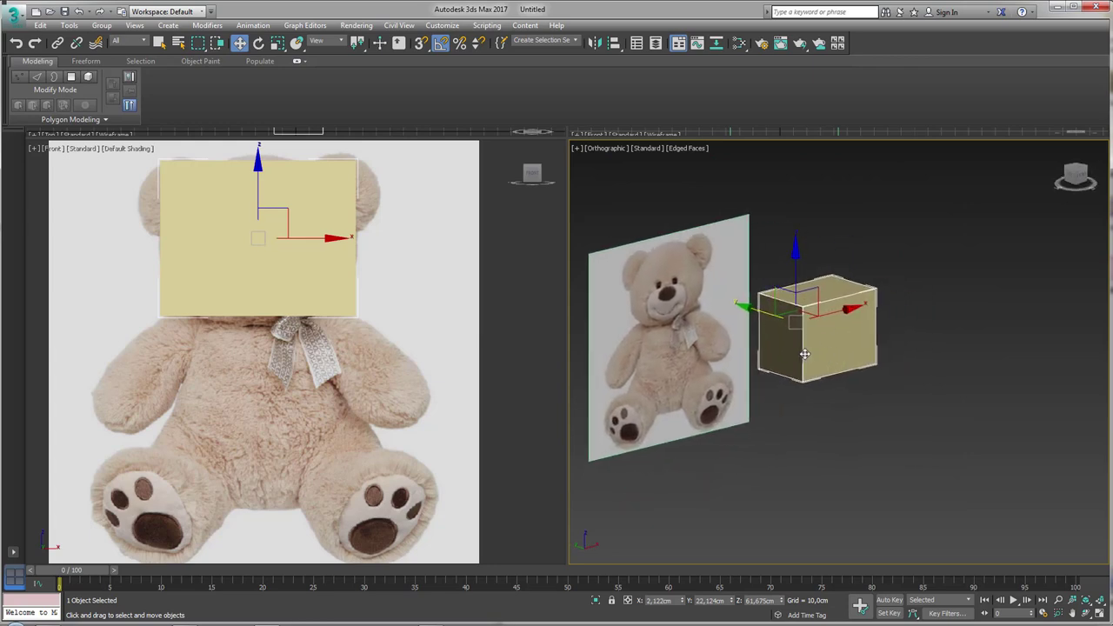
click(207, 24)
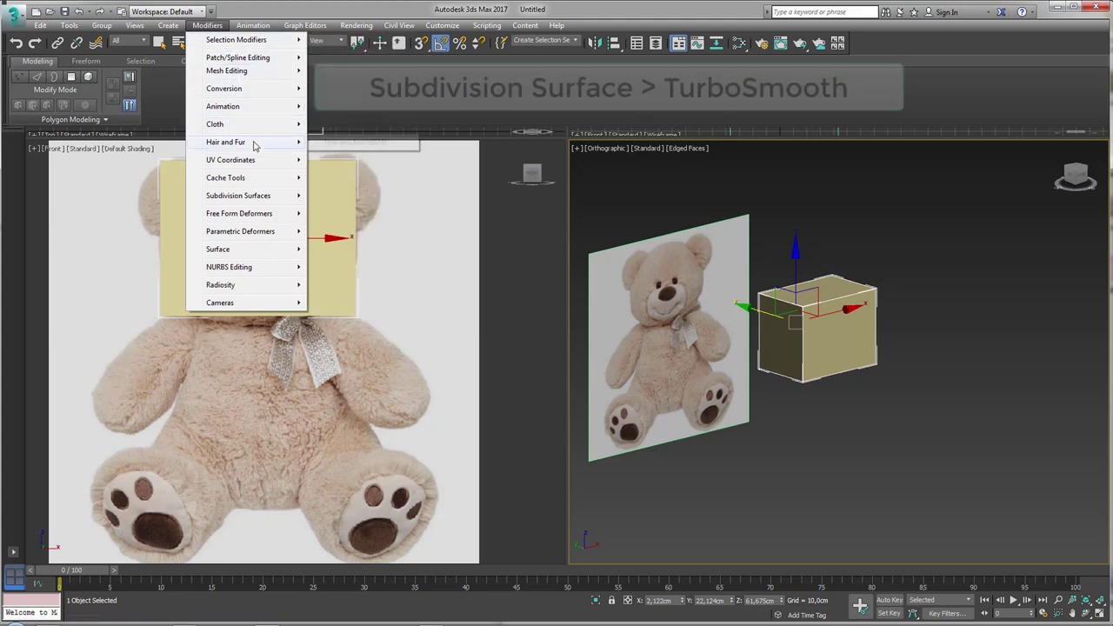
mouse_move(238, 195)
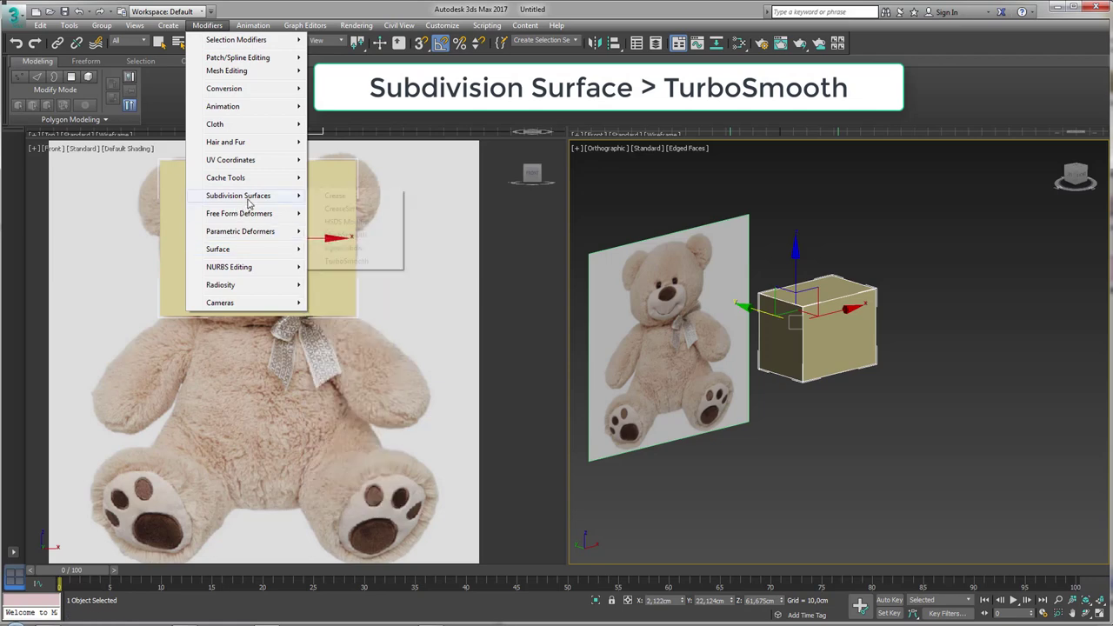
Step: Apply TurboSmooth to the head box and convert it to an editable poly
click(355, 262)
alt+middle_drag(904, 363, 864, 355)
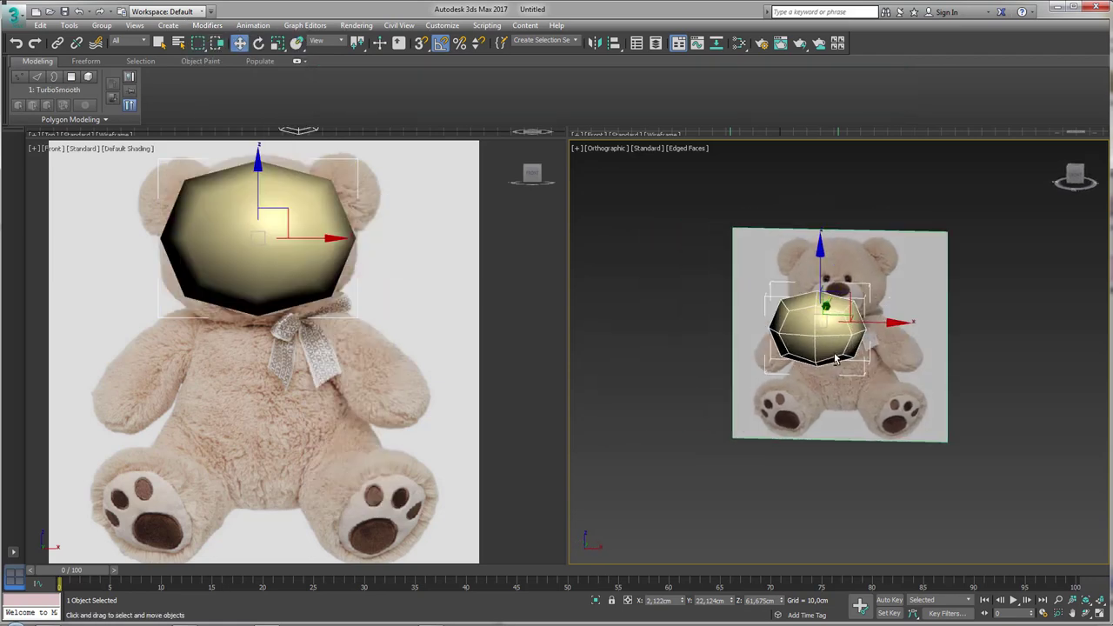
right_click(824, 315)
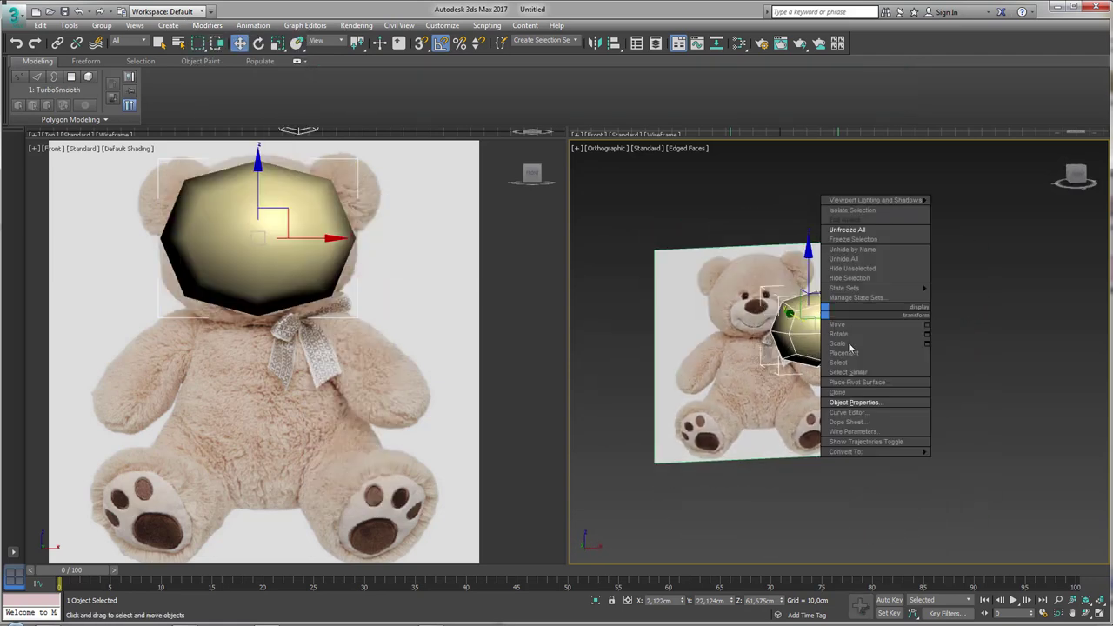
mouse_move(874, 451)
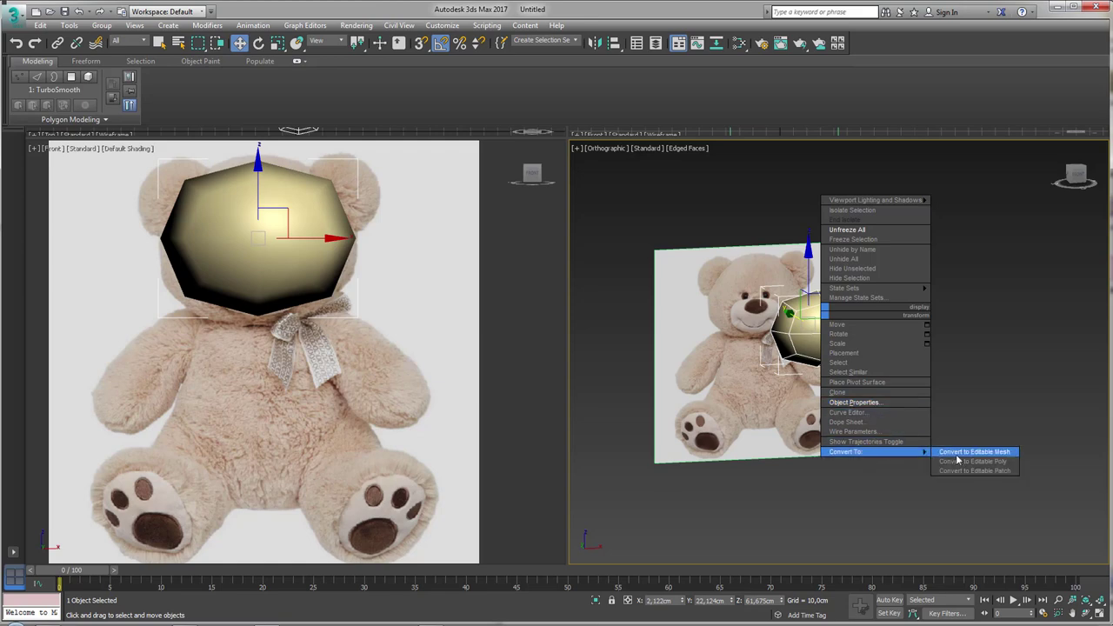
click(965, 463)
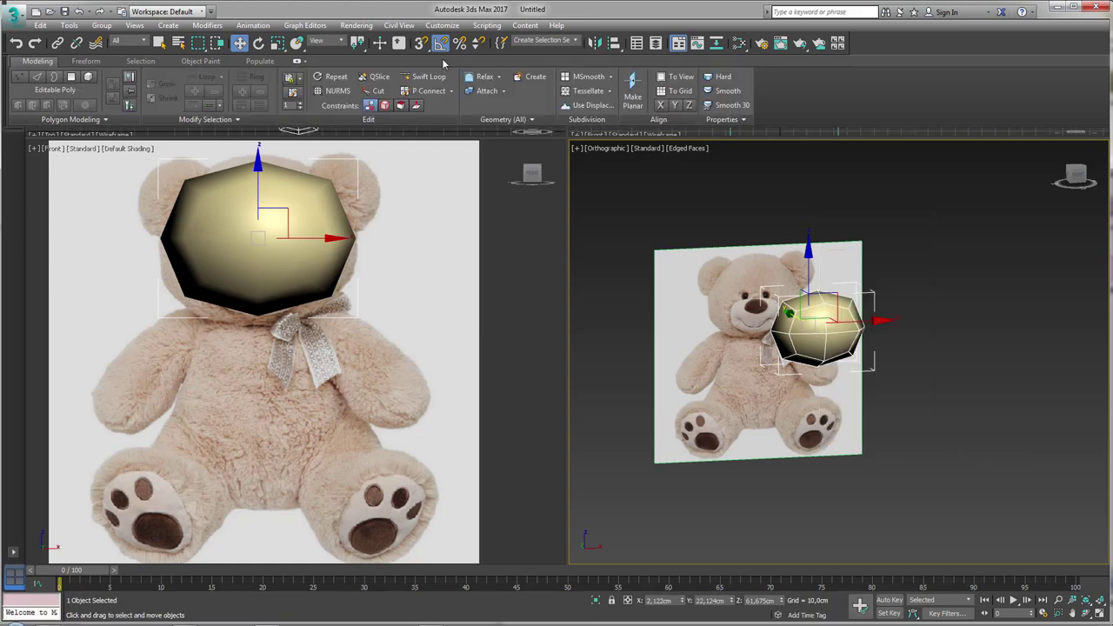
alt+middle_drag(887, 339, 855, 309)
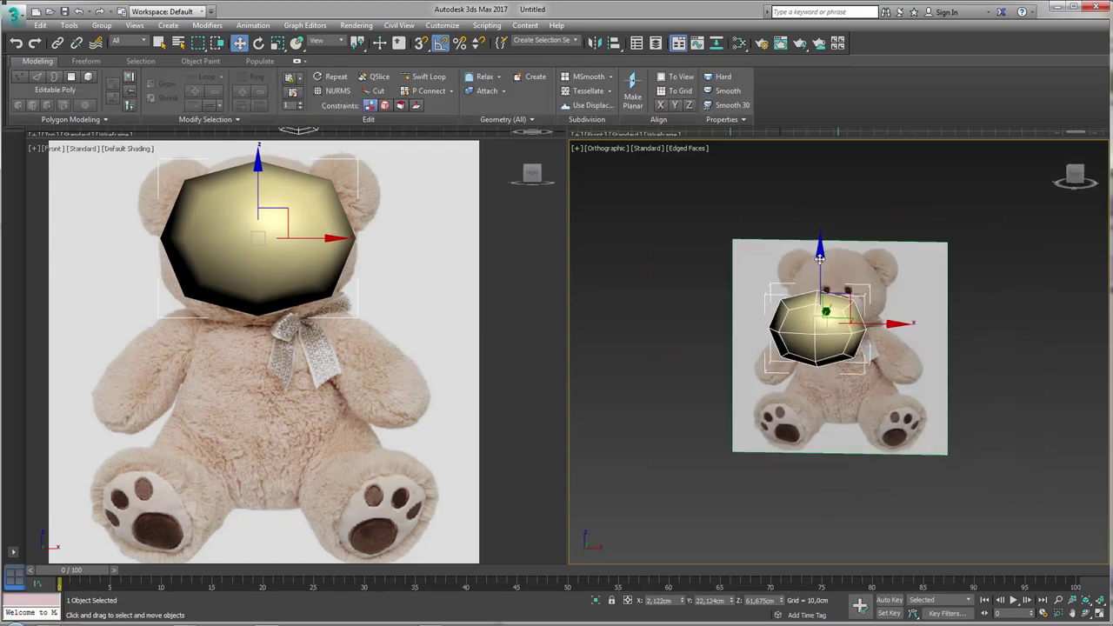
Step: Scale the head up to fit the bear's head and Shift-drag a copy down onto the body
middle_drag(261, 241, 282, 301)
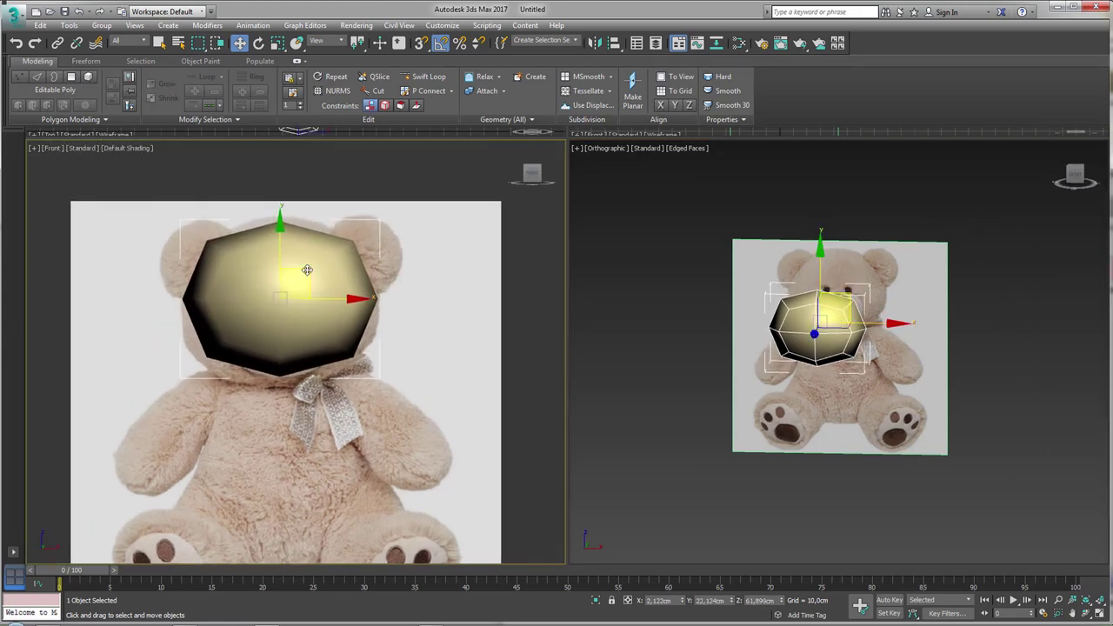
key(r)
drag(302, 292, 305, 285)
key(w)
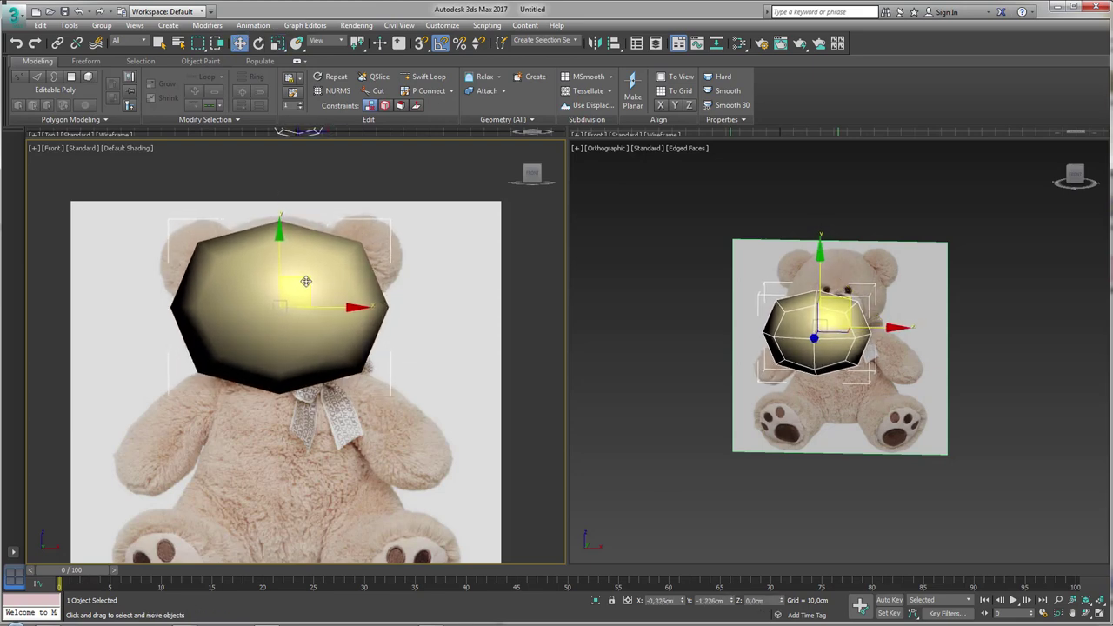
scroll(307, 283, down, 3)
middle_drag(306, 323, 329, 274)
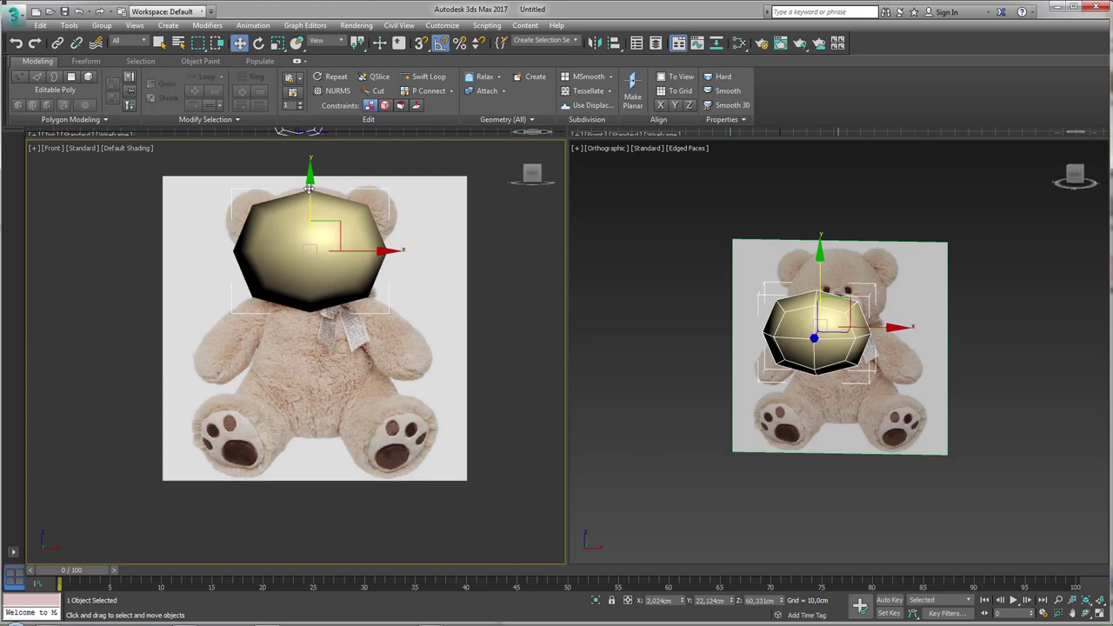
shift+drag(309, 187, 309, 318)
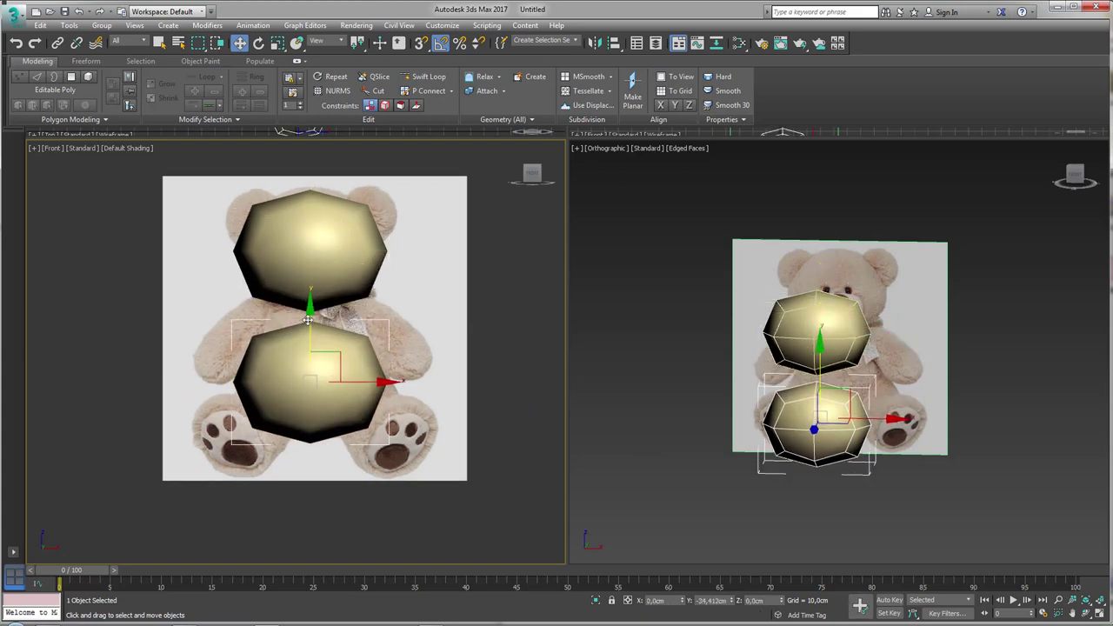
Step: Confirm the clone and convert the body copy to an editable poly
click(557, 370)
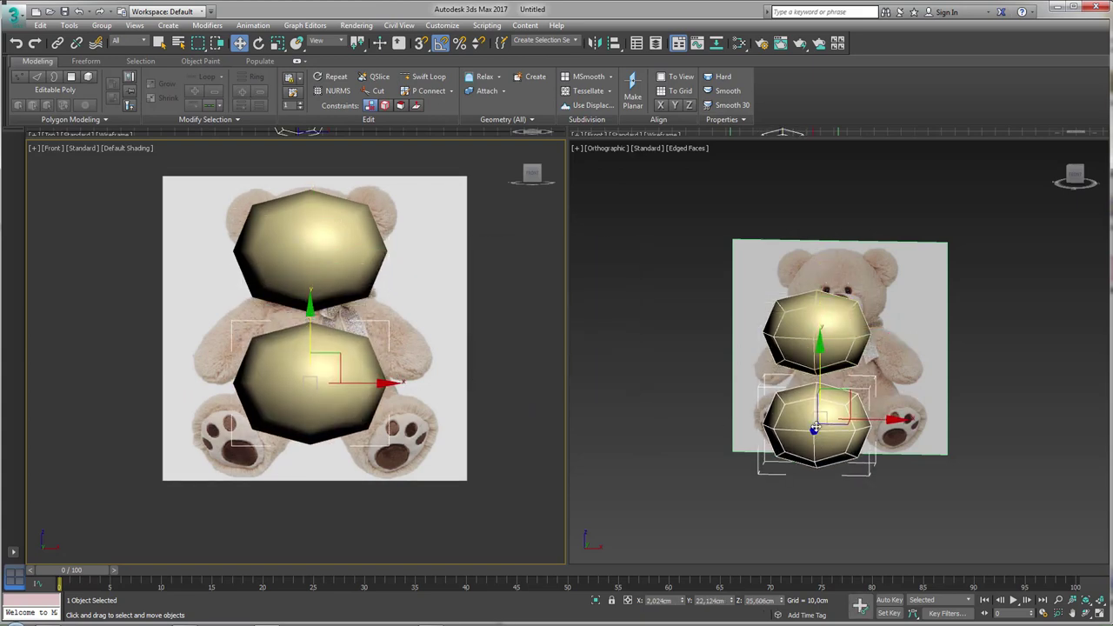
key(alt+x)
alt+middle_drag(810, 428, 800, 383)
key(alt+x)
scroll(800, 383, up, 4)
right_click(801, 380)
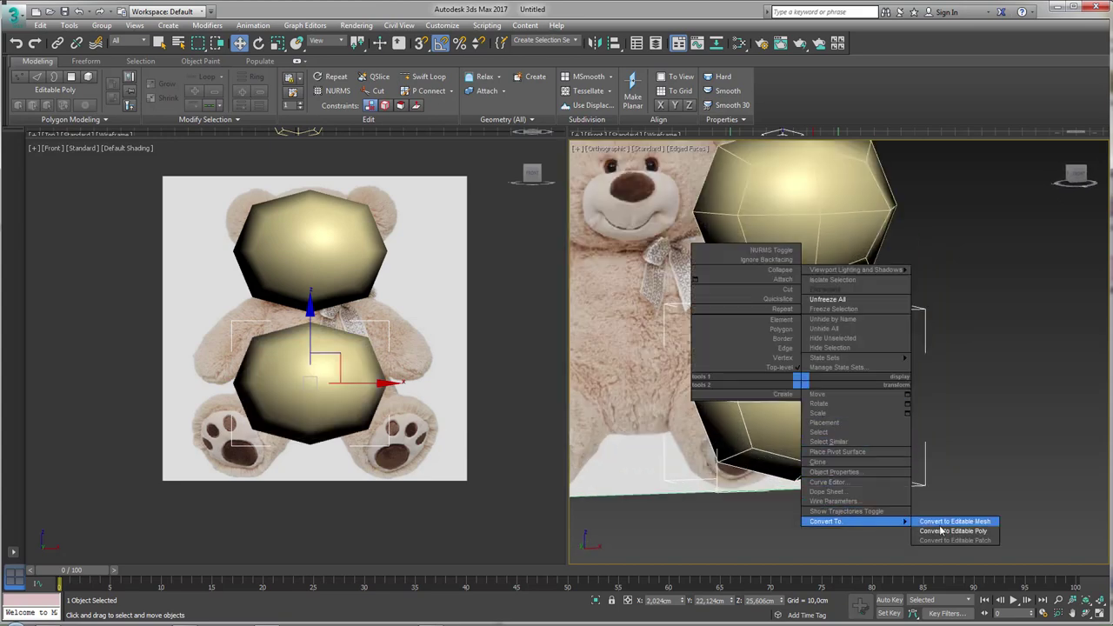
click(878, 529)
mouse_move(877, 530)
alt+middle_down()
mouse_move(849, 409)
mouse_move(856, 426)
alt+middle_up()
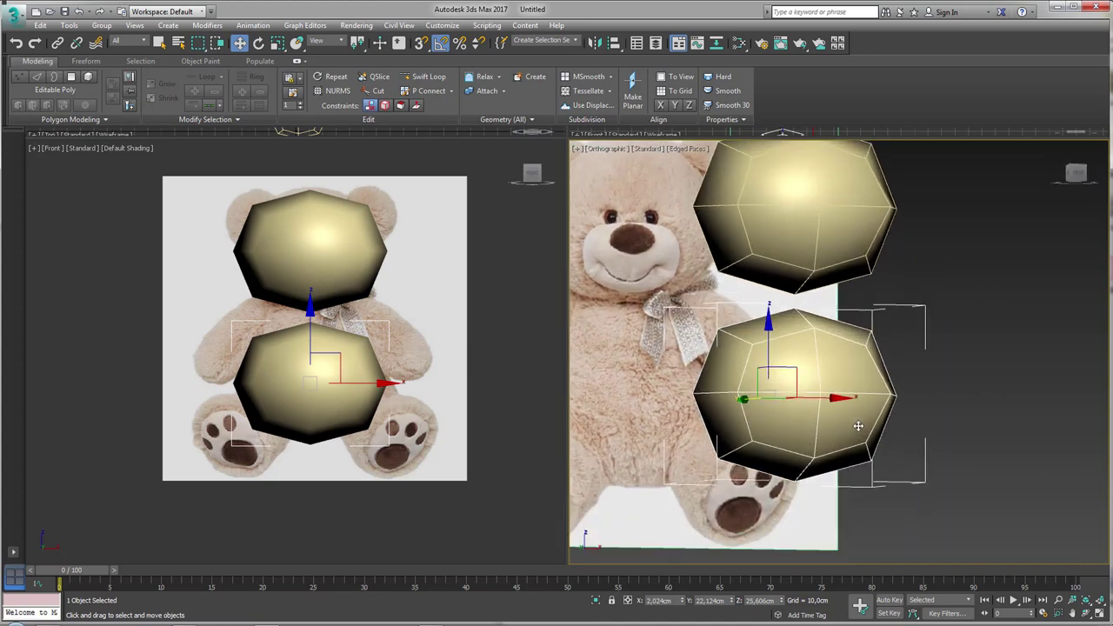
Step: In Edge mode, select the body's middle edge loop and chamfer it into two loops
click(36, 77)
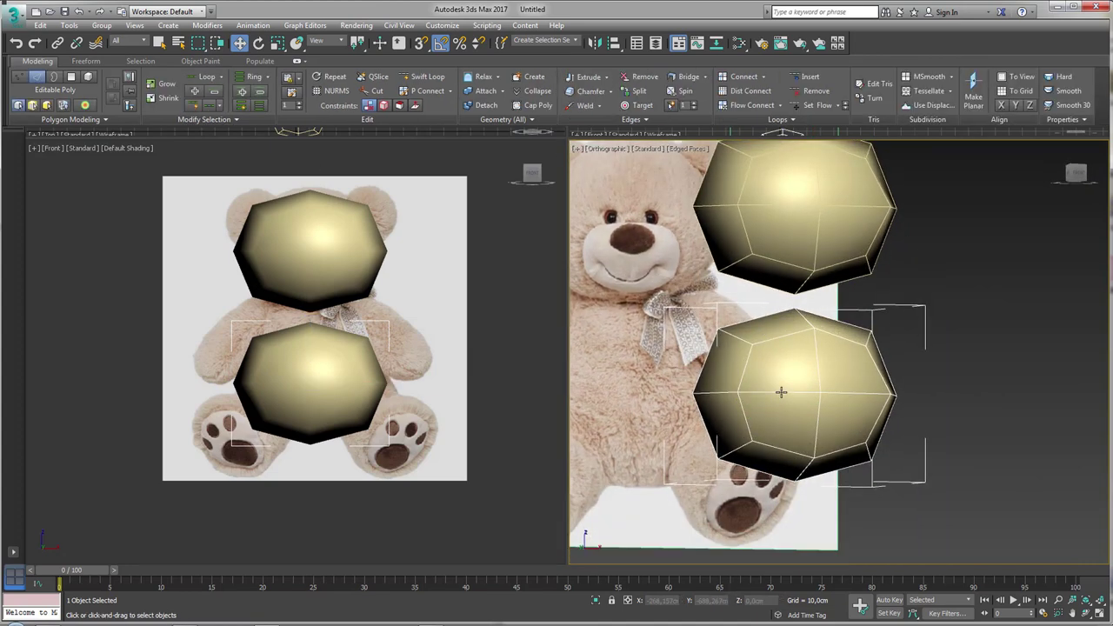
double_click(771, 399)
alt+middle_drag(771, 398, 715, 281)
middle_drag(752, 322, 731, 304)
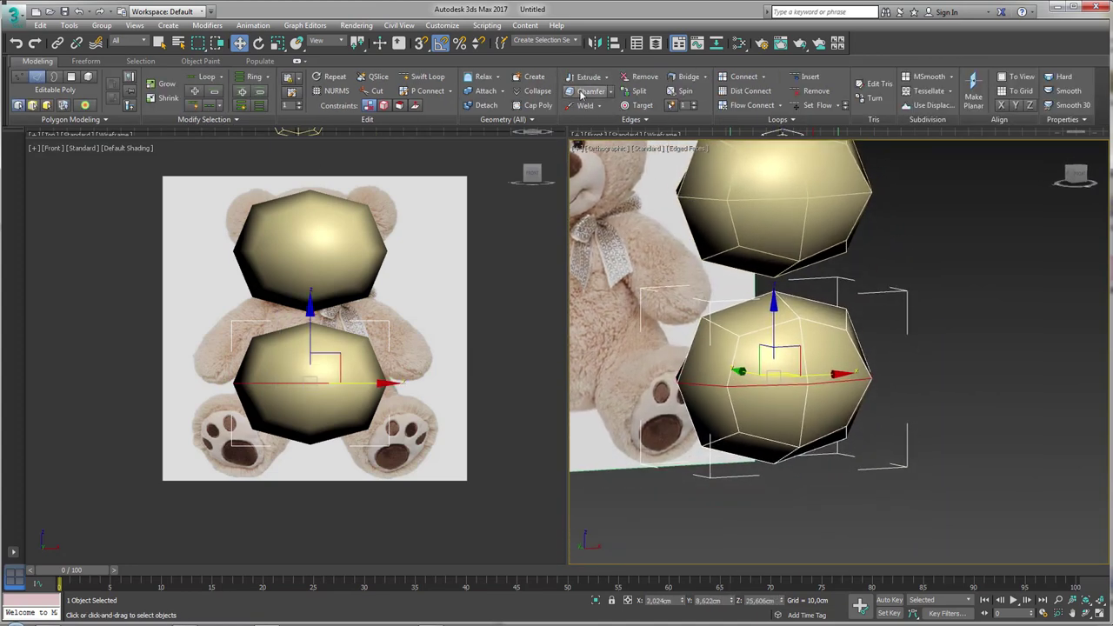
click(585, 93)
drag(777, 390, 783, 385)
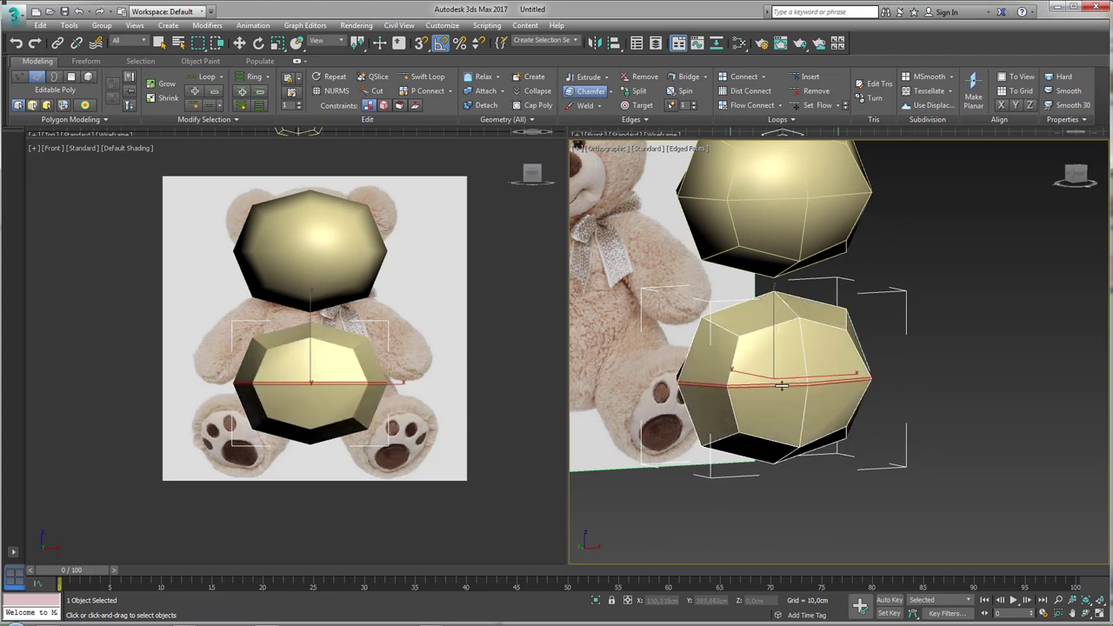
Step: Raise the middle vertex rows toward the neck and scale the upper rows to narrow it
key(w)
key(z)
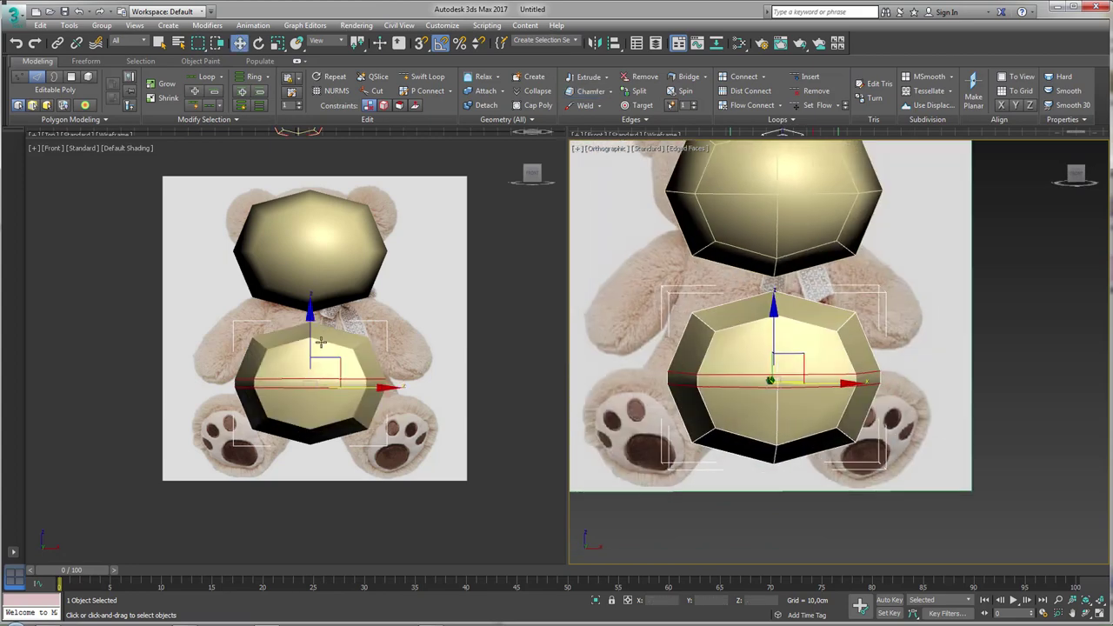
key(1)
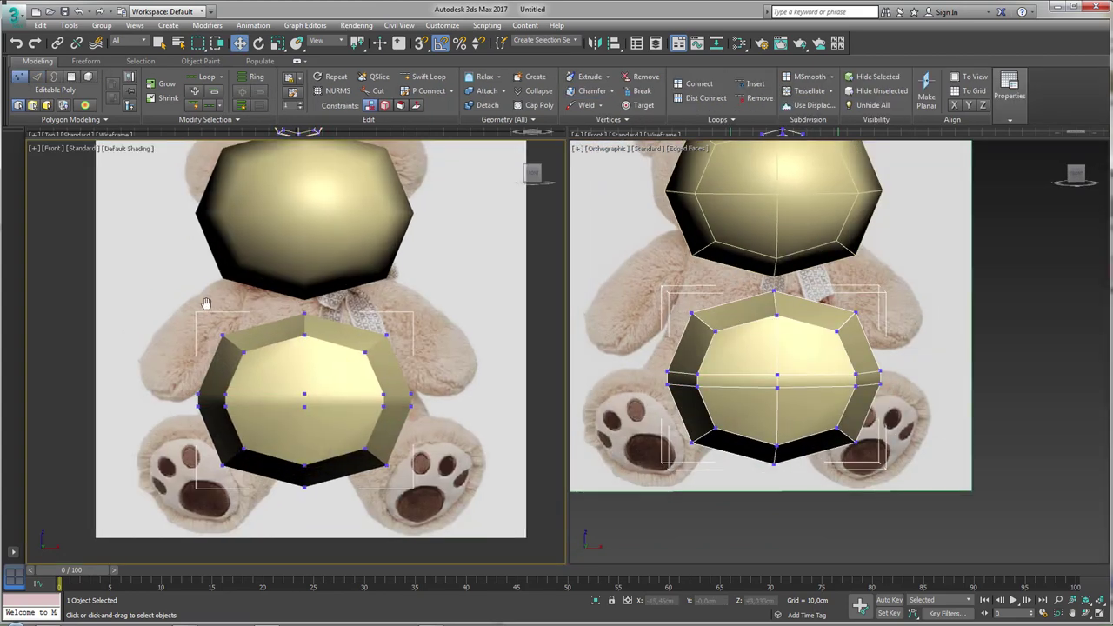
key(F4)
drag(131, 281, 441, 398)
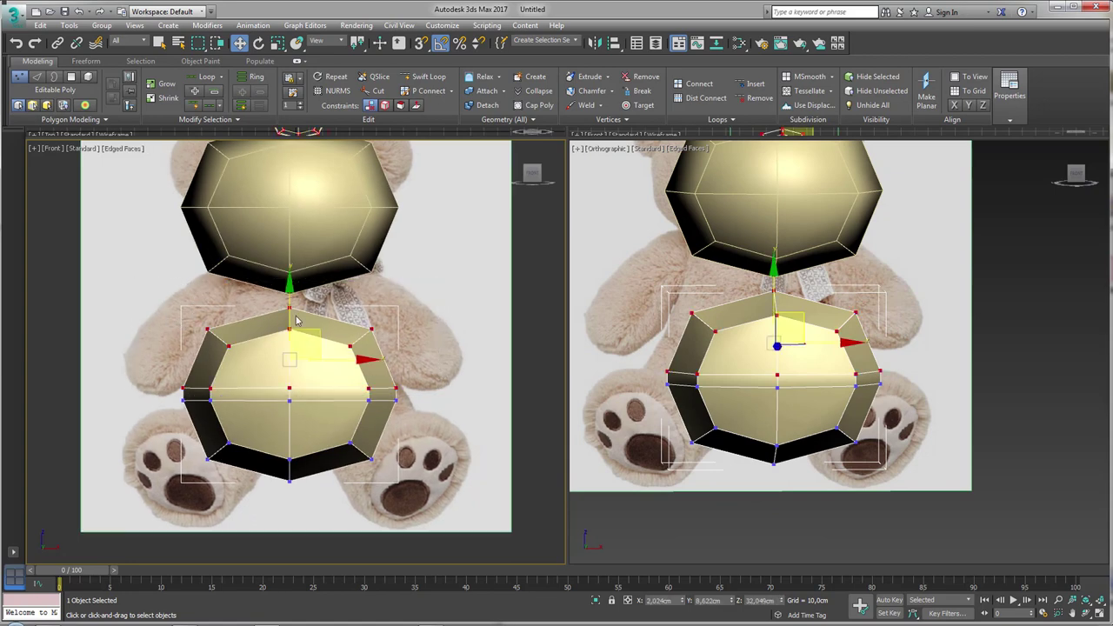
mouse_move(288, 294)
mouse_down()
mouse_move(291, 226)
mouse_move(292, 254)
mouse_up()
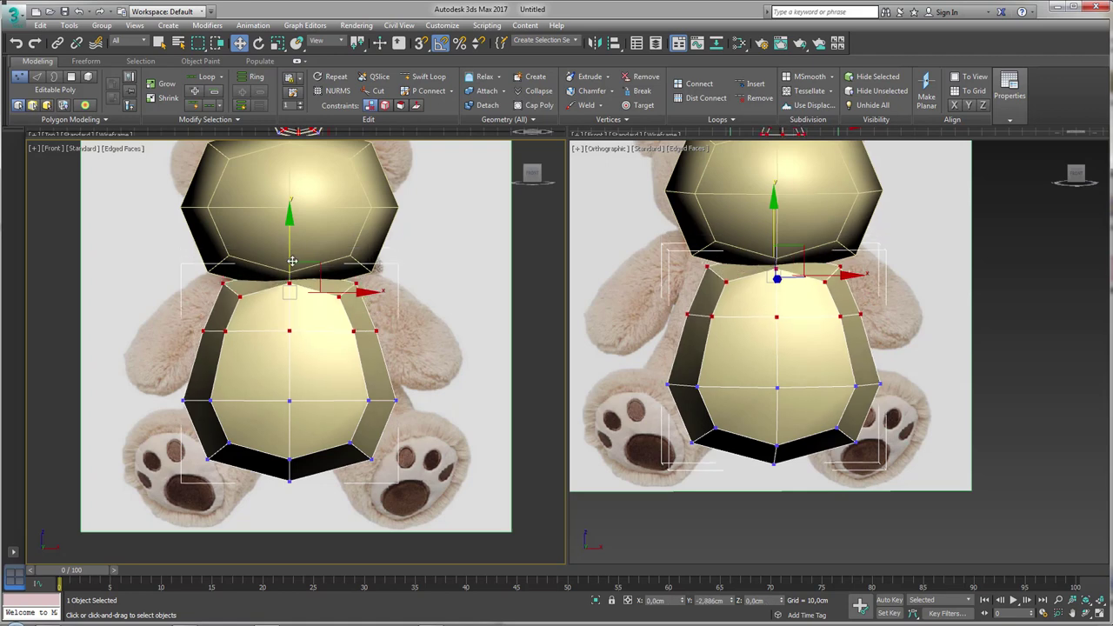
key(r)
drag(306, 308, 319, 301)
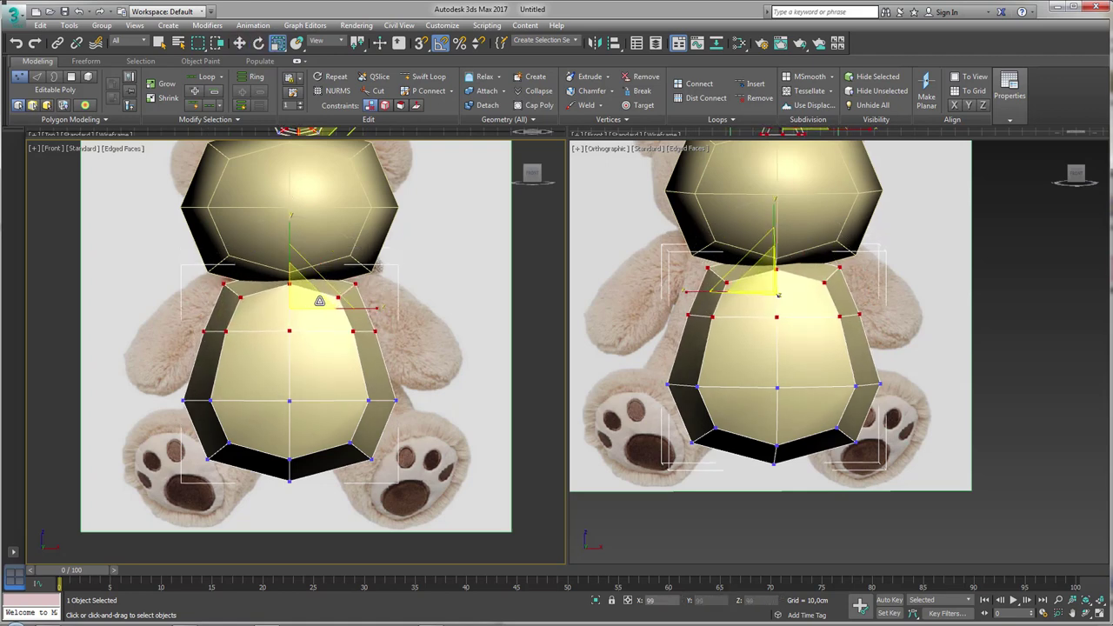
Step: From the side, scale the body's depth and shift the lower vertex rows forward to follow the torso
alt+middle_drag(870, 357, 901, 440)
drag(902, 441, 679, 254)
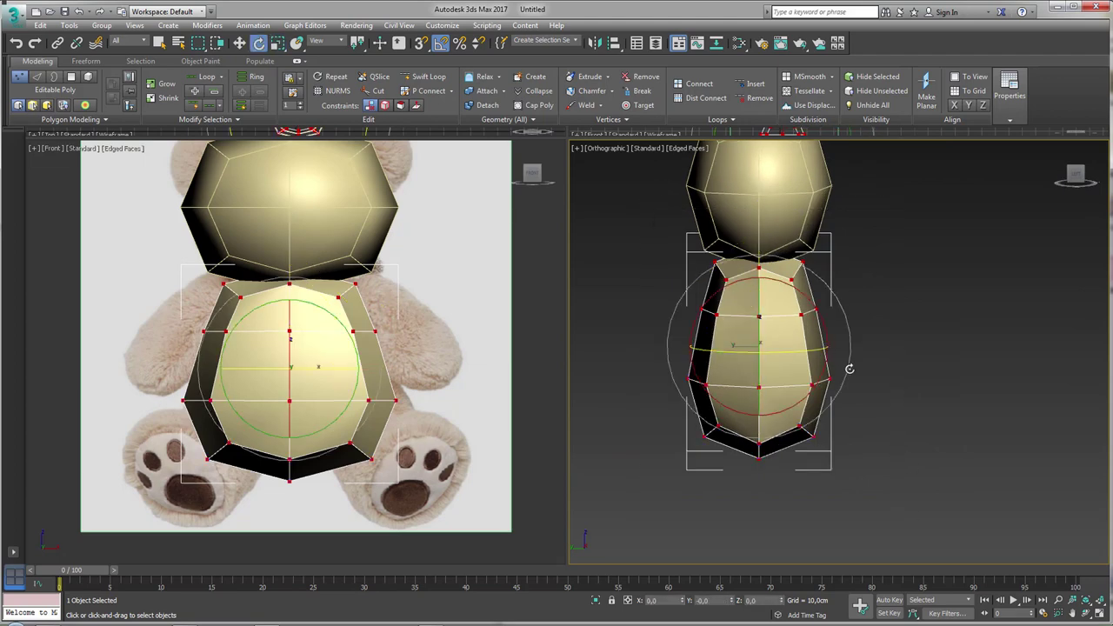
drag(684, 345, 694, 332)
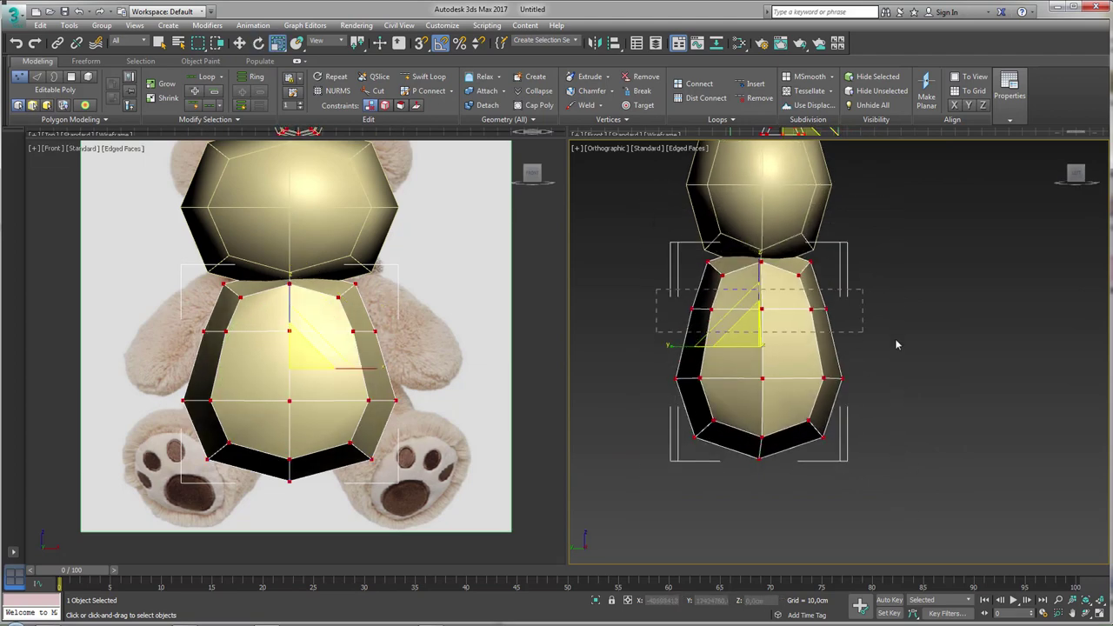
drag(897, 345, 899, 347)
ctrl+drag(659, 359, 870, 474)
key(w)
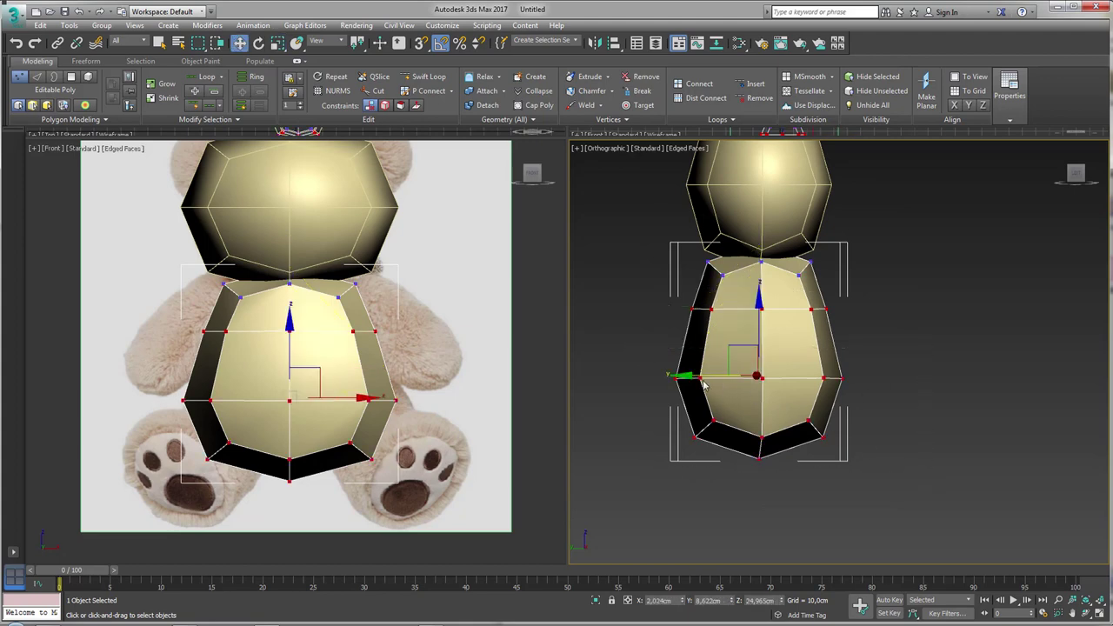
drag(701, 376, 709, 375)
alt+middle_drag(740, 318, 808, 337)
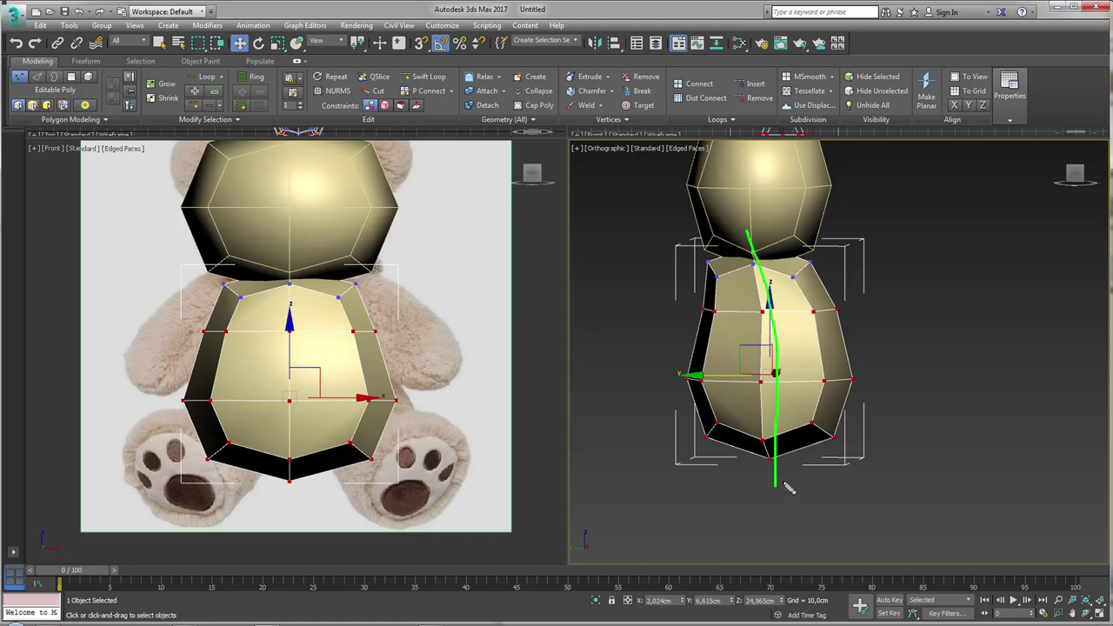
alt+middle_drag(843, 343, 736, 342)
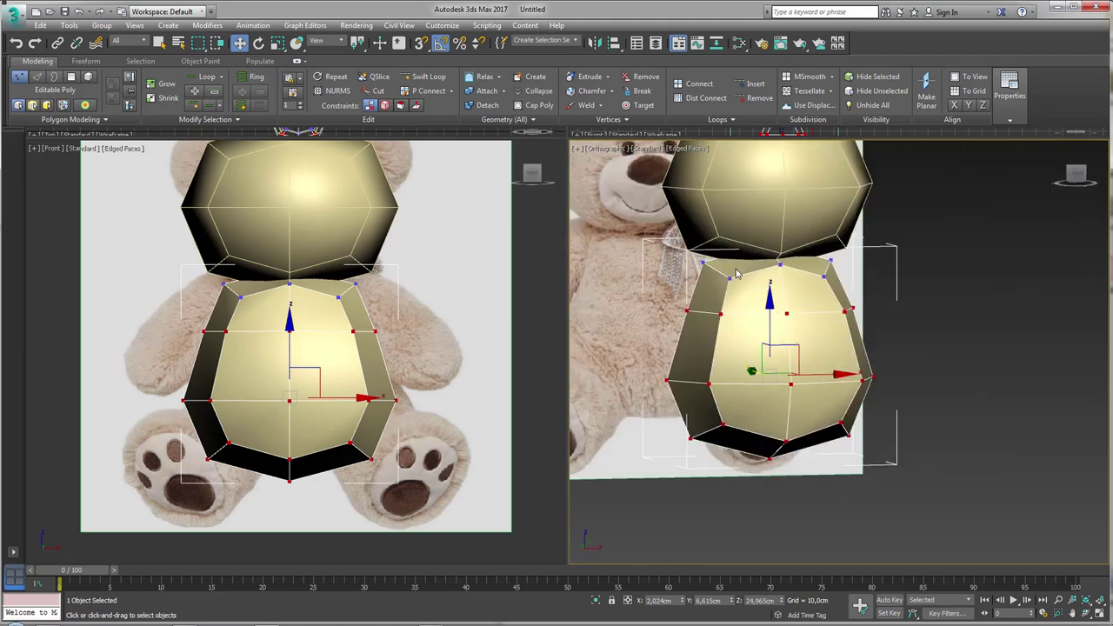
alt+middle_drag(718, 301, 782, 293)
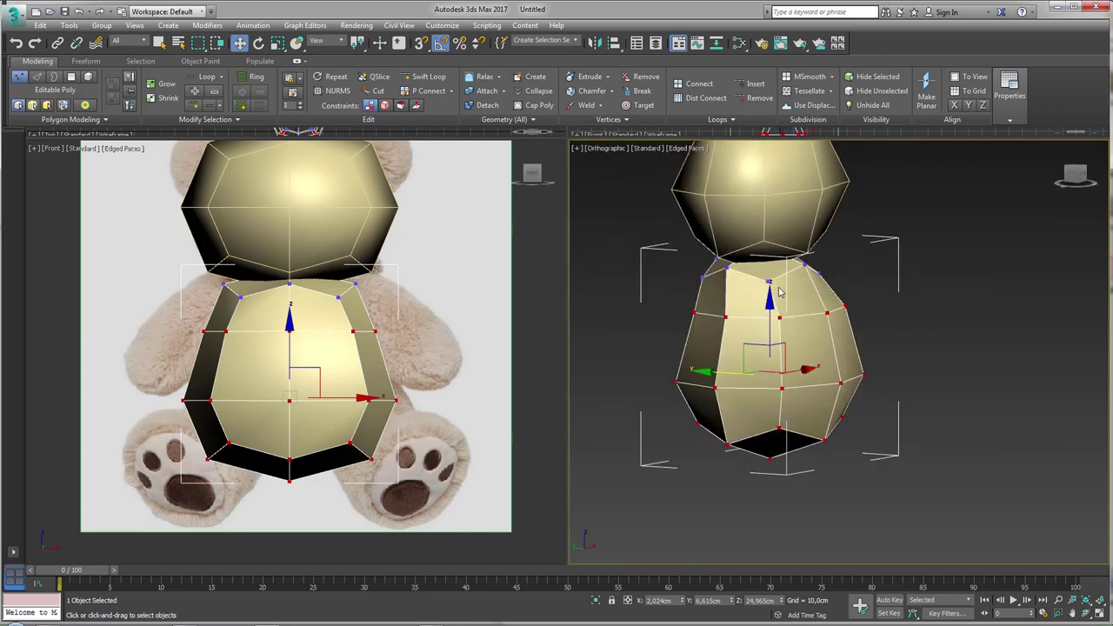
alt+middle_drag(617, 316, 799, 294)
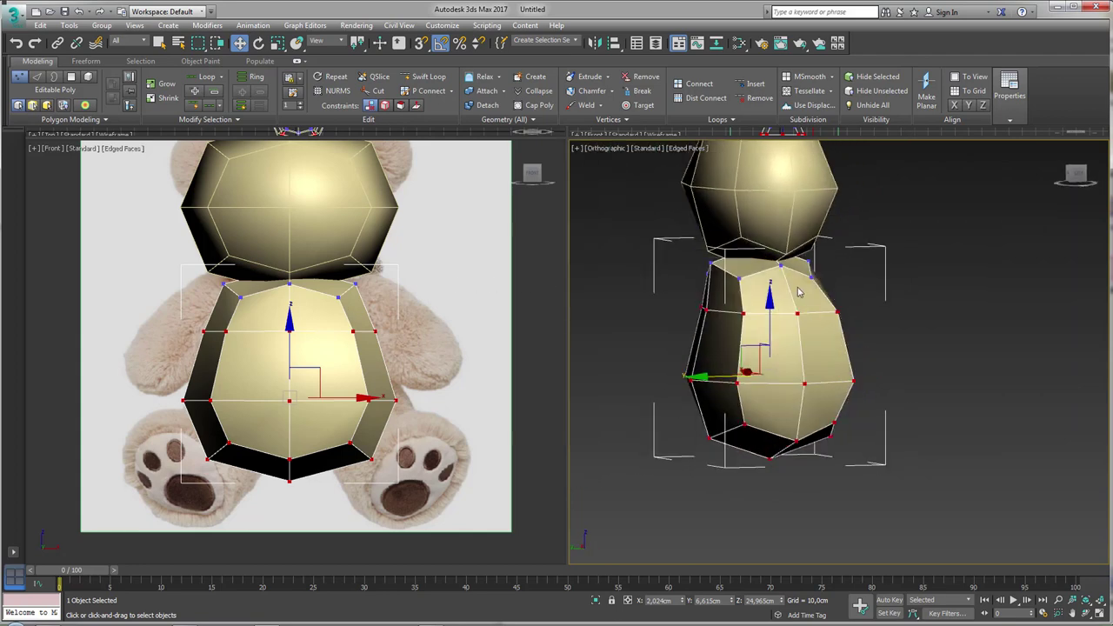
middle_drag(855, 265, 842, 310)
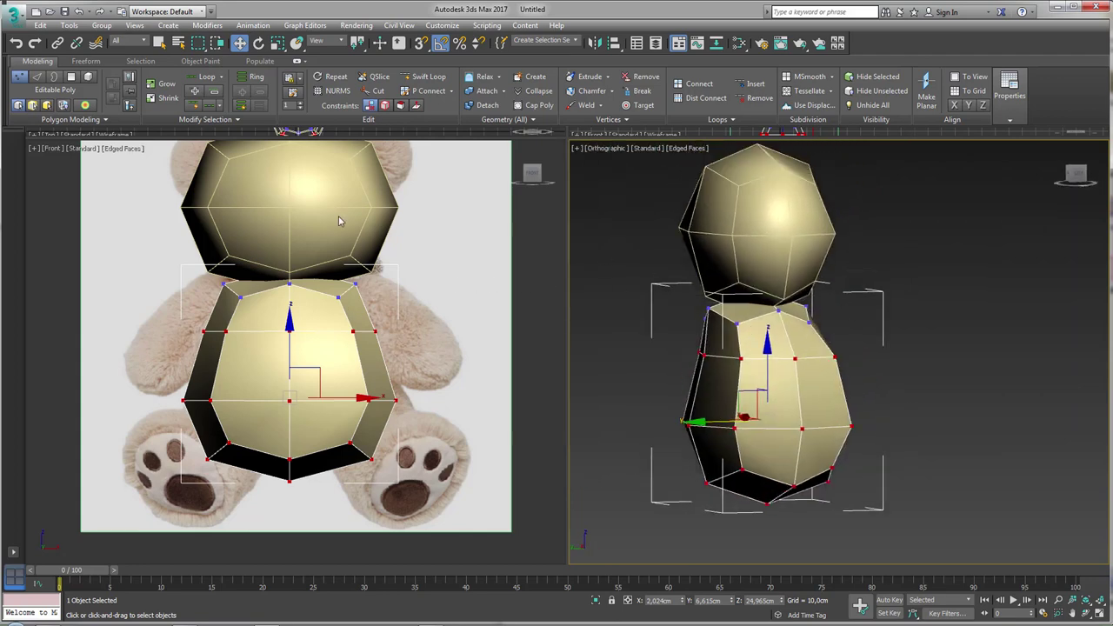
Step: Leave vertex editing on the body and select the head object, inspecting head and body together
click(18, 75)
click(733, 220)
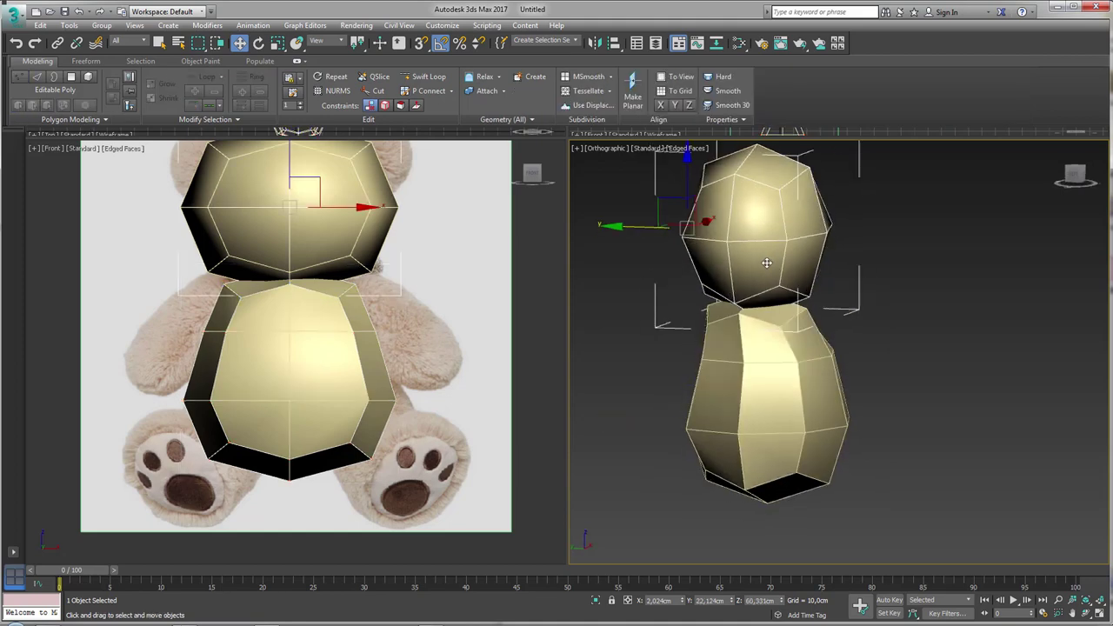
scroll(762, 276, up, 5)
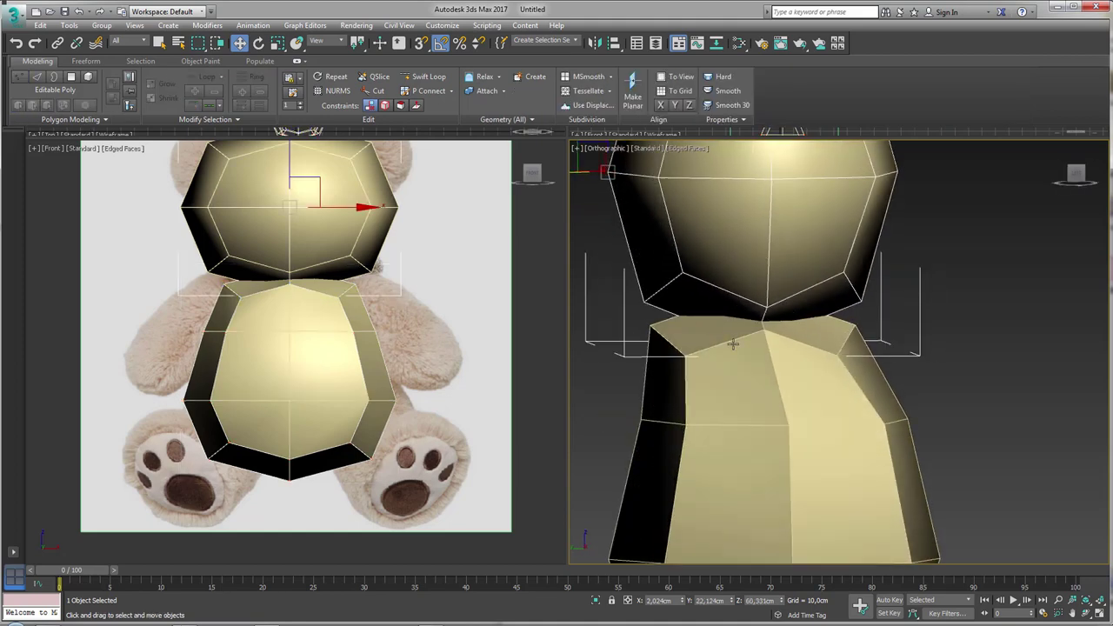
alt+middle_drag(723, 315, 753, 302)
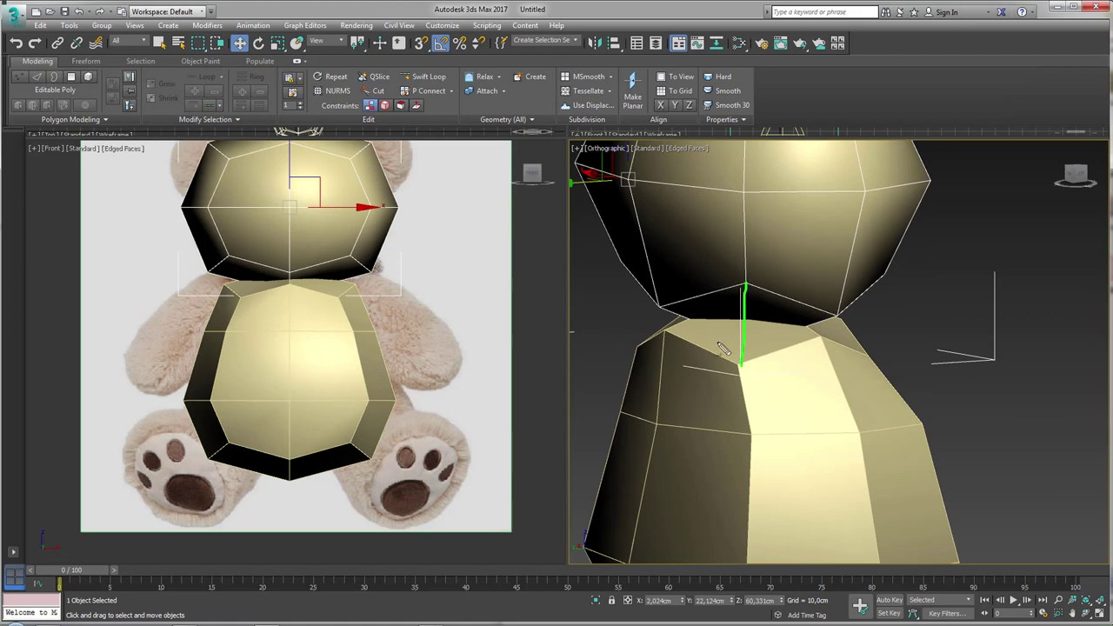
alt+middle_drag(921, 351, 826, 356)
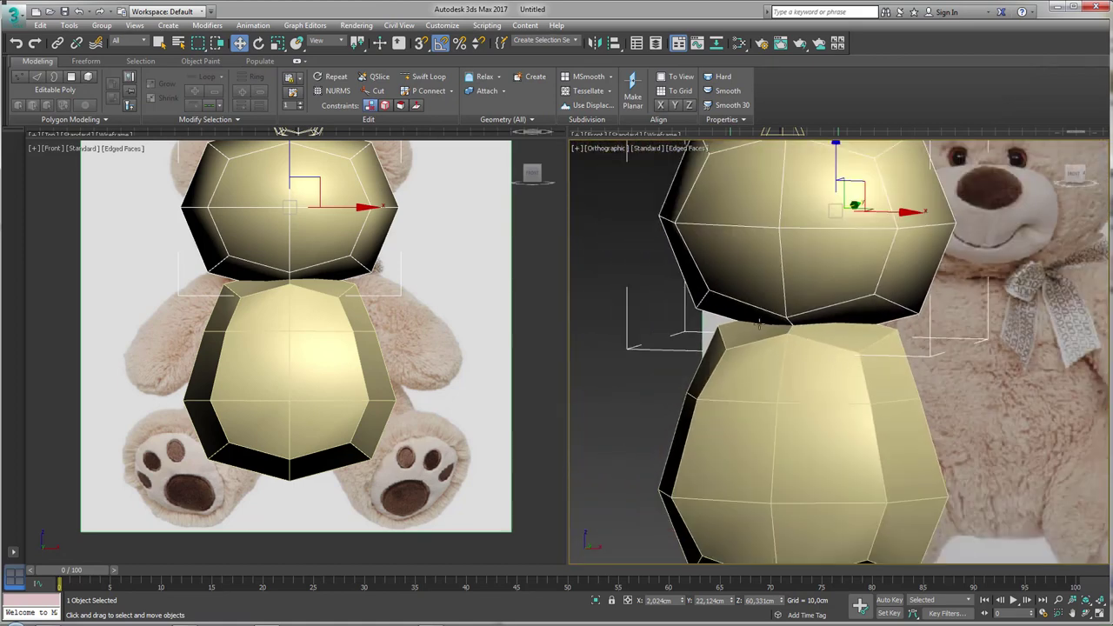
click(71, 79)
alt+middle_drag(792, 331, 755, 304)
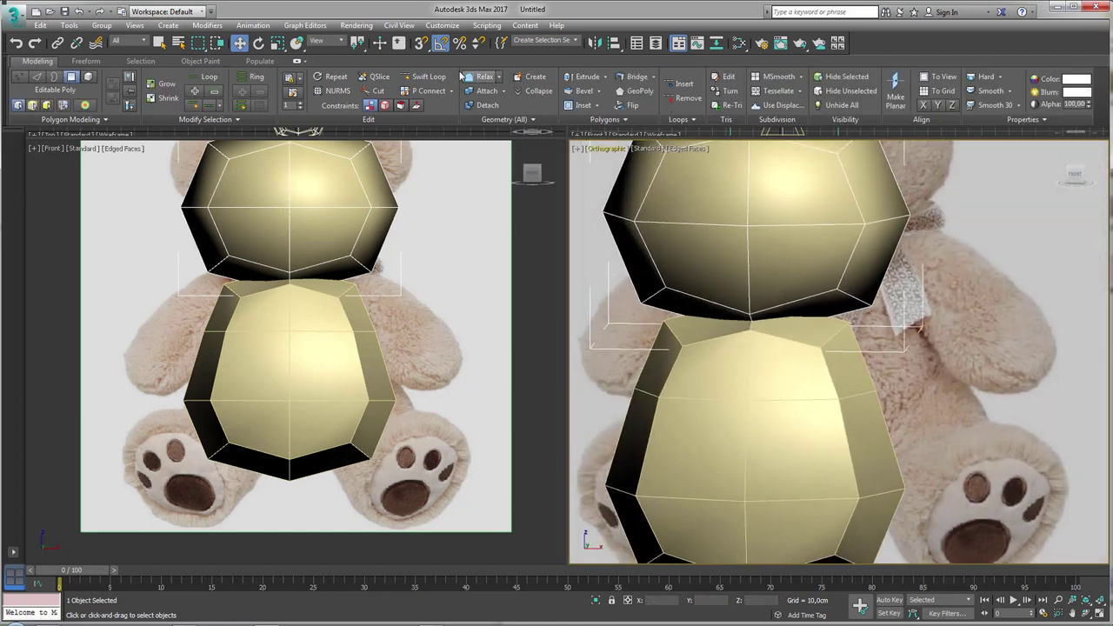
key(w)
alt+middle_drag(751, 368, 721, 351)
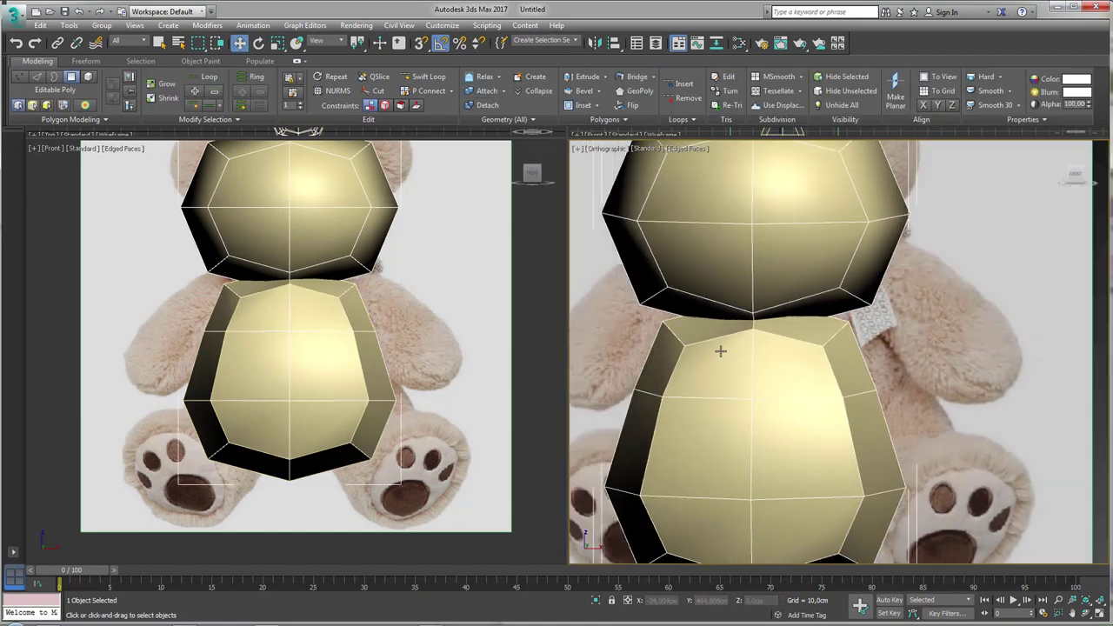
Step: In wireframe Vertex mode, select the centre neck vertex and raise it
click(21, 78)
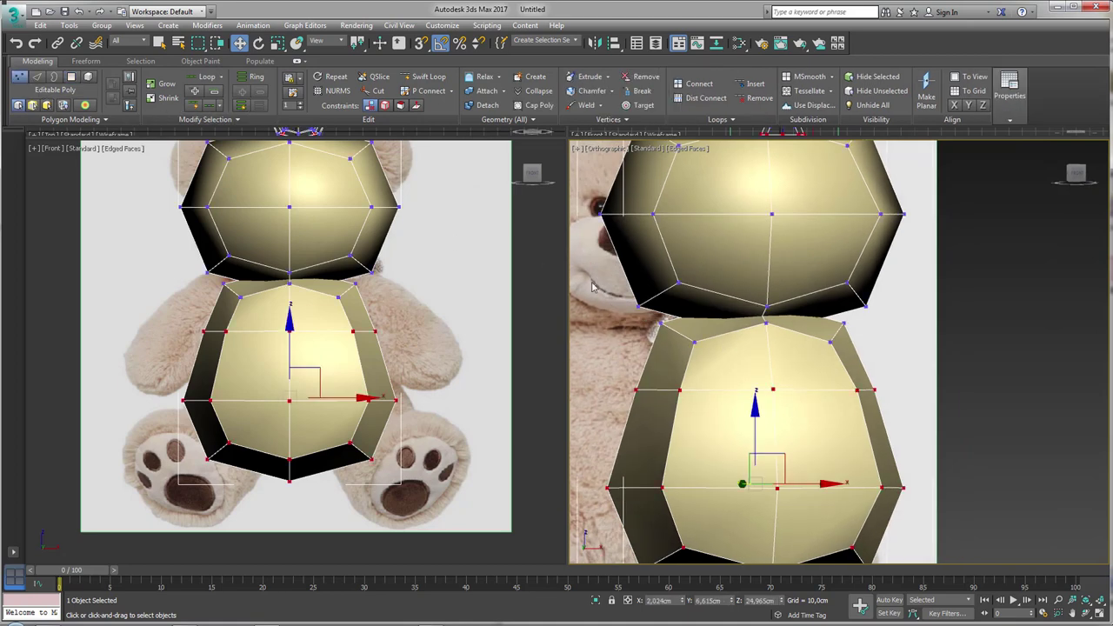
scroll(771, 325, up, 2)
key(F3)
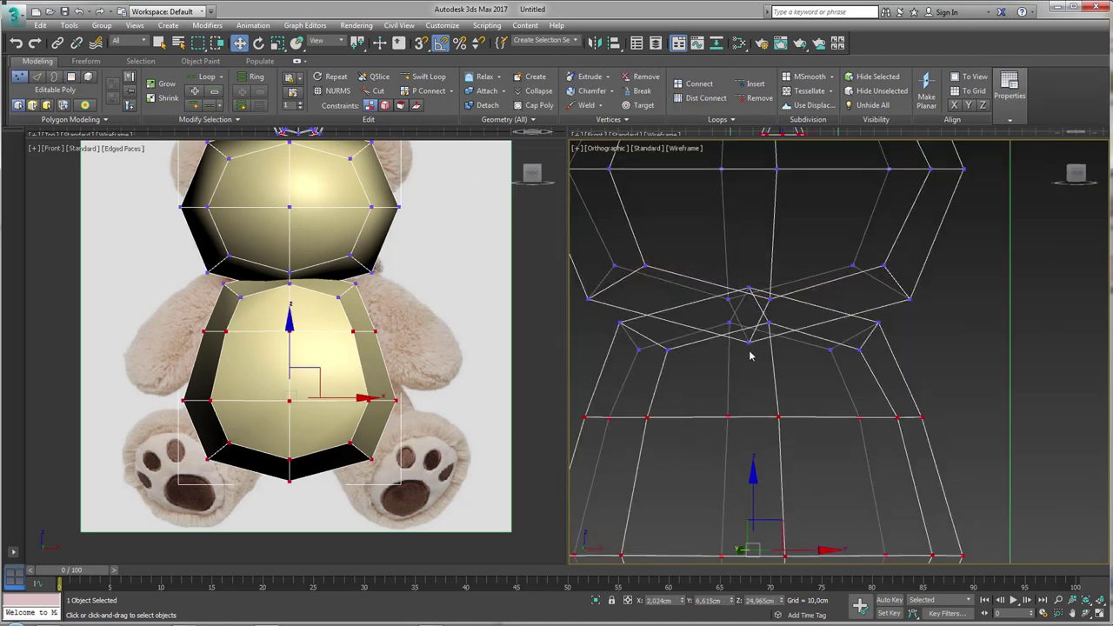
click(749, 310)
drag(749, 290, 750, 282)
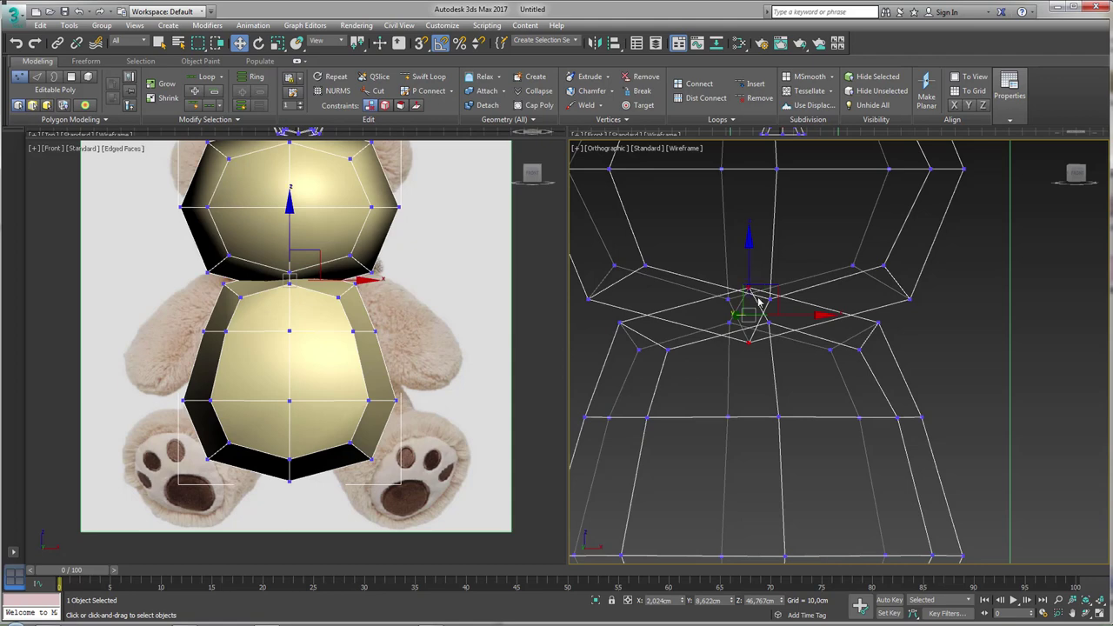
Step: Pull the centre neck vertex back down so head and body face flatly, then check it shaded
key(e)
key(r)
click(785, 323)
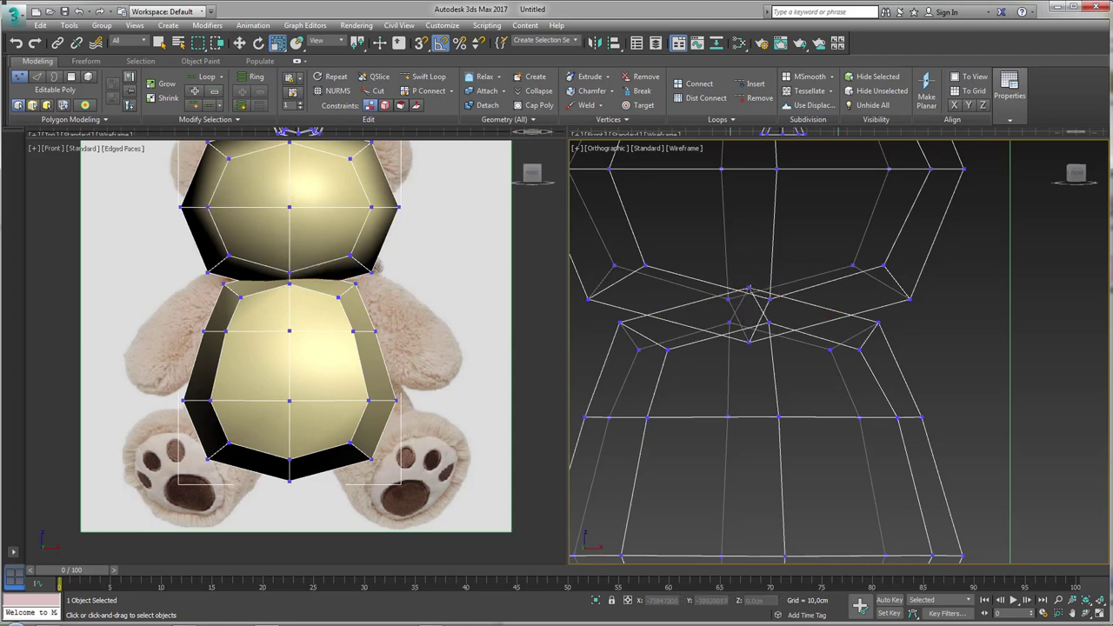
key(w)
mouse_move(749, 290)
mouse_down()
mouse_move(750, 342)
mouse_move(766, 298)
mouse_up()
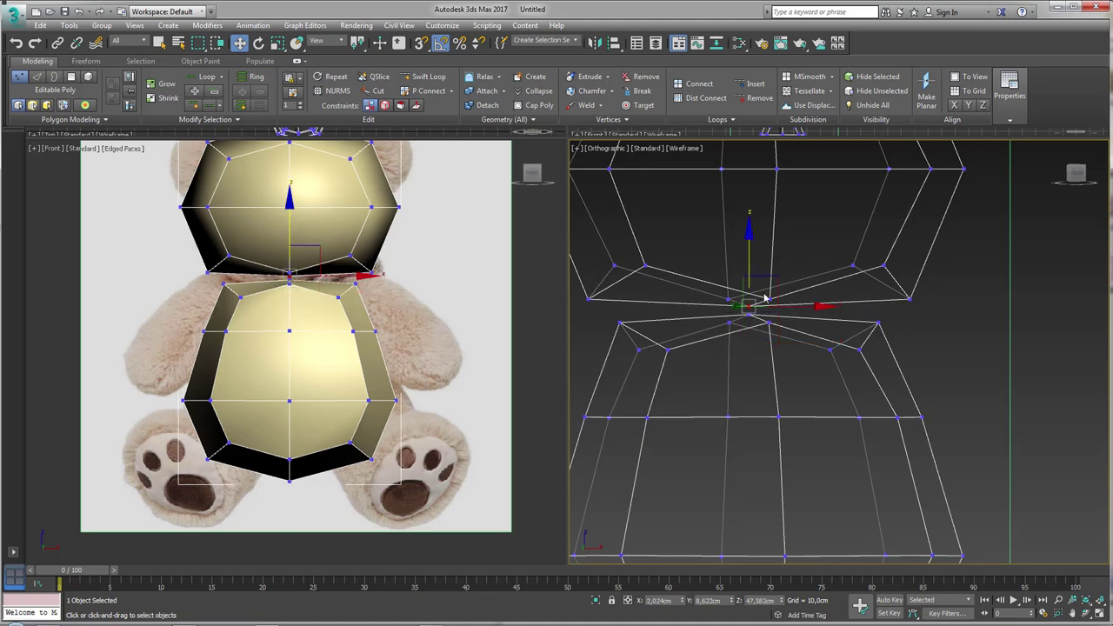
key(F3)
scroll(764, 300, up, 3)
scroll(763, 313, down, 2)
scroll(761, 320, down, 1)
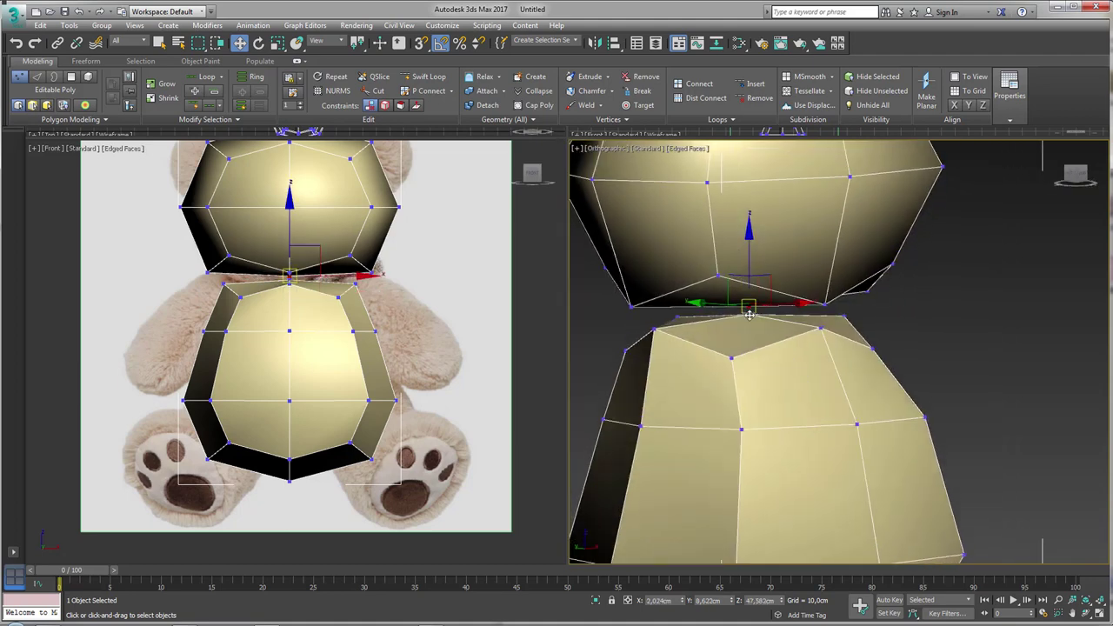
mouse_move(749, 315)
alt+middle_down()
mouse_move(769, 346)
mouse_move(773, 321)
mouse_move(777, 340)
alt+middle_up()
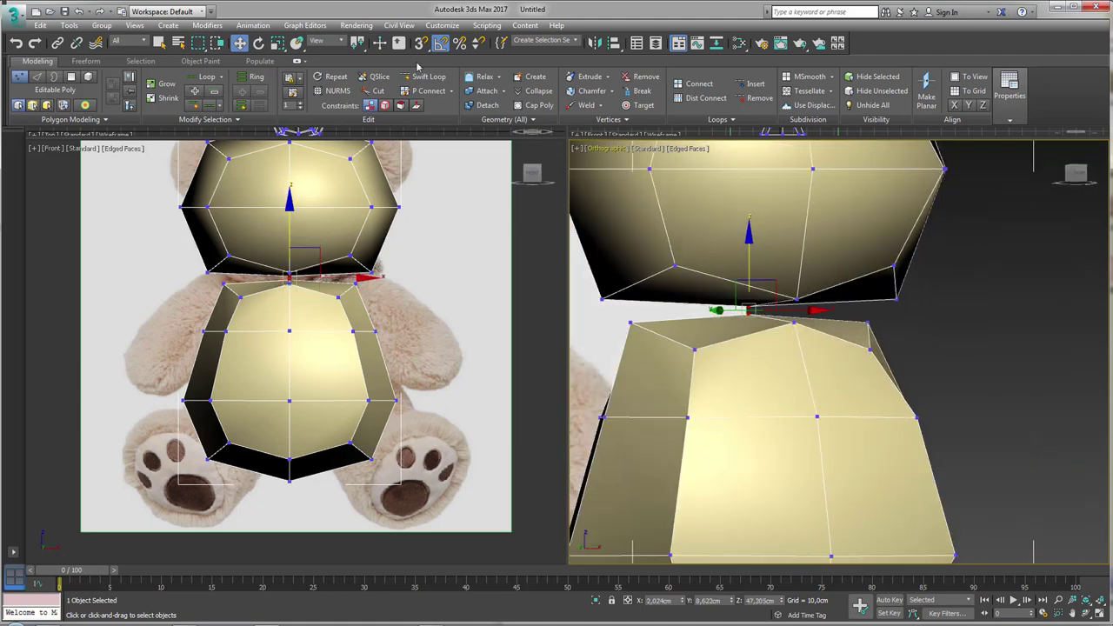
Step: Bridge the facing neck polygons of head and body, then set the right viewport to Left
click(72, 78)
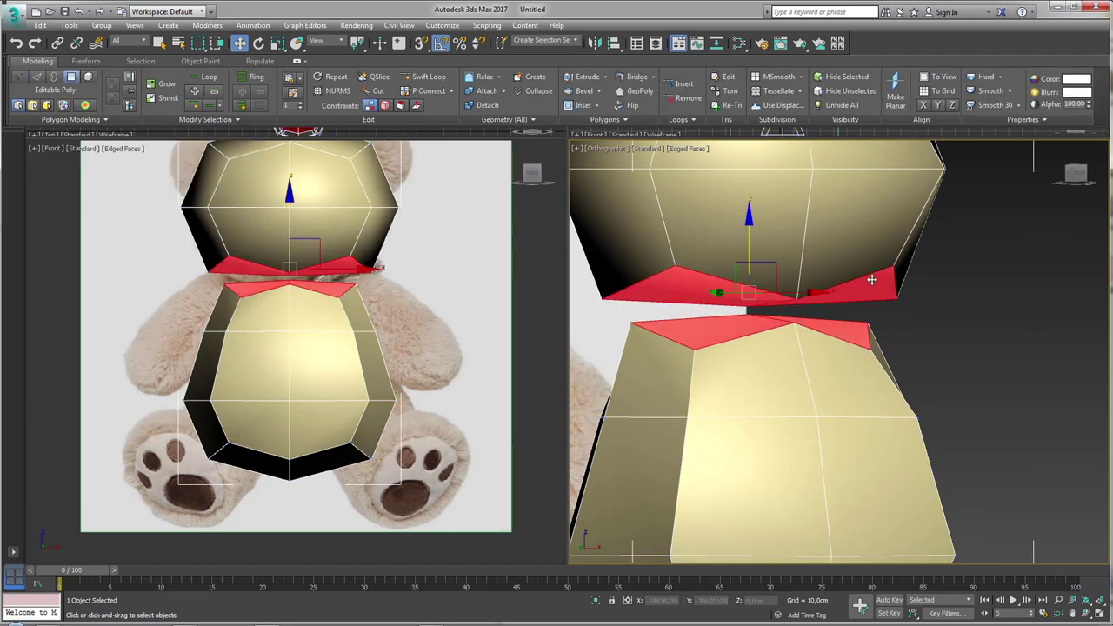
mouse_move(783, 331)
alt+middle_down()
mouse_move(827, 330)
mouse_move(739, 332)
mouse_move(839, 327)
alt+middle_up()
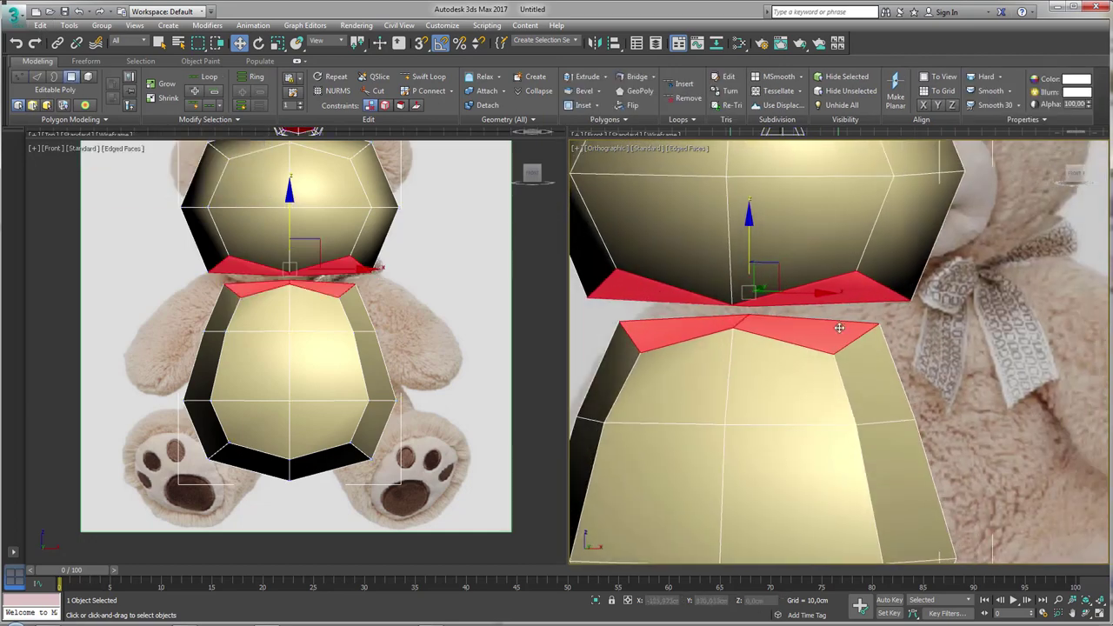
click(636, 78)
mouse_move(765, 322)
alt+middle_down()
mouse_move(670, 328)
mouse_move(696, 322)
mouse_move(703, 344)
alt+middle_up()
scroll(346, 339, down, 3)
scroll(703, 344, down, 3)
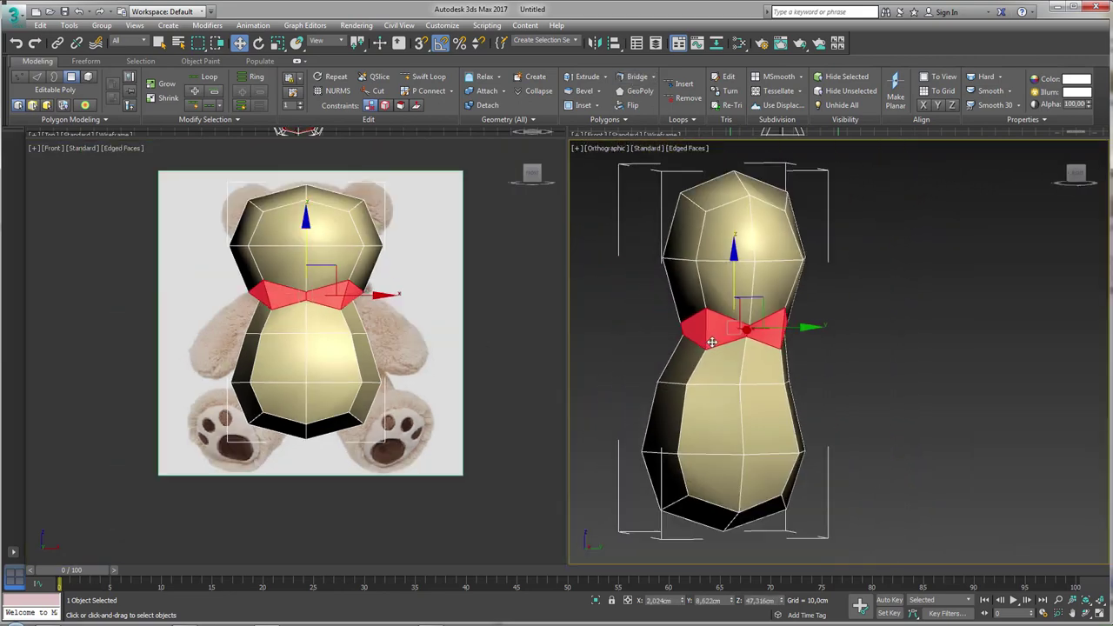
key(l)
scroll(797, 324, up, 3)
scroll(797, 325, up, 2)
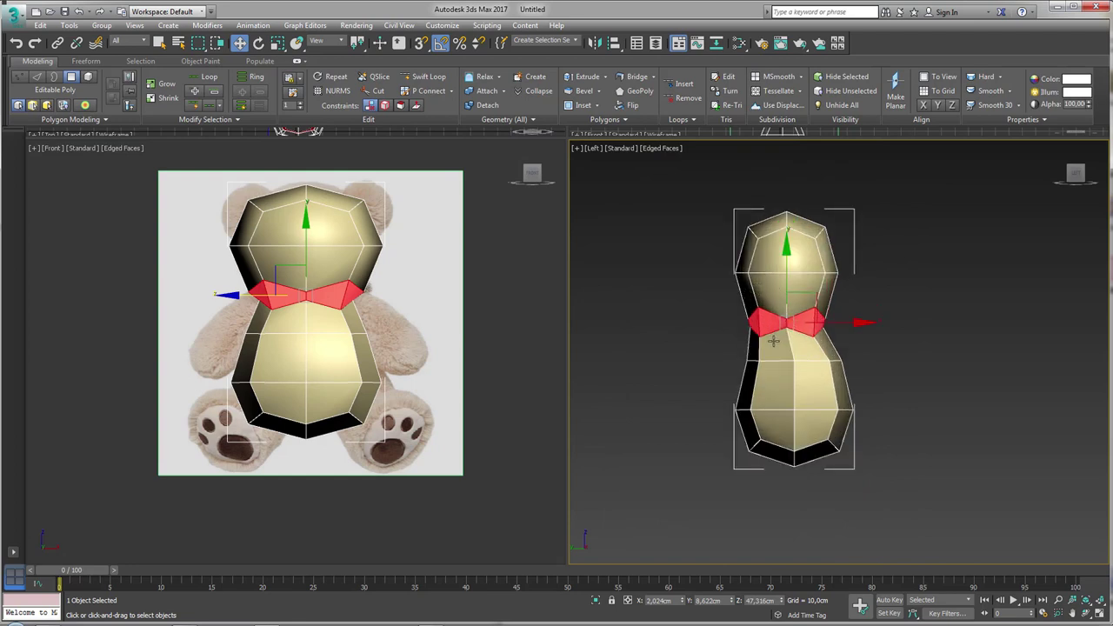
Step: Pull the neck vertices in the side view to smooth the neck's profile
click(19, 77)
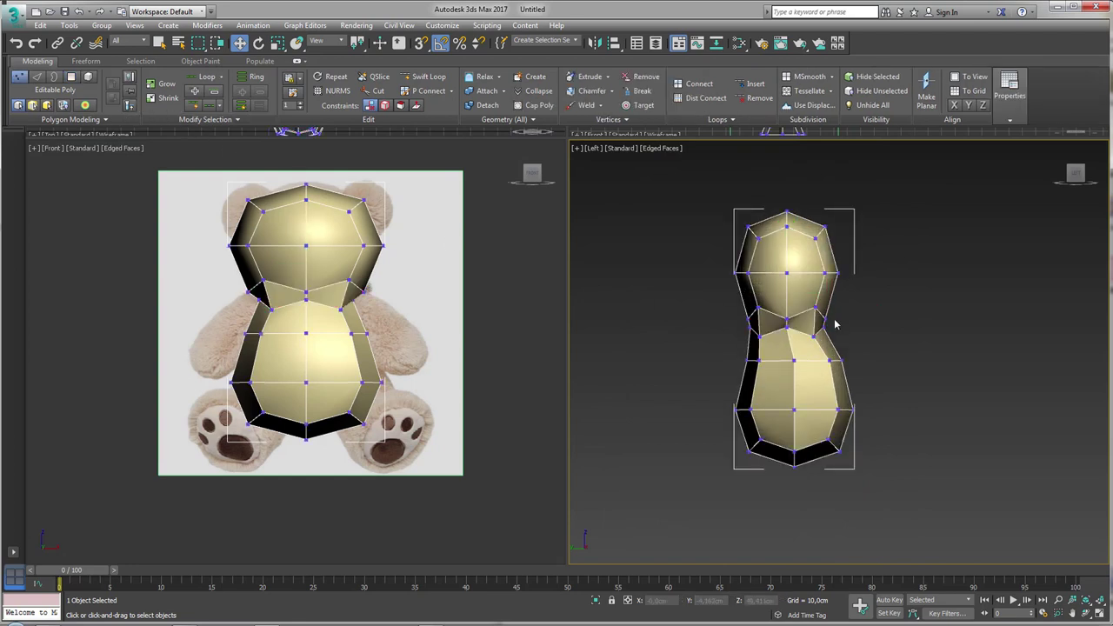
scroll(813, 320, up, 3)
scroll(813, 319, up, 2)
mouse_move(671, 281)
mouse_down()
mouse_move(714, 317)
mouse_move(700, 331)
mouse_up()
mouse_move(712, 368)
mouse_down()
mouse_move(687, 397)
mouse_move(722, 341)
mouse_up()
click(850, 384)
mouse_move(876, 376)
mouse_down()
mouse_move(903, 346)
mouse_move(903, 357)
mouse_up()
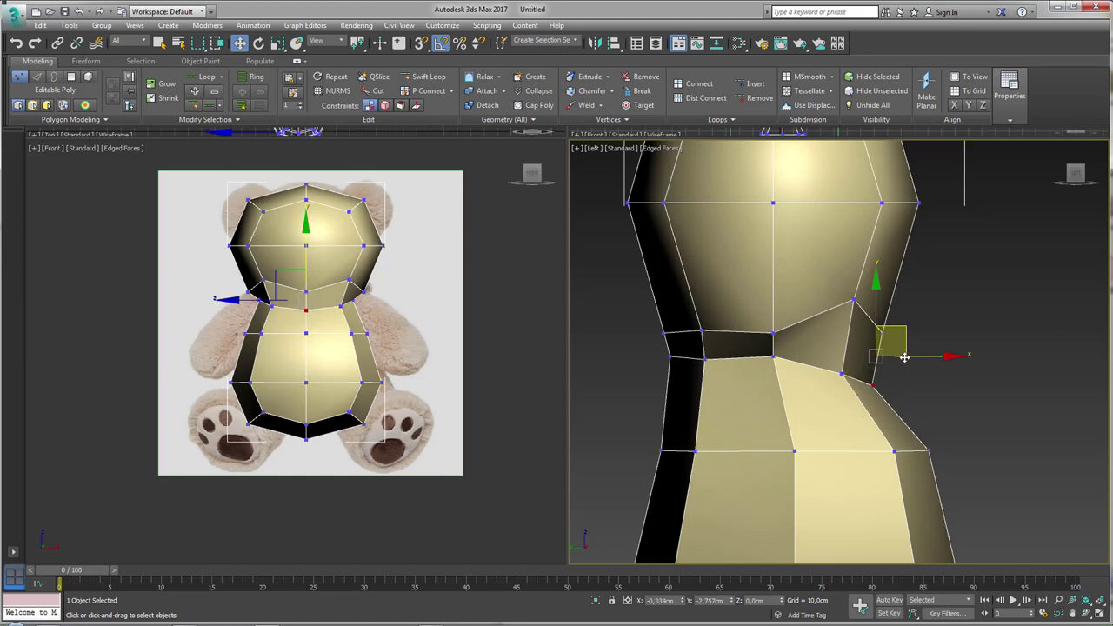
click(853, 300)
drag(880, 272, 880, 342)
drag(911, 305, 905, 318)
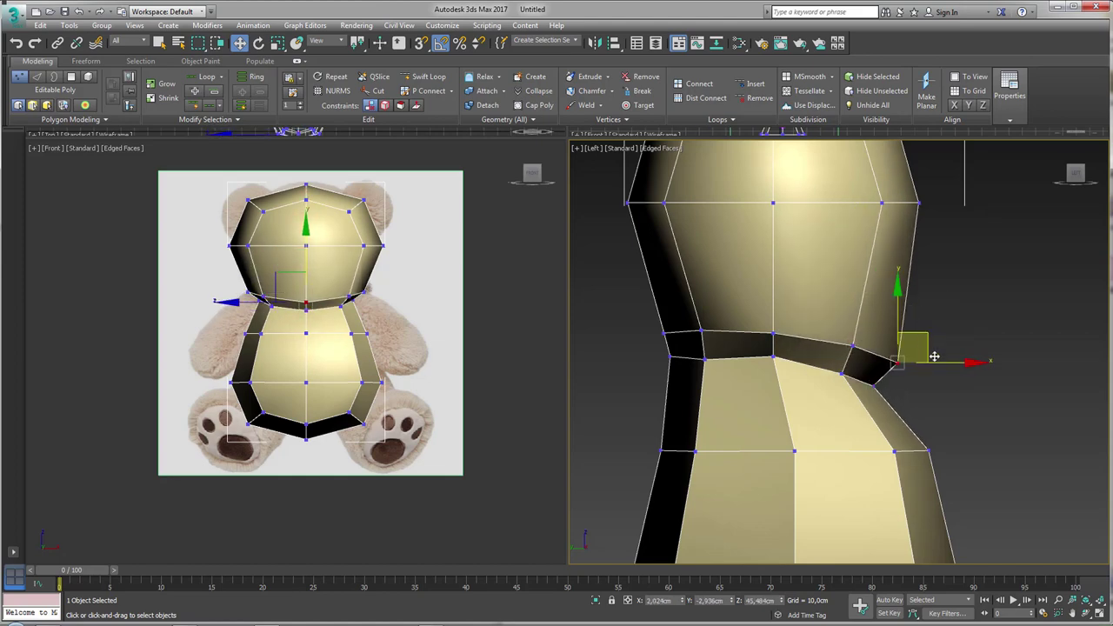
mouse_move(904, 317)
alt+middle_down()
mouse_move(842, 420)
mouse_move(955, 440)
mouse_move(952, 330)
alt+middle_up()
Step: Adjust a head-side vertex and select the middle torso vertex ring against the reference photo
click(926, 288)
alt+middle_drag(940, 281, 937, 282)
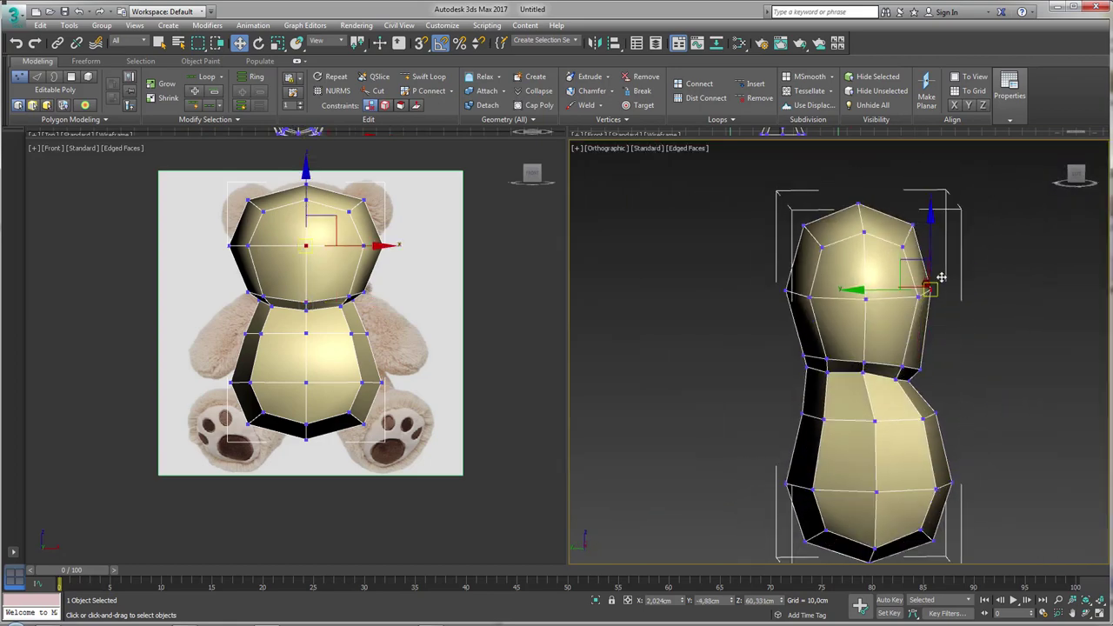
middle_drag(901, 329, 863, 343)
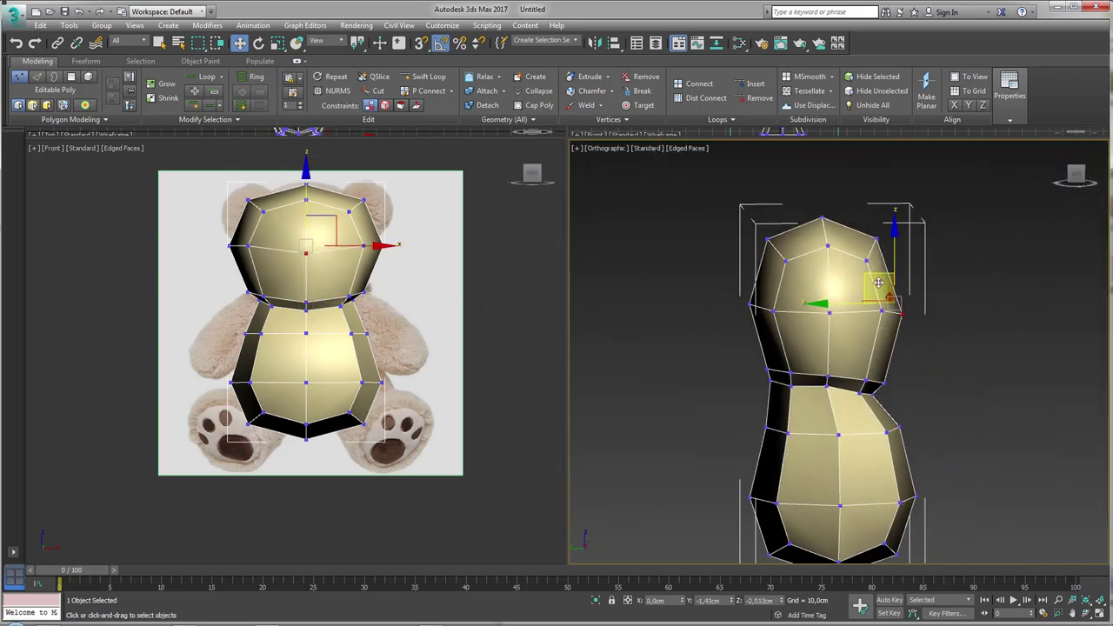
mouse_move(1002, 378)
alt+middle_down()
mouse_move(832, 334)
mouse_move(763, 368)
alt+middle_up()
scroll(752, 372, up, 5)
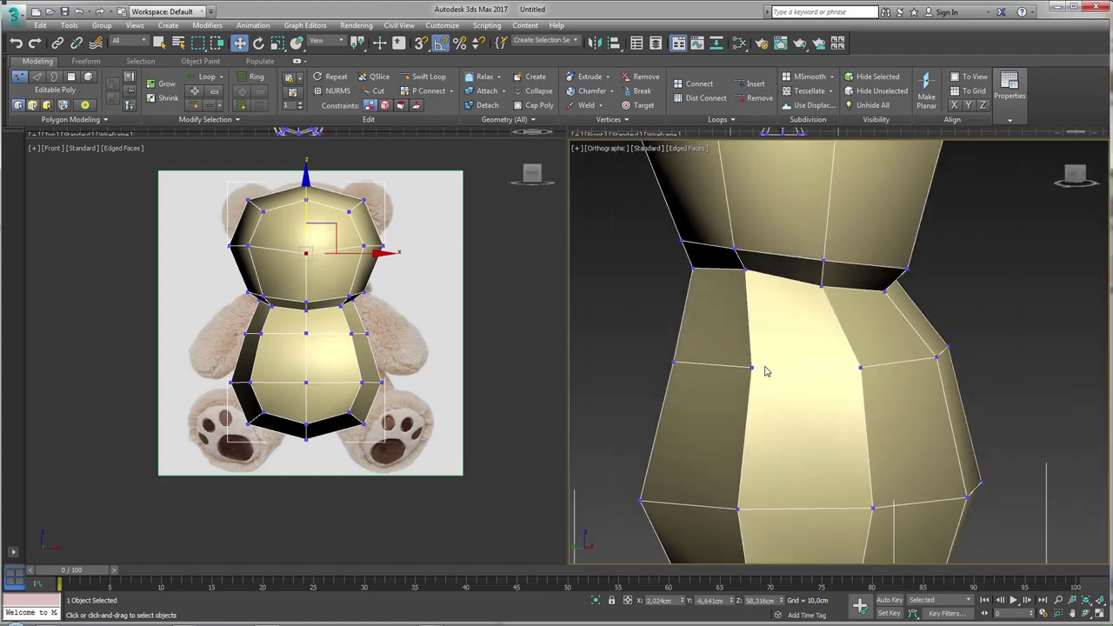
scroll(732, 363, down, 3)
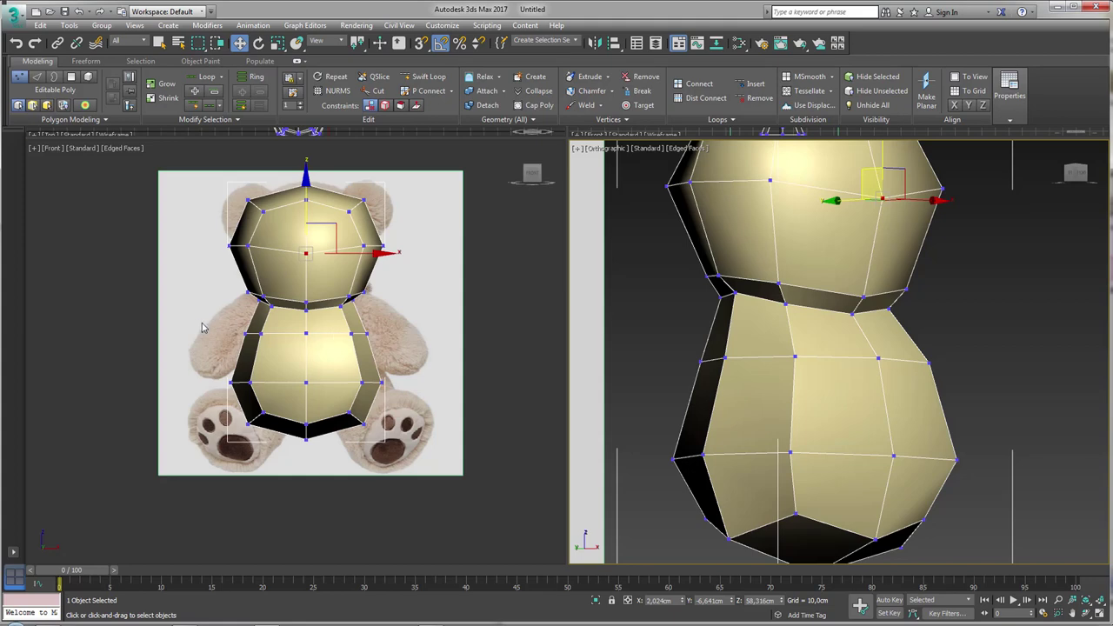
drag(202, 328, 402, 350)
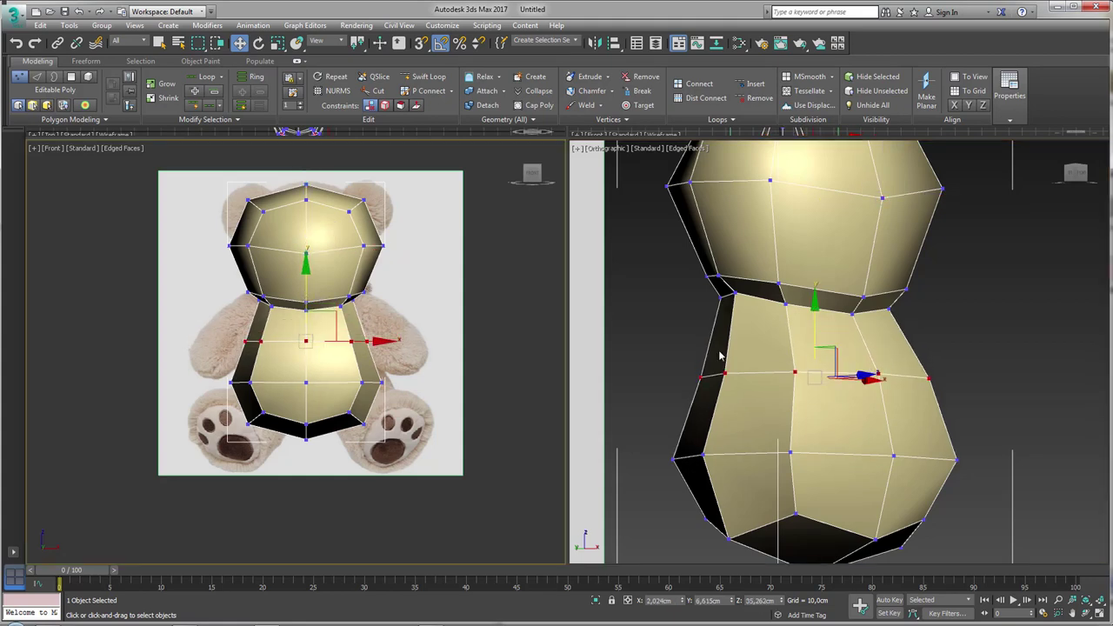
alt+middle_drag(720, 355, 781, 360)
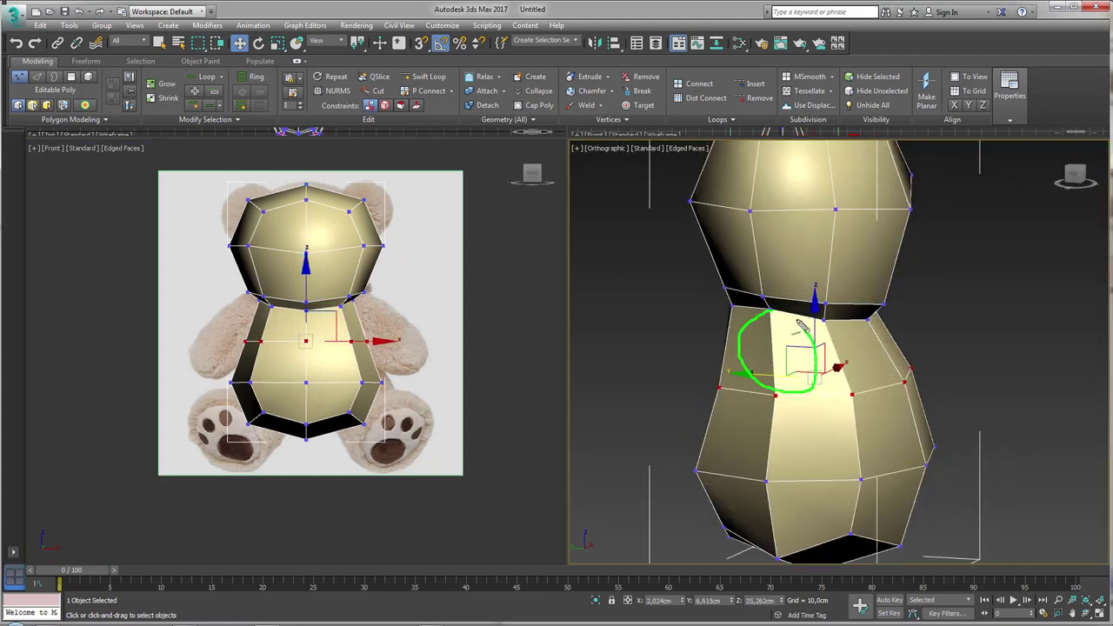
key(Escape)
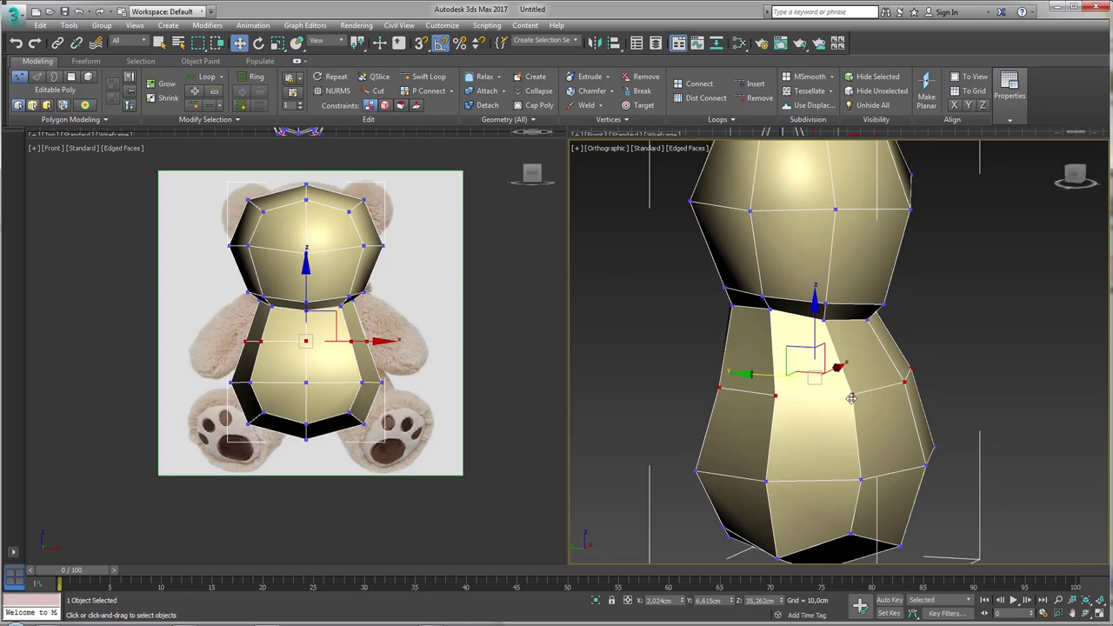
mouse_move(825, 369)
alt+middle_down()
mouse_move(855, 410)
mouse_move(802, 418)
mouse_move(757, 342)
mouse_move(783, 372)
alt+middle_up()
key(2)
click(427, 78)
click(730, 341)
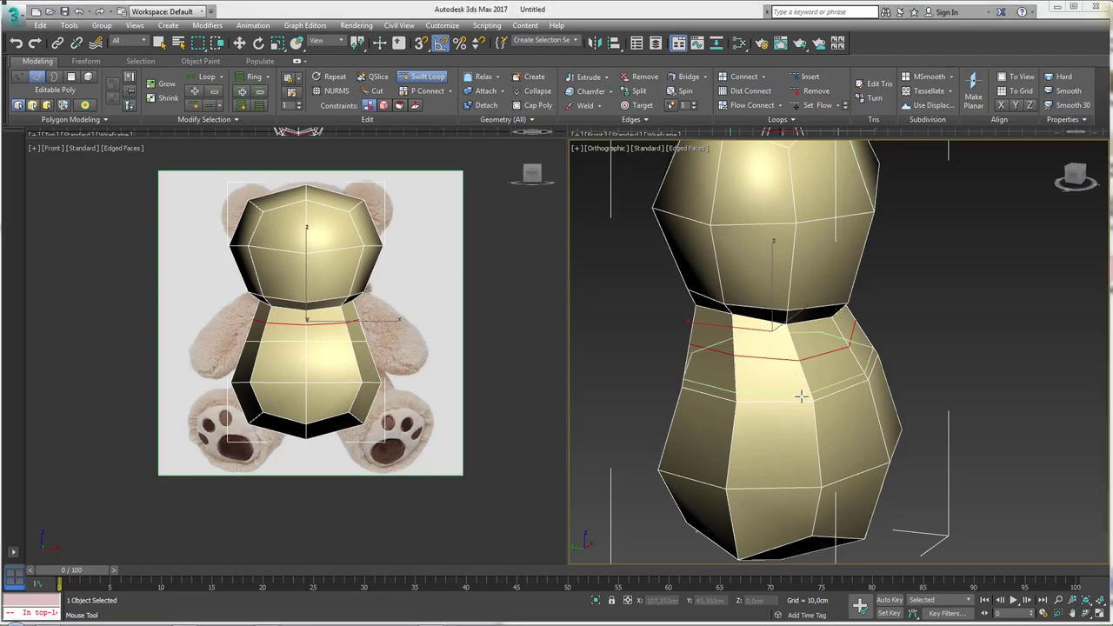
scroll(775, 372, up, 3)
key(ctrl+z)
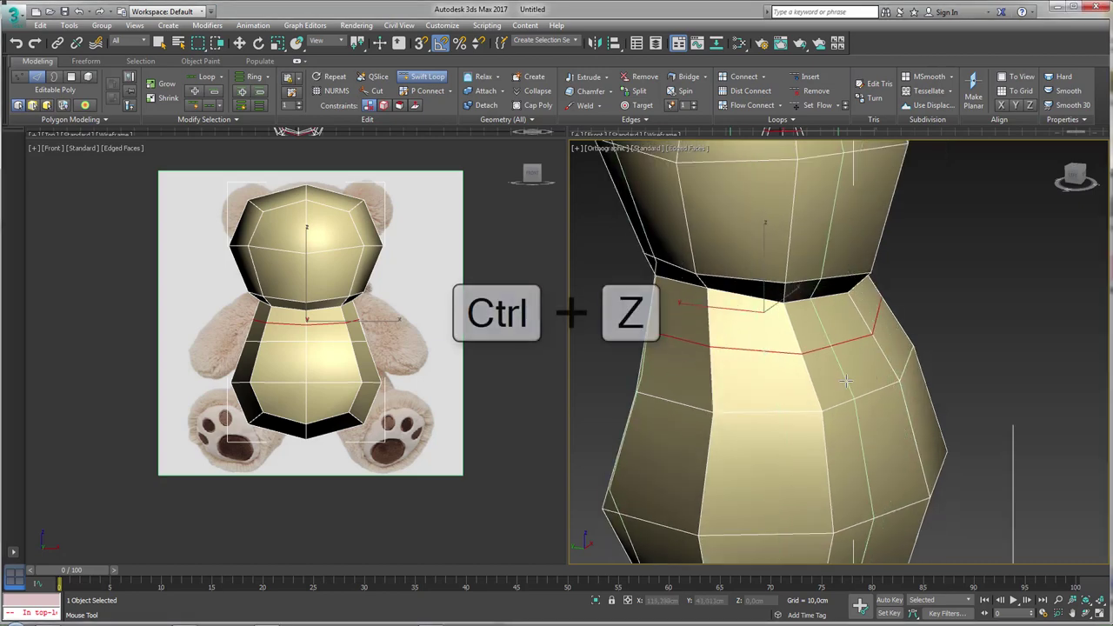
scroll(826, 387, down, 3)
scroll(815, 392, down, 3)
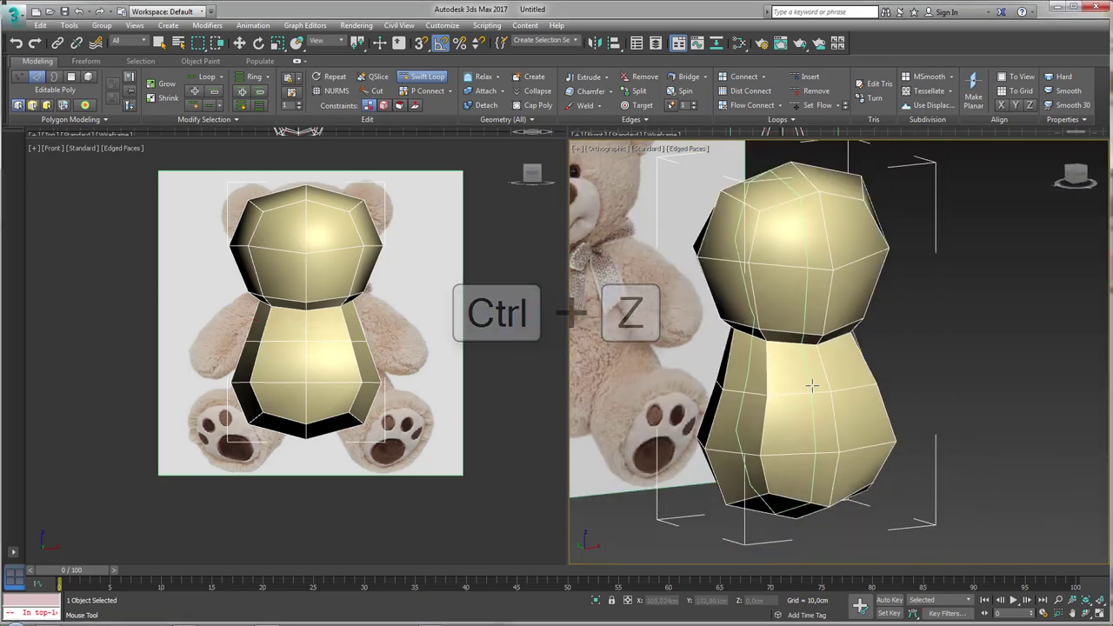
right_click(778, 379)
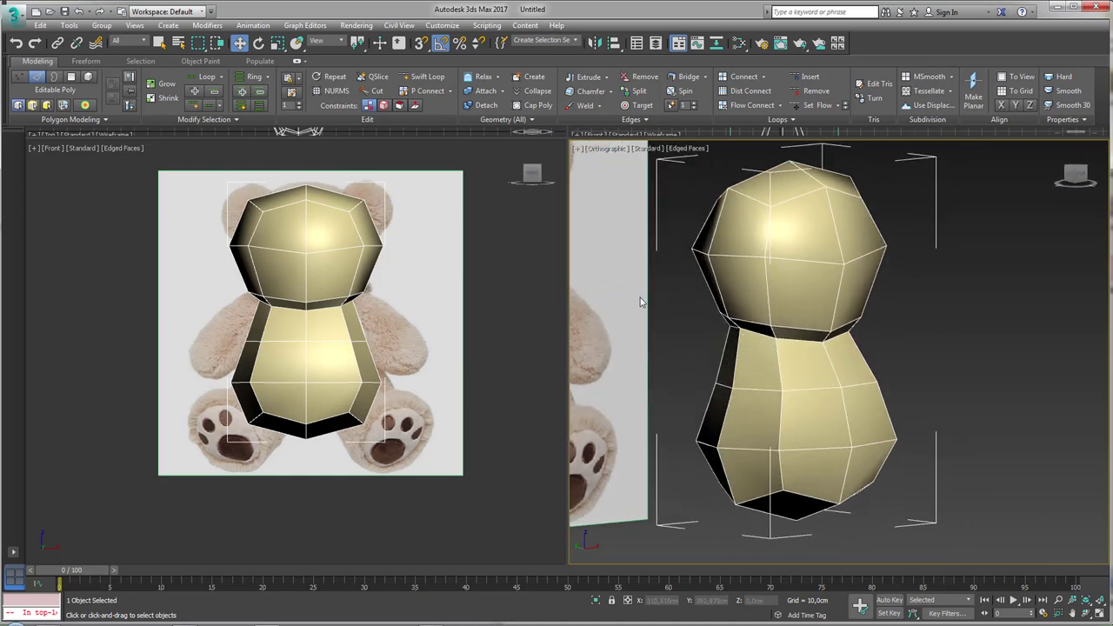
Step: Apply TurboSmooth to the head-and-torso mesh and collapse it back to an Editable Poly
click(210, 26)
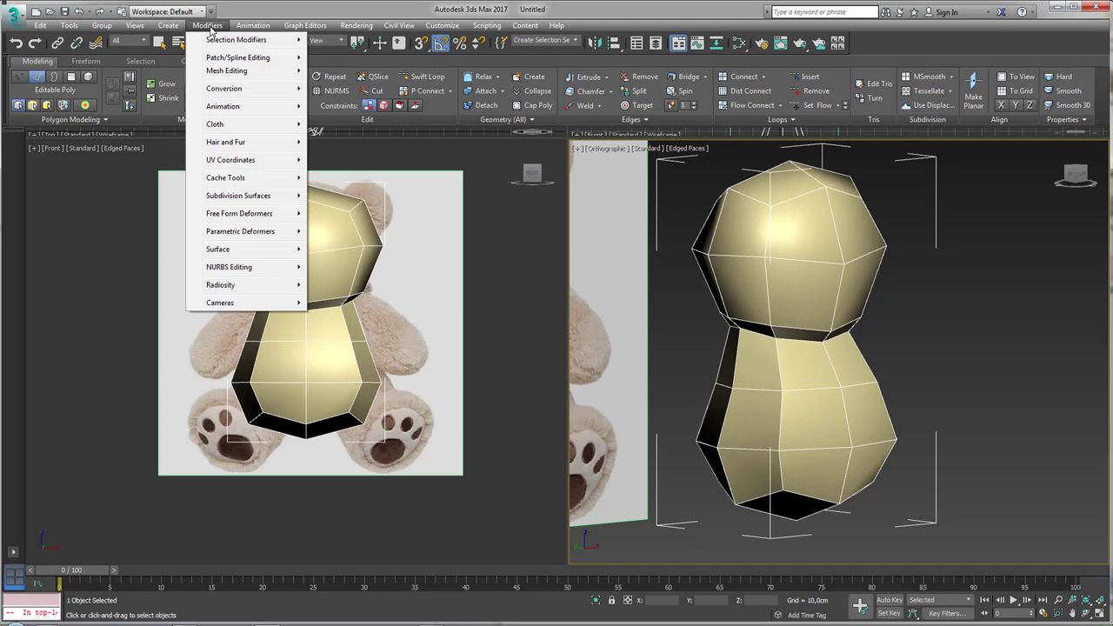
mouse_move(239, 196)
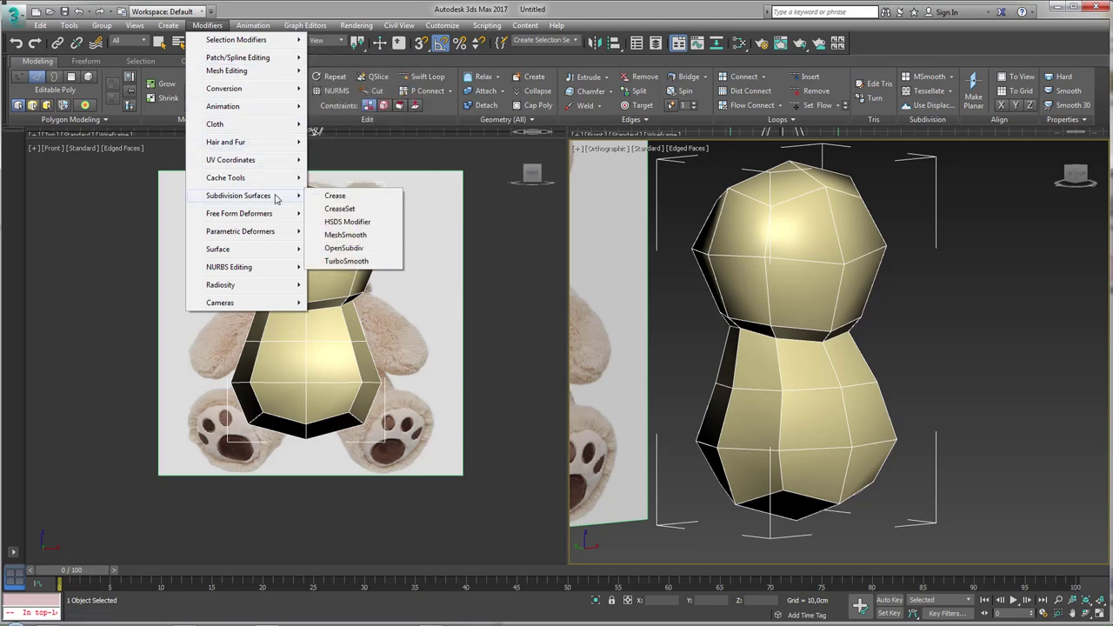
click(348, 262)
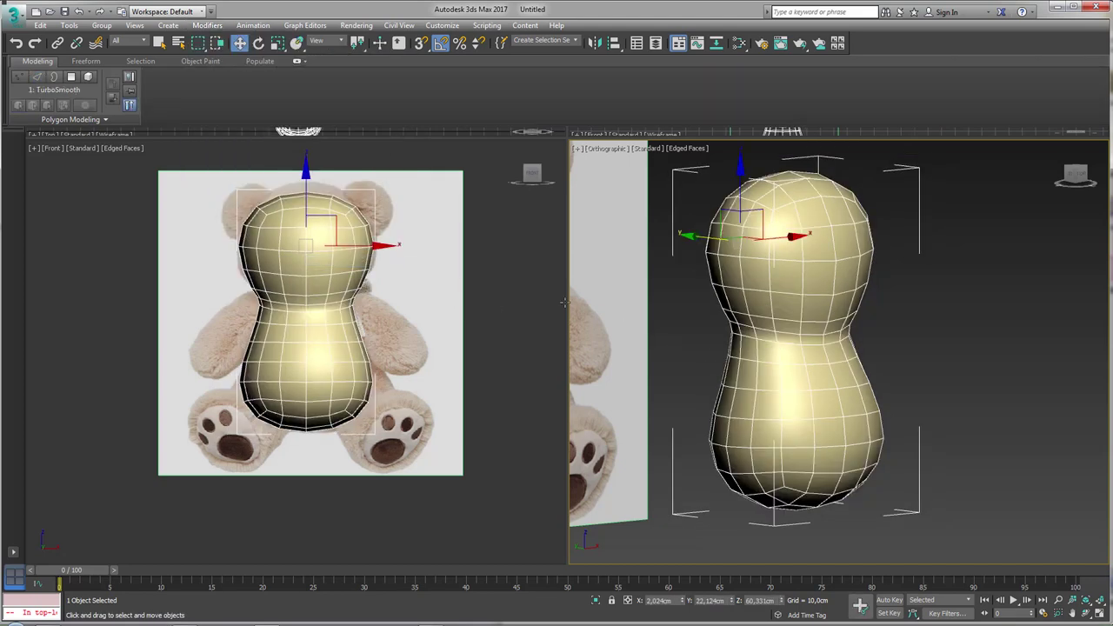
right_click(759, 276)
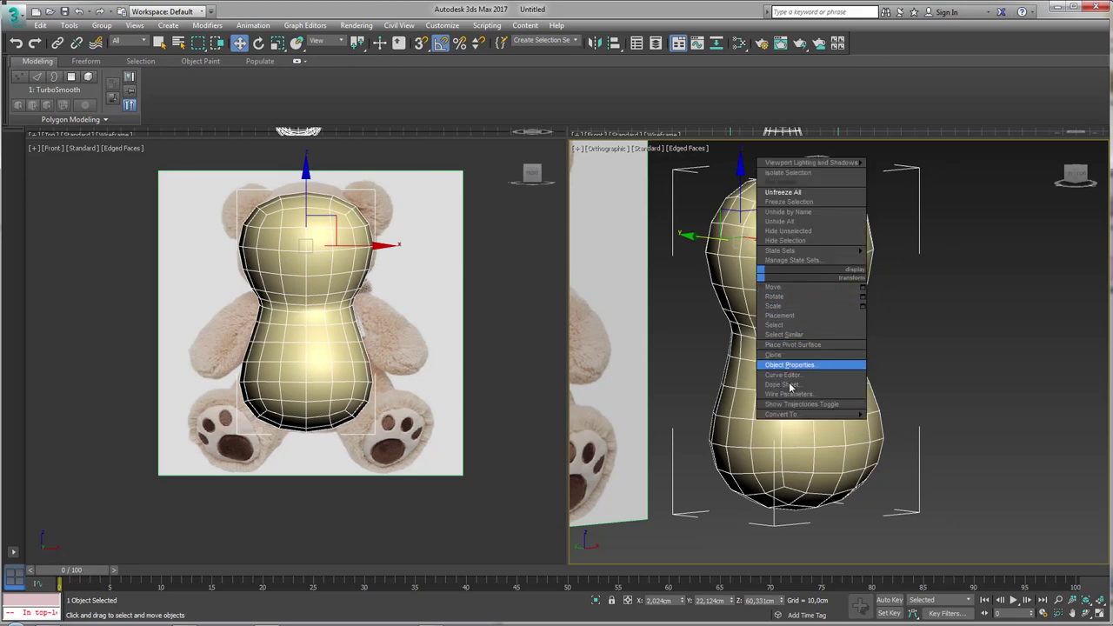
click(900, 426)
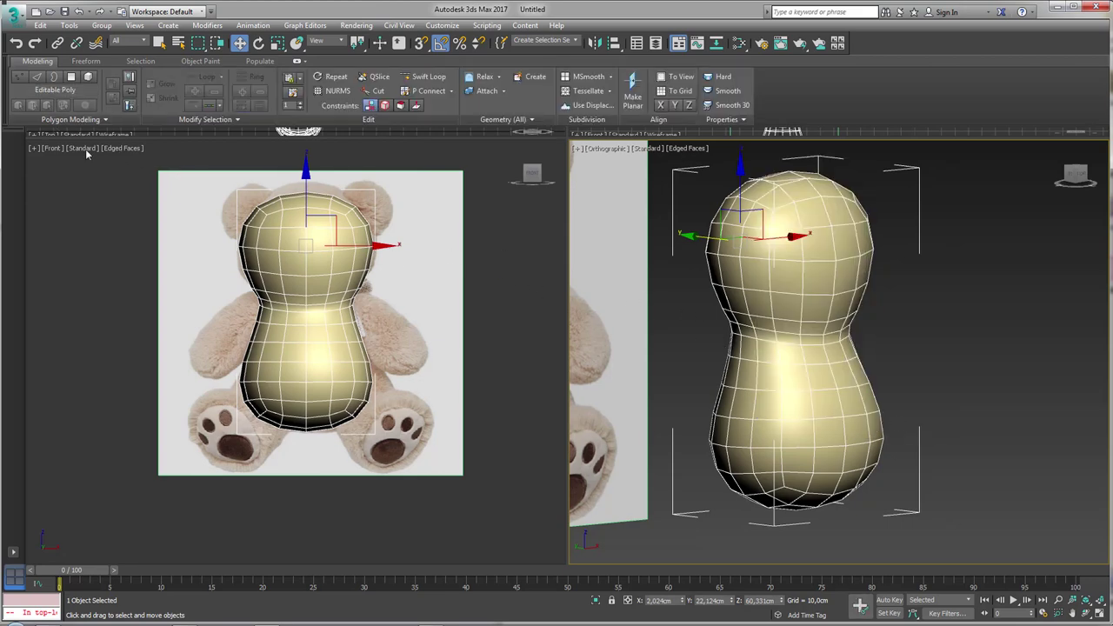
click(36, 77)
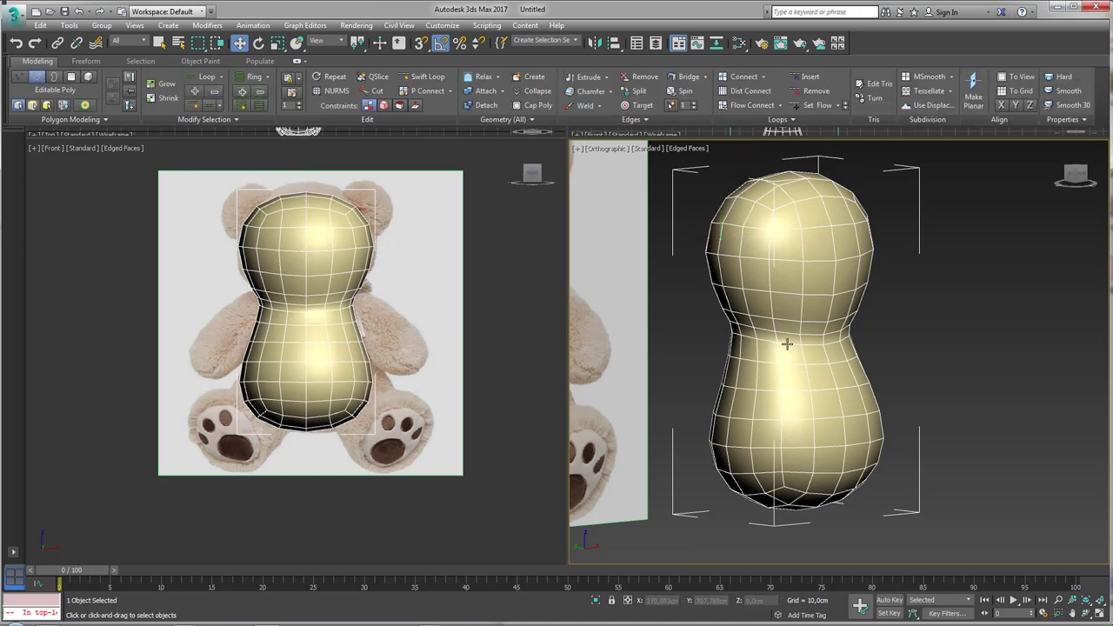
Step: Raise and rescale the waist edge loop so it pinches the neck between head and torso
double_click(787, 344)
alt+middle_drag(788, 348, 800, 365)
scroll(816, 338, up, 3)
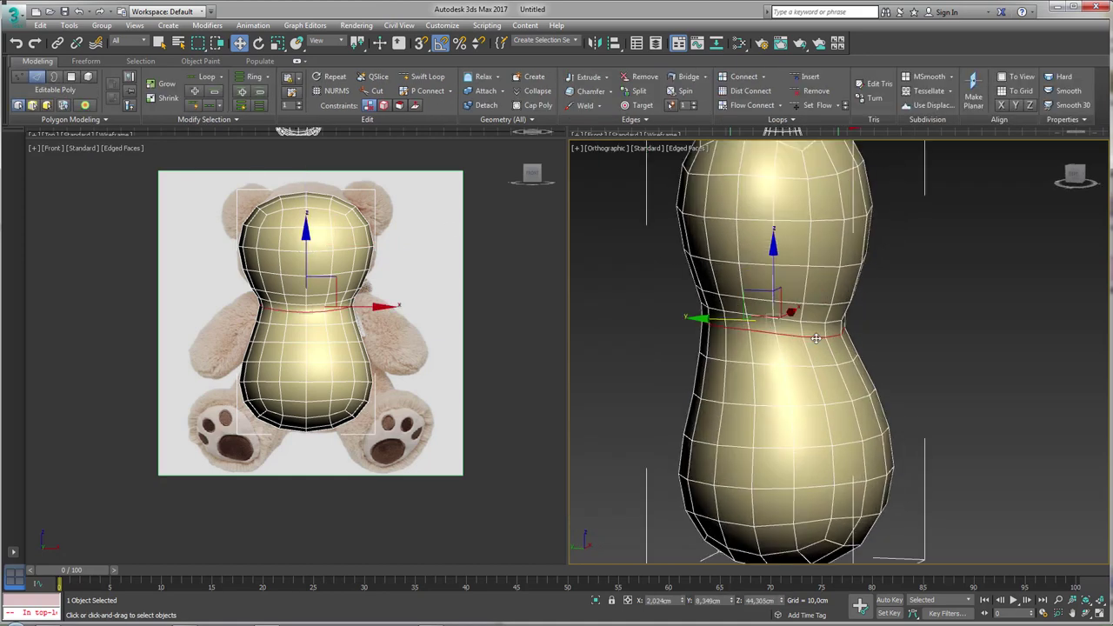
key(r)
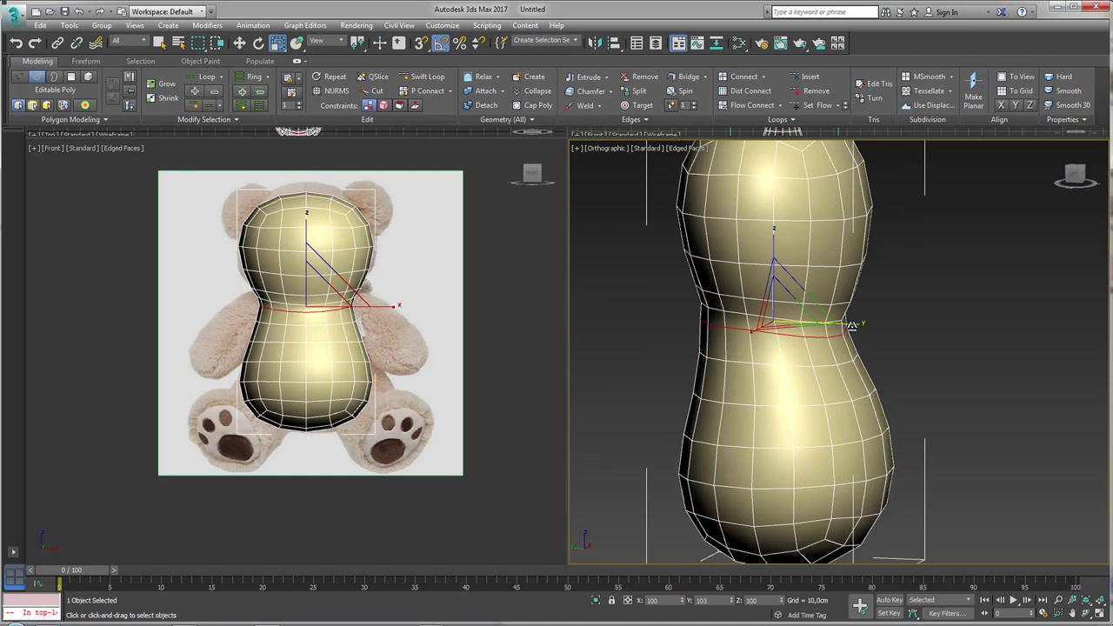
mouse_move(851, 315)
mouse_down()
mouse_move(857, 291)
mouse_move(834, 230)
mouse_up()
key(w)
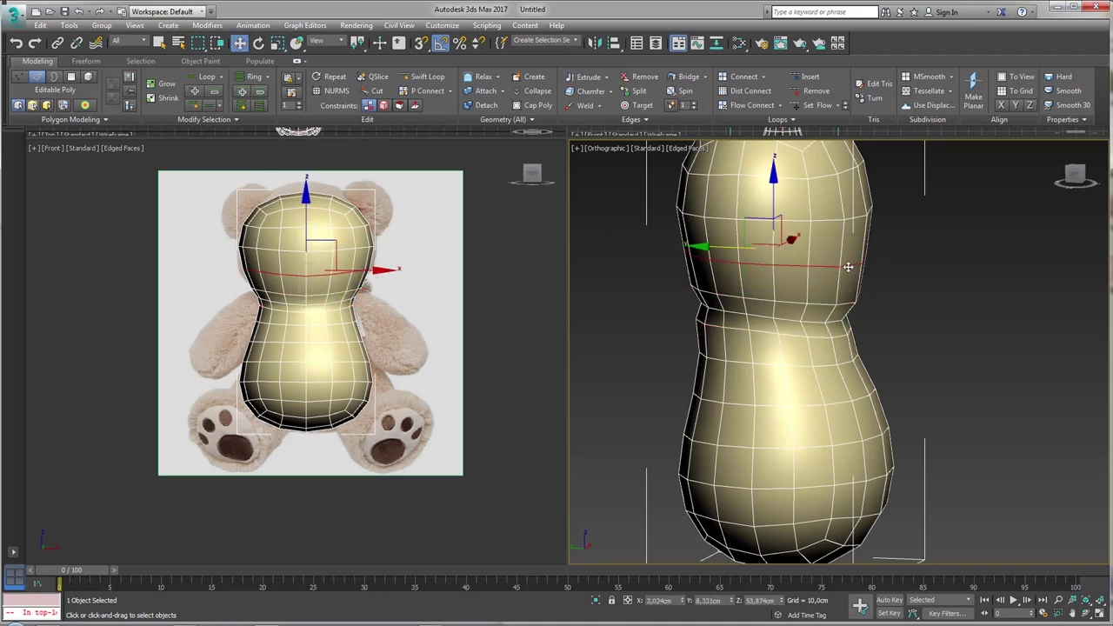
key(e)
key(r)
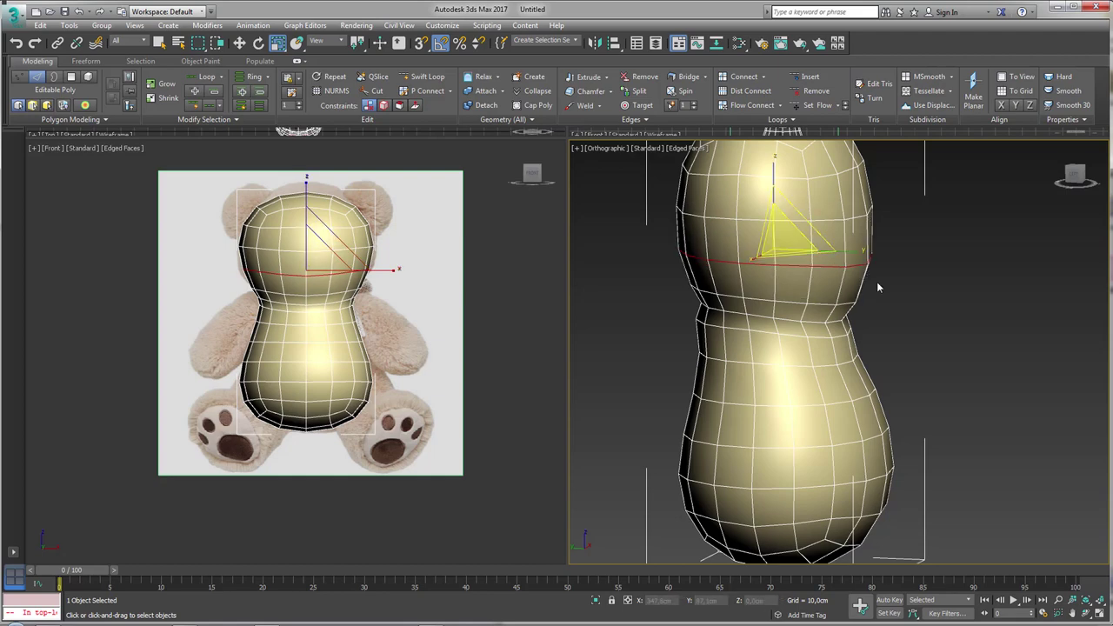
alt+middle_drag(853, 254, 763, 347)
scroll(766, 352, up, 4)
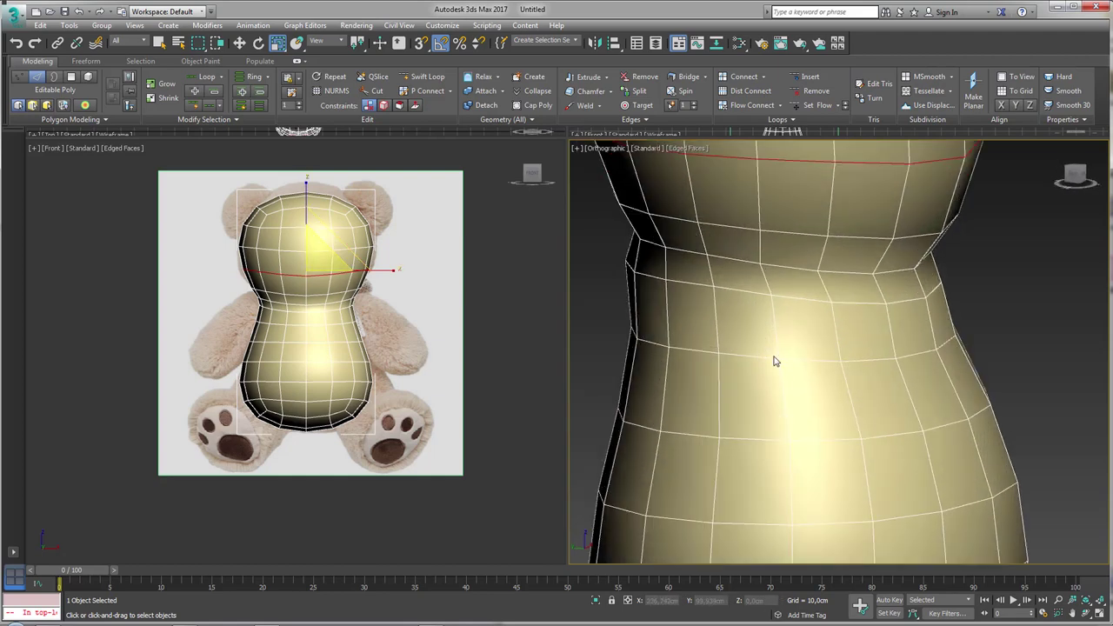
scroll(783, 361, down, 4)
scroll(779, 344, up, 1)
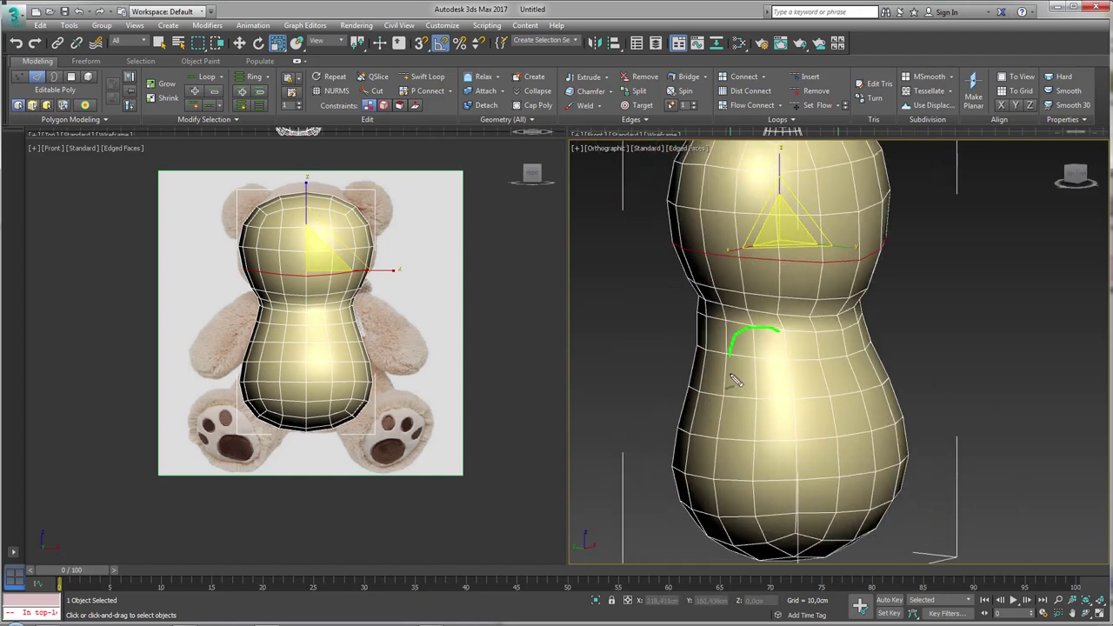
Step: Remove the extra horizontal edge loop from the upper torso
click(19, 77)
click(755, 358)
scroll(787, 385, up, 1)
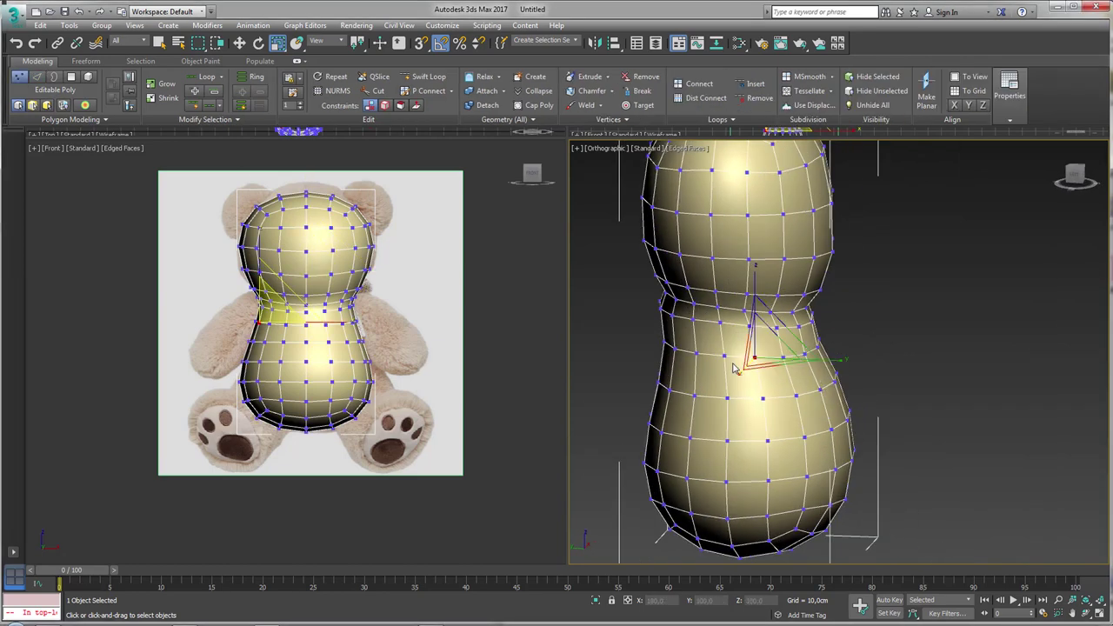
scroll(798, 393, up, 1)
alt+middle_drag(798, 397, 818, 384)
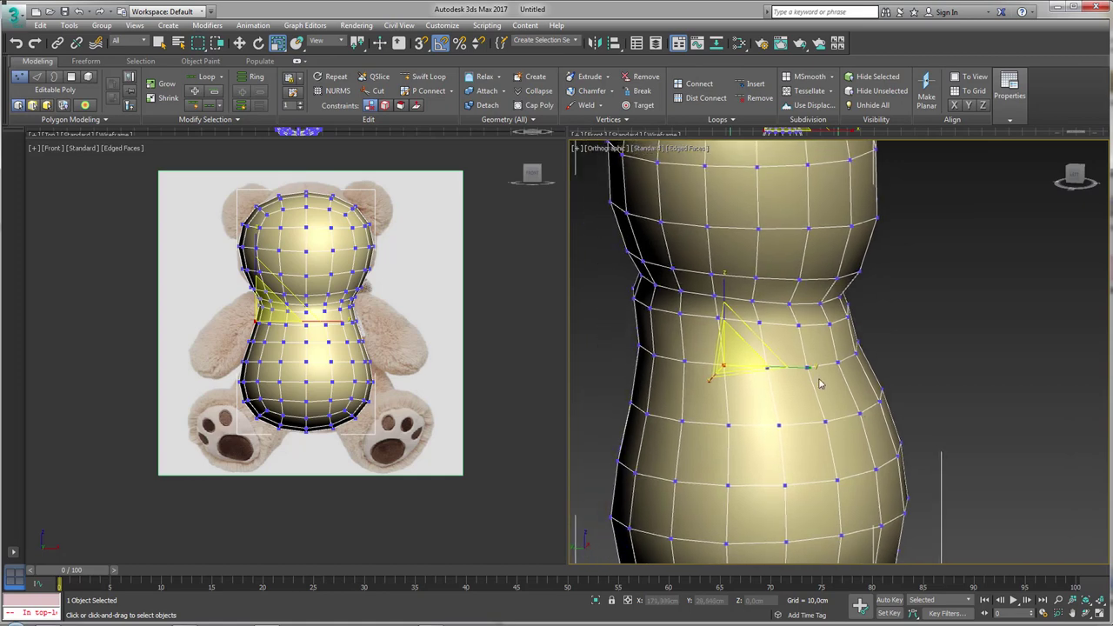
click(38, 77)
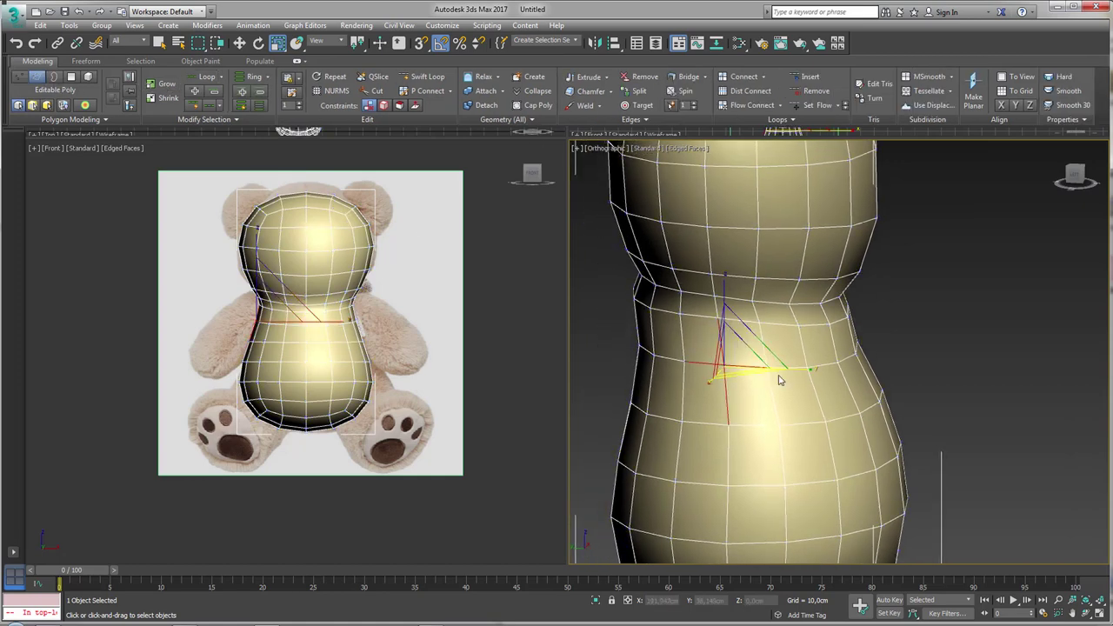
click(648, 78)
mouse_move(855, 422)
alt+middle_down()
mouse_move(829, 412)
mouse_move(840, 415)
alt+middle_up()
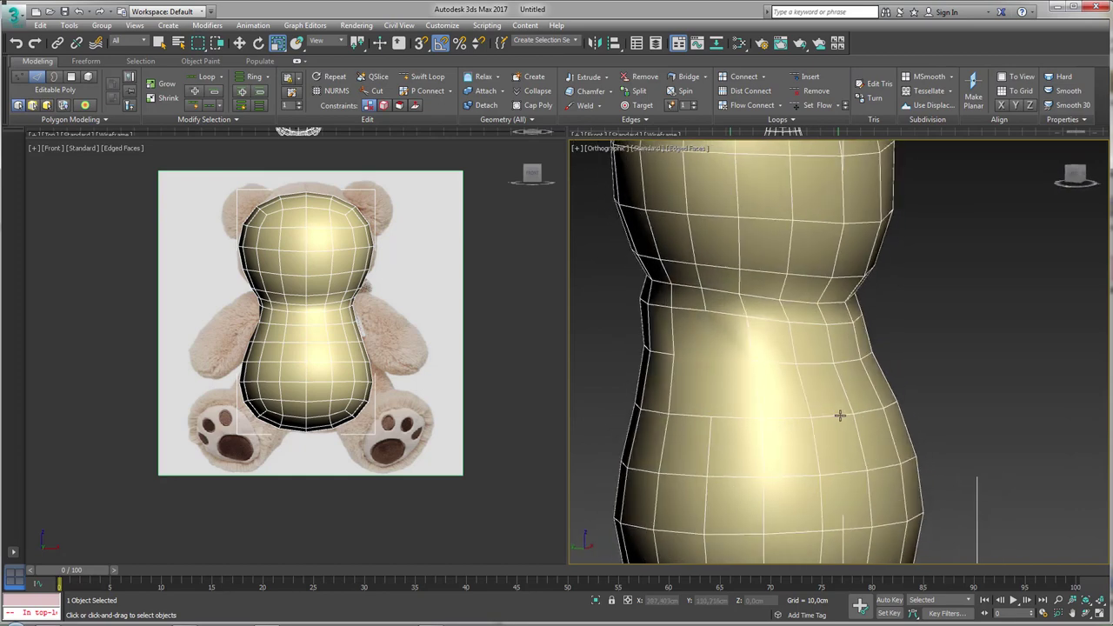
Step: Select a block of faces on the torso's side and round them into an octagon with GeoPoly
key(4)
click(726, 401)
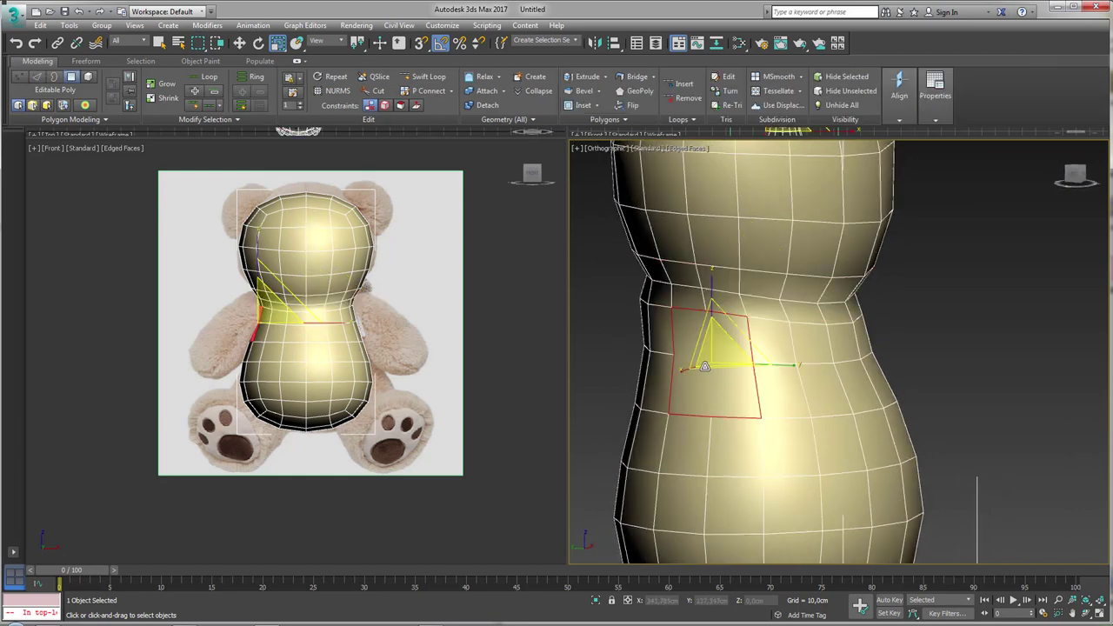
alt+middle_drag(778, 400, 759, 394)
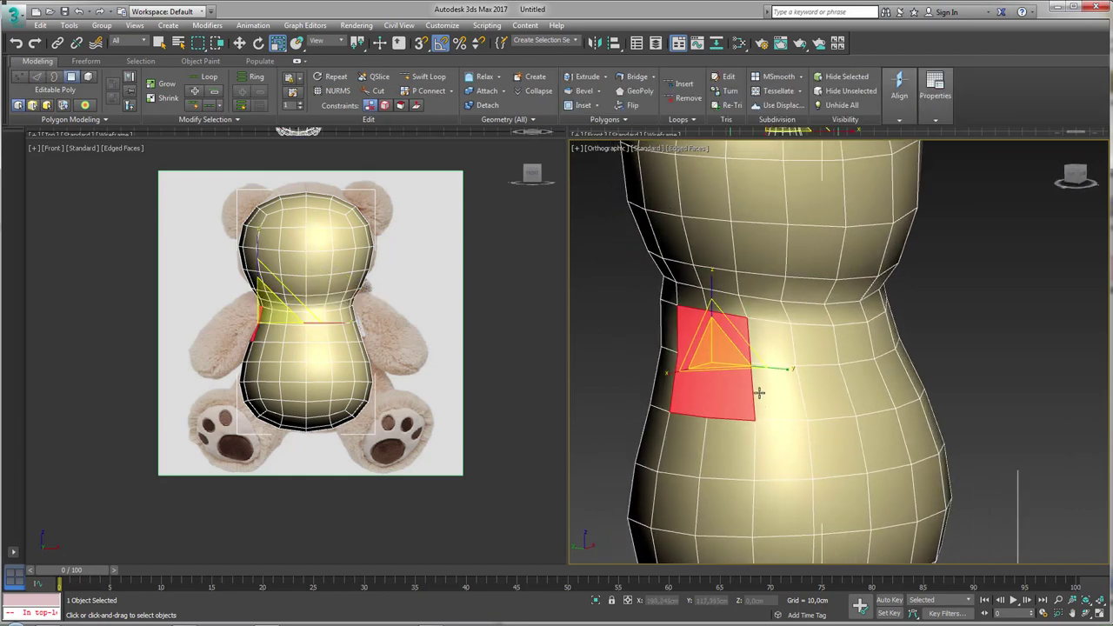
click(639, 92)
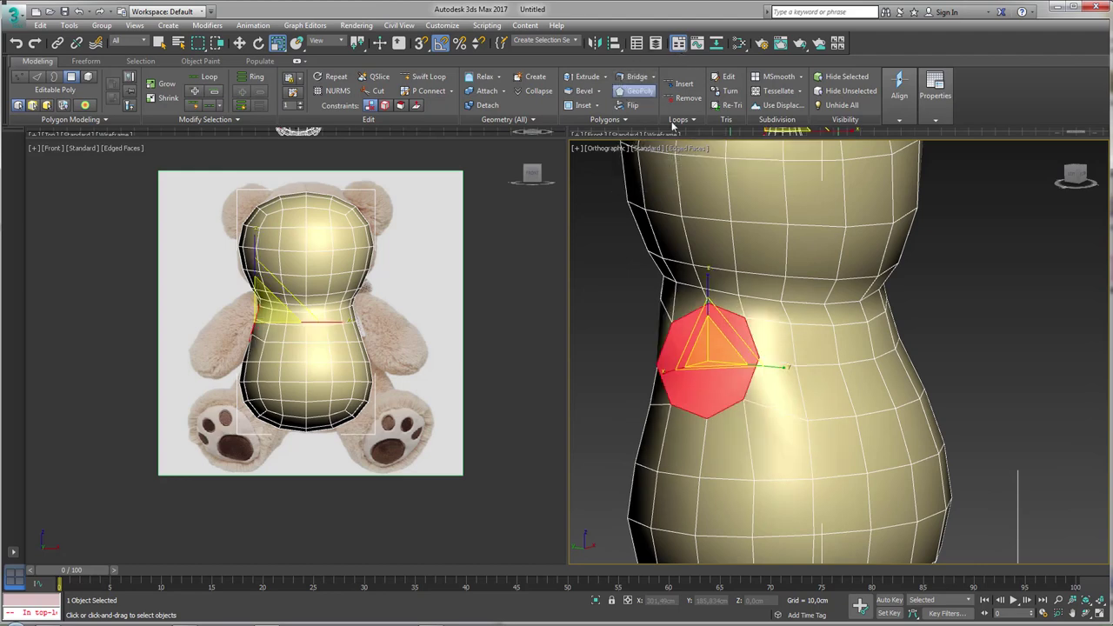
mouse_move(782, 330)
alt+middle_down()
mouse_move(785, 348)
mouse_move(722, 294)
alt+middle_up()
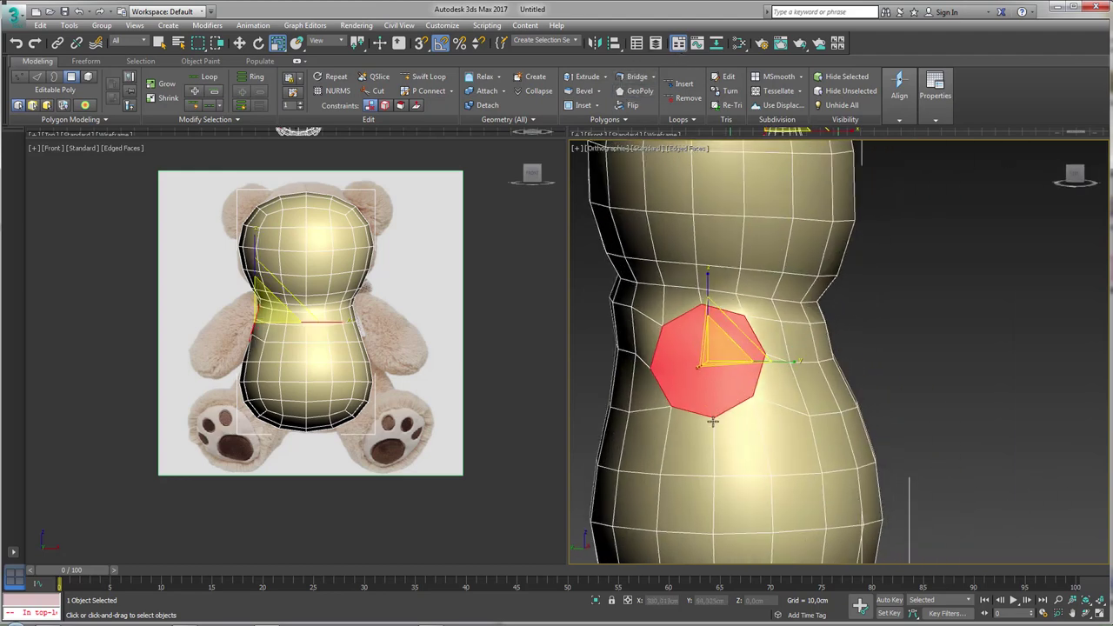
alt+middle_drag(798, 381, 766, 402)
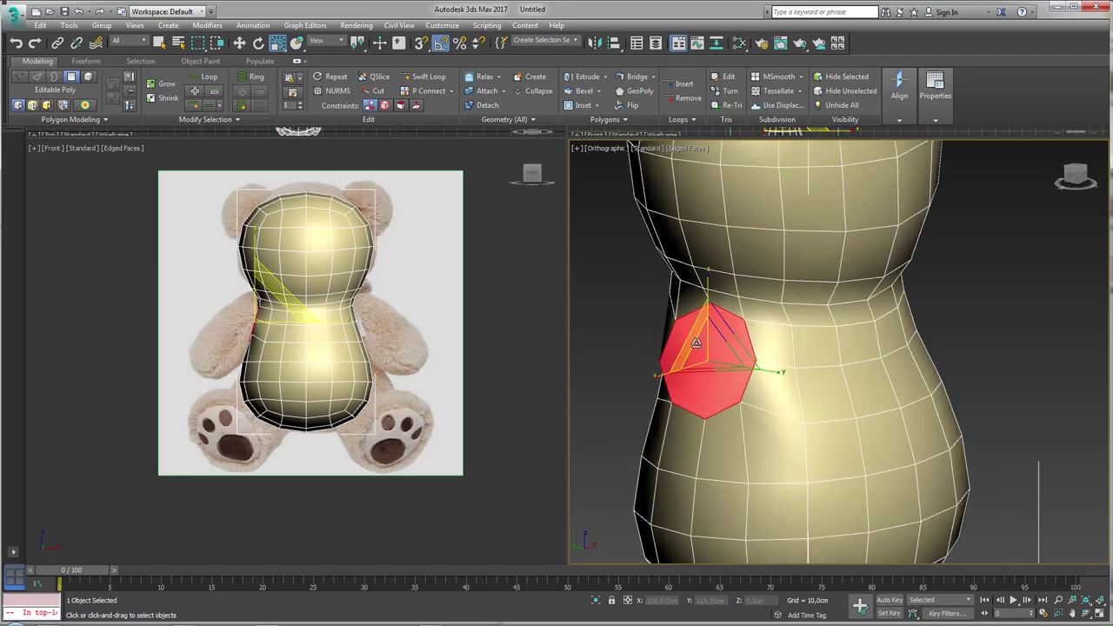
Step: Tilt the octagon face 5 degrees and shift it outward and down for the arm
key(s)
key(e)
drag(681, 322, 690, 315)
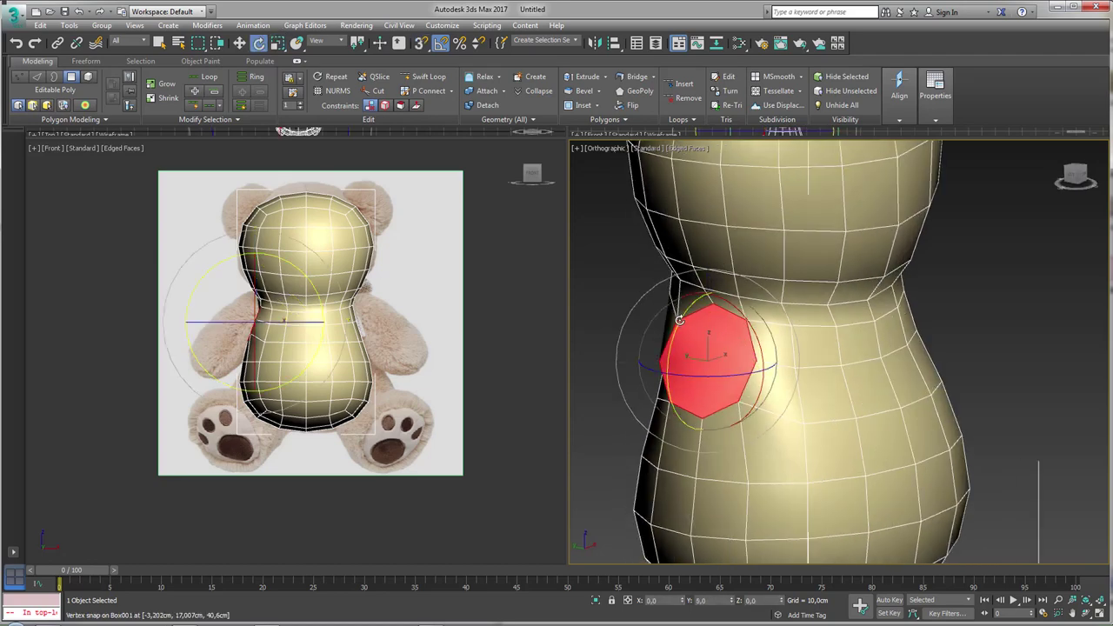
mouse_move(791, 351)
alt+middle_down()
mouse_move(725, 354)
mouse_move(726, 337)
alt+middle_up()
key(w)
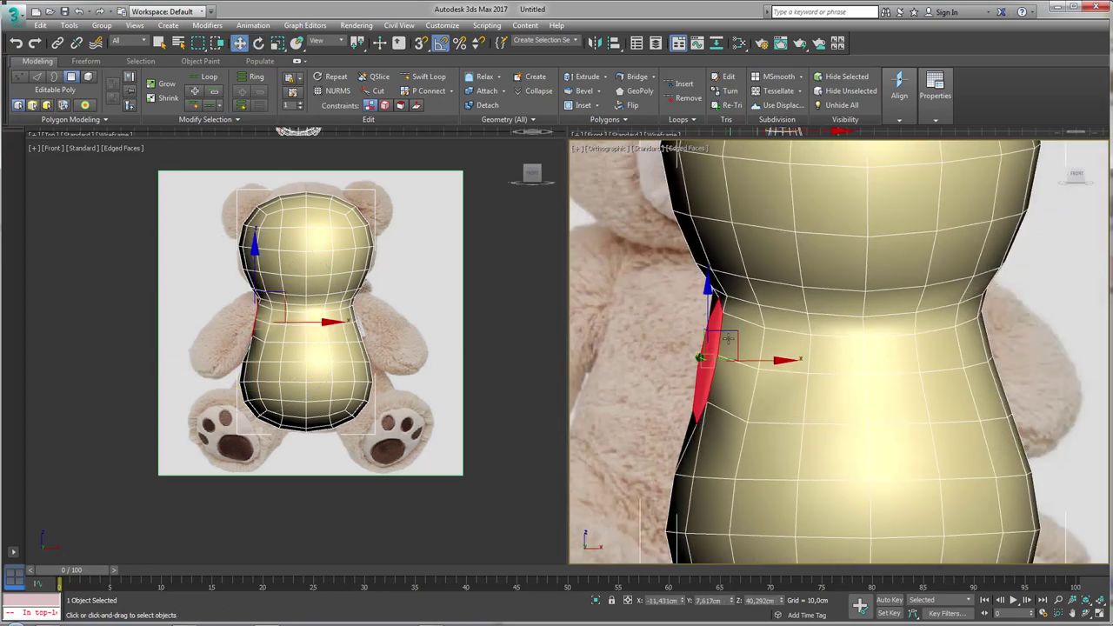
drag(726, 338, 720, 344)
mouse_move(720, 344)
alt+middle_down()
mouse_move(754, 370)
mouse_move(721, 378)
alt+middle_up()
key(e)
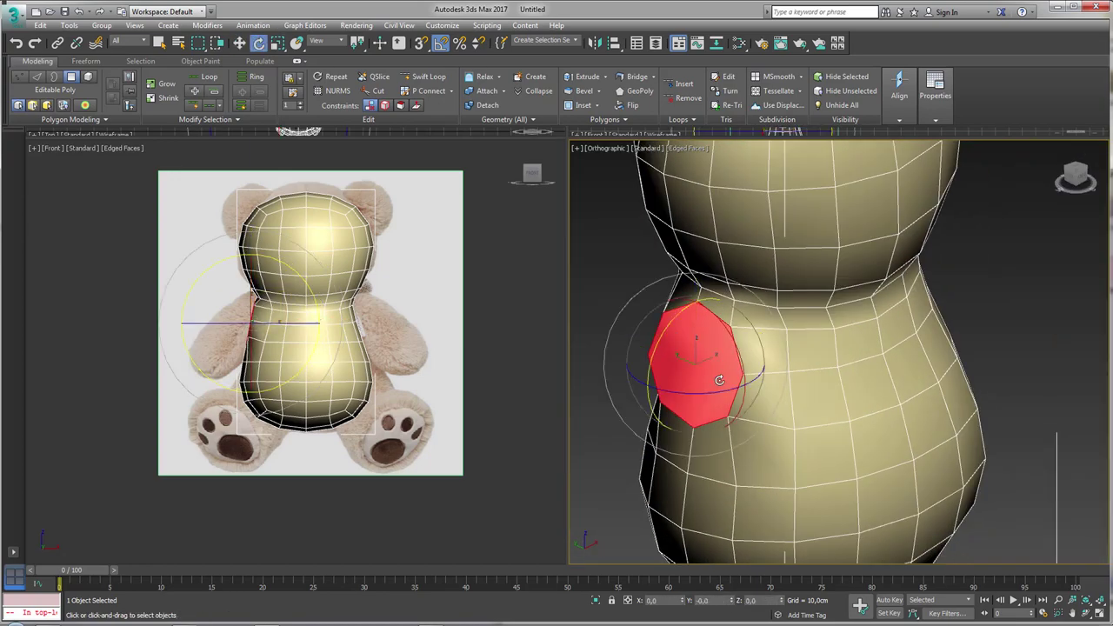
drag(721, 377, 721, 361)
key(w)
mouse_move(721, 360)
alt+middle_down()
mouse_move(756, 401)
mouse_move(696, 353)
alt+middle_up()
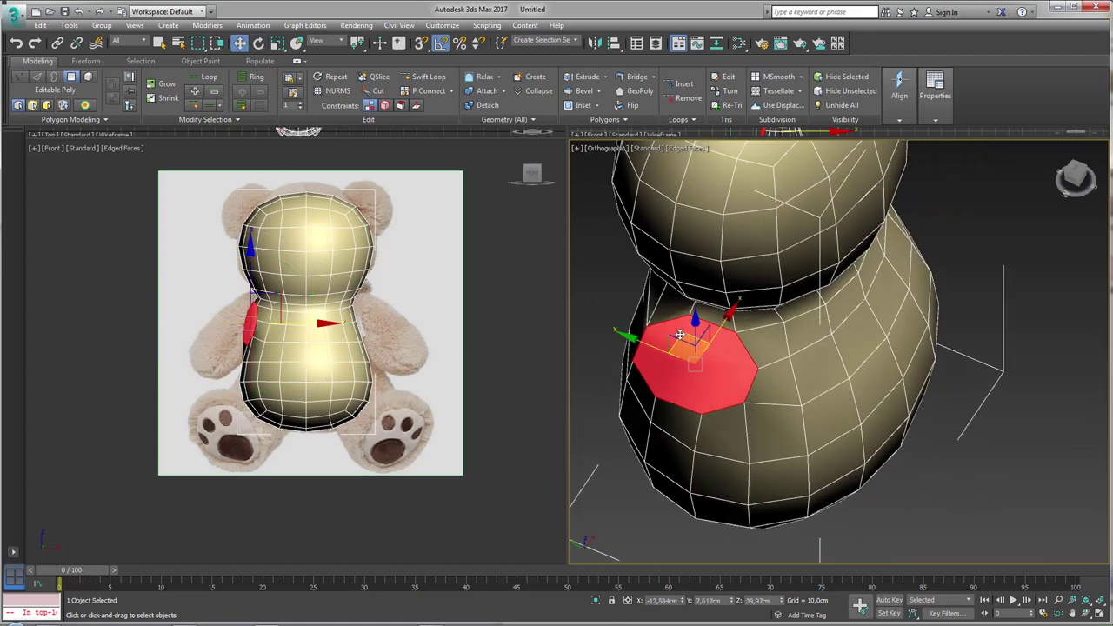
drag(696, 352, 692, 348)
alt+middle_drag(691, 348, 683, 339)
drag(682, 339, 753, 357)
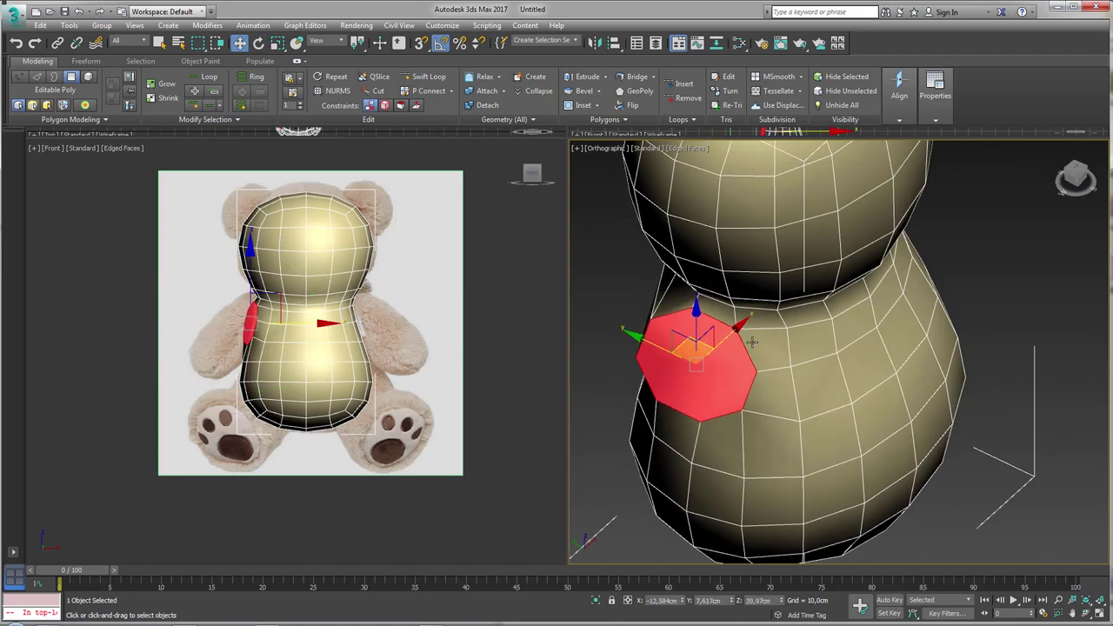
Step: Turn on Soft Selection and shrink its falloff around the shoulder octagon
click(84, 105)
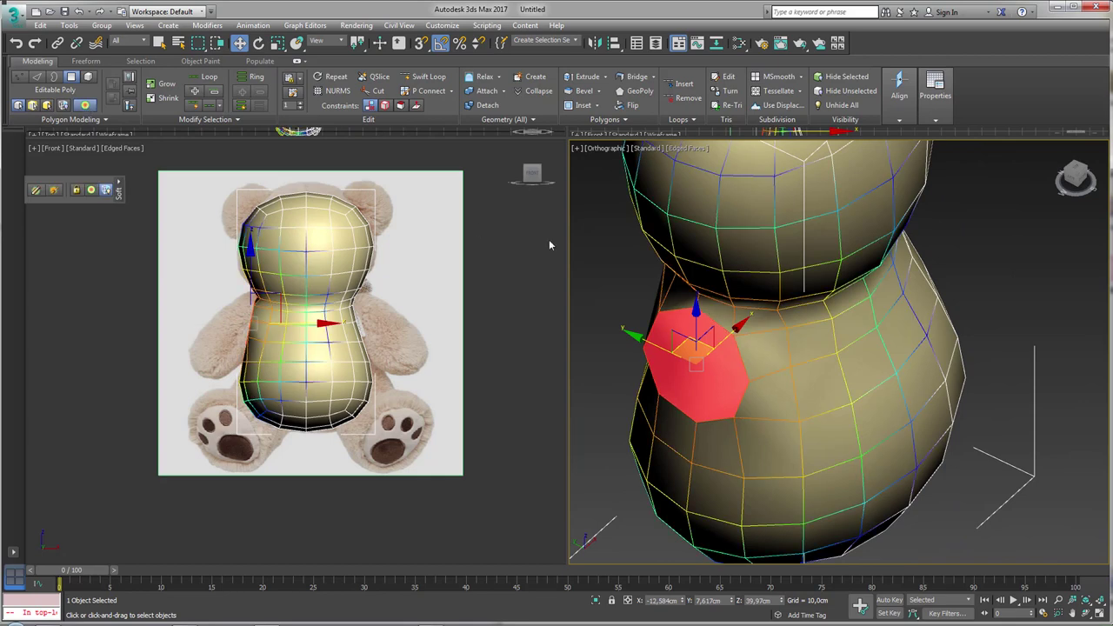
click(38, 193)
mouse_move(683, 415)
mouse_down()
mouse_move(695, 418)
mouse_move(717, 386)
mouse_move(709, 383)
mouse_up()
key(w)
key(e)
key(w)
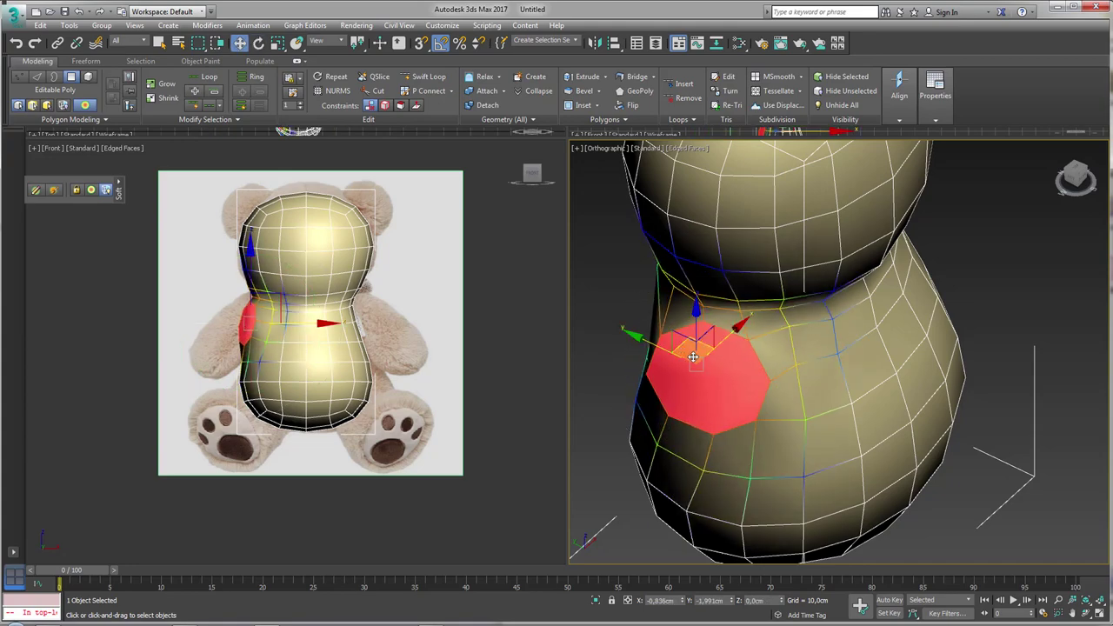
Step: Move and slightly raise the shoulder octagon so its soft falloff blends into the torso
mouse_move(681, 345)
alt+middle_down()
mouse_move(758, 320)
mouse_move(878, 336)
mouse_move(731, 407)
mouse_move(678, 417)
mouse_move(625, 410)
alt+middle_up()
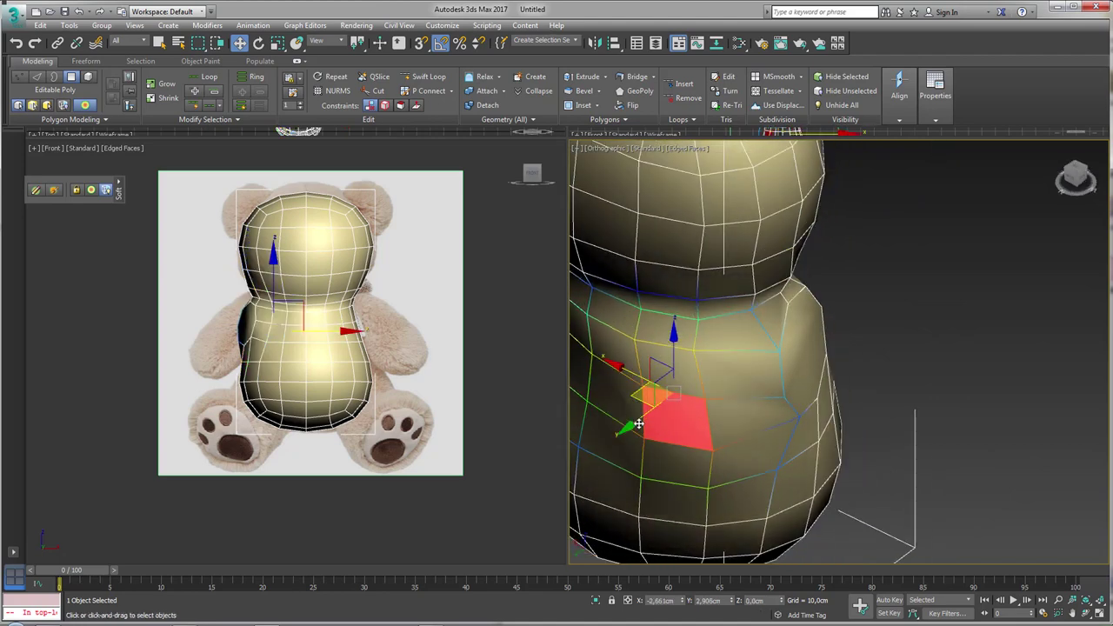
drag(635, 399, 669, 402)
alt+middle_drag(669, 403, 626, 388)
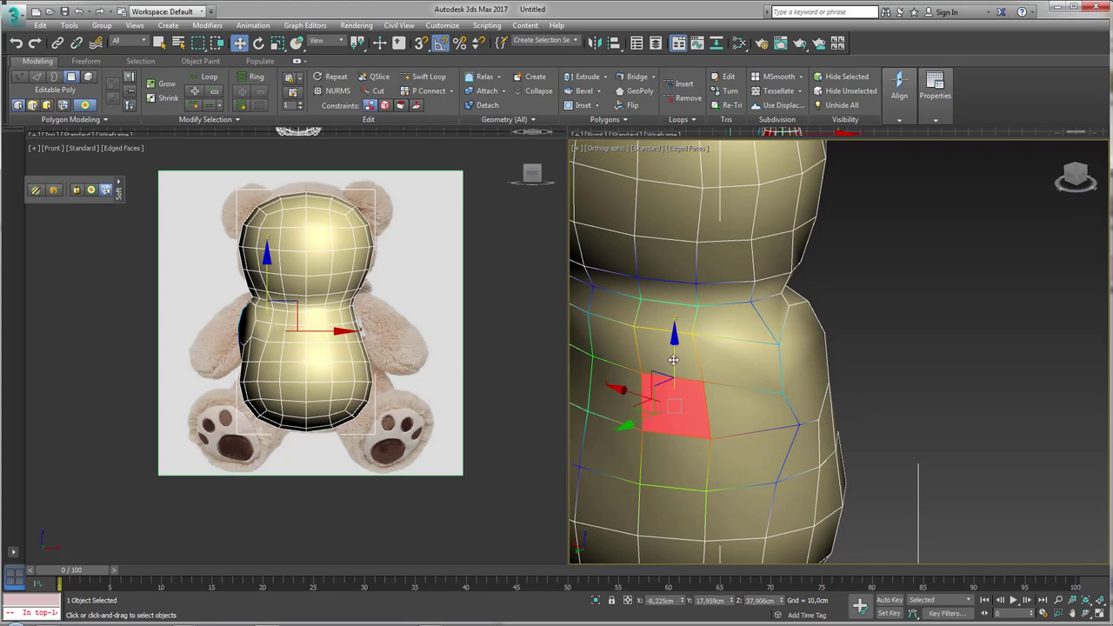
drag(674, 359, 666, 359)
scroll(662, 404, down, 3)
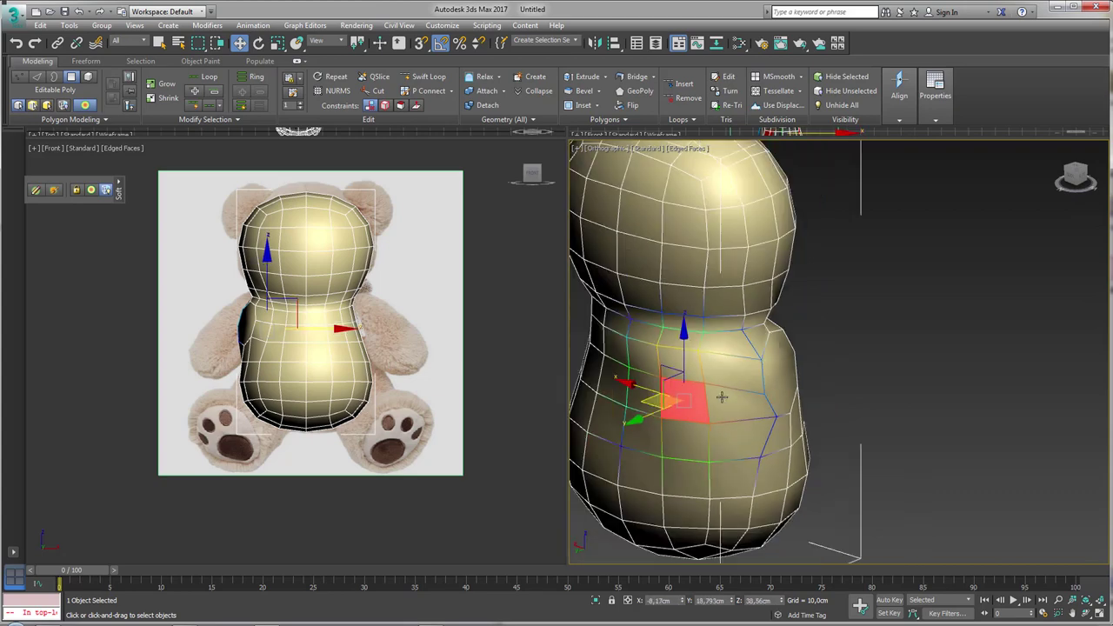
scroll(696, 409, down, 3)
click(768, 413)
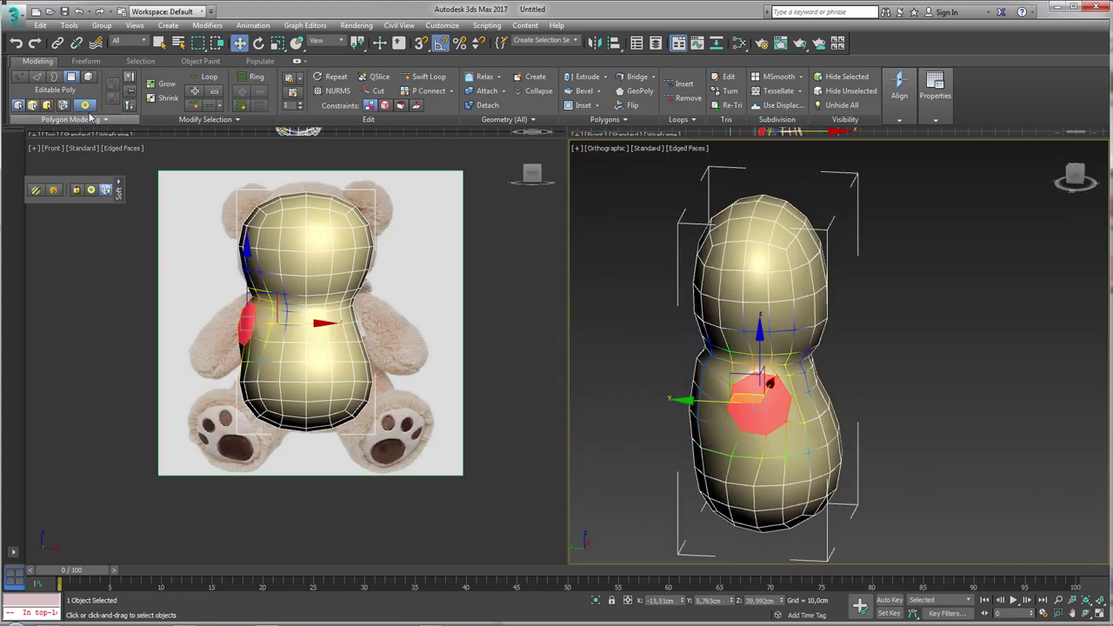
alt+middle_drag(696, 347, 673, 348)
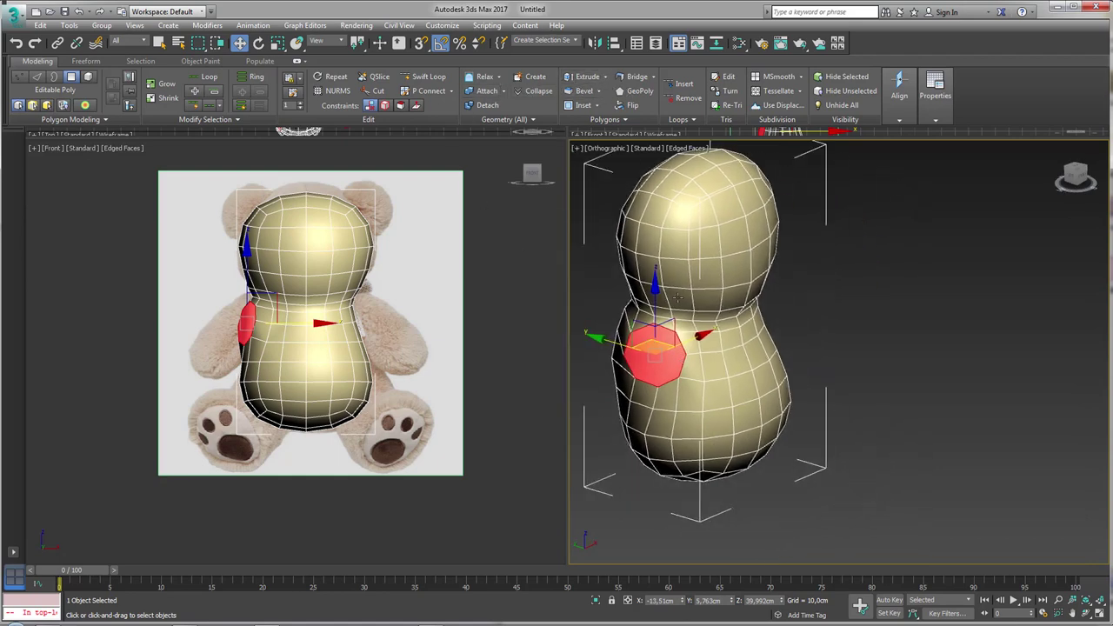
click(585, 76)
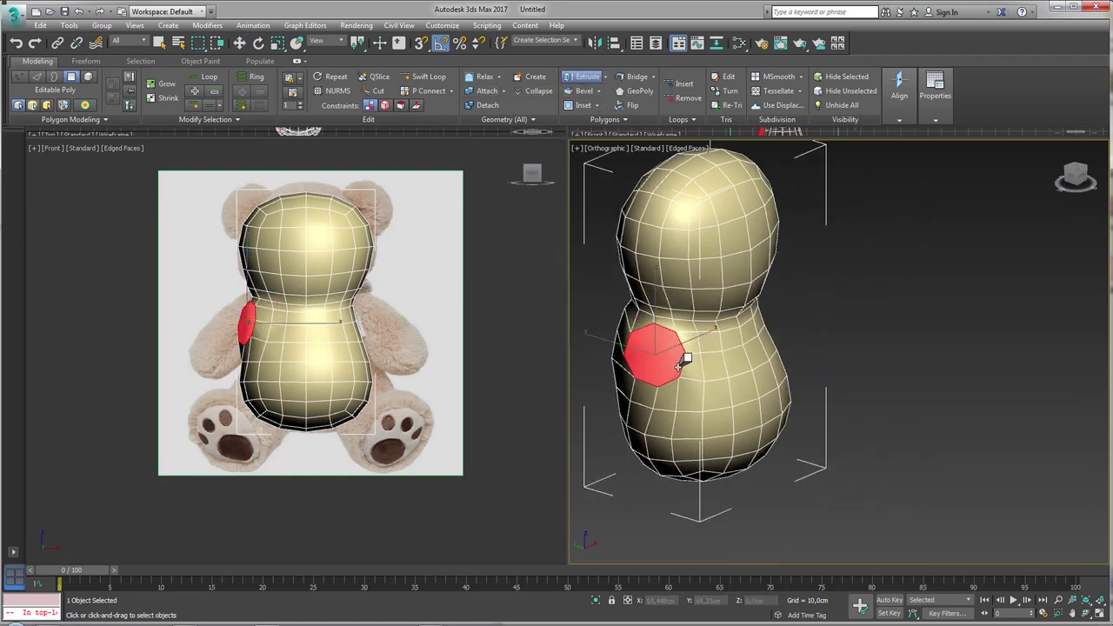
Step: Extrude the octagon outward into an arm and lower its end toward the photo's arm
drag(662, 348, 671, 361)
key(w)
mouse_move(672, 361)
alt+middle_down()
mouse_move(650, 363)
mouse_move(645, 330)
alt+middle_up()
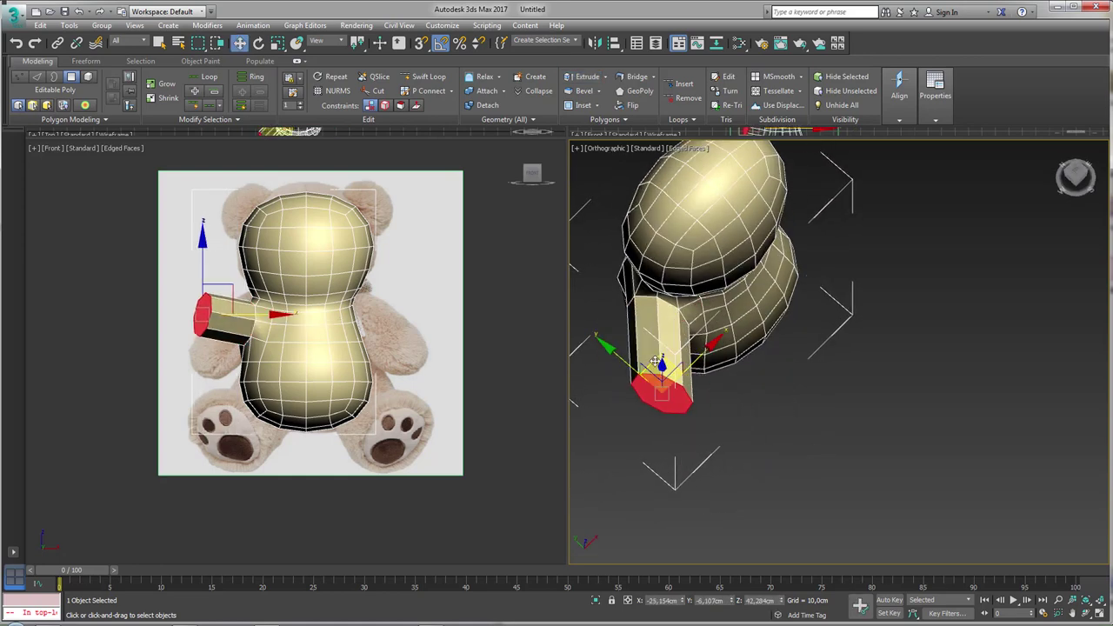
key(shift+z)
key(shift+z)
scroll(318, 317, down, 1)
scroll(237, 300, up, 4)
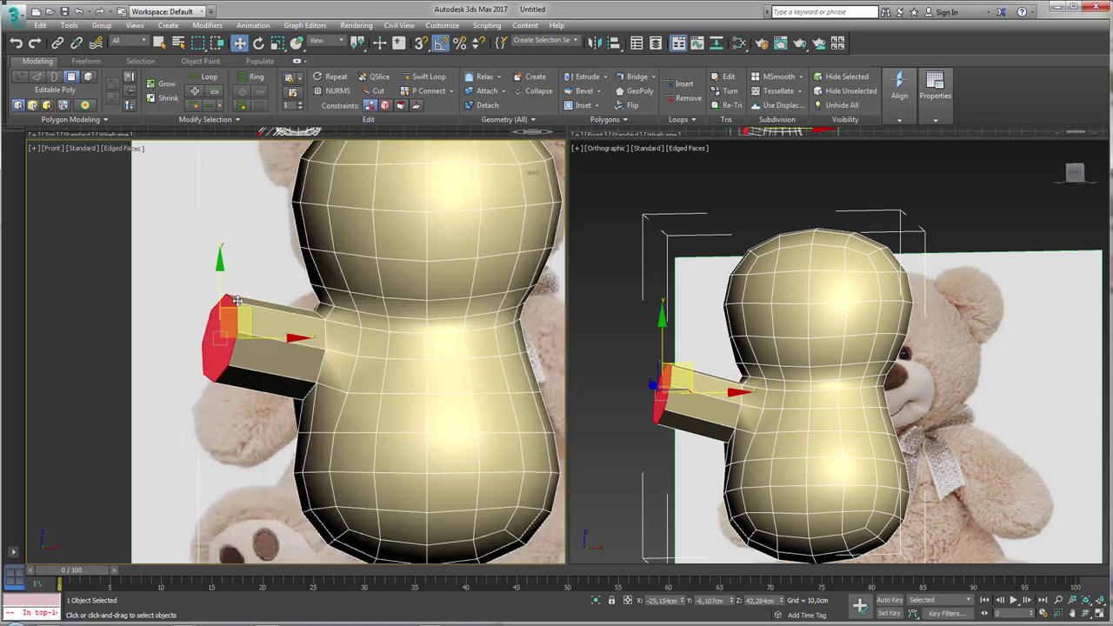
drag(218, 289, 218, 383)
Step: Tilt the arm's end face diagonally downward and enlarge it slightly
key(e)
drag(267, 355, 248, 347)
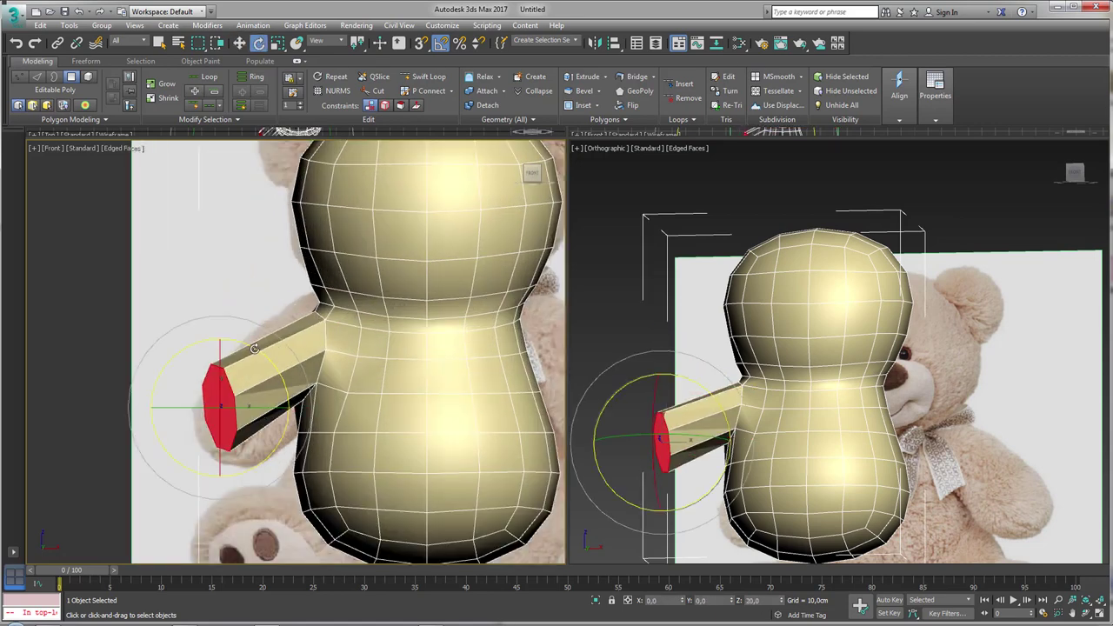
key(r)
drag(244, 396, 245, 386)
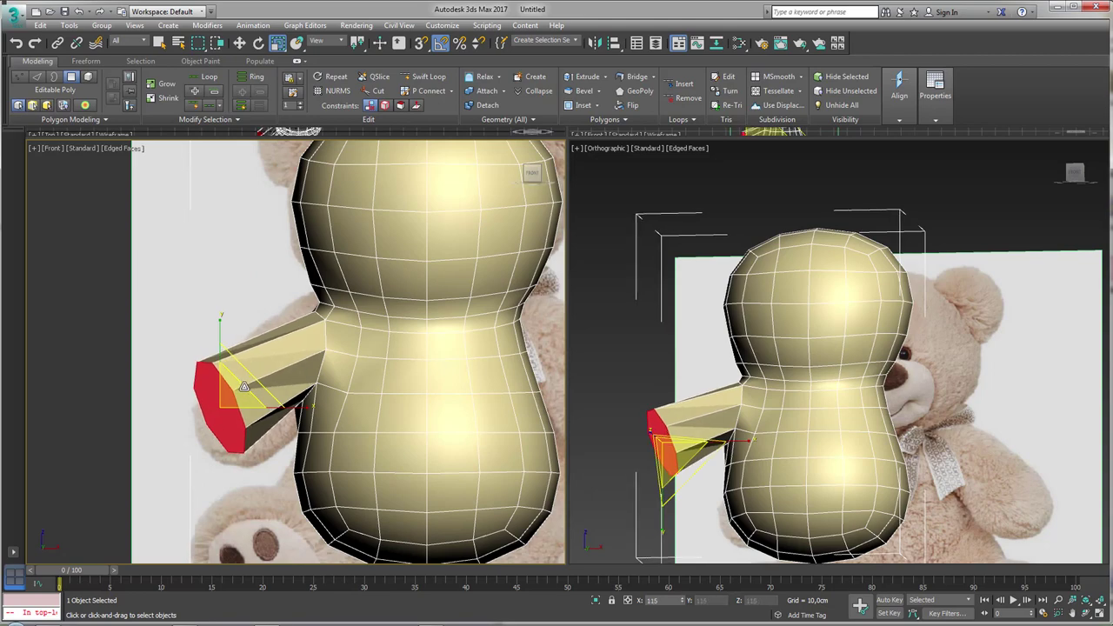
key(w)
Step: Turn the arm's end face toward the front, fine-tune its angle, and check from several angles
alt+middle_drag(661, 417, 690, 485)
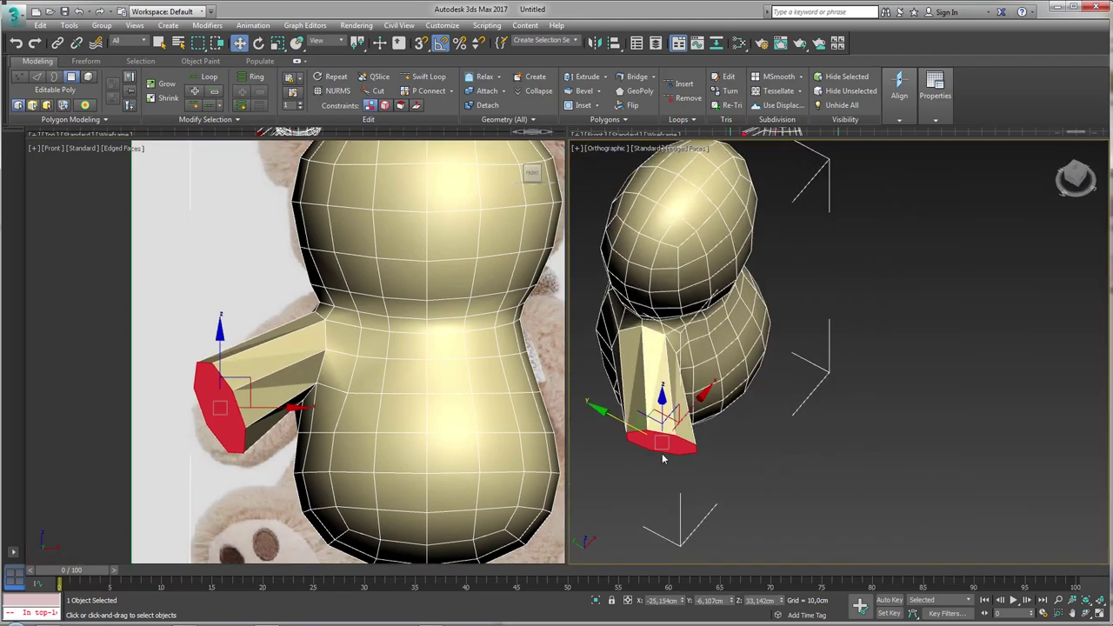
key(e)
drag(689, 486, 715, 487)
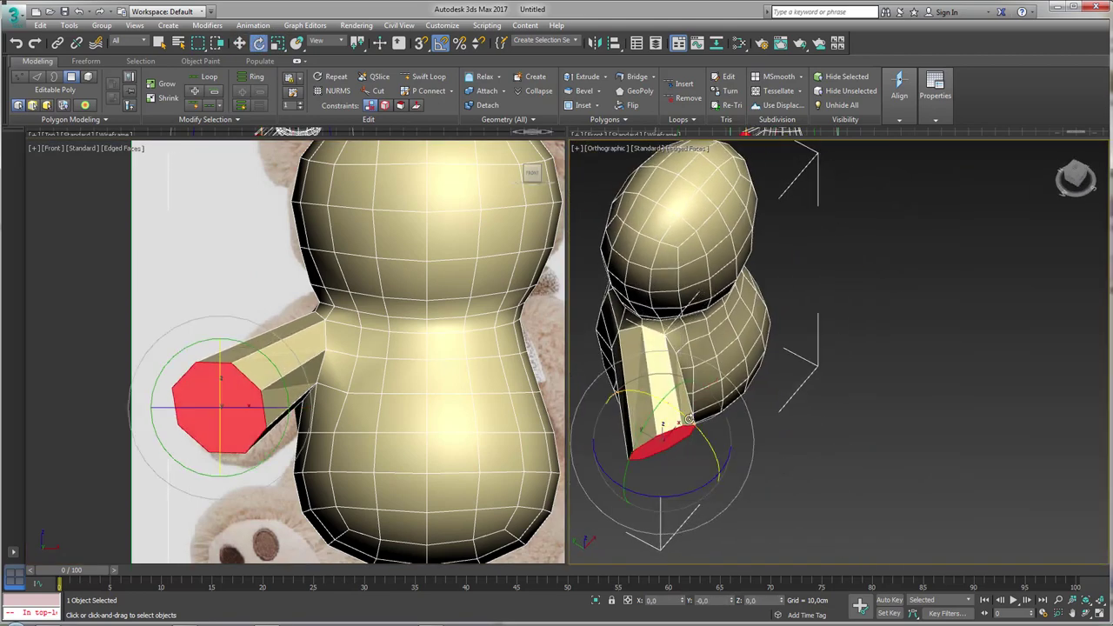
drag(690, 420, 672, 393)
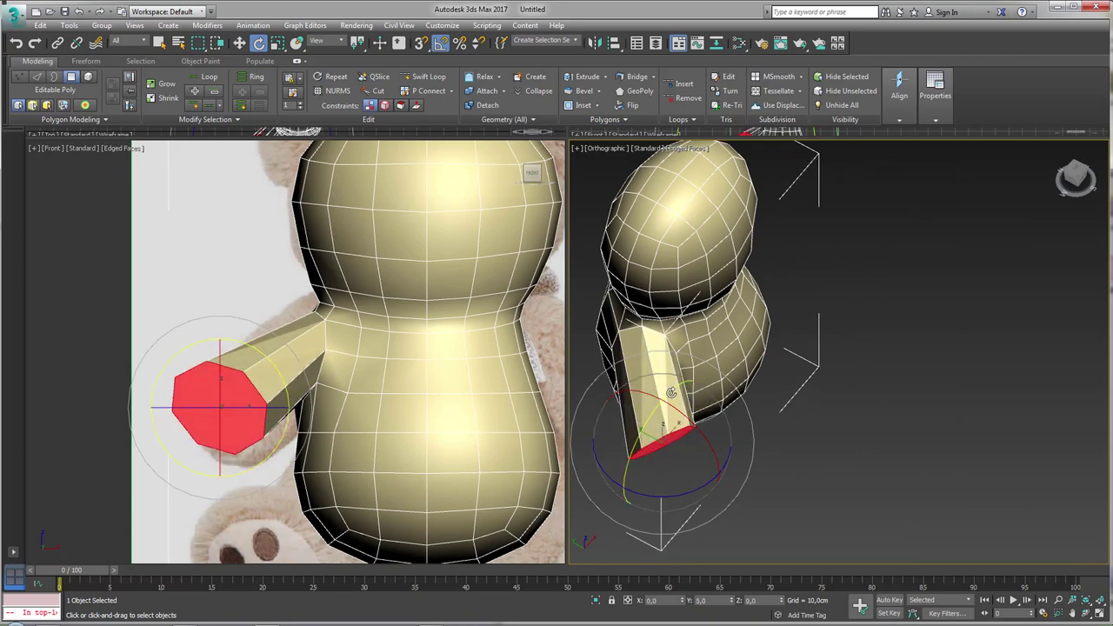
key(w)
alt+middle_drag(721, 418, 694, 422)
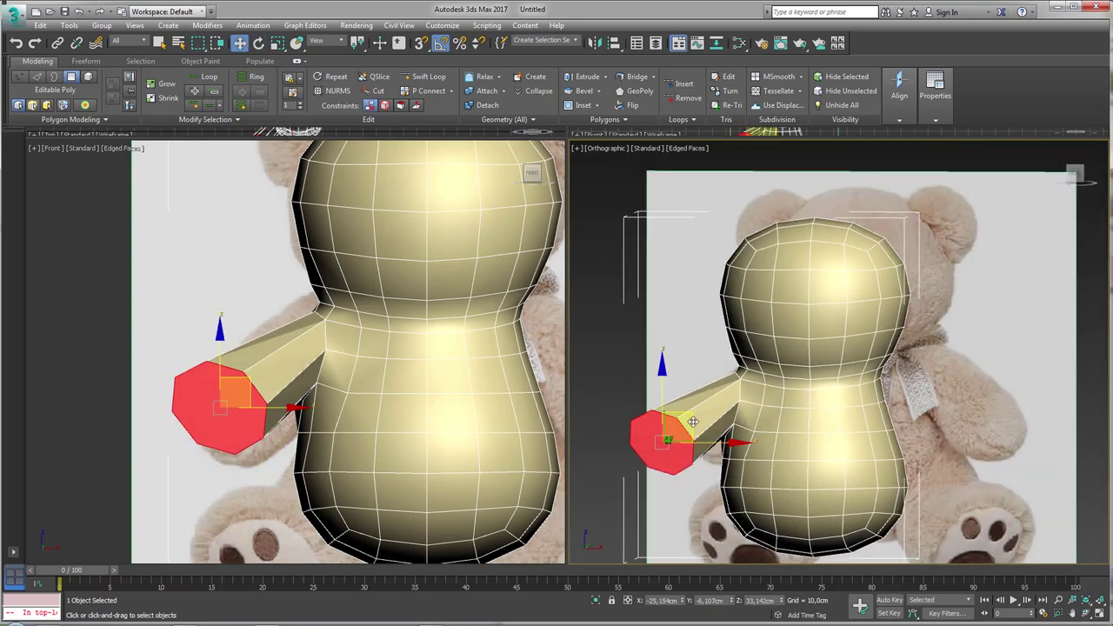
scroll(695, 404, up, 2)
scroll(705, 384, up, 2)
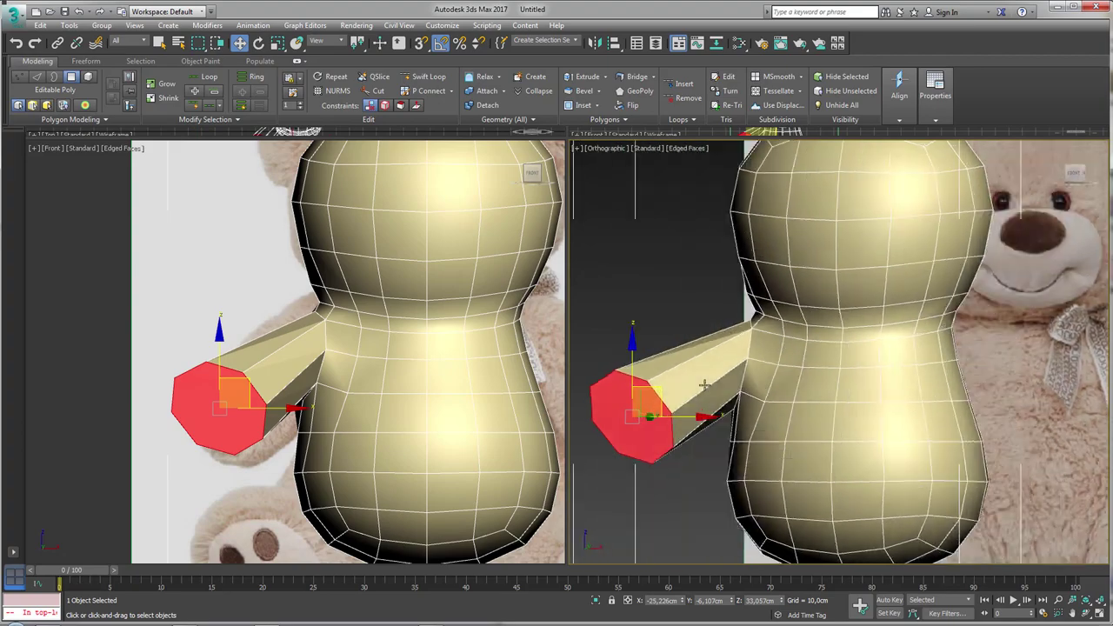
alt+middle_drag(704, 385, 727, 365)
mouse_move(736, 426)
alt+middle_down()
mouse_move(757, 464)
mouse_move(829, 515)
mouse_move(950, 424)
mouse_move(809, 405)
alt+middle_up()
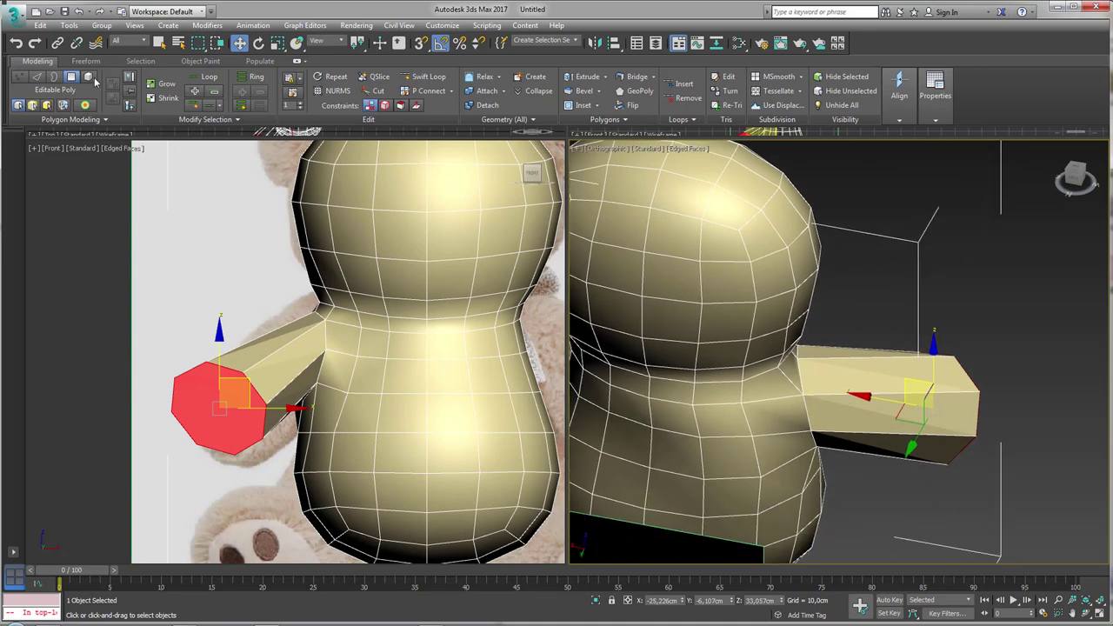
Step: Turn on soft selection and start picking the edges where the arm joins the body
click(36, 77)
click(806, 410)
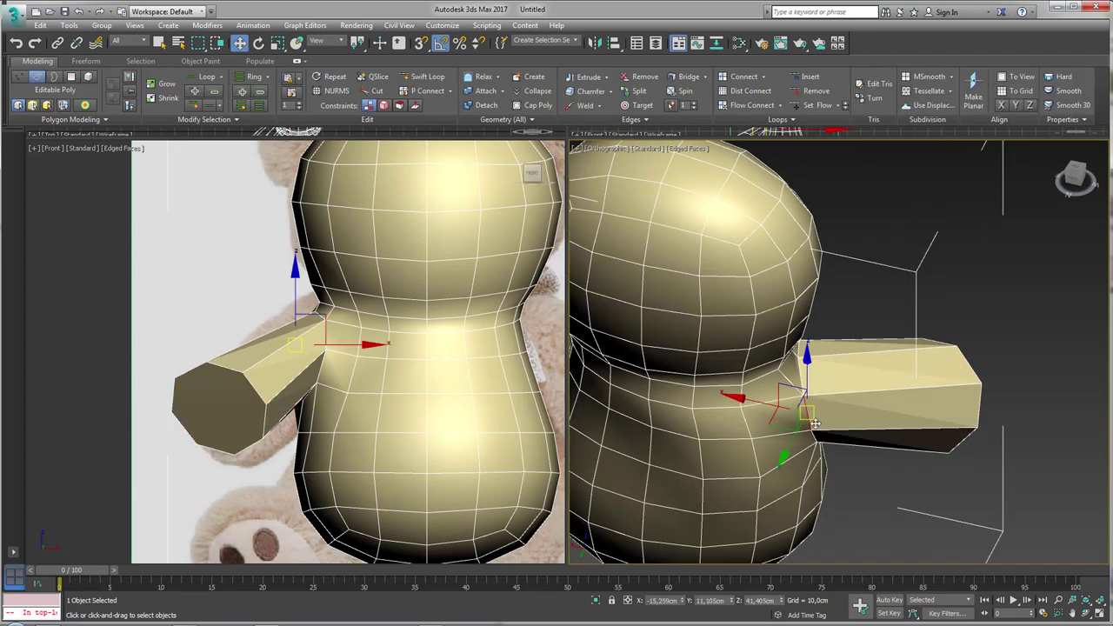
alt+middle_drag(806, 409, 376, 192)
click(82, 113)
mouse_move(757, 340)
alt+middle_down()
mouse_move(777, 351)
mouse_move(787, 445)
mouse_move(766, 430)
mouse_move(746, 437)
alt+middle_up()
click(796, 428)
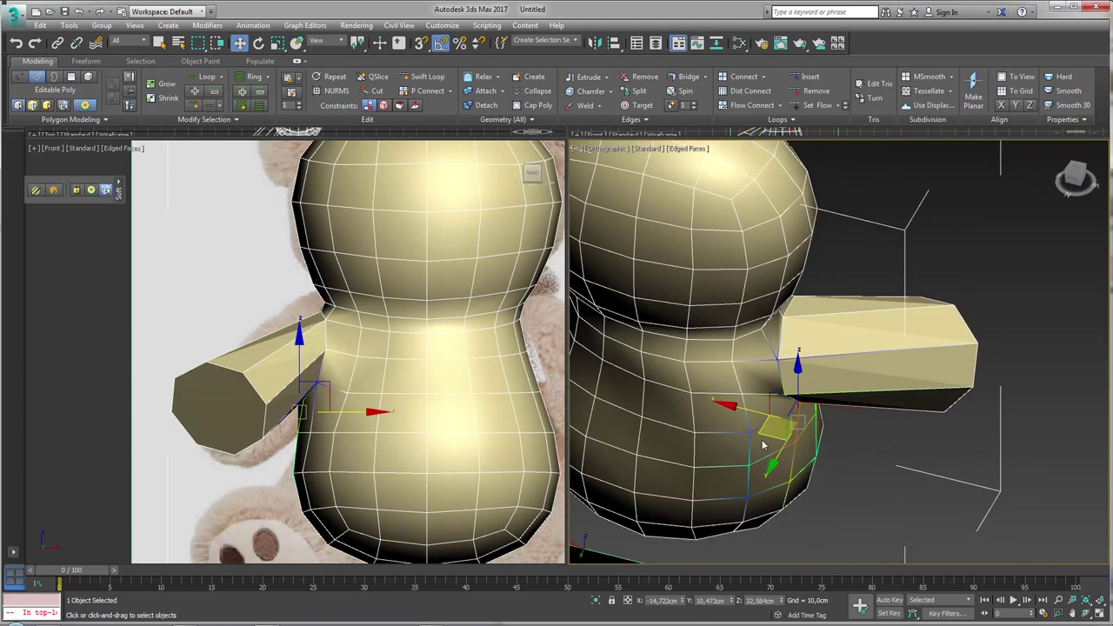
click(747, 431)
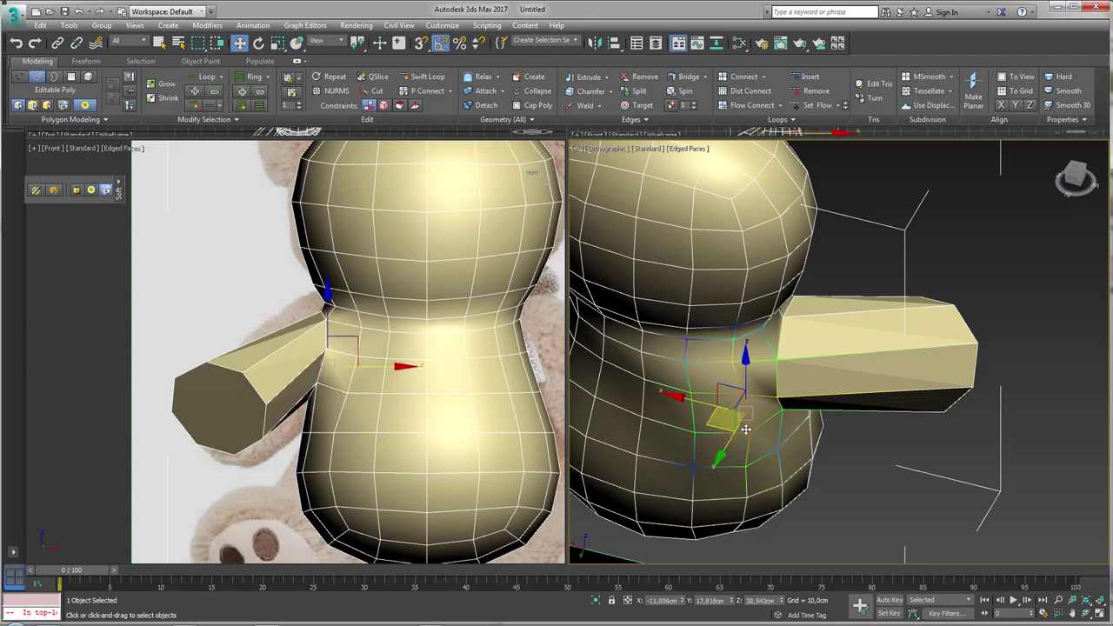
click(701, 431)
alt+middle_drag(841, 434, 645, 400)
scroll(661, 407, up, 2)
scroll(678, 417, up, 2)
Step: Select the remaining arm-base edges and lift them upward to blend the shoulder
click(689, 426)
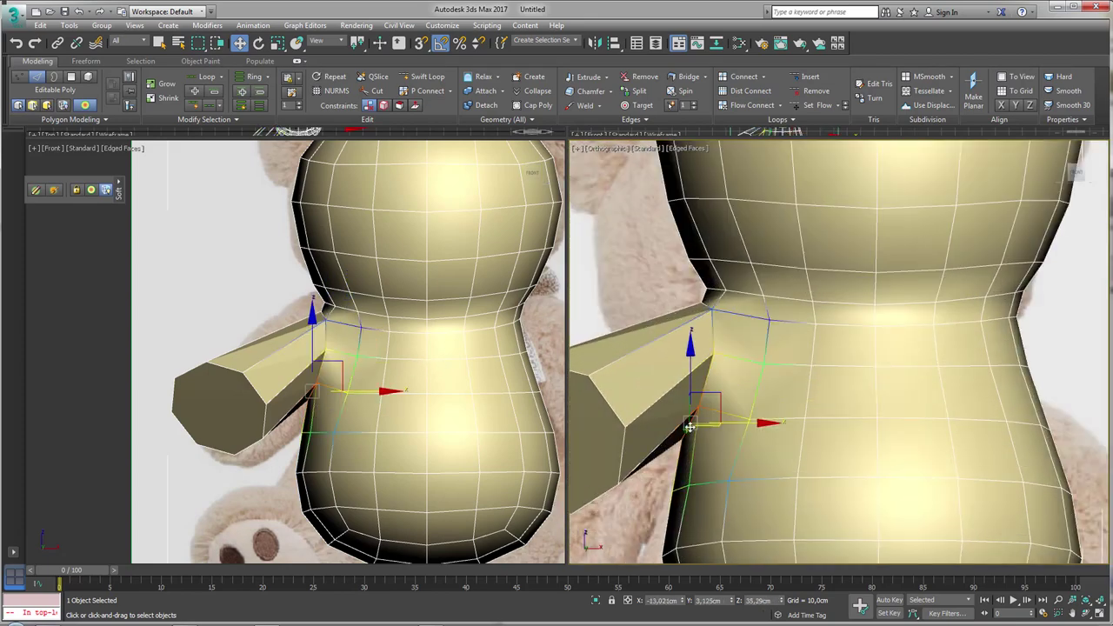
ctrl+click(746, 407)
ctrl+click(788, 378)
ctrl+click(795, 386)
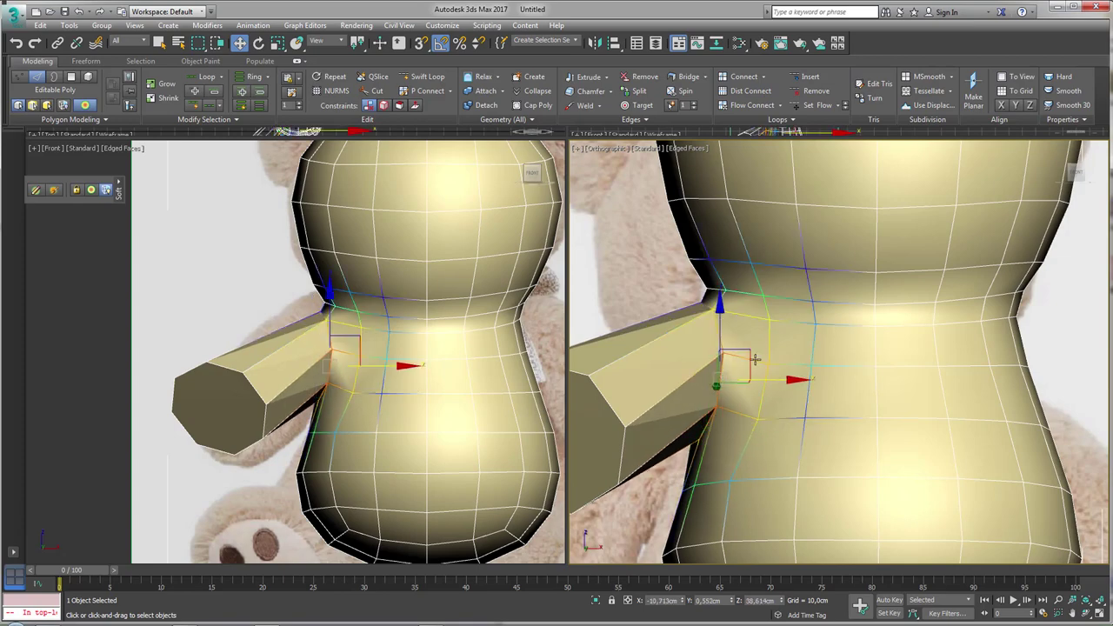
alt+middle_drag(795, 386, 754, 399)
drag(740, 362, 753, 353)
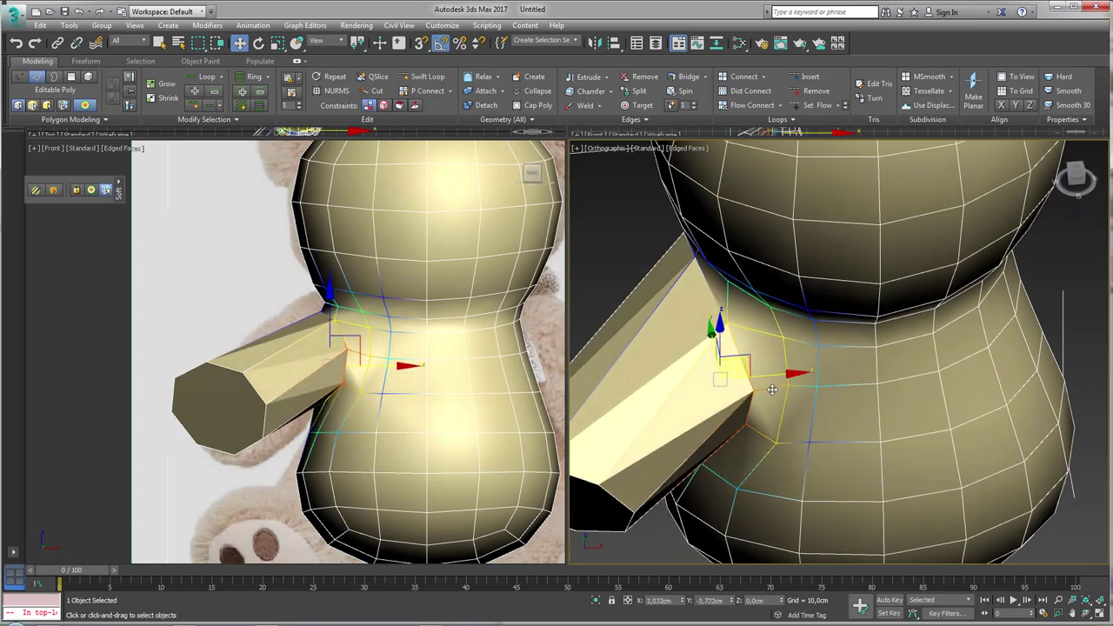
alt+middle_drag(753, 353, 772, 352)
drag(726, 344, 731, 310)
scroll(731, 313, down, 5)
alt+middle_drag(731, 313, 684, 360)
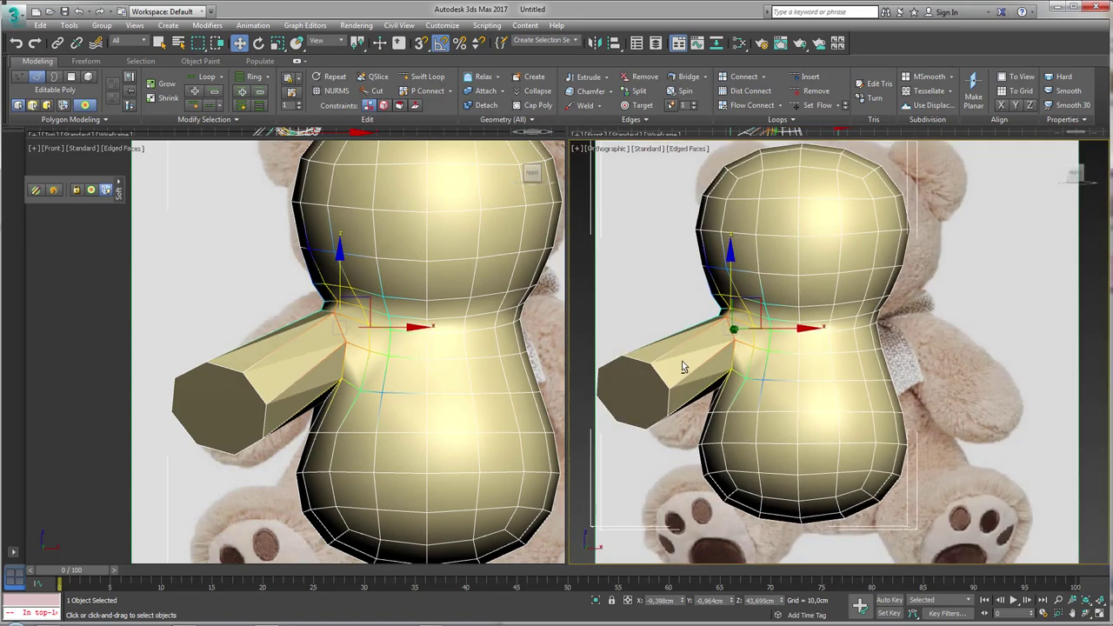
Step: Shift the arm's end cap slightly toward the body and tilt it to angle the arm's end
click(71, 77)
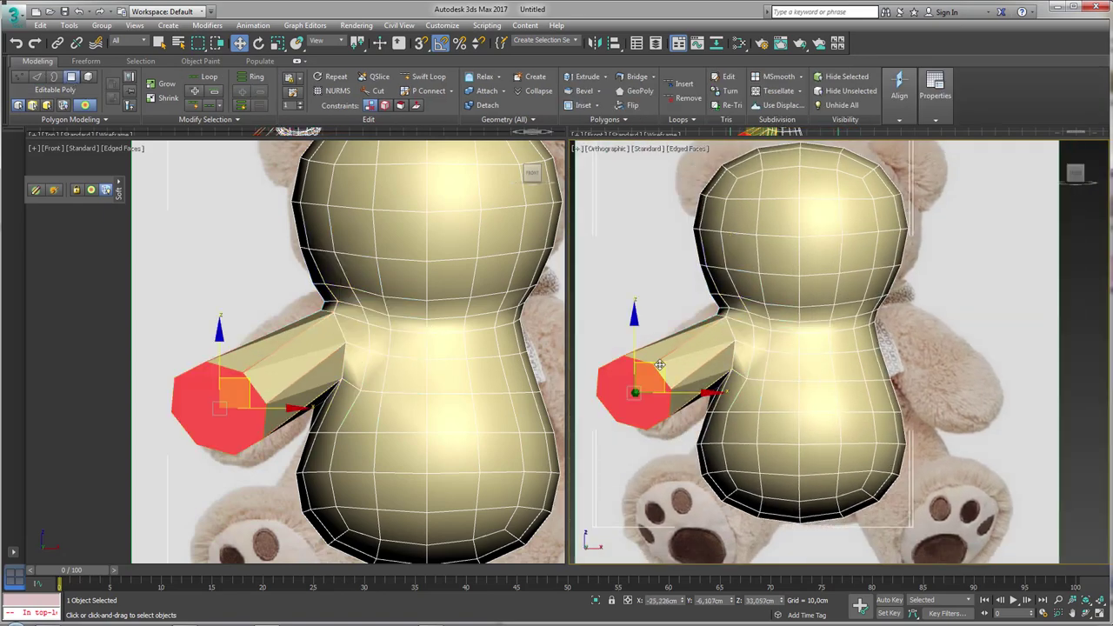
mouse_move(635, 385)
alt+middle_down()
mouse_move(856, 448)
mouse_move(782, 452)
mouse_move(787, 470)
alt+middle_up()
key(r)
key(e)
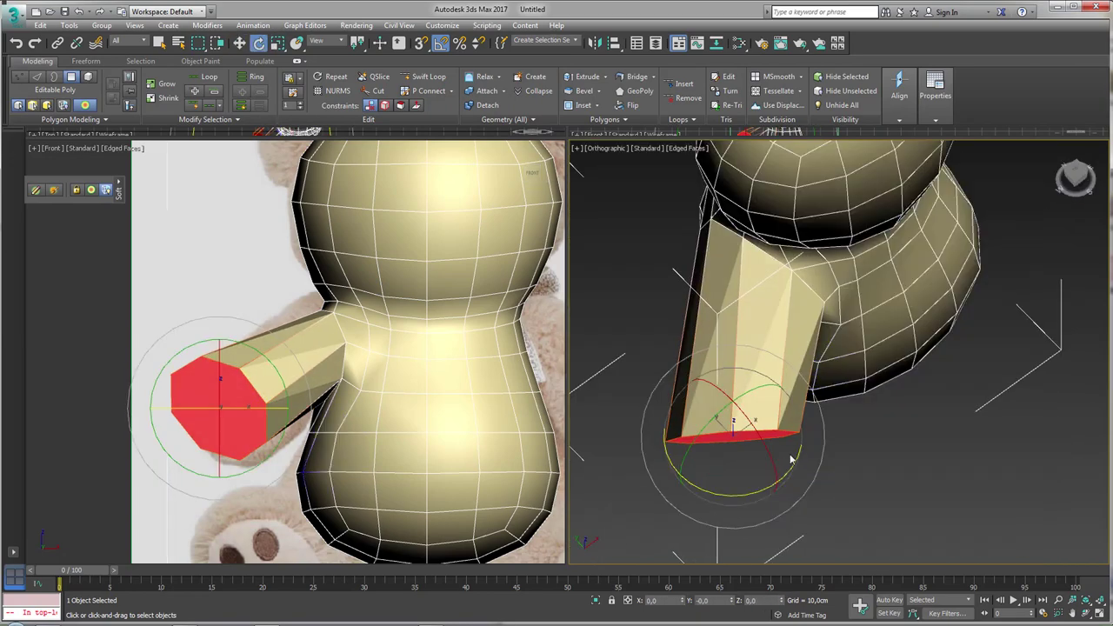
key(w)
drag(740, 409, 766, 402)
alt+middle_drag(766, 402, 742, 333)
drag(738, 337, 765, 330)
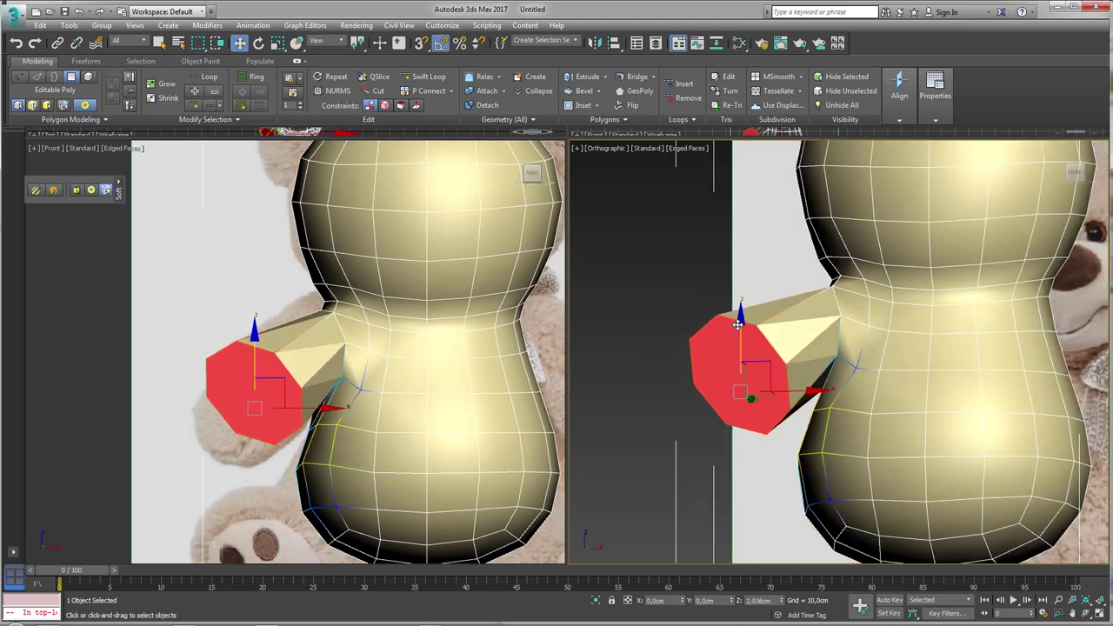
key(e)
mouse_move(766, 331)
alt+middle_down()
mouse_move(911, 375)
mouse_move(783, 337)
mouse_move(623, 379)
alt+middle_up()
scroll(623, 379, down, 3)
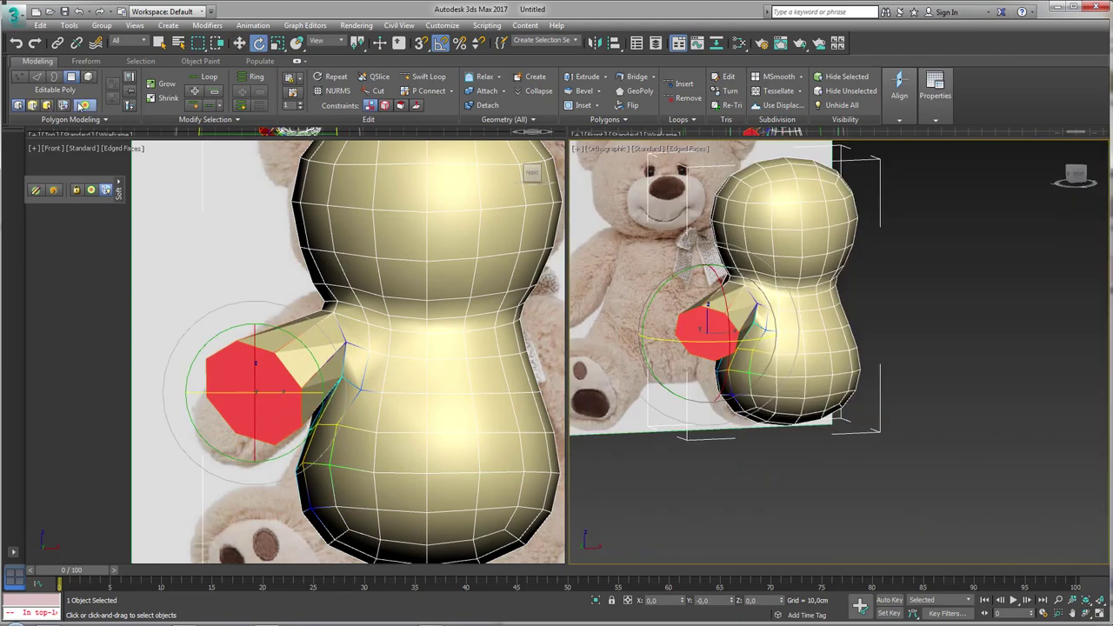
alt+middle_drag(696, 348, 728, 358)
scroll(728, 358, up, 2)
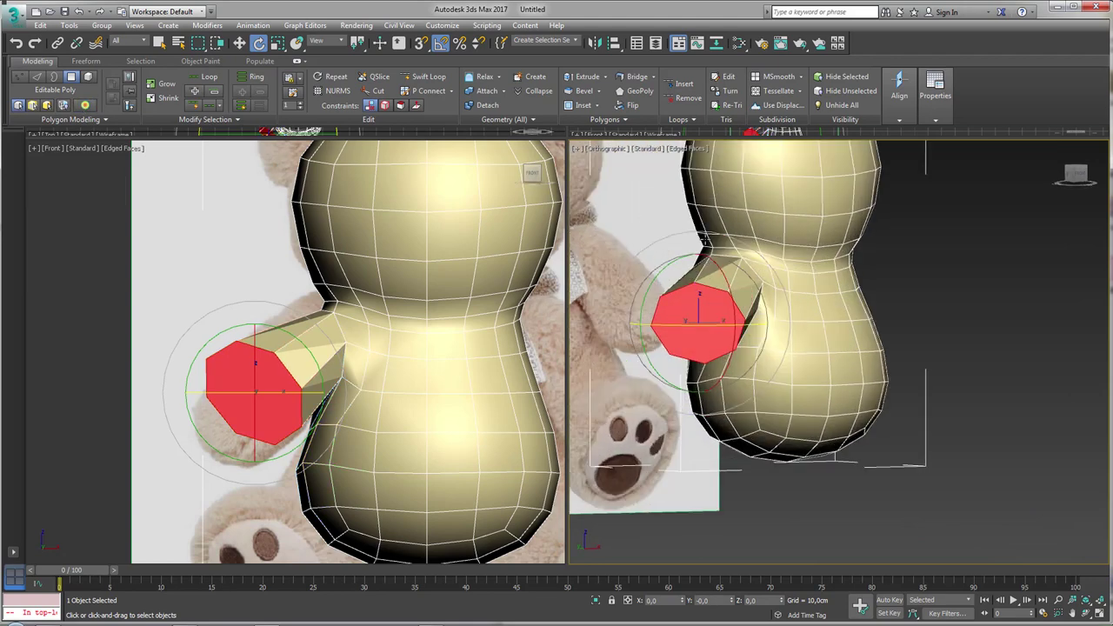
Step: Bevel the arm cap into a smaller, tapered octagonal paw tip framed by a new rim
click(581, 93)
drag(708, 310, 711, 327)
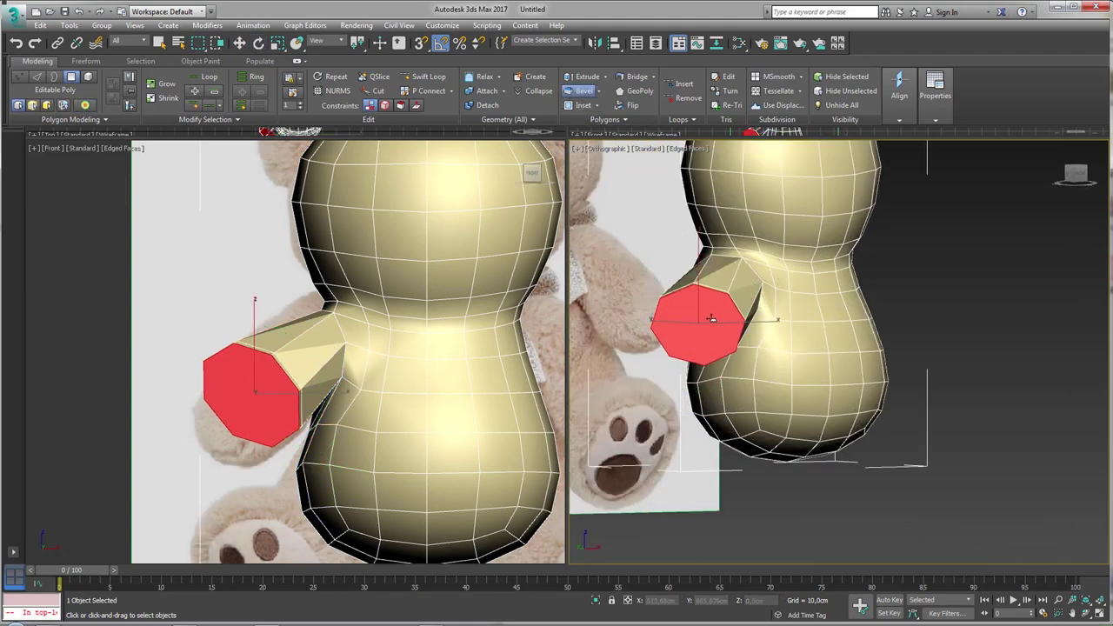
key(e)
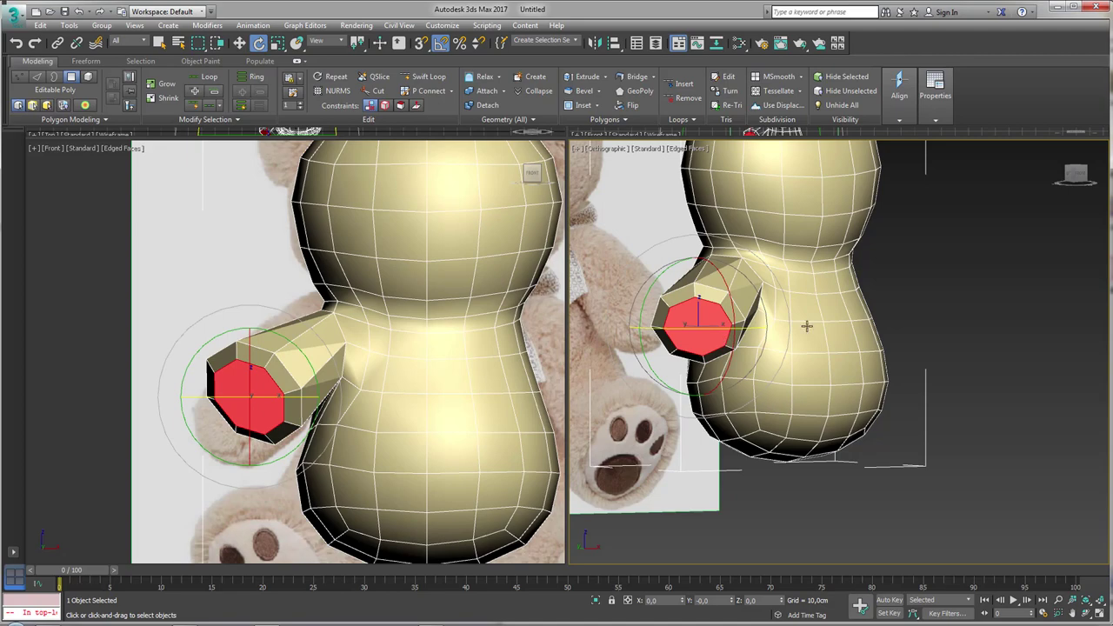
alt+middle_drag(807, 326, 813, 380)
scroll(812, 381, up, 1)
scroll(813, 401, up, 1)
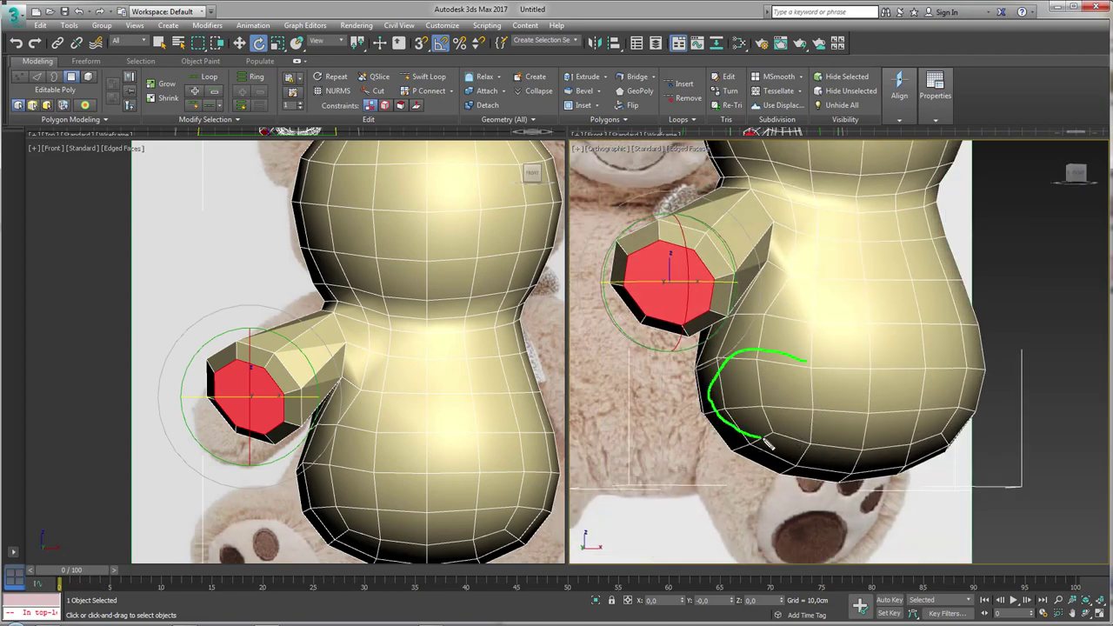
alt+middle_drag(832, 415, 738, 426)
scroll(826, 409, down, 3)
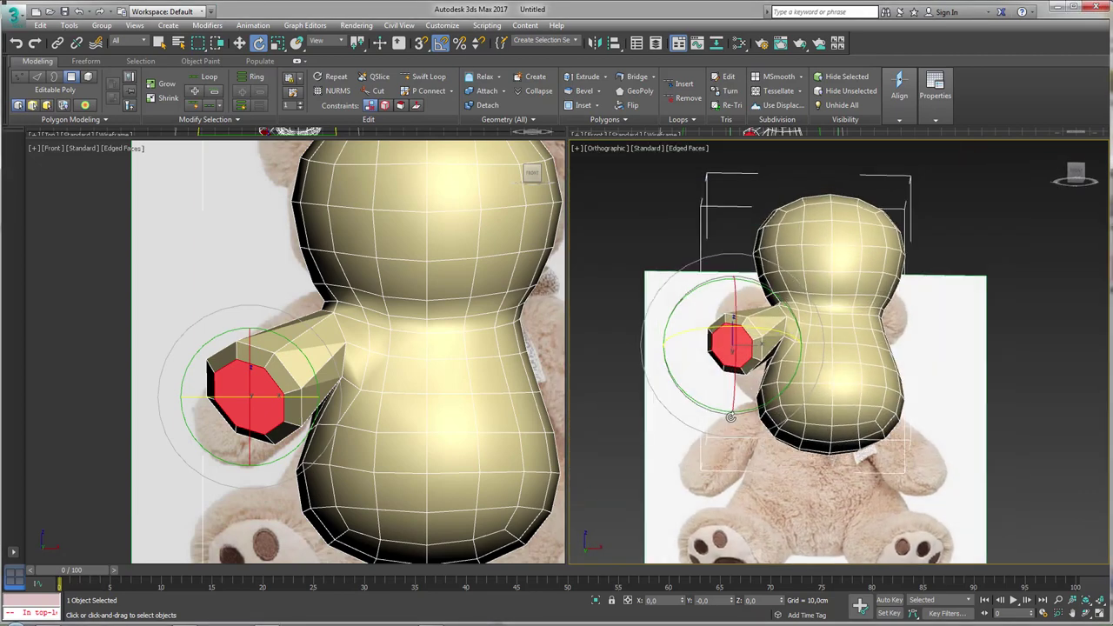
scroll(753, 428, up, 3)
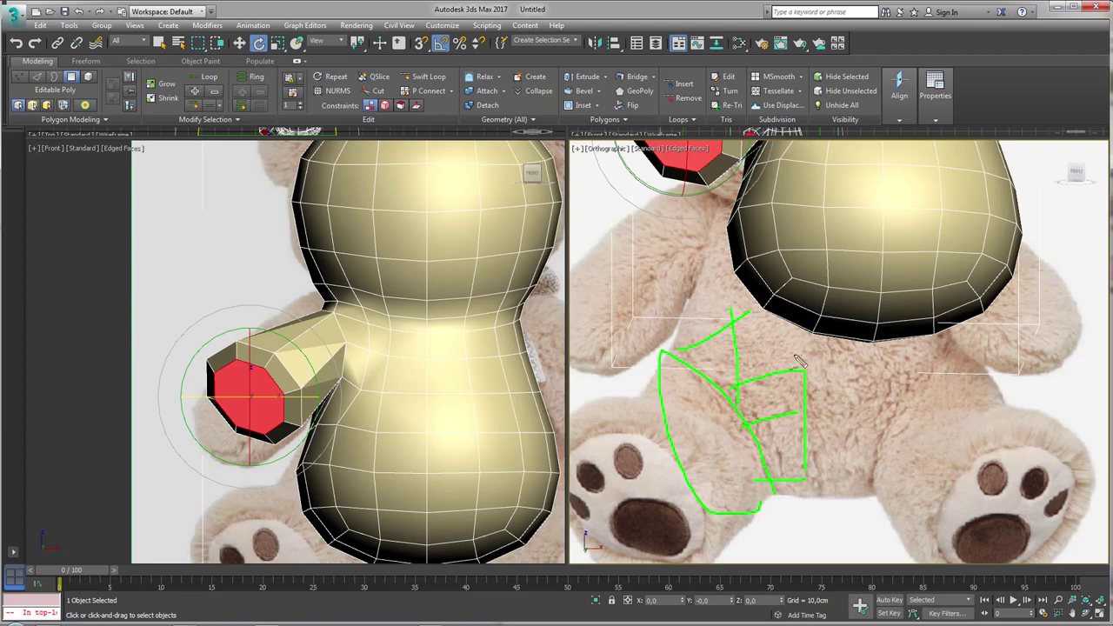
key(Escape)
mouse_move(864, 412)
alt+middle_down()
mouse_move(834, 298)
mouse_move(802, 340)
alt+middle_up()
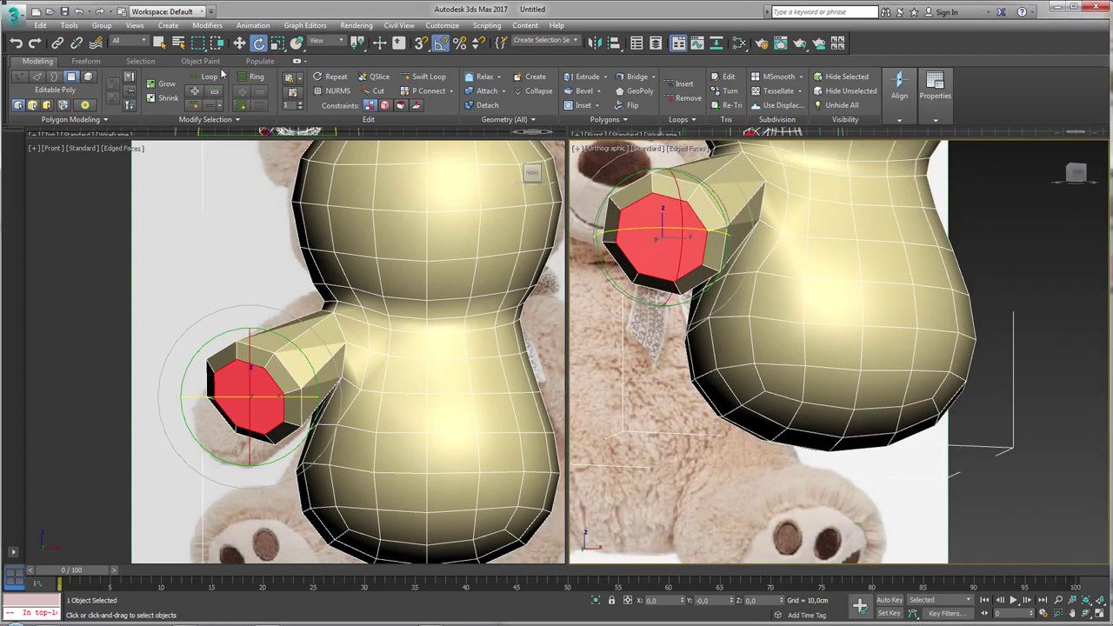
Step: Select three vertices on the lower body's underside to flatten the leg area
click(20, 77)
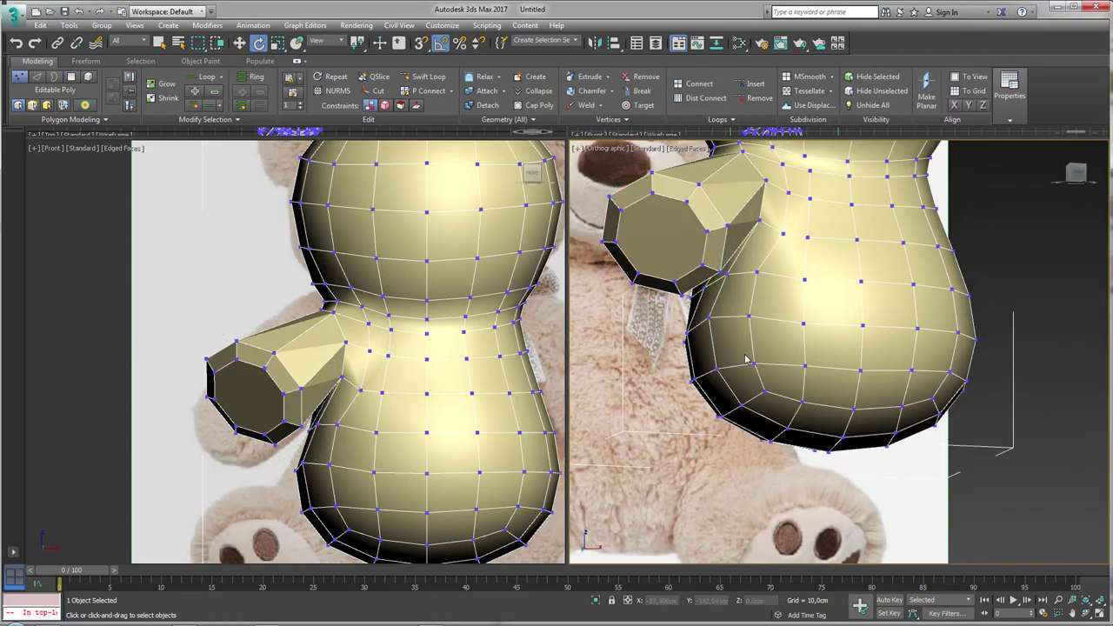
click(71, 76)
mouse_move(820, 342)
alt+middle_down()
mouse_move(852, 356)
mouse_move(853, 380)
mouse_move(835, 352)
mouse_move(868, 363)
alt+middle_up()
scroll(835, 353, up, 3)
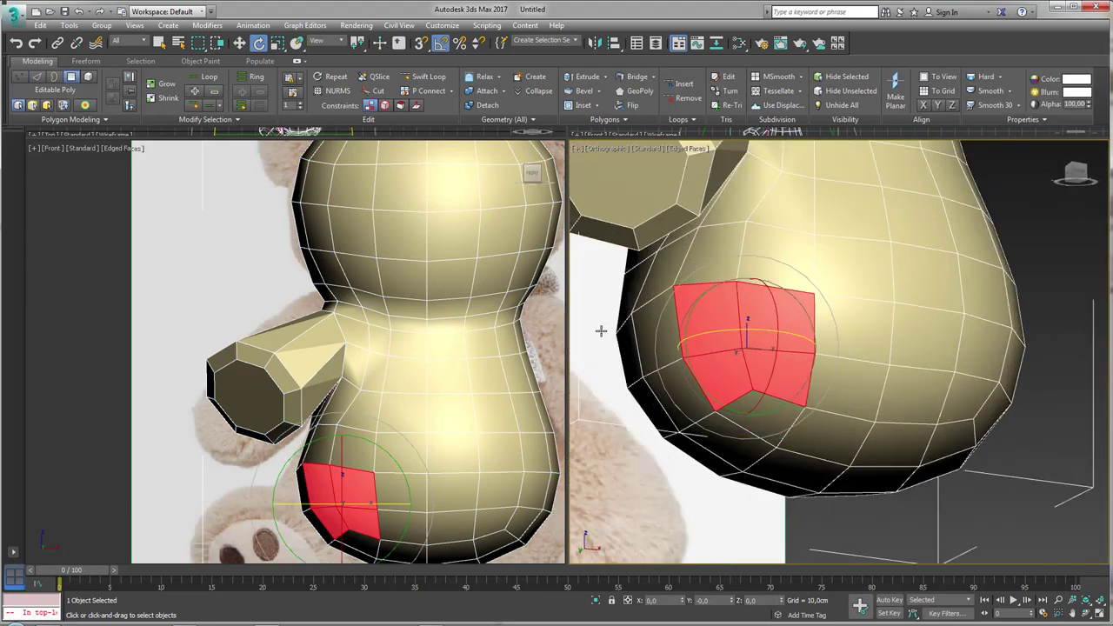
click(20, 77)
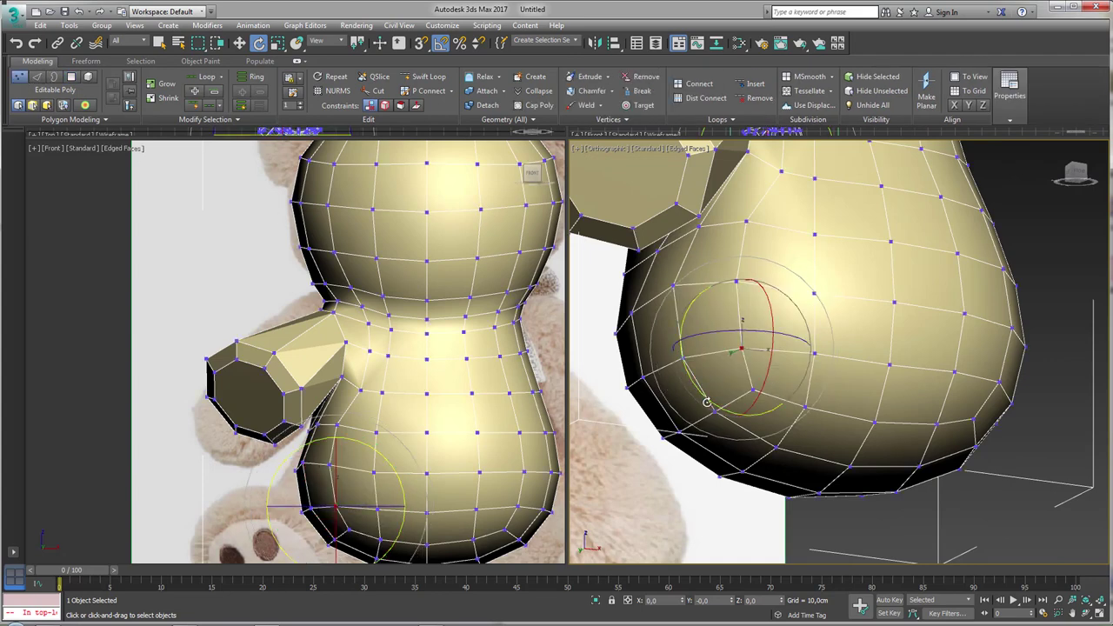
key(w)
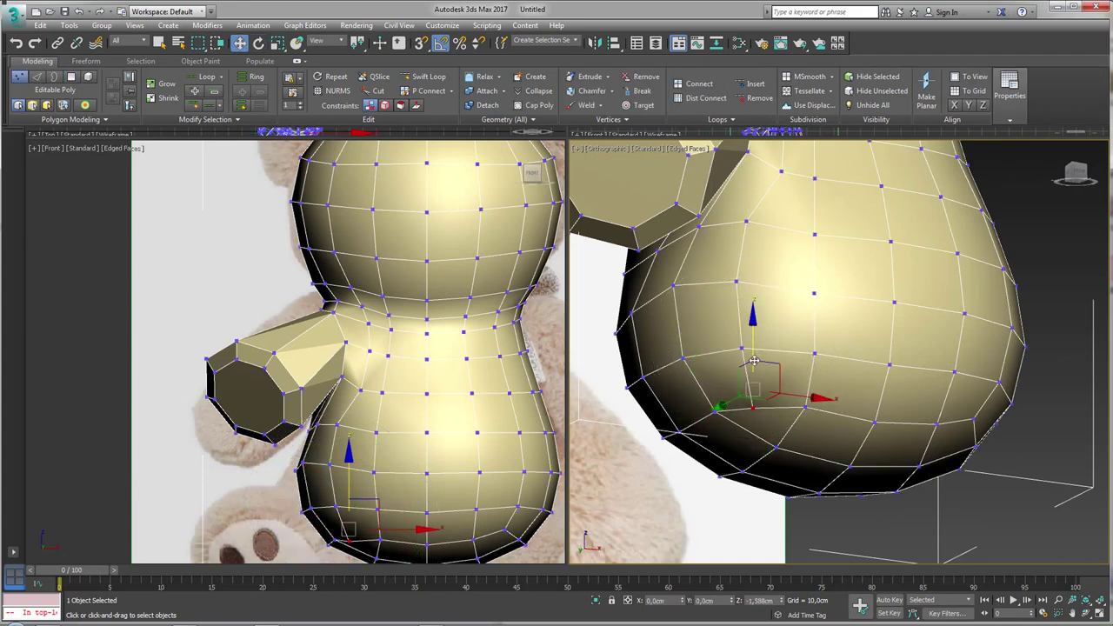
ctrl+click(805, 407)
ctrl+click(776, 447)
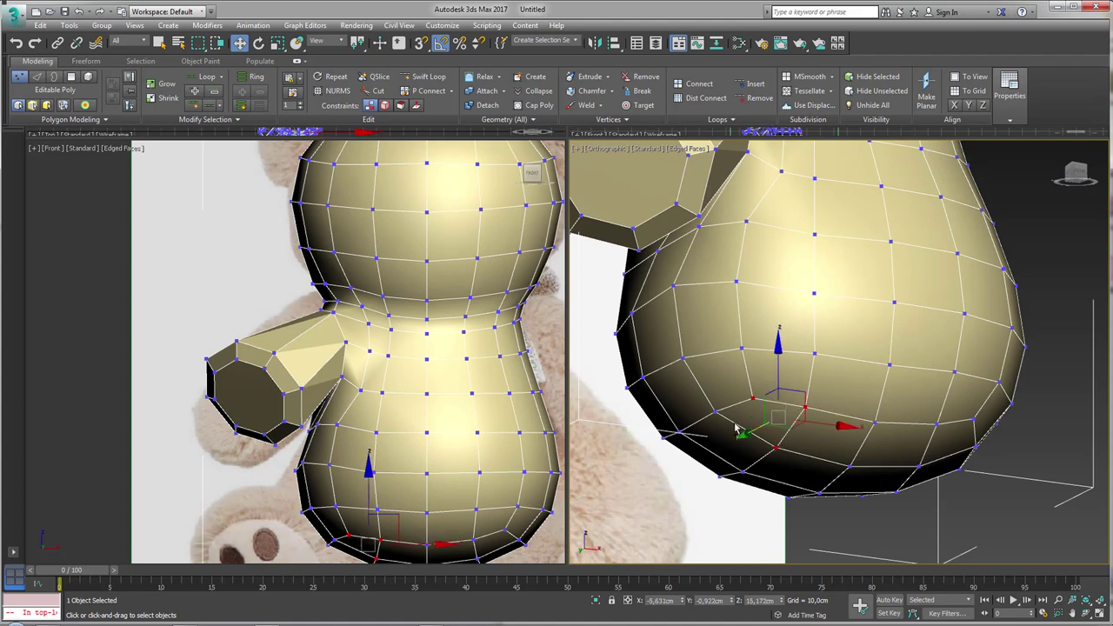
ctrl+click(714, 413)
key(e)
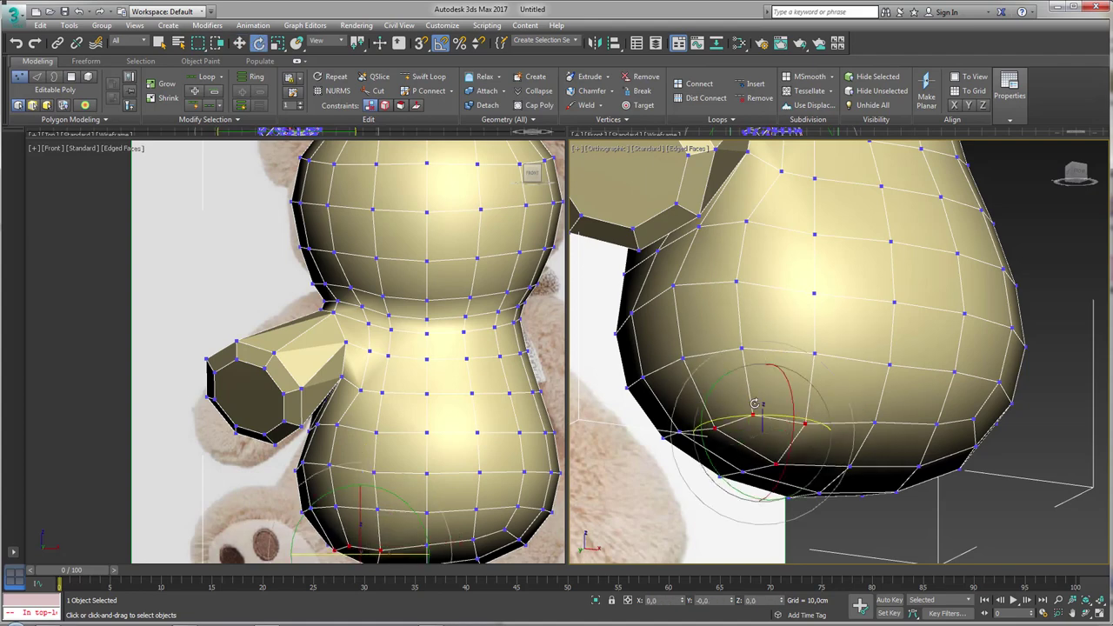
key(w)
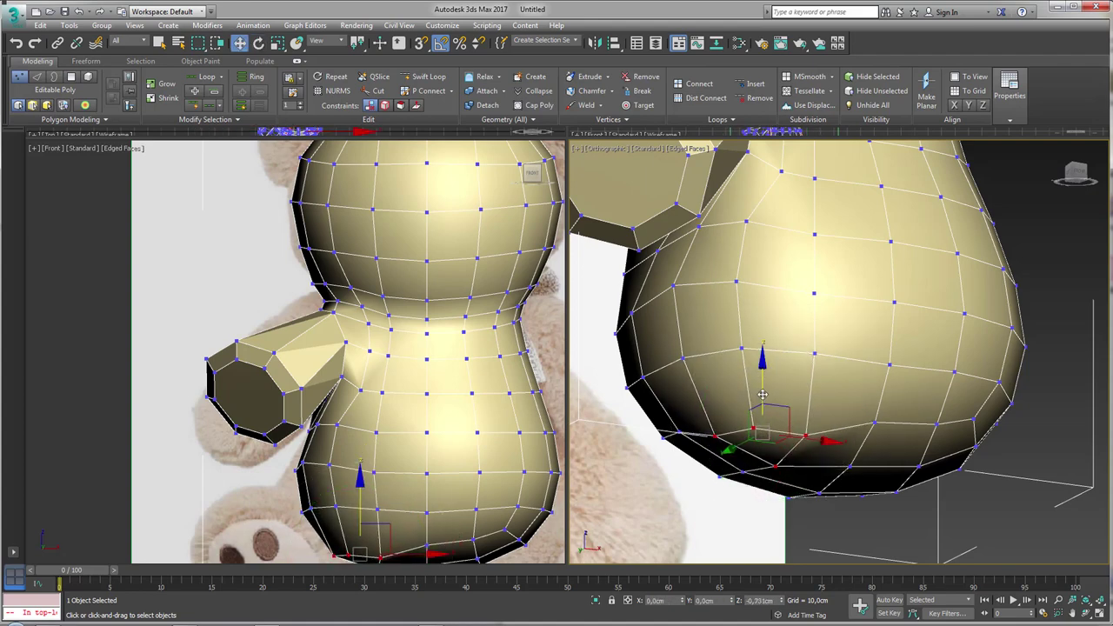
Step: Pick the vertex at the leg's centre and convert it to its four surrounding faces
mouse_move(769, 396)
alt+middle_down()
mouse_move(765, 376)
mouse_move(736, 383)
alt+middle_up()
click(738, 348)
ctrl+click(71, 77)
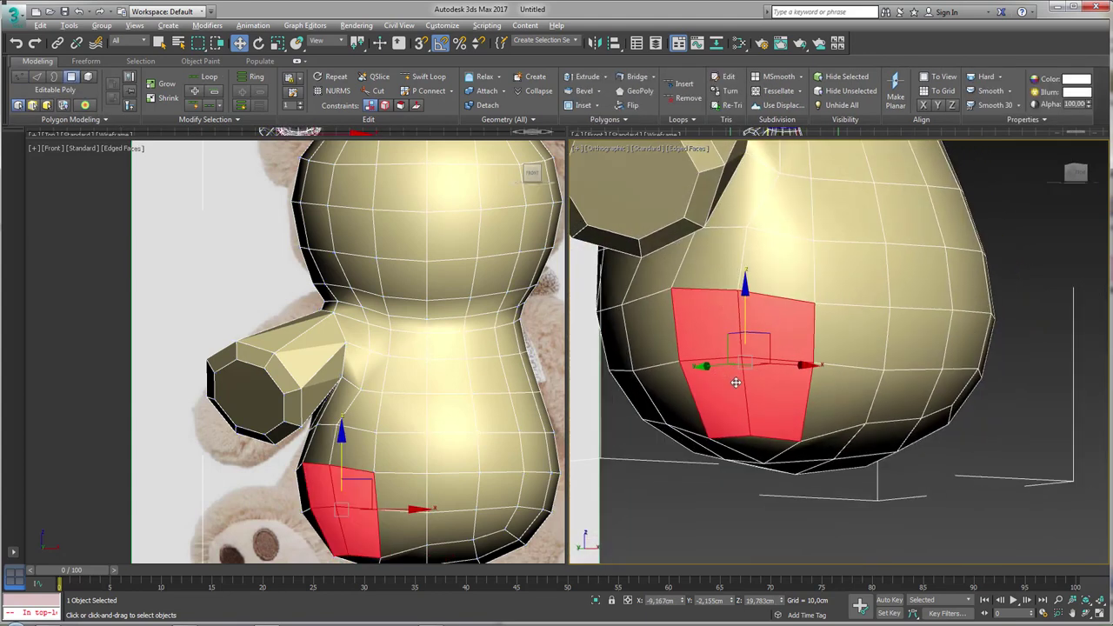
Step: Remove the inner dividing edges of the lower-body leg patch and select the merged face
ctrl+shift+click(37, 78)
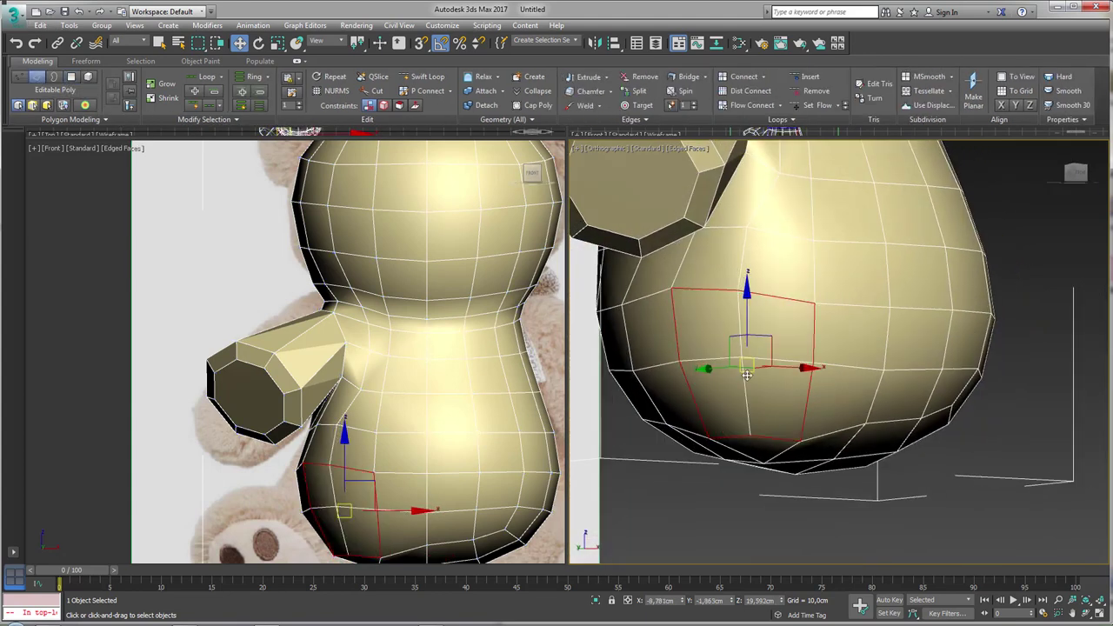
click(18, 77)
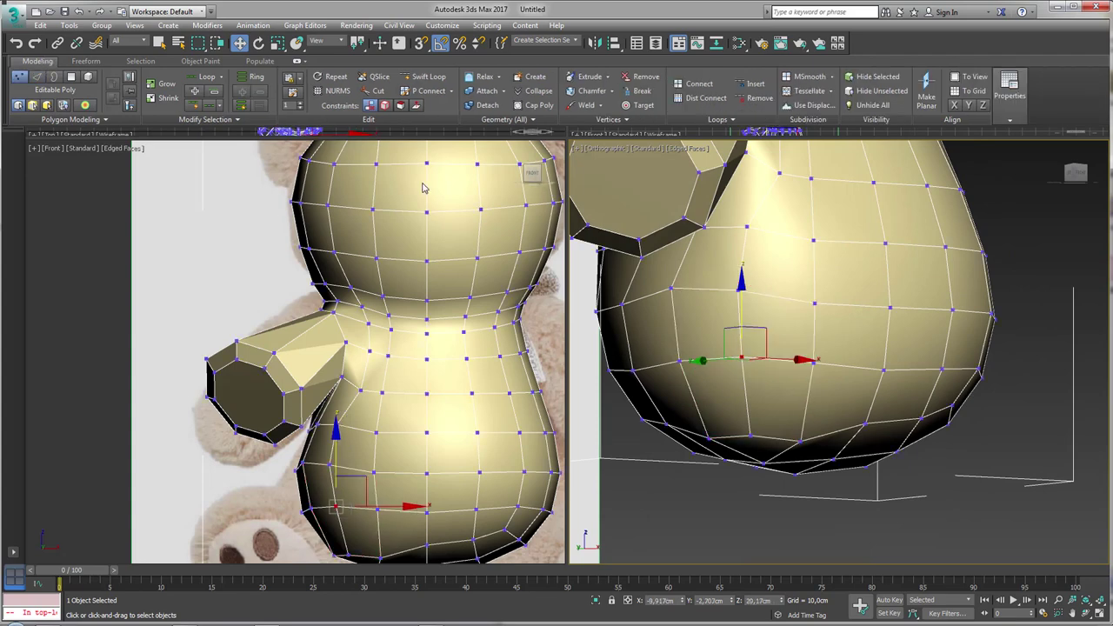
click(40, 79)
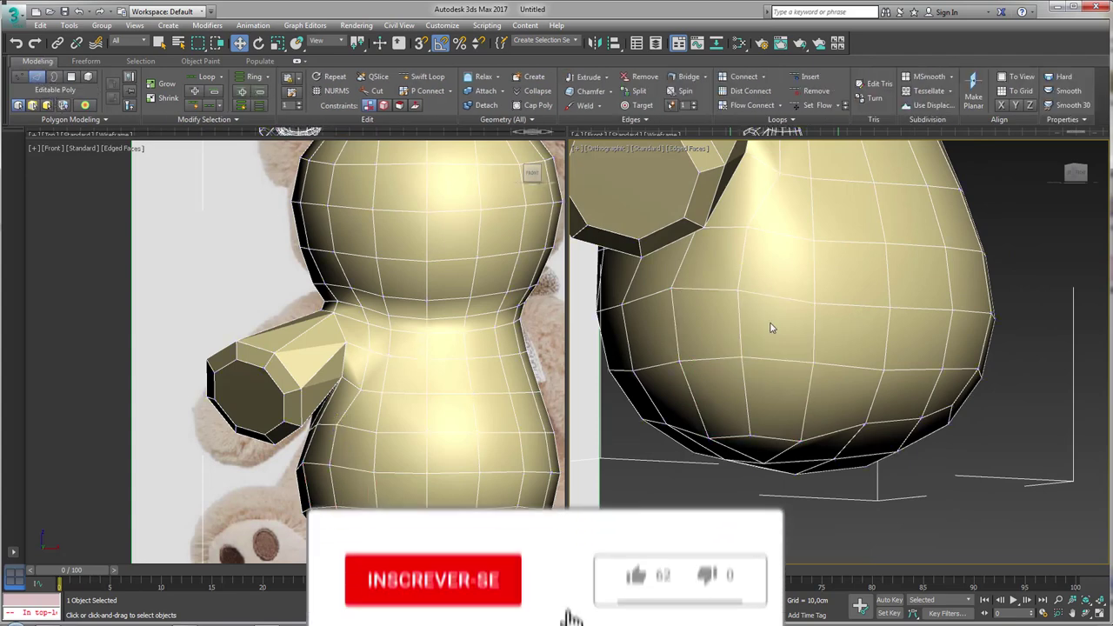
click(19, 77)
click(38, 78)
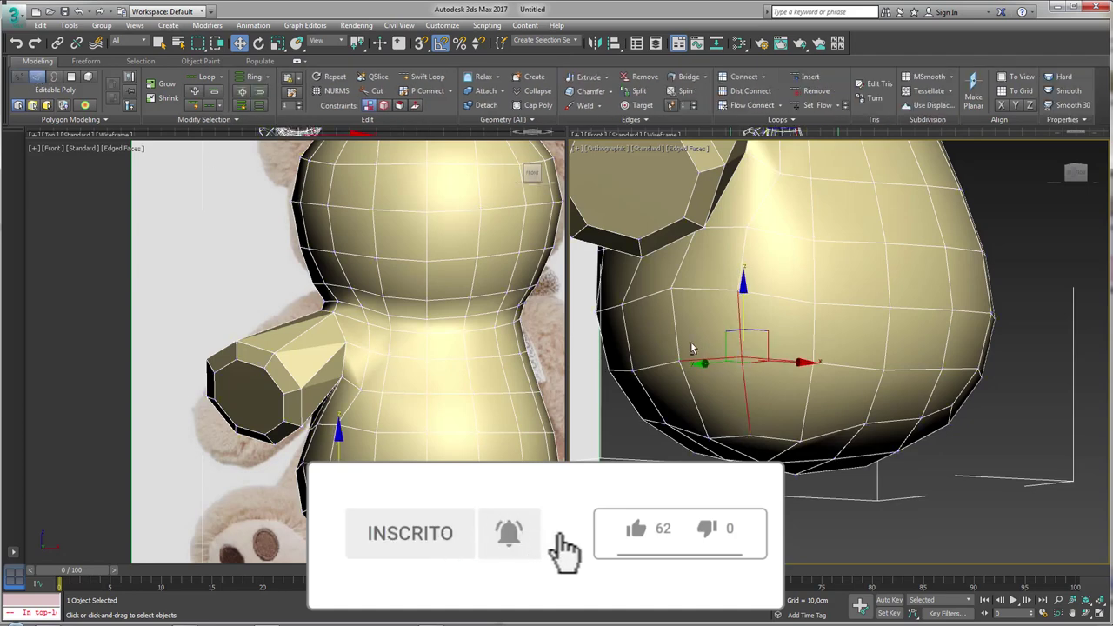
scroll(692, 348, up, 1)
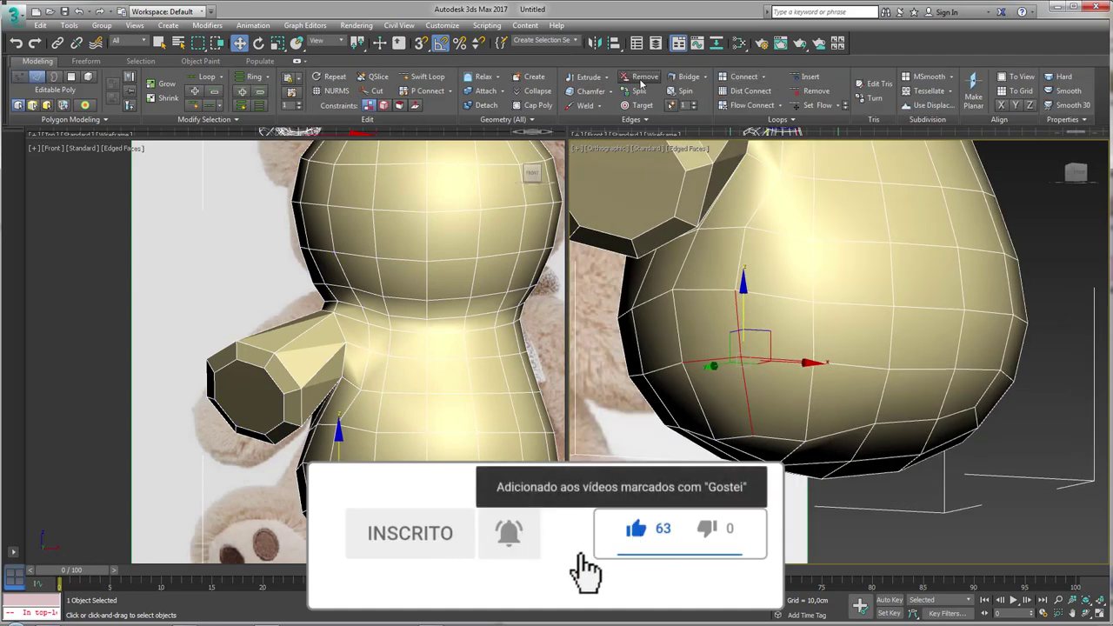
click(739, 386)
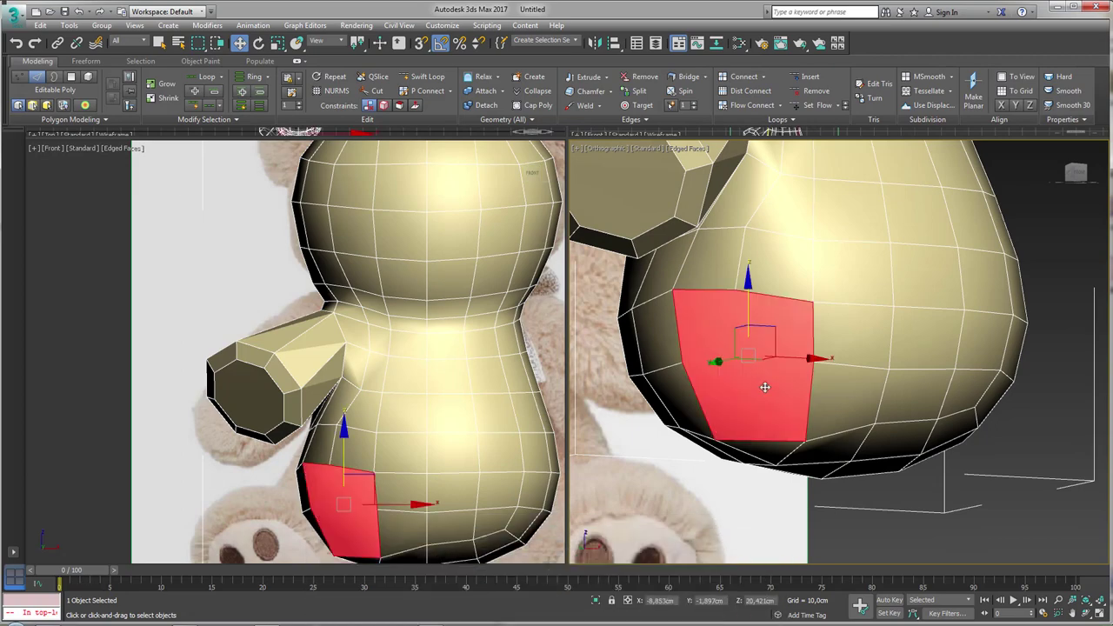
Step: Make the leg face a regular octagon with GeoPoly and scale it up slightly
click(644, 96)
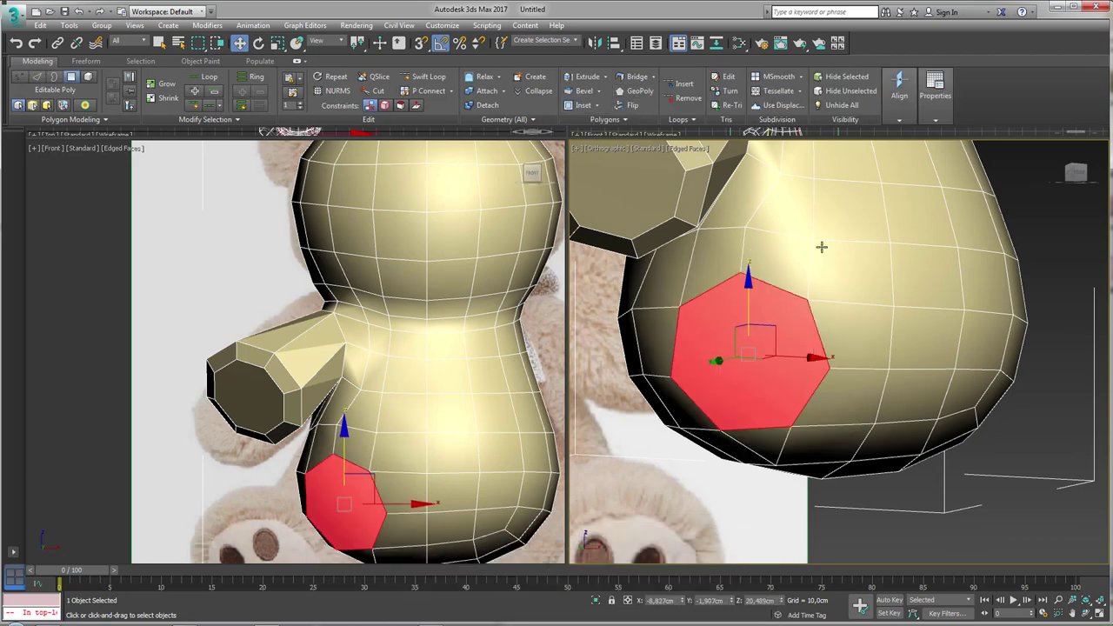
alt+middle_drag(820, 246, 817, 408)
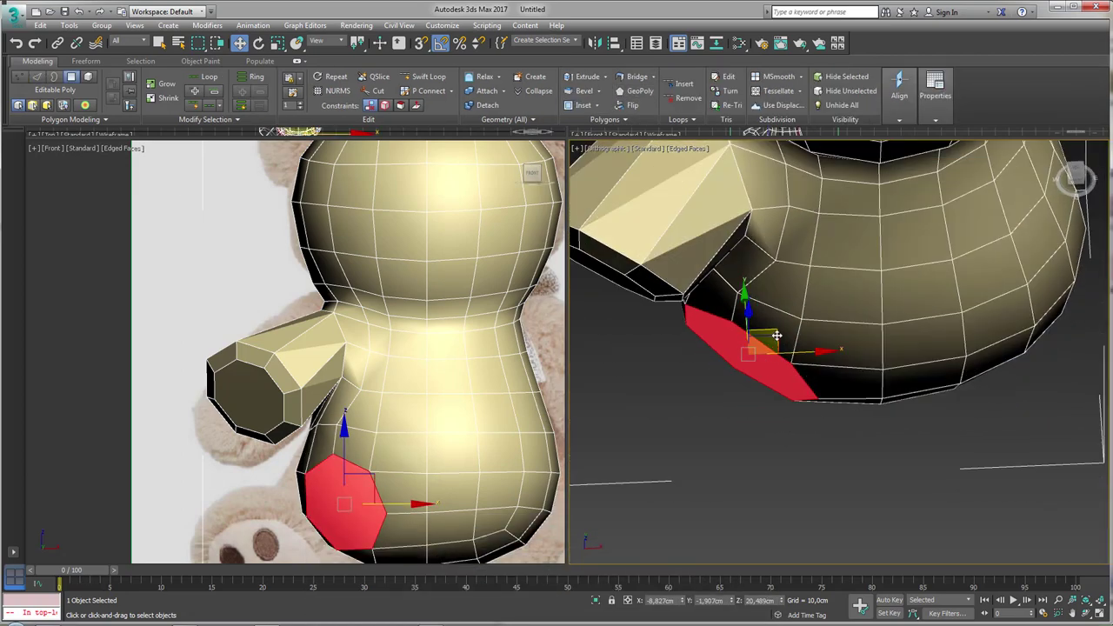
key(e)
key(r)
mouse_move(770, 360)
alt+middle_down()
mouse_move(774, 380)
mouse_move(759, 340)
alt+middle_up()
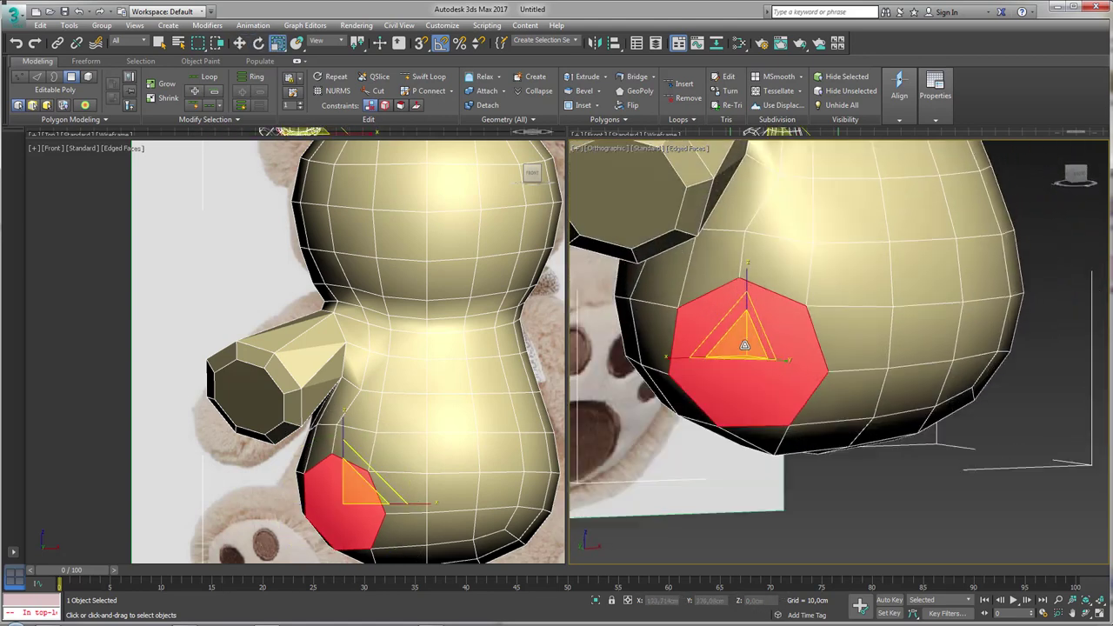
drag(759, 339, 759, 333)
scroll(759, 333, down, 1)
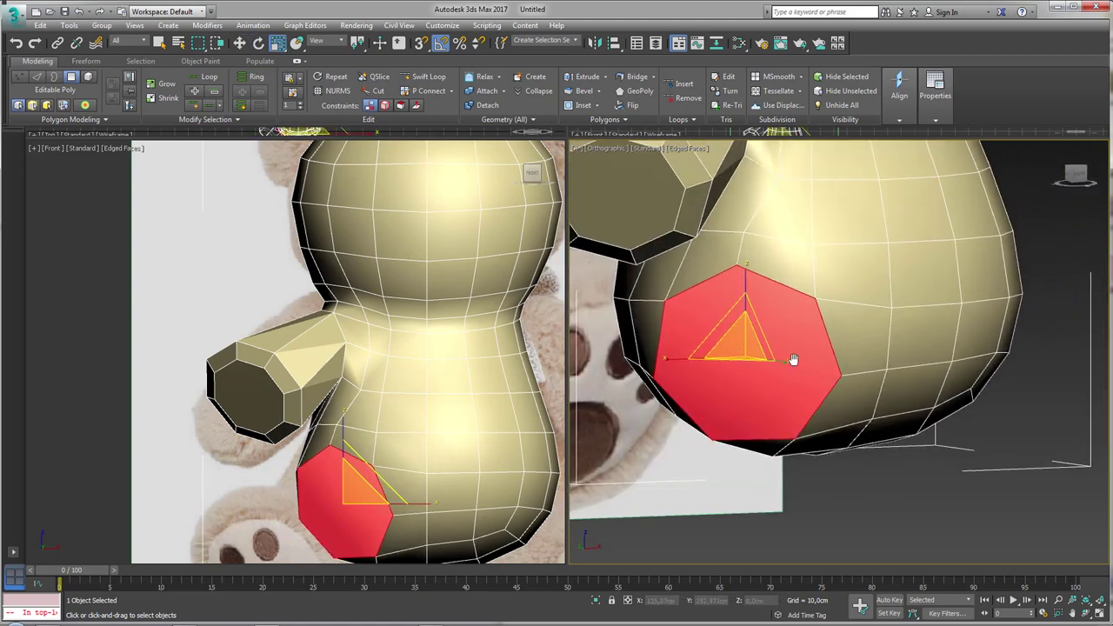
scroll(790, 358, down, 3)
scroll(748, 395, down, 2)
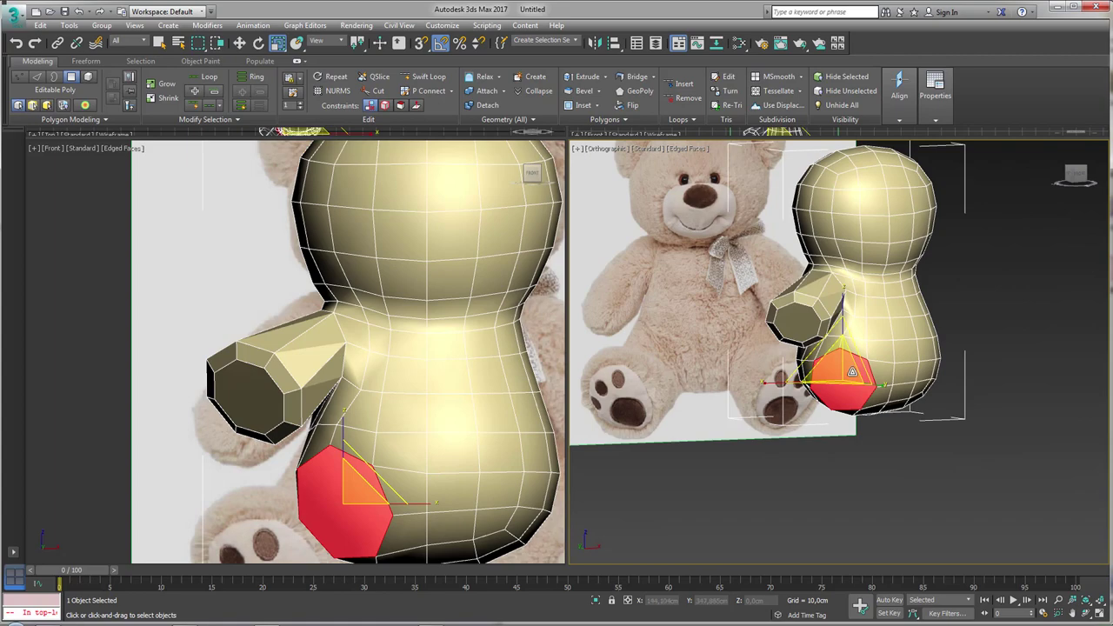
Step: Rotate the octagonal leg face to tilt it slightly outward
alt+middle_drag(883, 401, 852, 472)
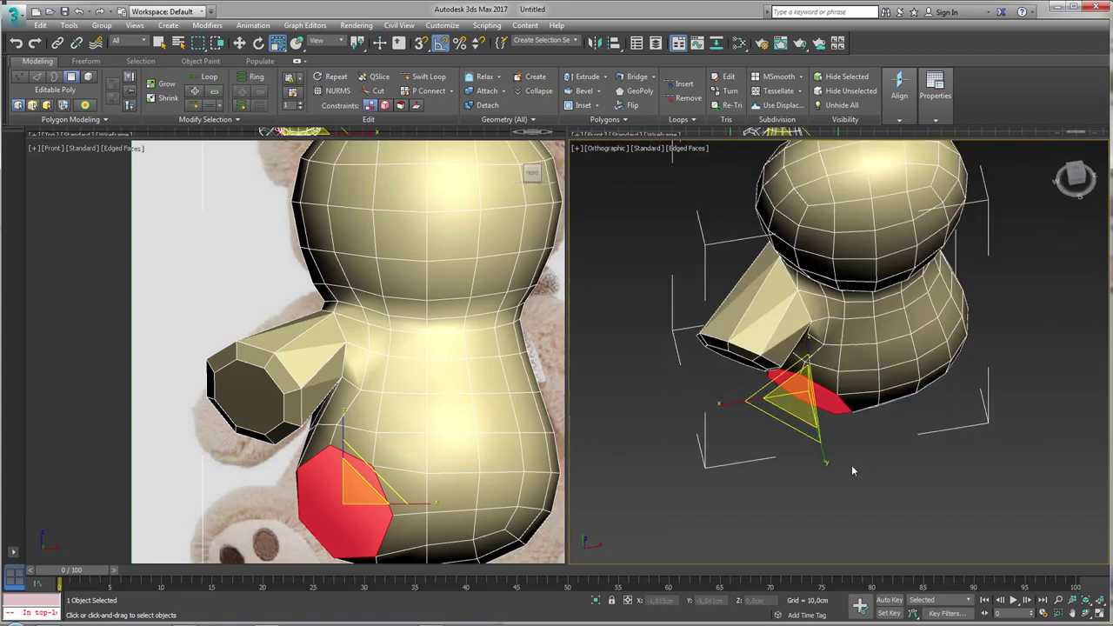
key(e)
drag(809, 447, 805, 447)
alt+middle_drag(807, 447, 787, 383)
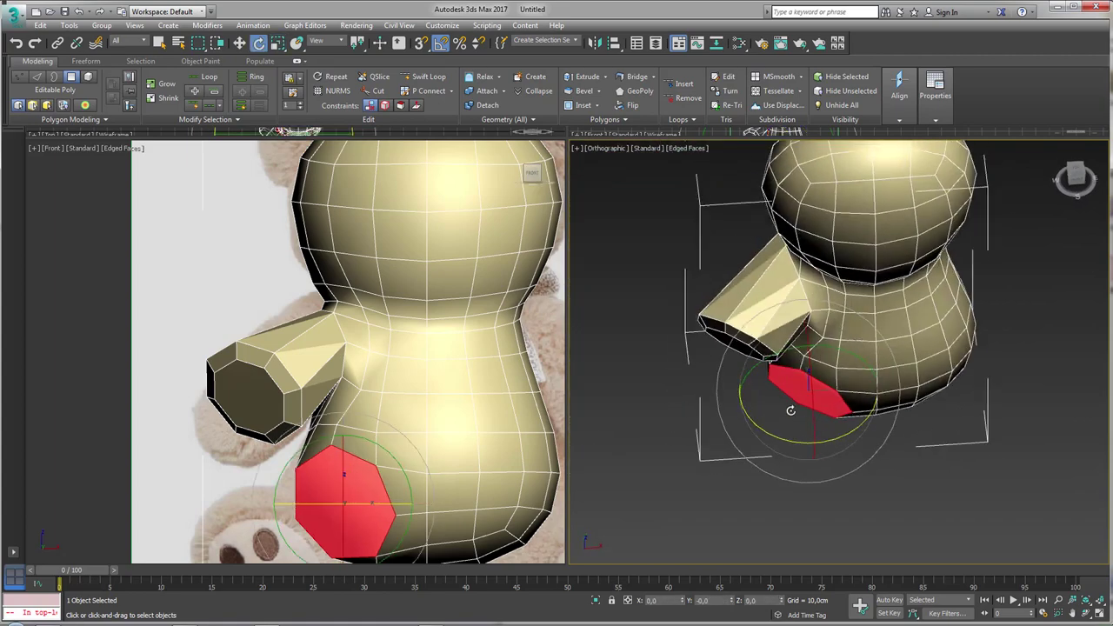
click(596, 90)
Step: Extrude the round face into a short leg, push its end outward and rotate it about 10 degrees
drag(787, 353, 813, 378)
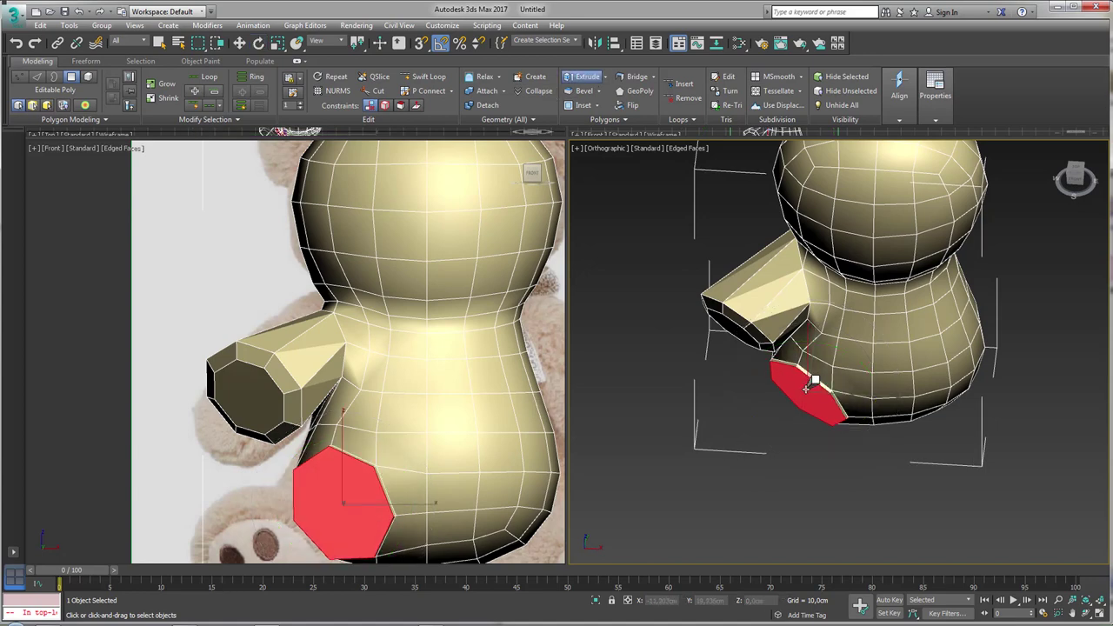
click(823, 393)
alt+middle_drag(823, 394, 808, 382)
drag(793, 409, 805, 439)
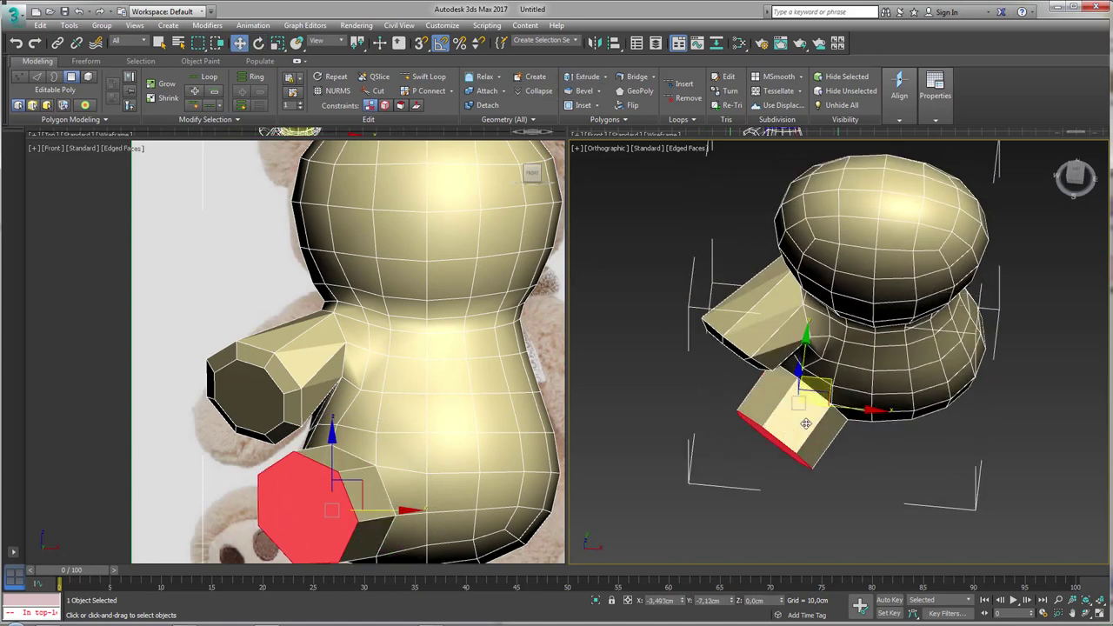
mouse_move(805, 439)
alt+middle_down()
mouse_move(824, 487)
mouse_move(840, 459)
mouse_move(749, 470)
alt+middle_up()
key(e)
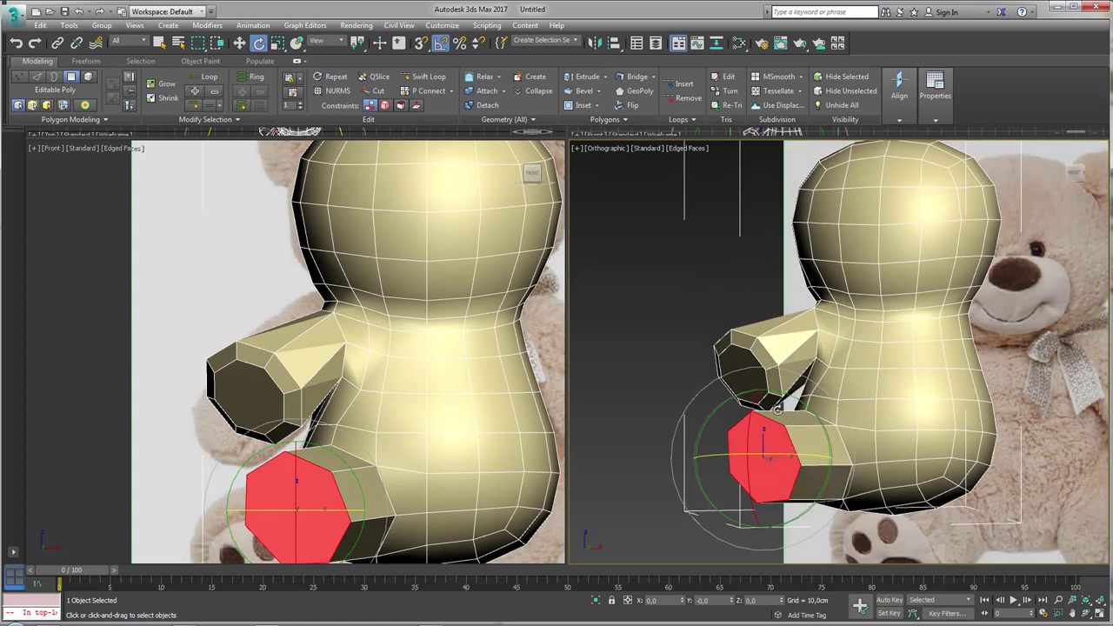
drag(747, 473, 745, 477)
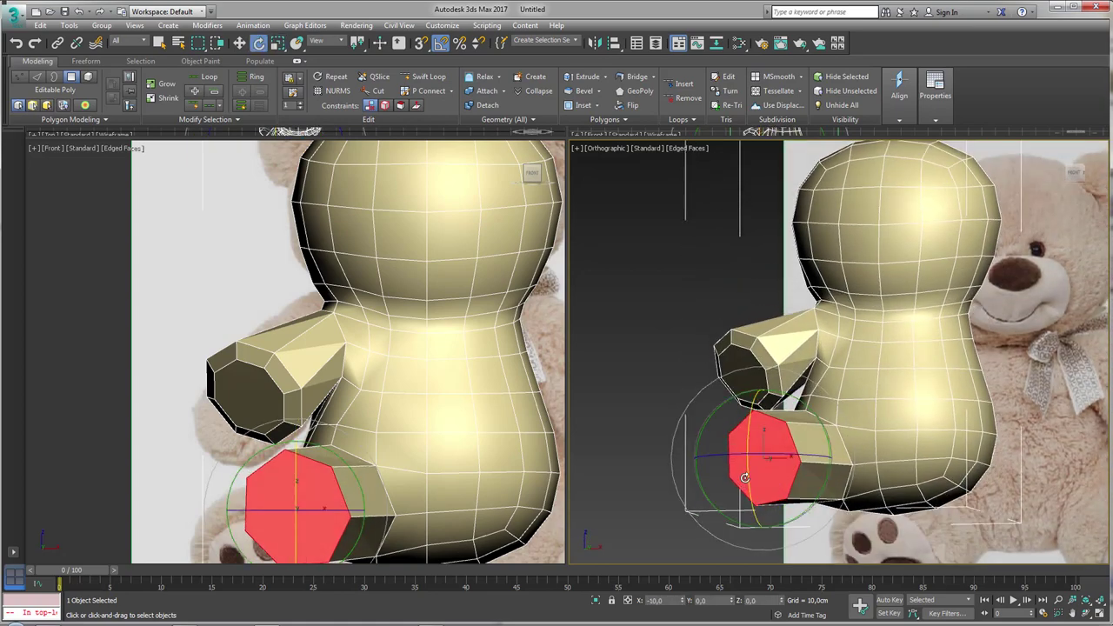
mouse_move(745, 479)
alt+middle_down()
mouse_move(816, 528)
mouse_move(661, 203)
alt+middle_up()
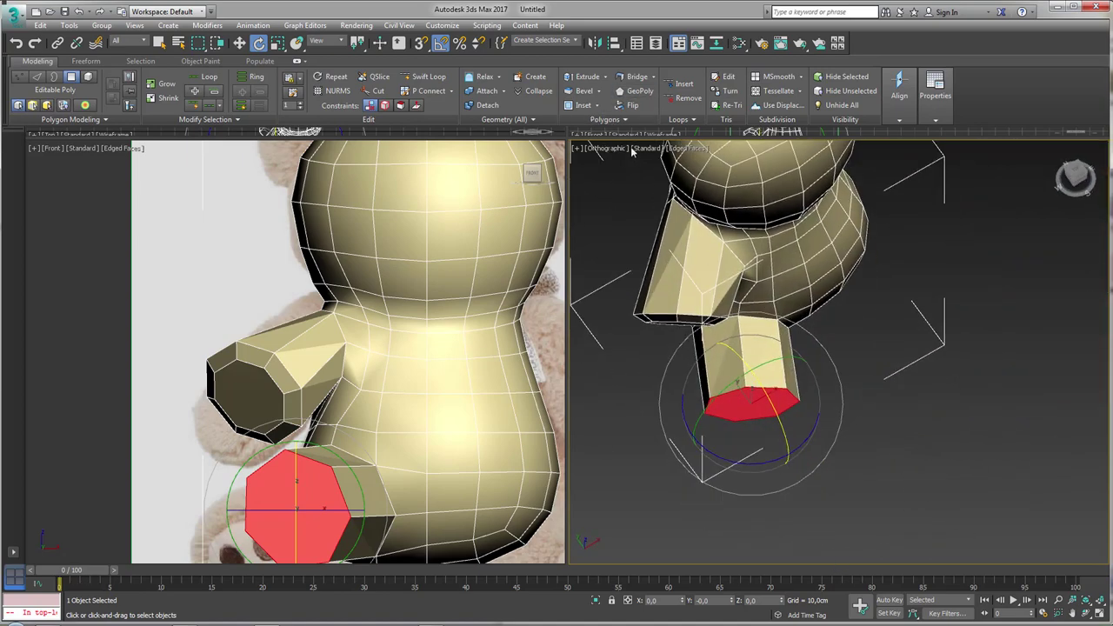
Step: Bevel the leg's end face into a smaller, tapered octagonal cap
click(584, 92)
key(shift+z)
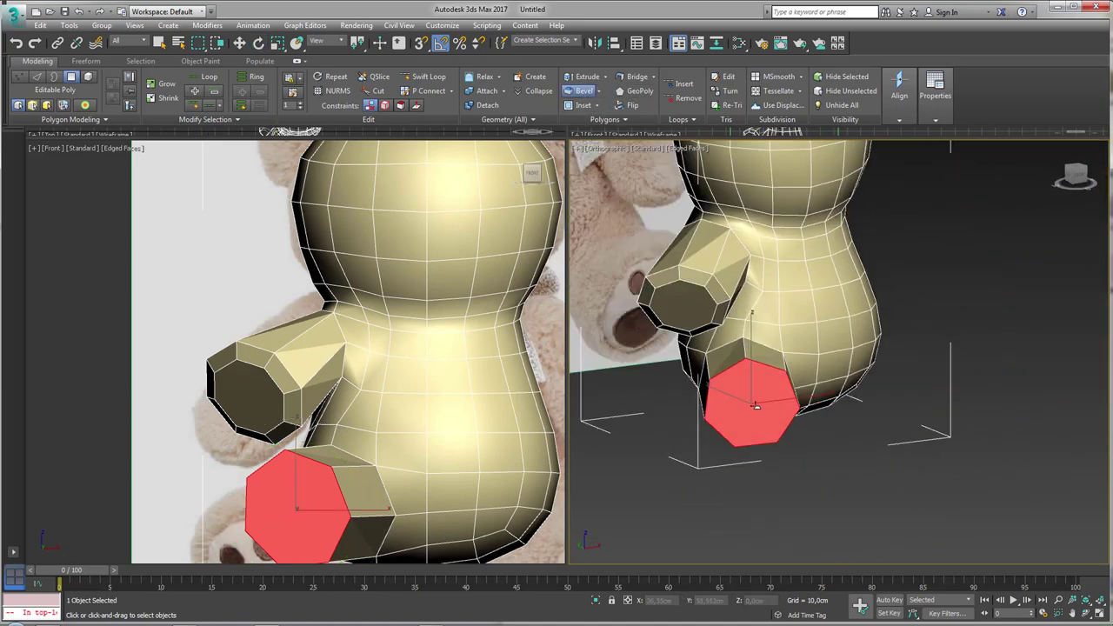
drag(759, 392, 759, 374)
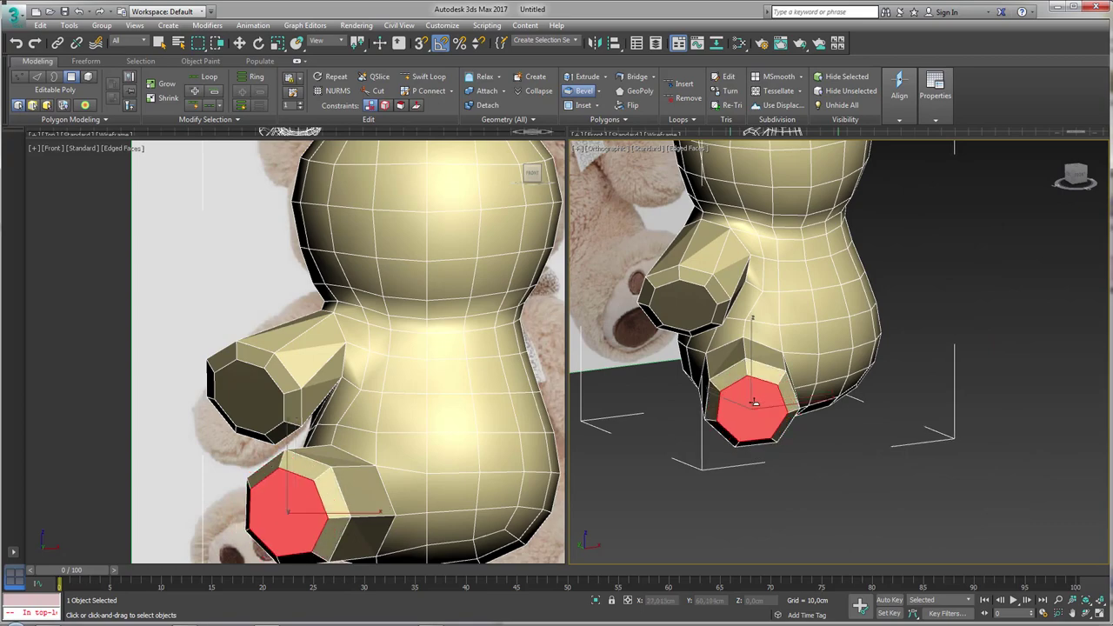
key(e)
mouse_move(759, 374)
alt+middle_down()
mouse_move(770, 423)
mouse_move(766, 398)
alt+middle_up()
key(w)
Step: Grow the cap selection to include its bevel ring and raise the leg's end to match the photo's foot
click(165, 84)
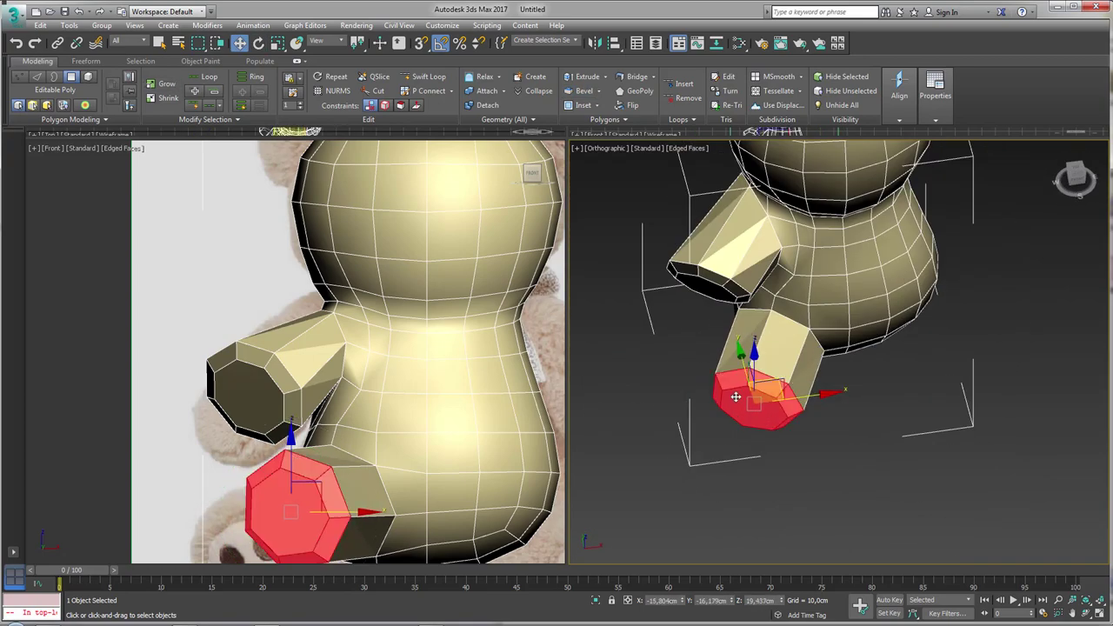
alt+middle_drag(842, 445, 811, 426)
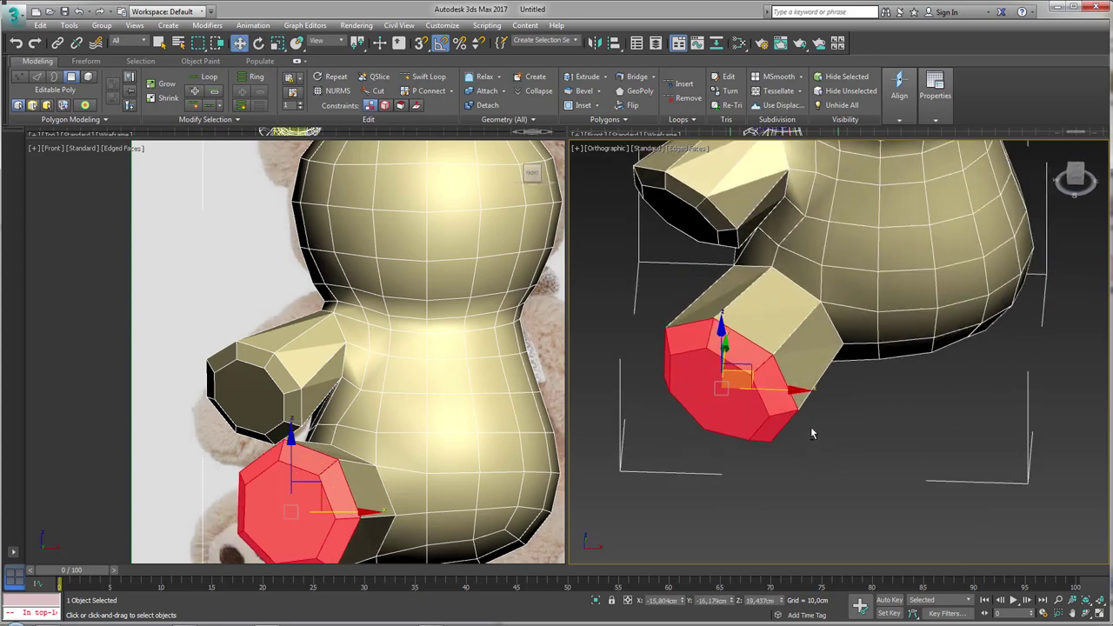
scroll(327, 406, down, 3)
scroll(327, 406, up, 3)
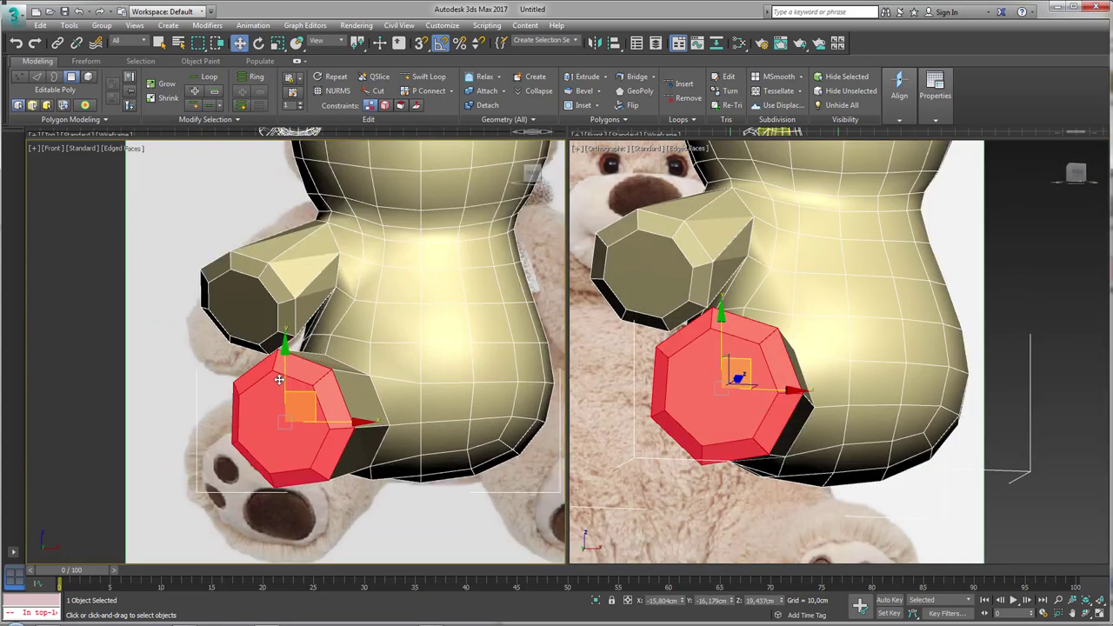
drag(278, 380, 280, 372)
scroll(394, 453, down, 4)
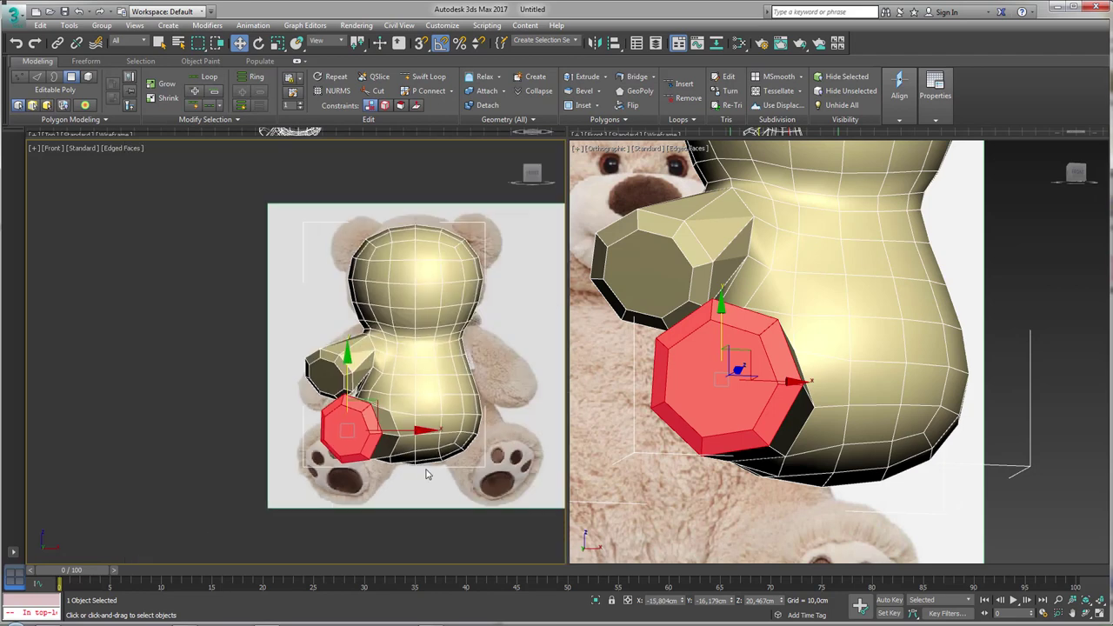
middle_drag(460, 389, 439, 378)
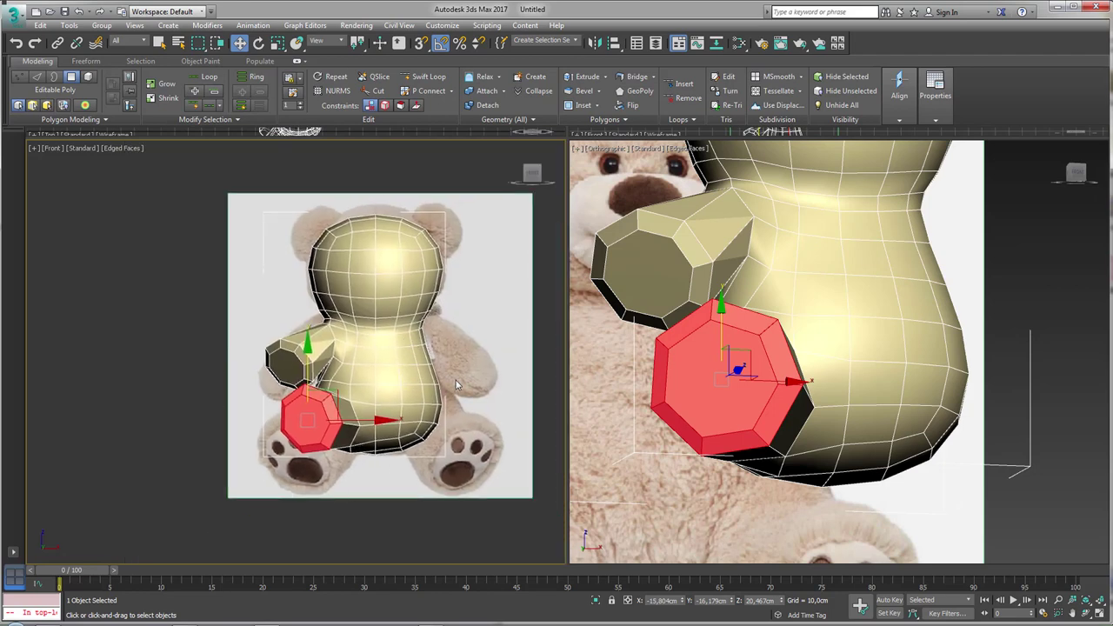
Step: Select and delete the right-half faces of the bear mesh
drag(391, 514, 392, 511)
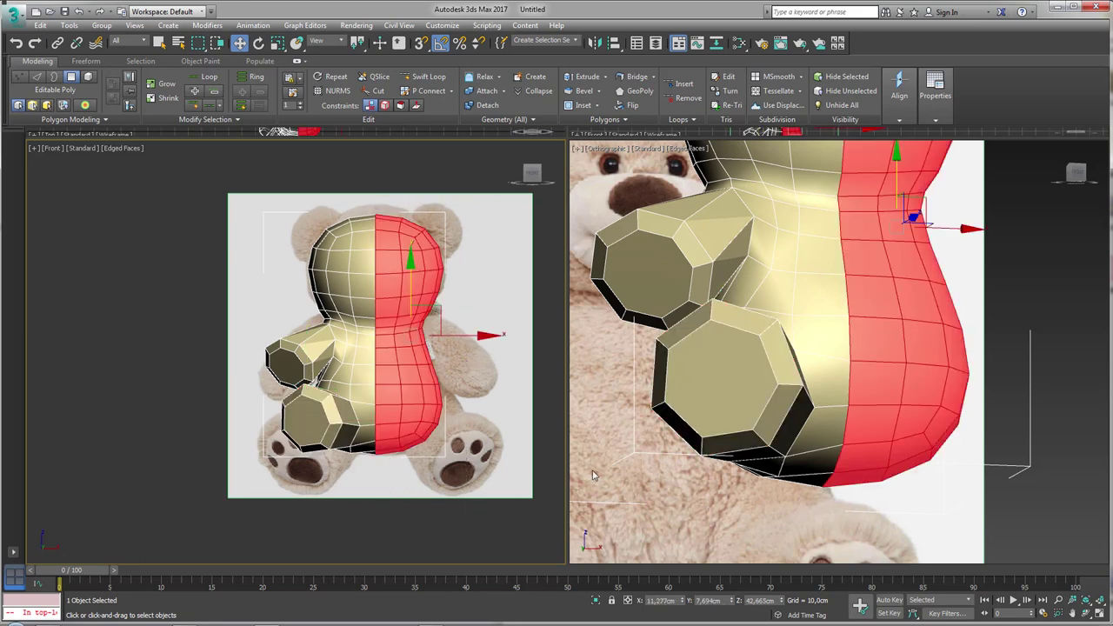
key(Delete)
alt+middle_drag(753, 417, 738, 427)
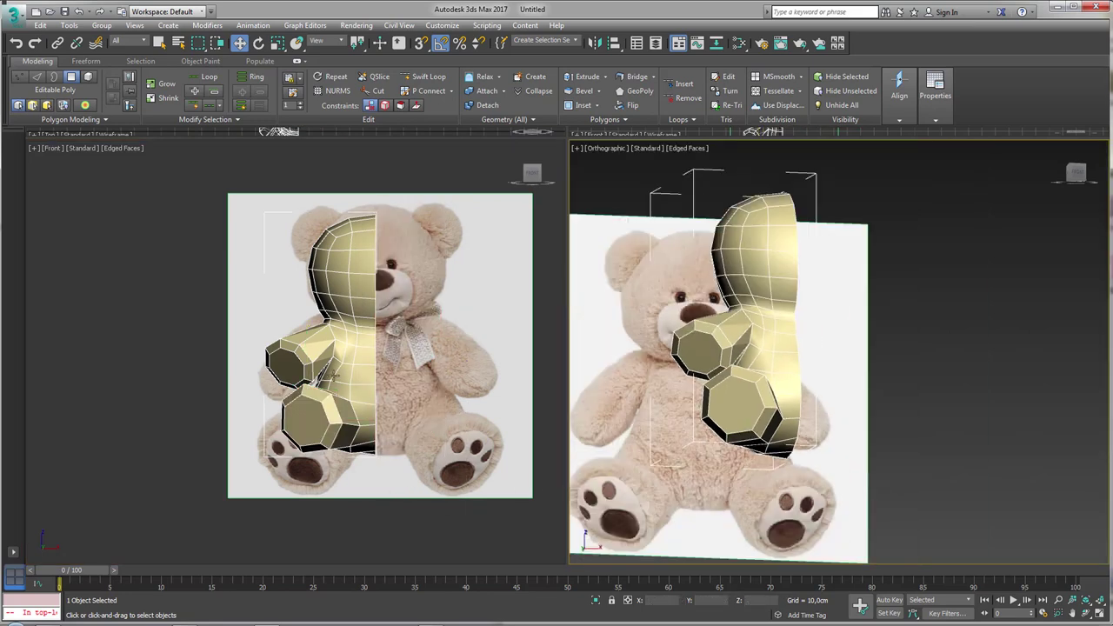
scroll(362, 396, up, 2)
scroll(362, 401, down, 2)
scroll(362, 396, up, 1)
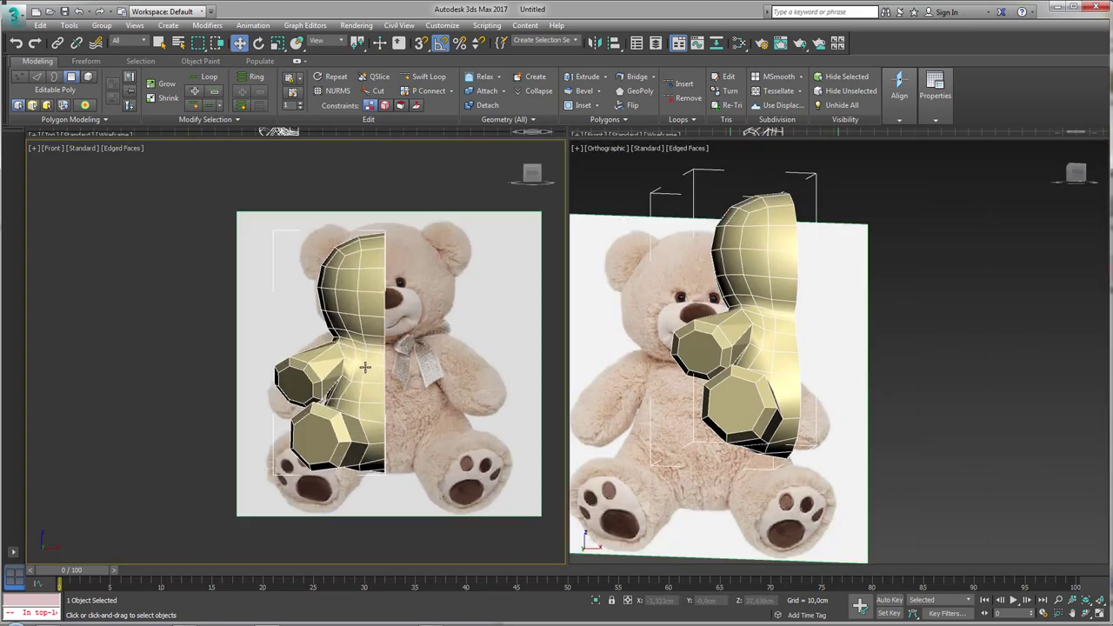
right_click(361, 365)
key(Escape)
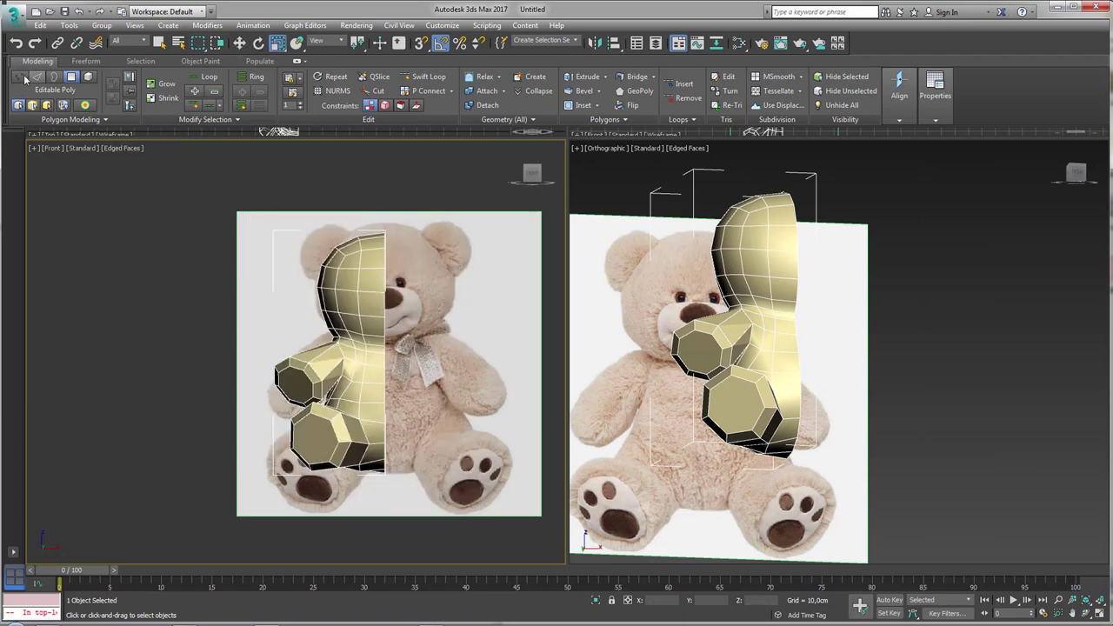
Step: Scale the whole half bear up slightly and recentre it over the teddy photo in the Front view
click(411, 275)
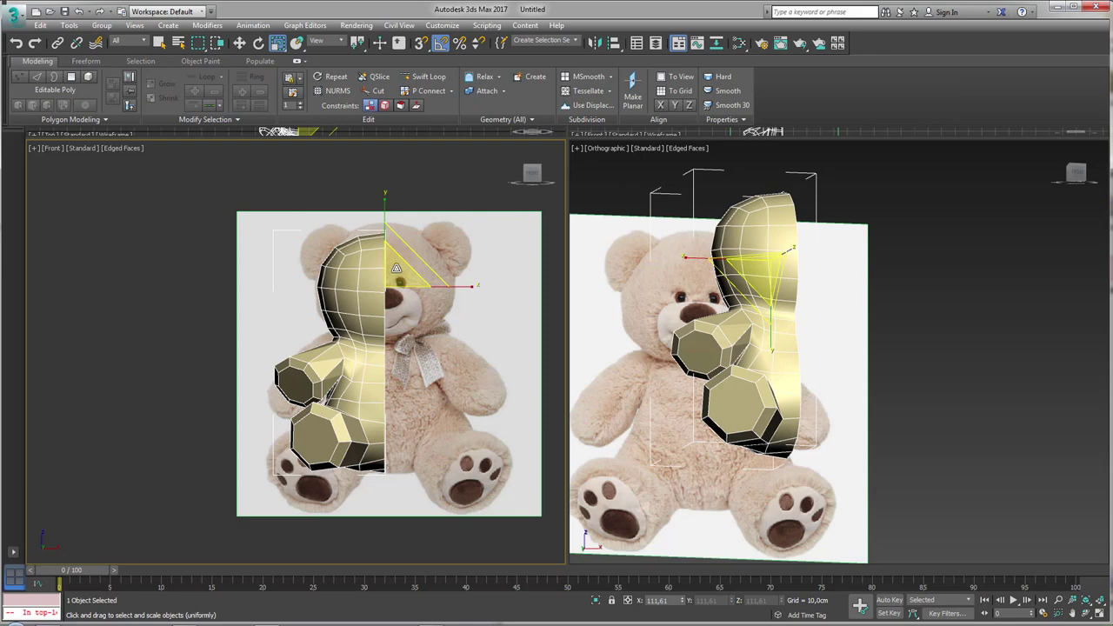
mouse_move(396, 268)
mouse_down()
mouse_move(403, 248)
mouse_move(434, 281)
mouse_up()
key(w)
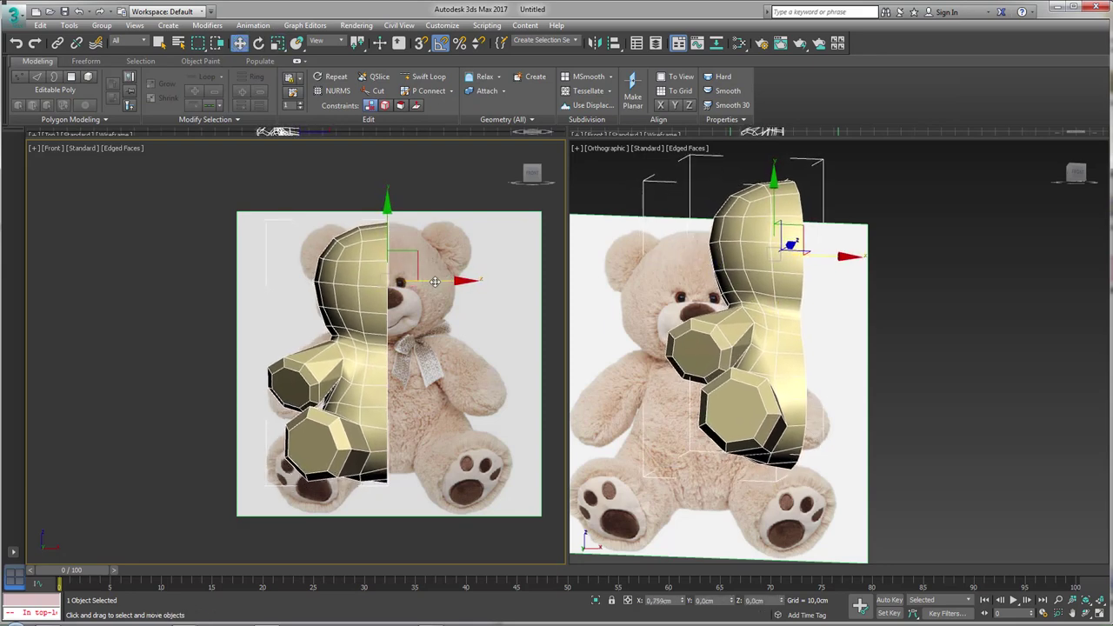
middle_drag(372, 378, 448, 386)
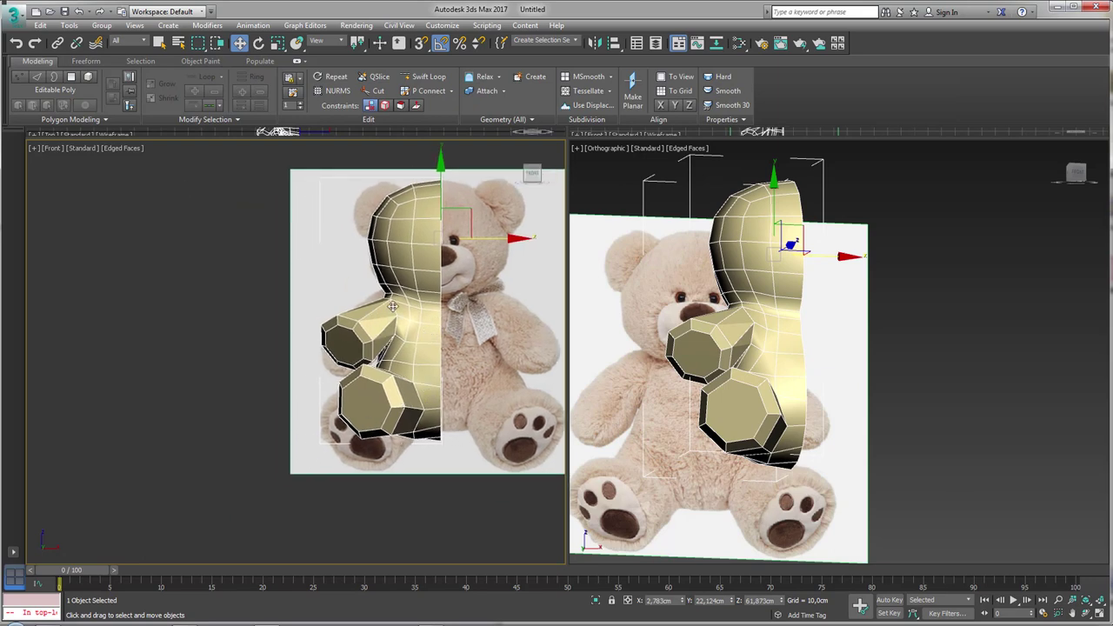
Step: Select the lower leg vertices and paint Soft Selection influence up toward the neck
click(20, 76)
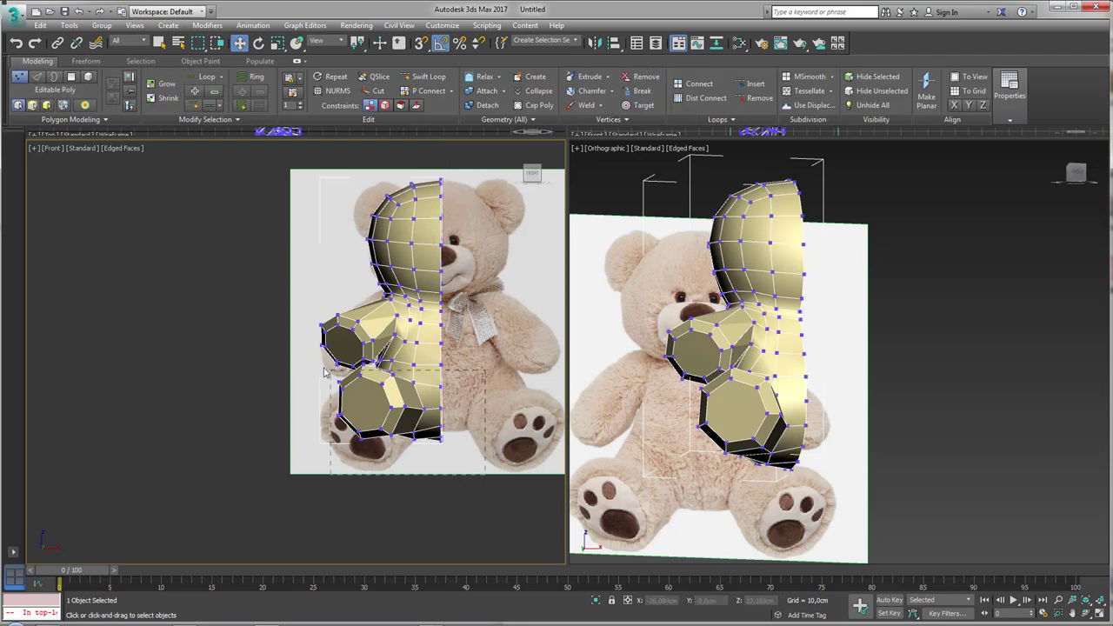
drag(272, 374, 271, 370)
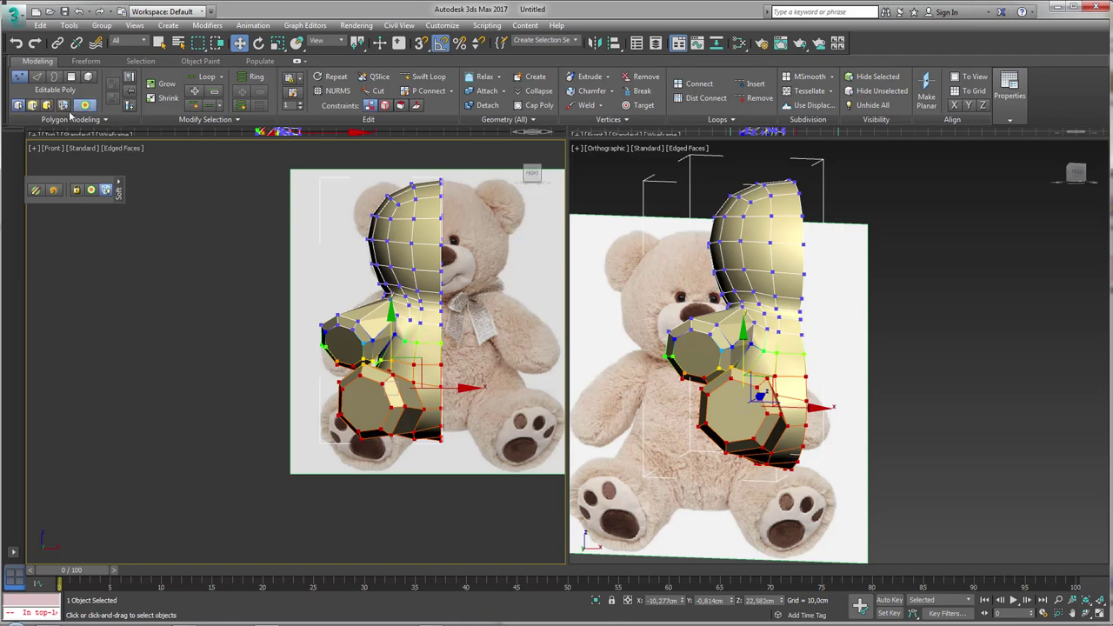
click(37, 190)
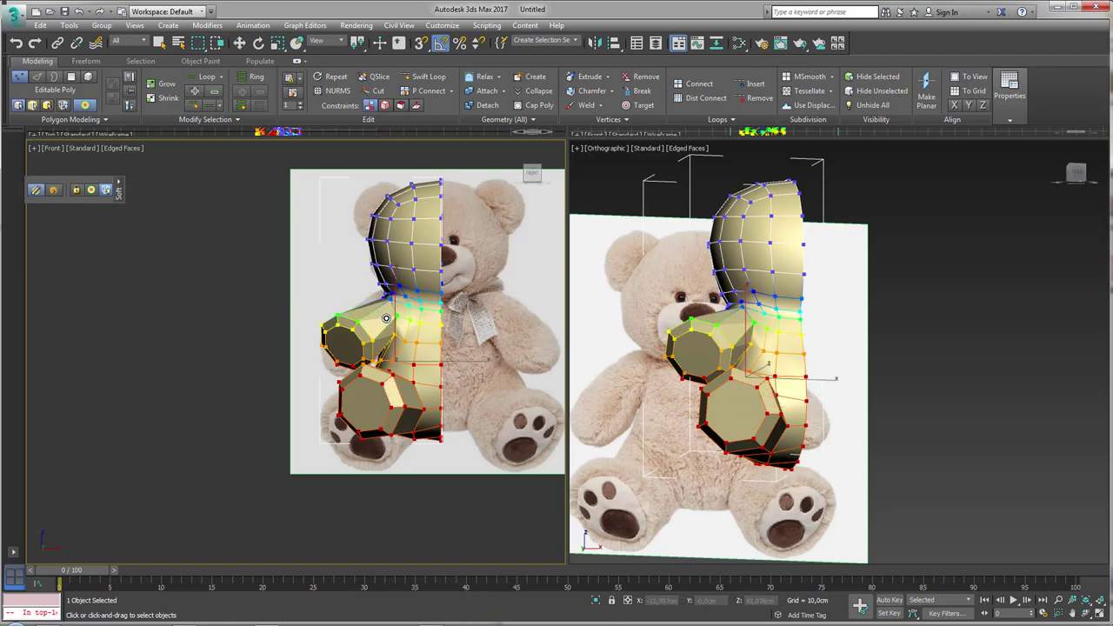
mouse_move(391, 365)
mouse_down()
mouse_move(396, 305)
mouse_move(399, 328)
mouse_up()
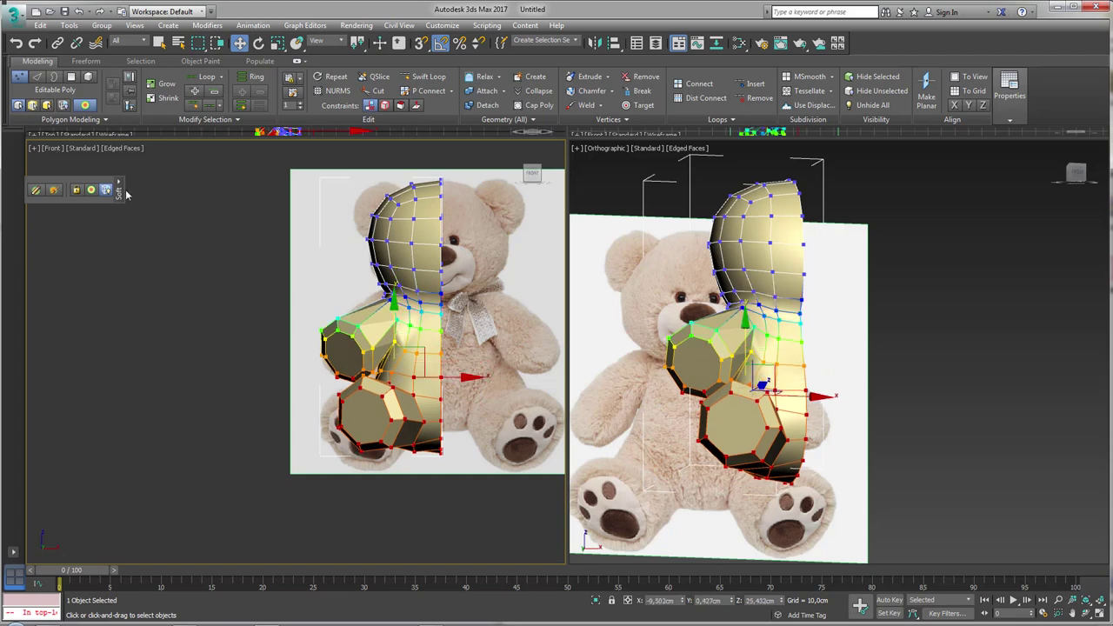
Step: Shift the arm's end face slightly and move the leg's end face lower
key(4)
click(343, 346)
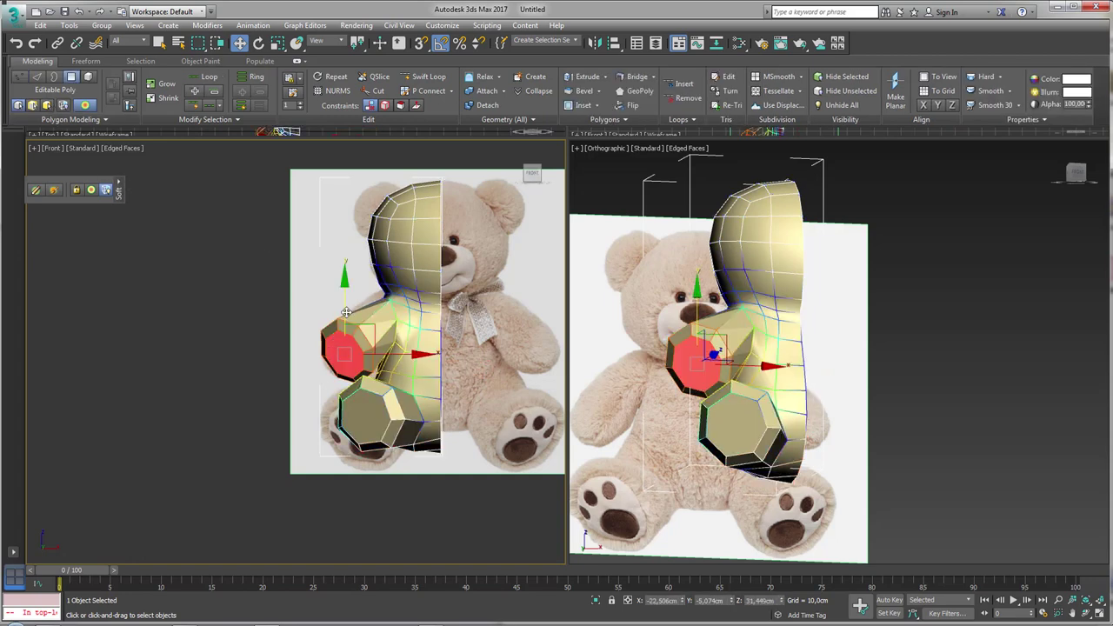
drag(346, 312, 362, 431)
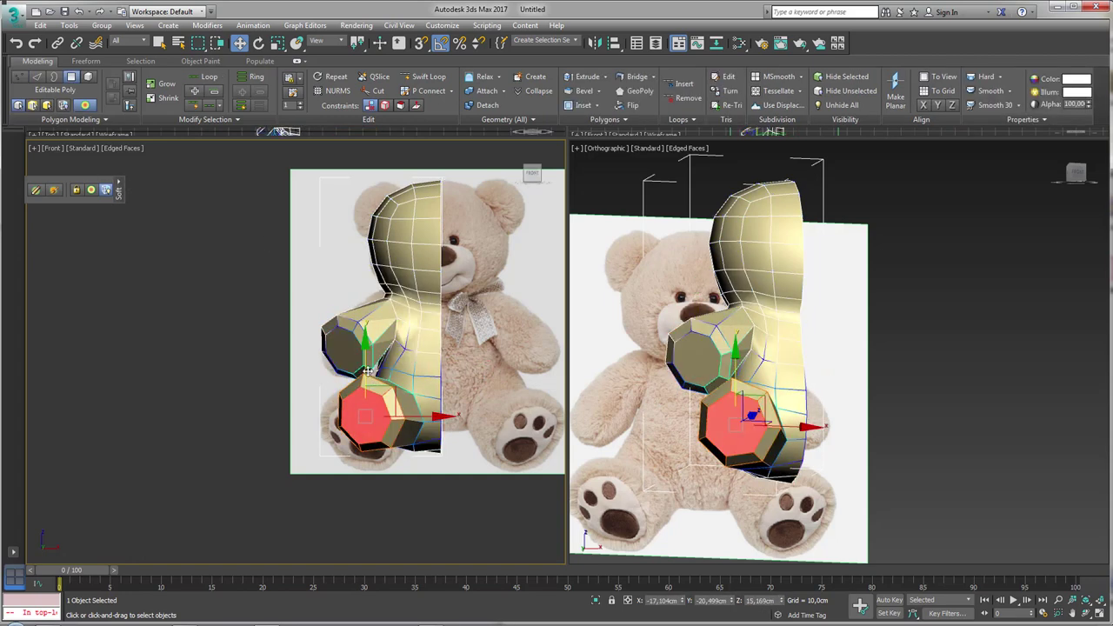
drag(368, 371, 415, 380)
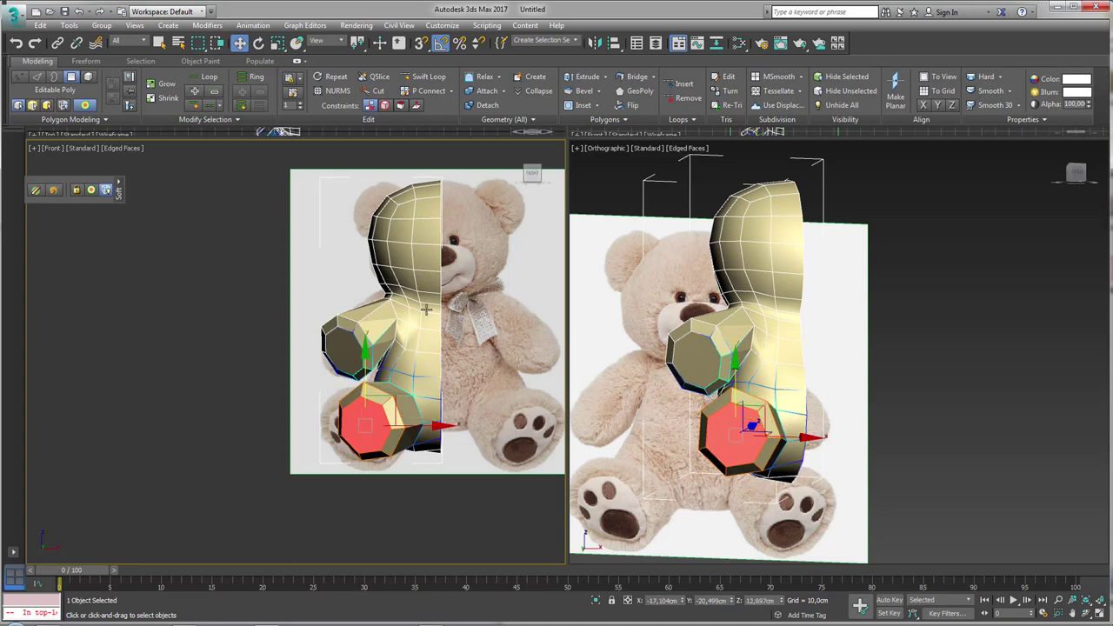
right_click(426, 309)
click(574, 451)
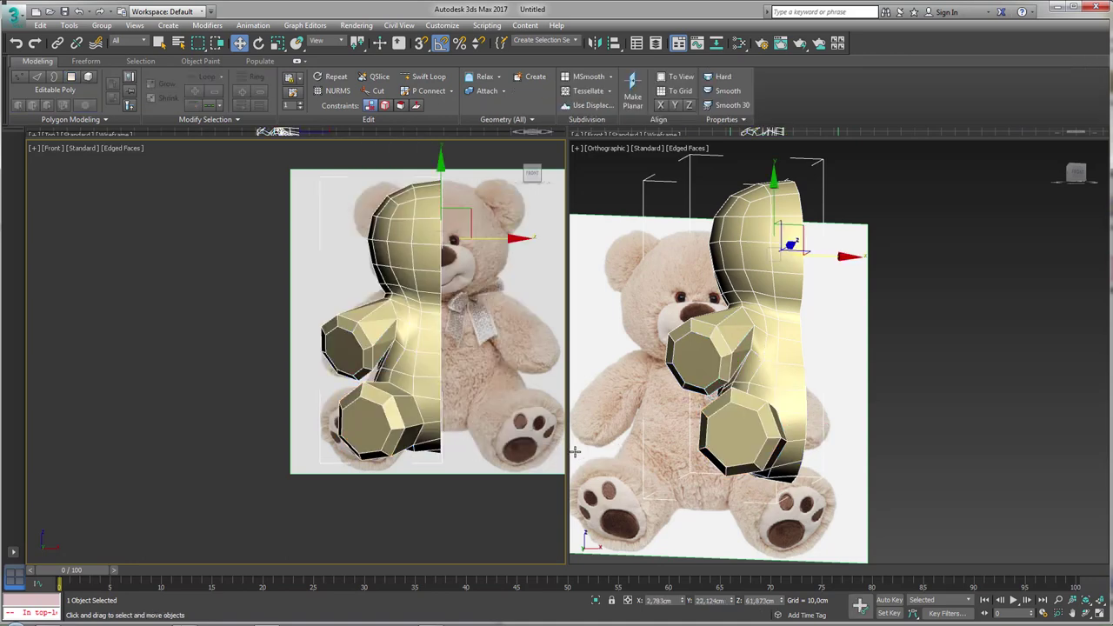
key(2)
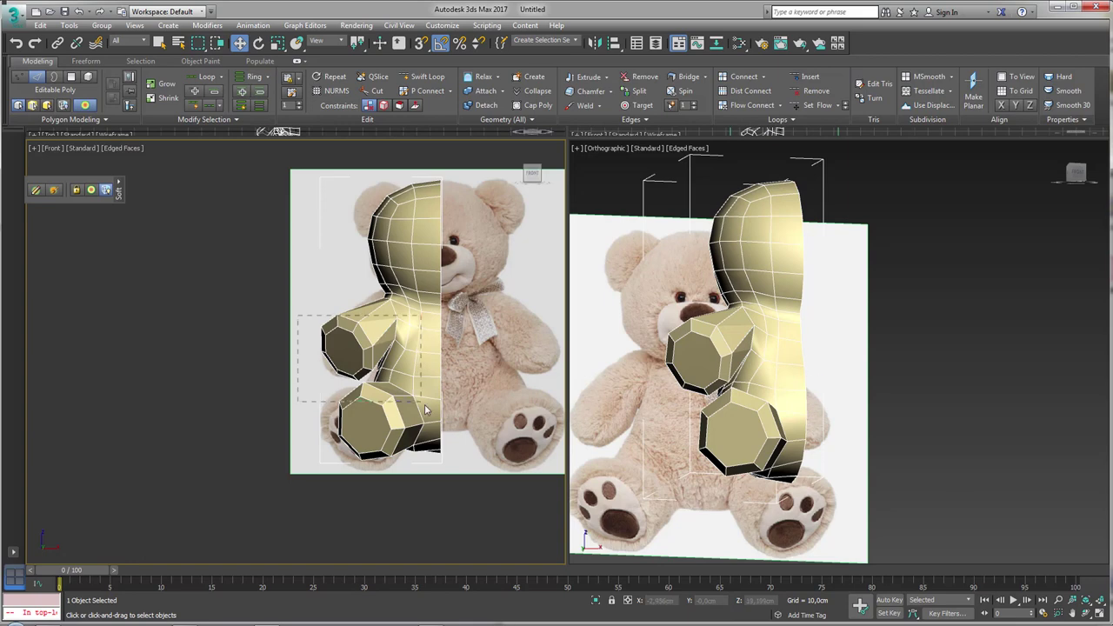
drag(425, 409, 426, 408)
key(7)
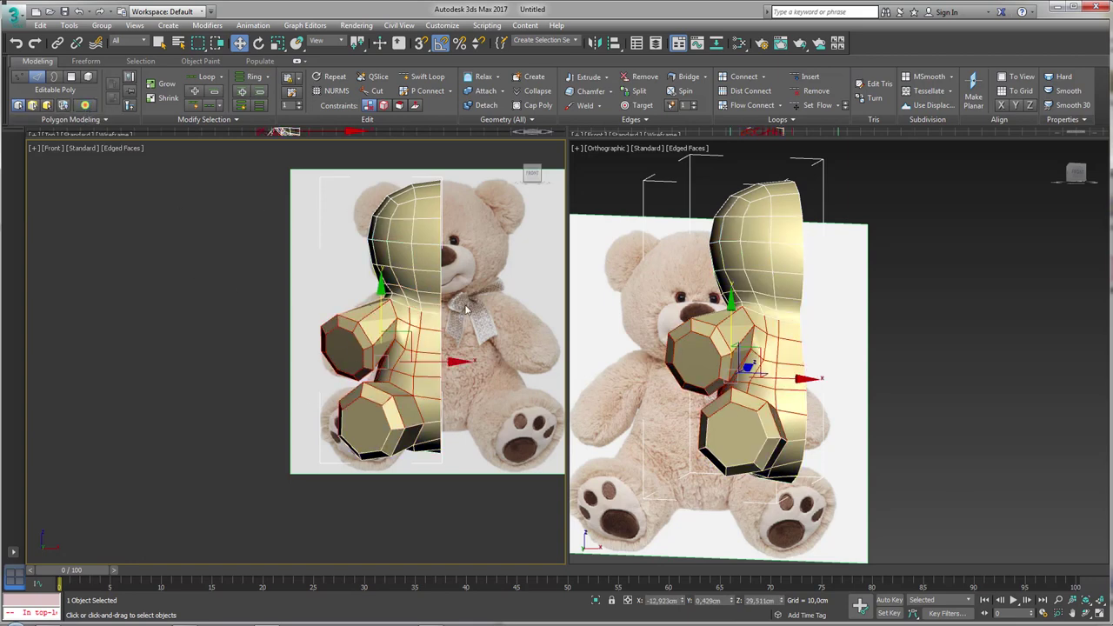
click(440, 281)
scroll(438, 279, up, 3)
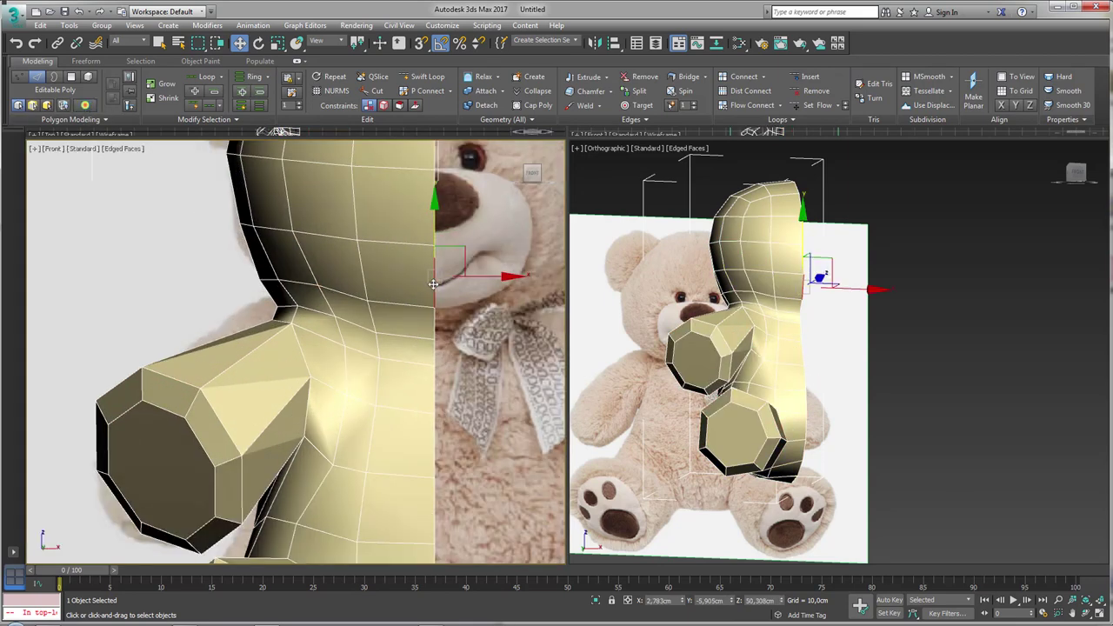
scroll(435, 271, down, 2)
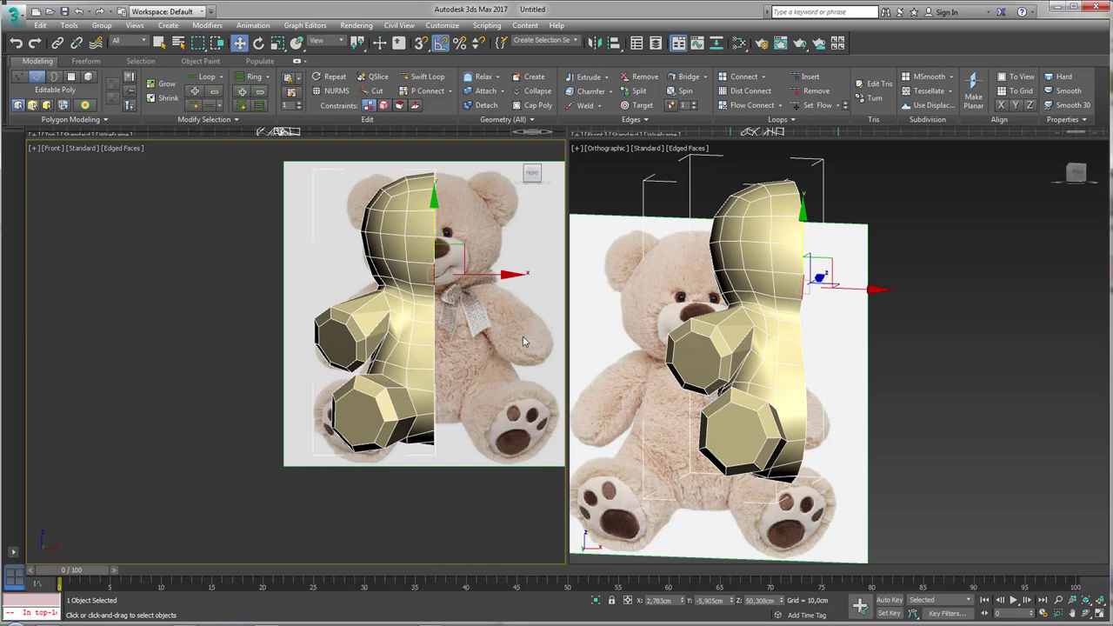
Step: Add a Symmetry modifier to the half bear from the Modifiers menu
click(219, 29)
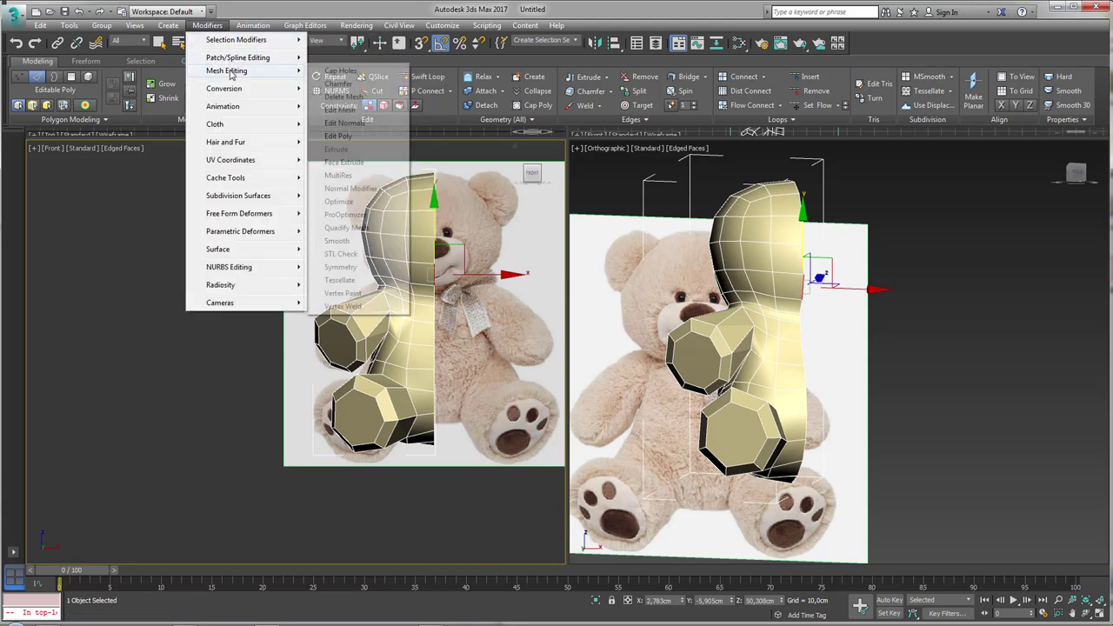
mouse_move(226, 71)
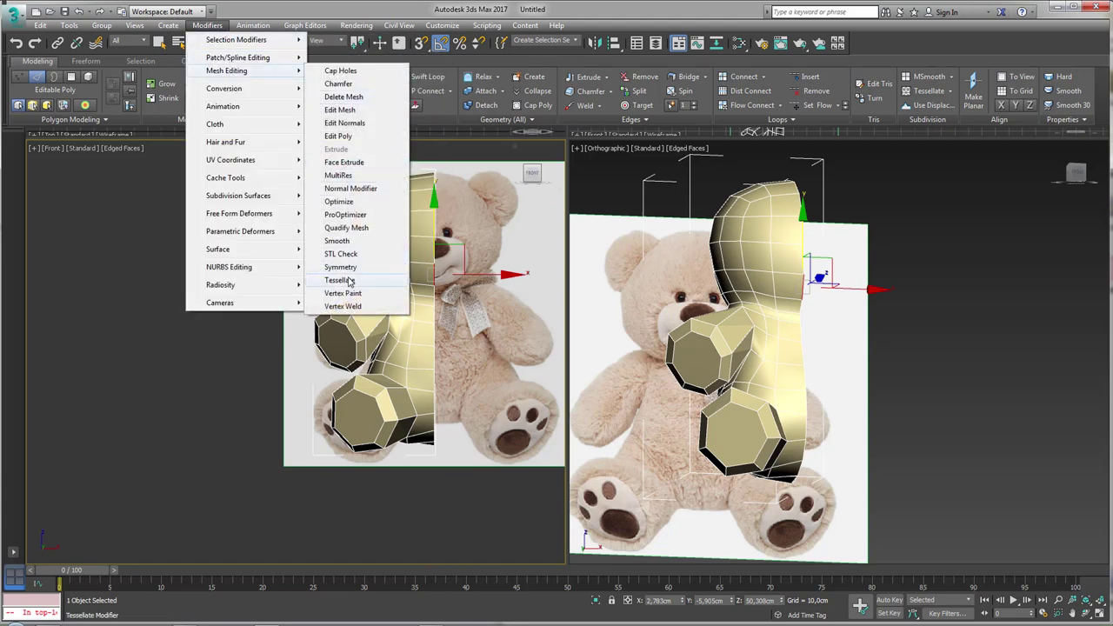
click(341, 267)
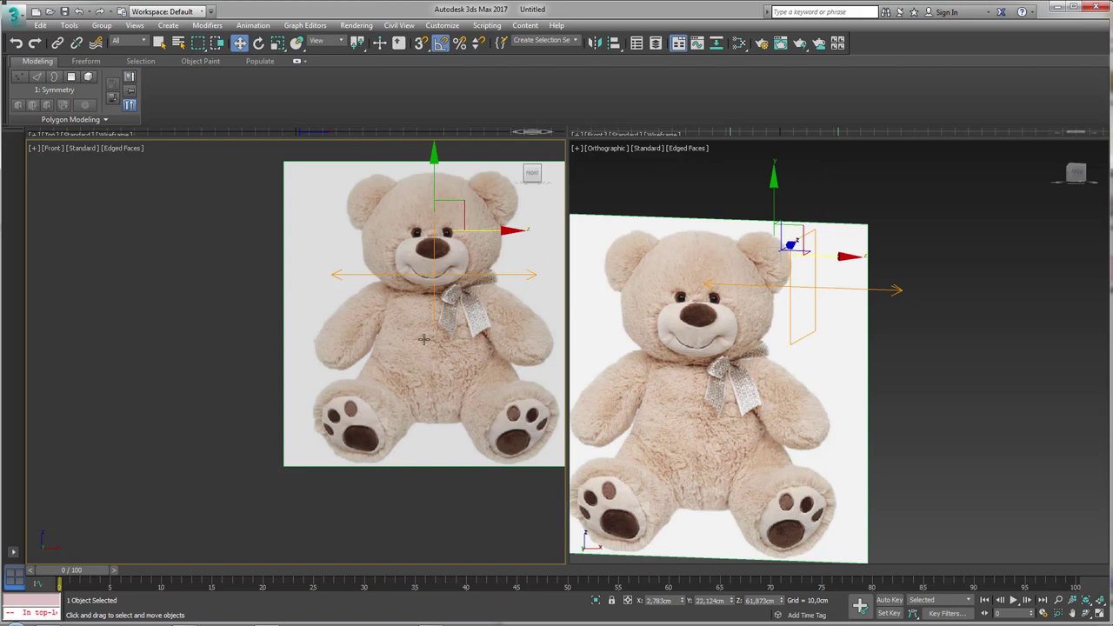
alt+middle_drag(462, 324, 476, 324)
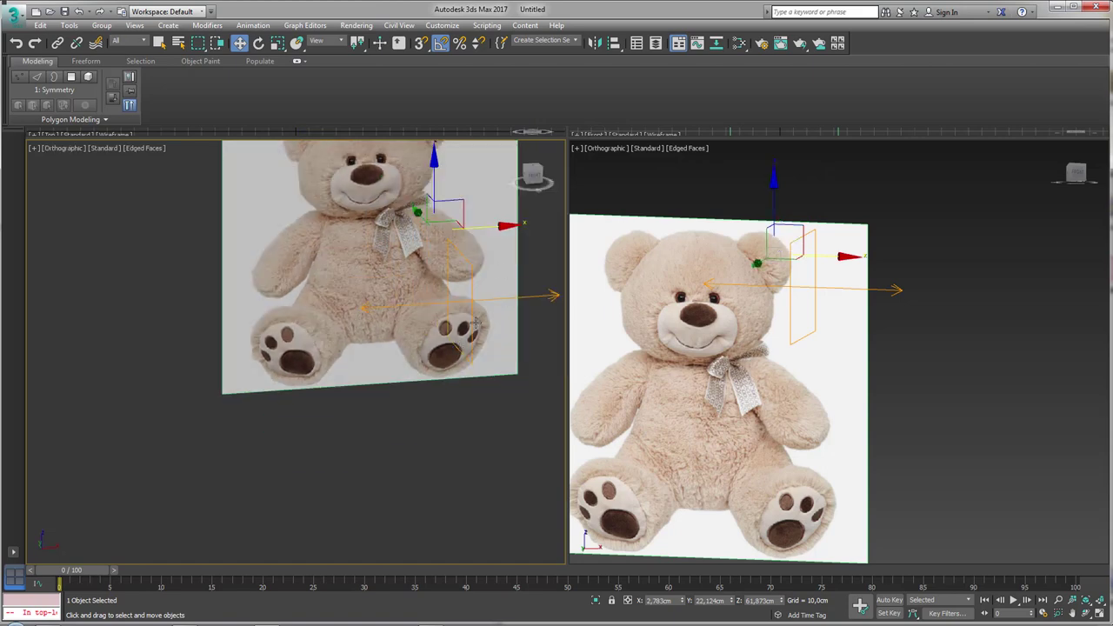
Step: Flip the Symmetry mirror so the missing arm and leg appear, viewed at three-quarter angle
key(1)
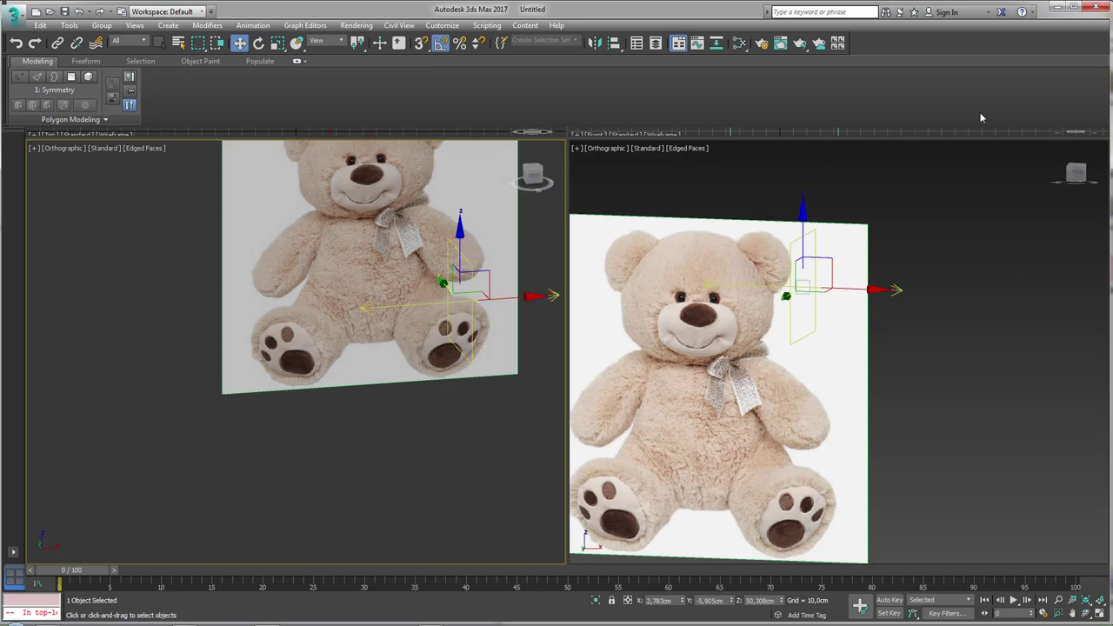
click(129, 77)
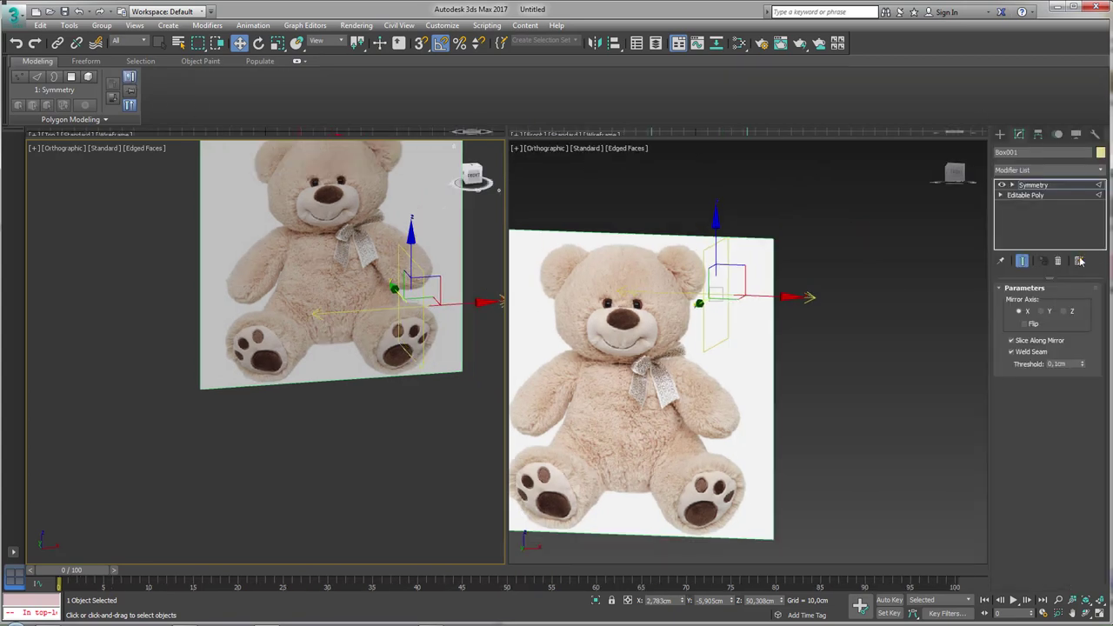
click(1029, 324)
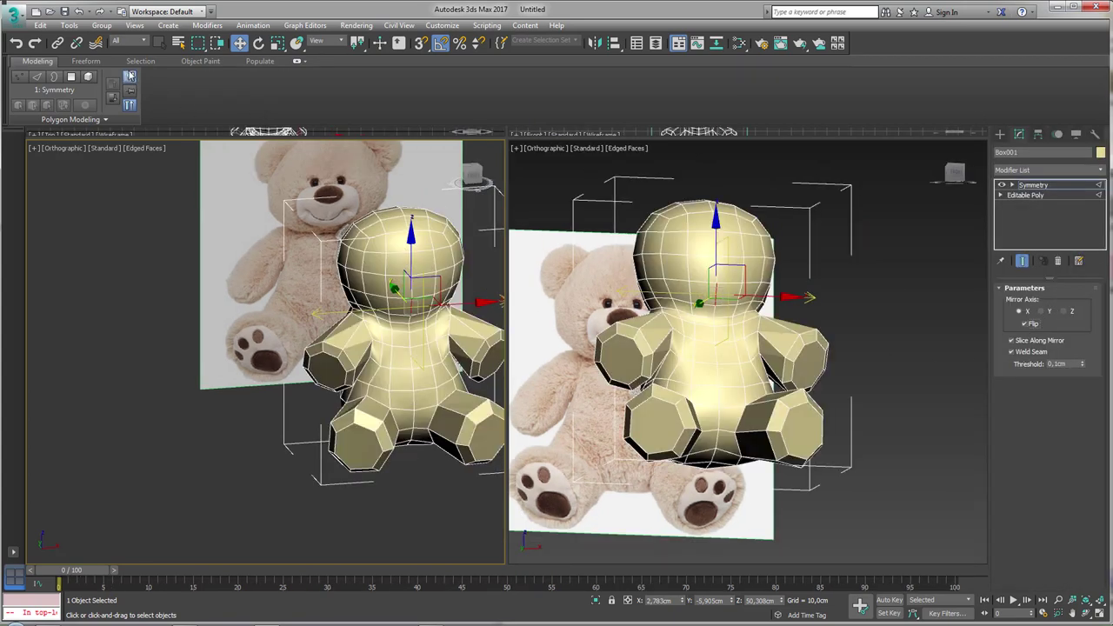
click(129, 77)
mouse_move(382, 261)
alt+middle_down()
mouse_move(489, 248)
mouse_move(503, 302)
alt+middle_up()
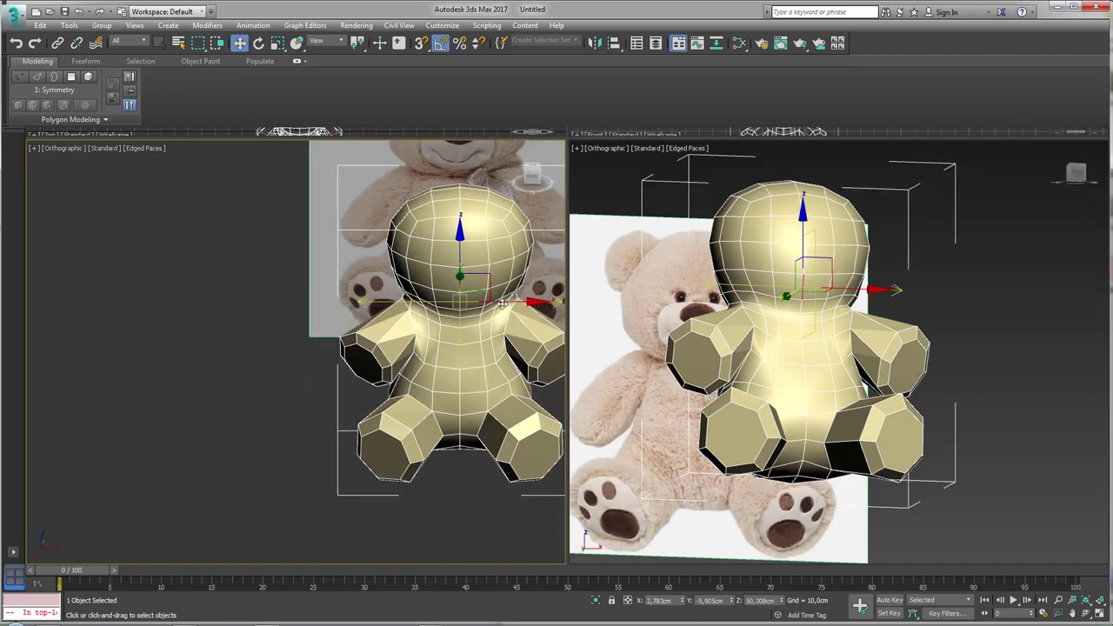
Step: Convert the mirrored bear to Editable Poly, collapsing the Symmetry modifier into one mesh
right_click(452, 278)
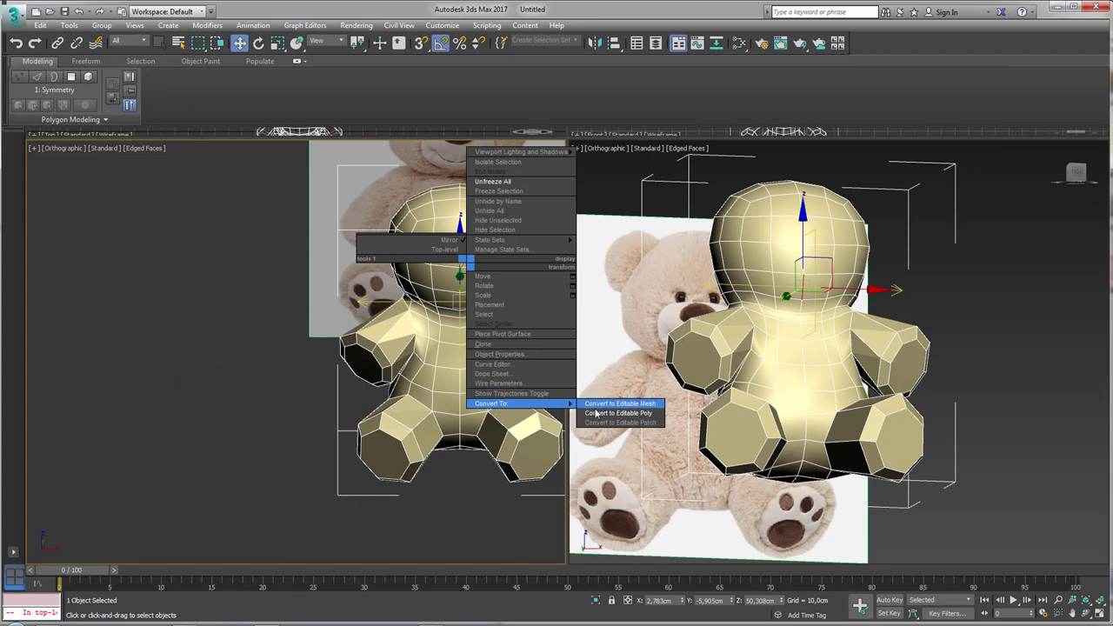
click(602, 421)
alt+middle_drag(453, 287, 421, 268)
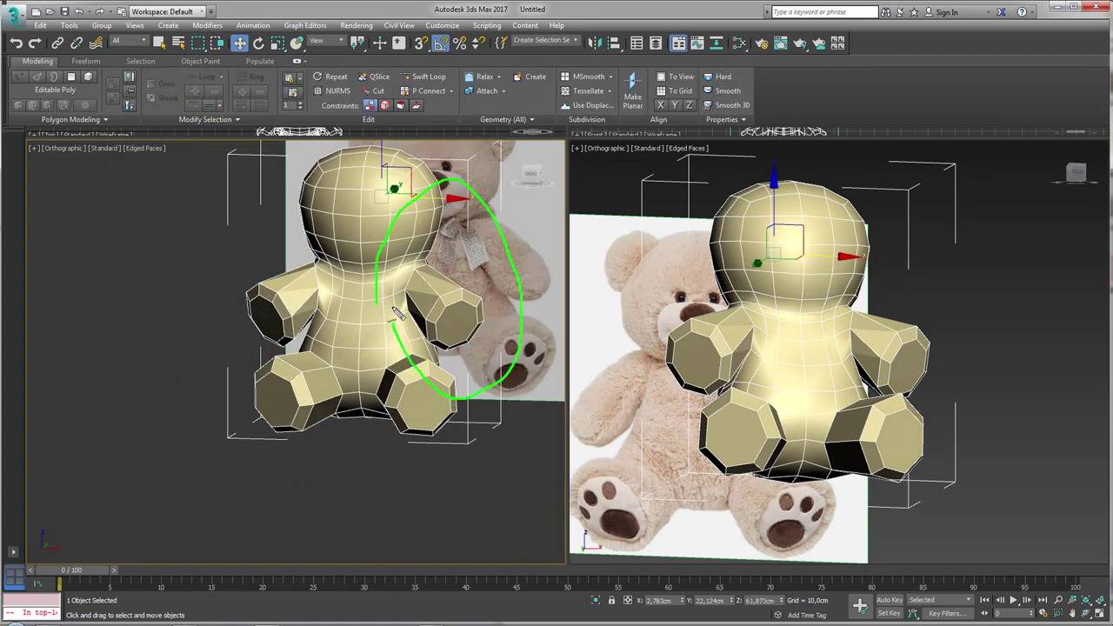
key(Escape)
alt+middle_drag(443, 283, 364, 254)
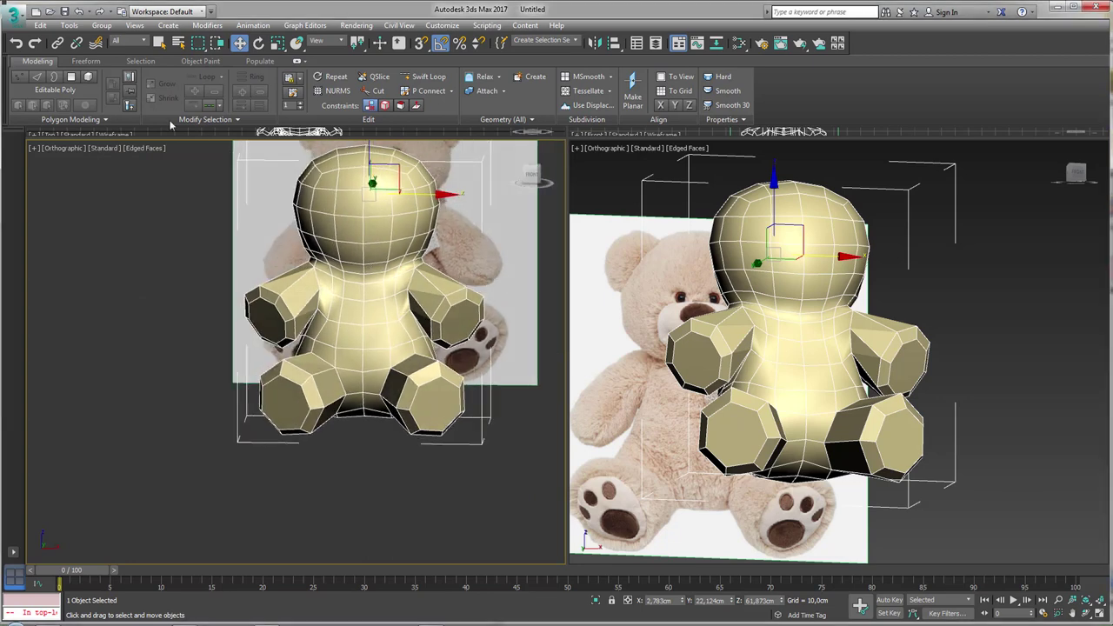
Step: Add two Swift Loop edge loops around the bear's arm
click(36, 79)
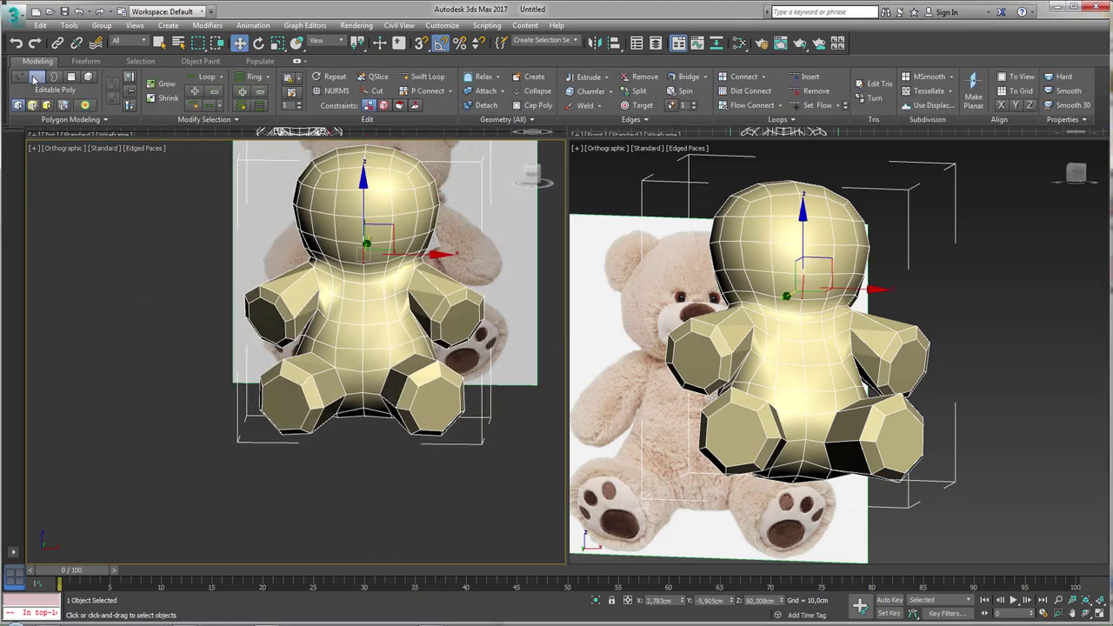
alt+middle_drag(209, 231, 537, 145)
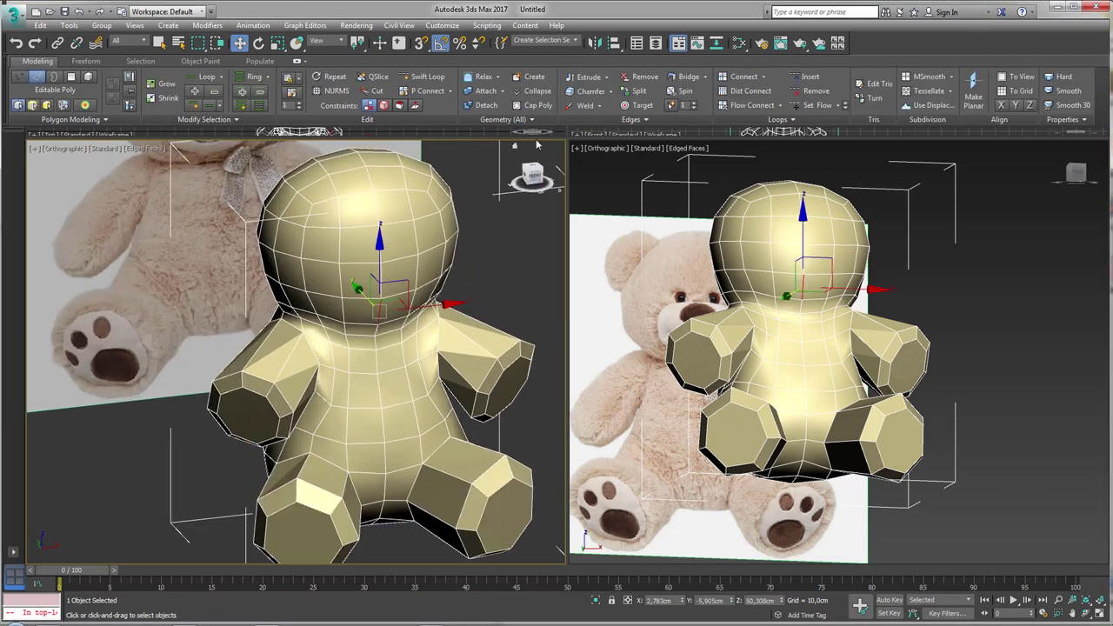
click(424, 79)
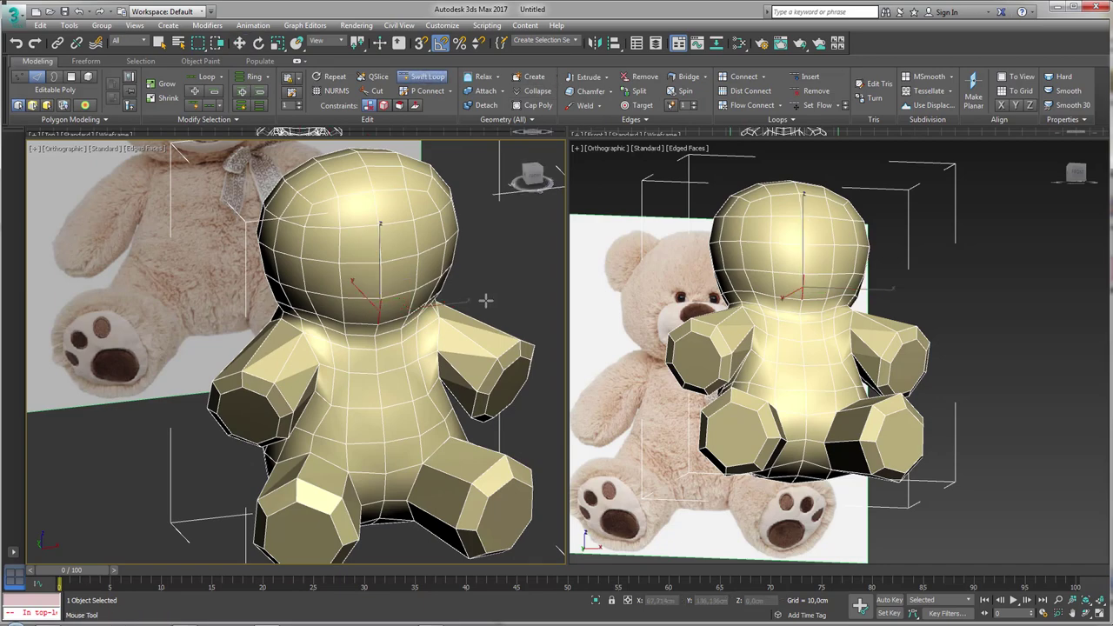
alt+middle_drag(418, 261, 435, 296)
scroll(441, 303, up, 3)
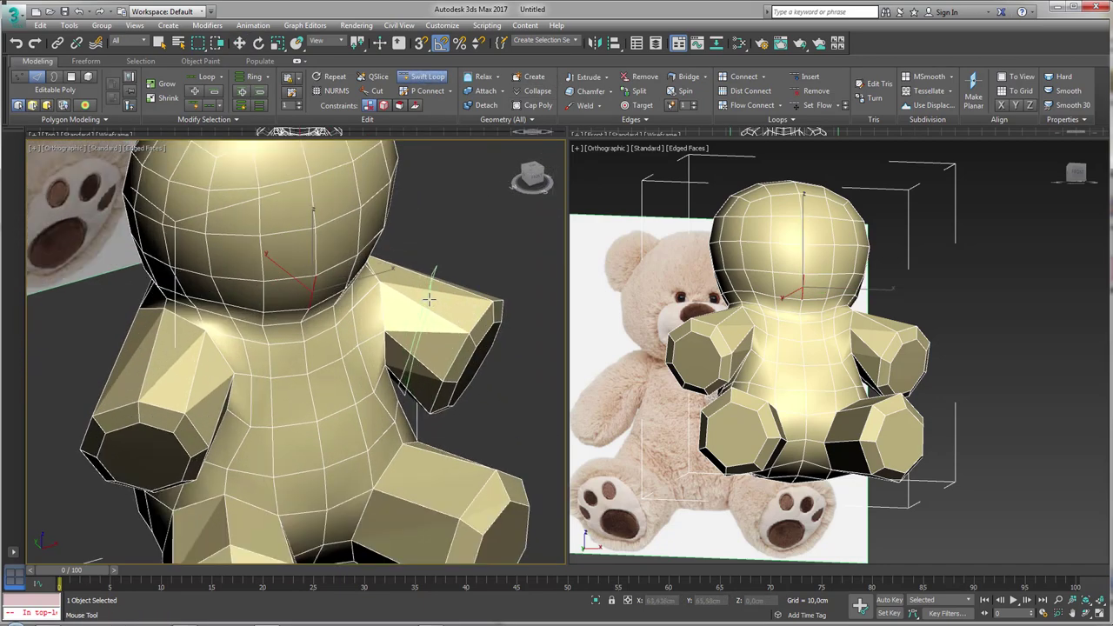
click(430, 300)
alt+middle_drag(435, 302, 459, 304)
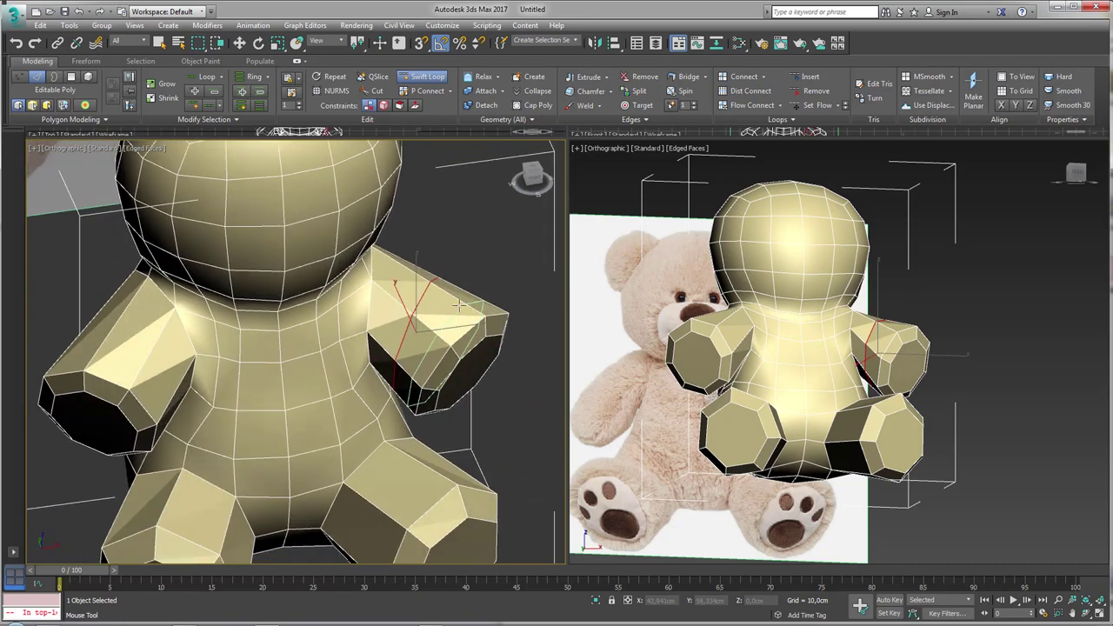
click(467, 315)
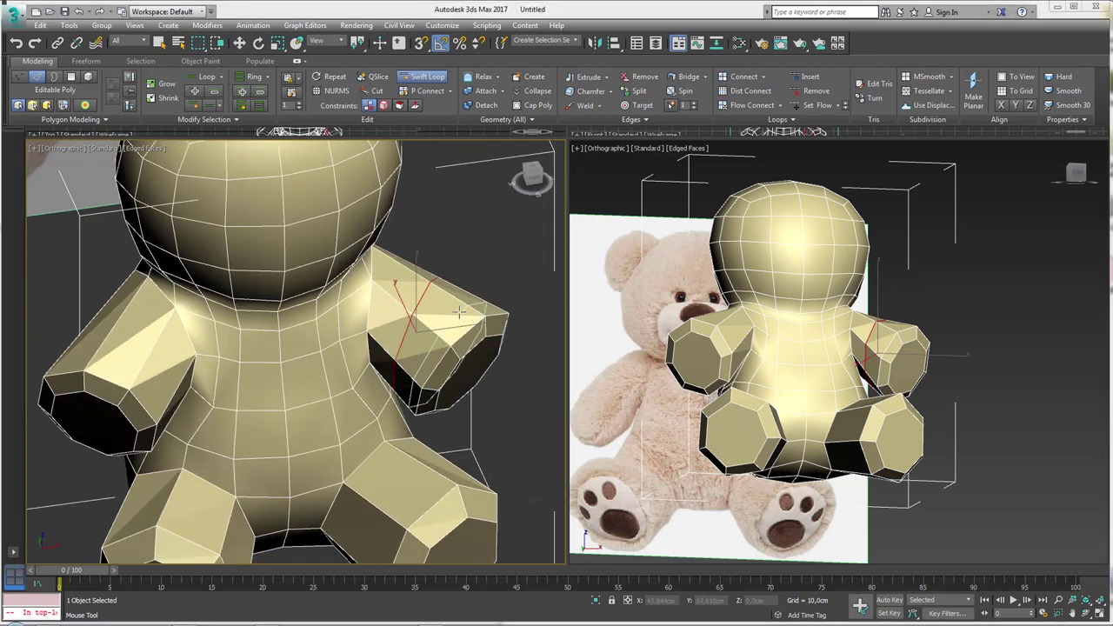
alt+middle_drag(492, 284, 401, 242)
click(430, 265)
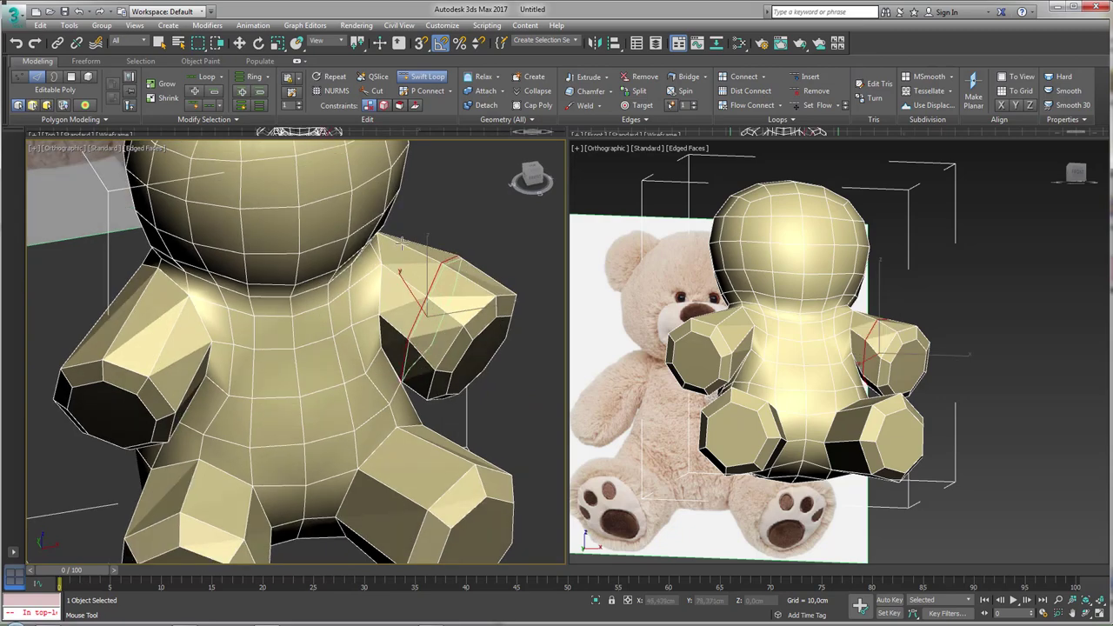
Step: Add an edge loop around the leg, then return to Select and pick a leg face
mouse_move(509, 317)
alt+middle_down()
mouse_move(500, 233)
mouse_move(503, 339)
alt+middle_up()
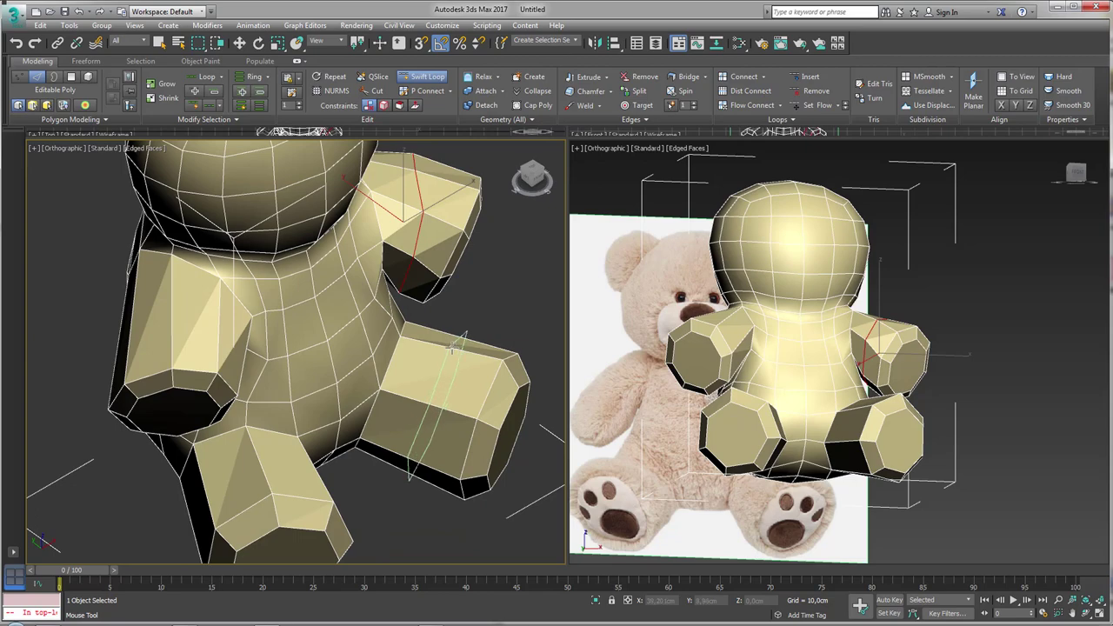
click(452, 348)
mouse_move(452, 348)
alt+middle_down()
mouse_move(455, 323)
mouse_move(346, 358)
mouse_move(435, 383)
mouse_move(407, 243)
mouse_move(417, 356)
mouse_move(385, 335)
mouse_move(394, 323)
mouse_move(449, 365)
mouse_move(431, 352)
mouse_move(422, 360)
alt+middle_up()
key(q)
click(455, 396)
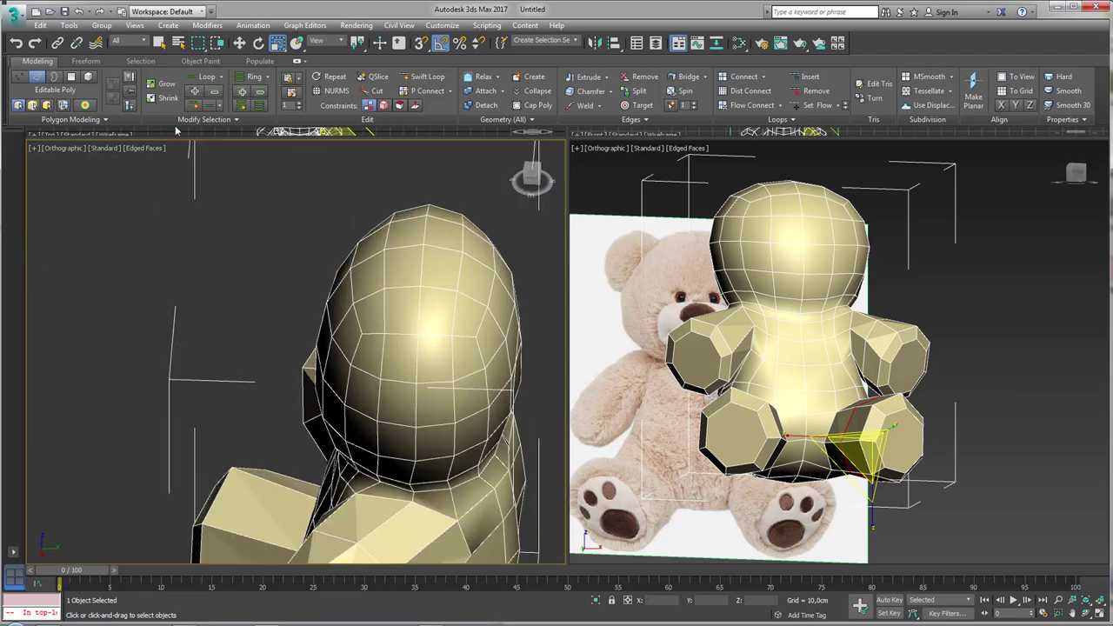
Step: Inset the selected head faces into a smaller patch
click(416, 327)
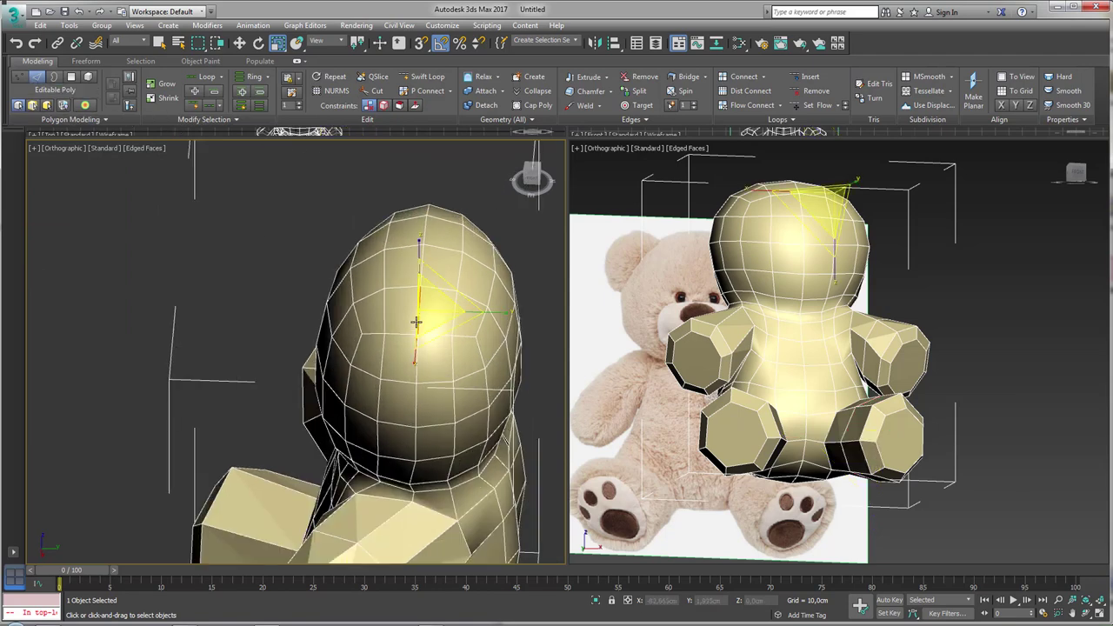
click(73, 77)
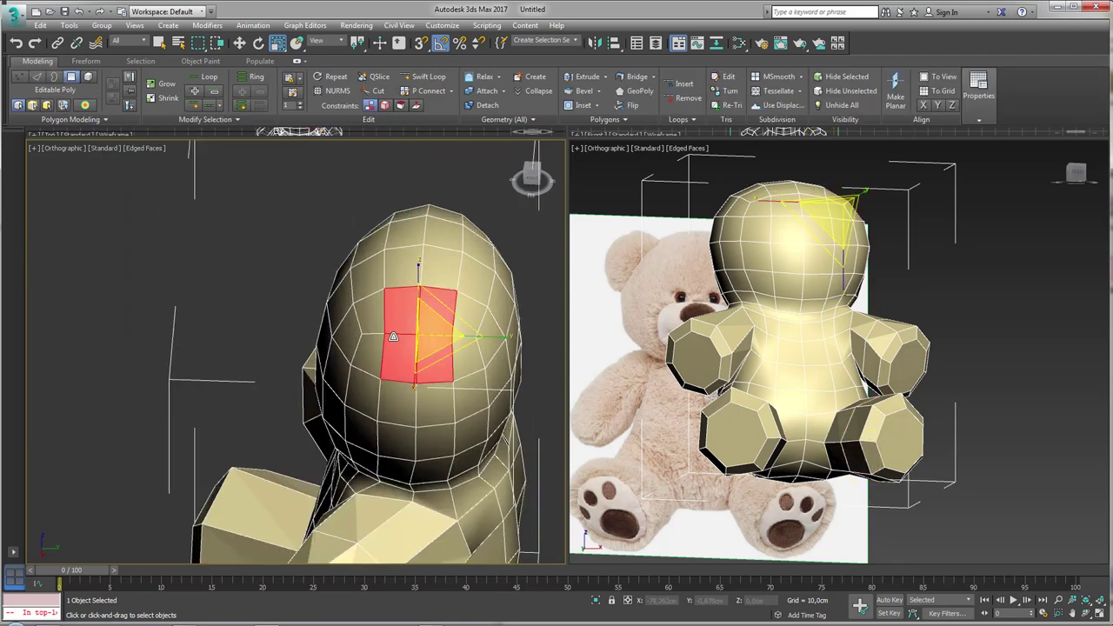
alt+middle_drag(418, 365, 396, 348)
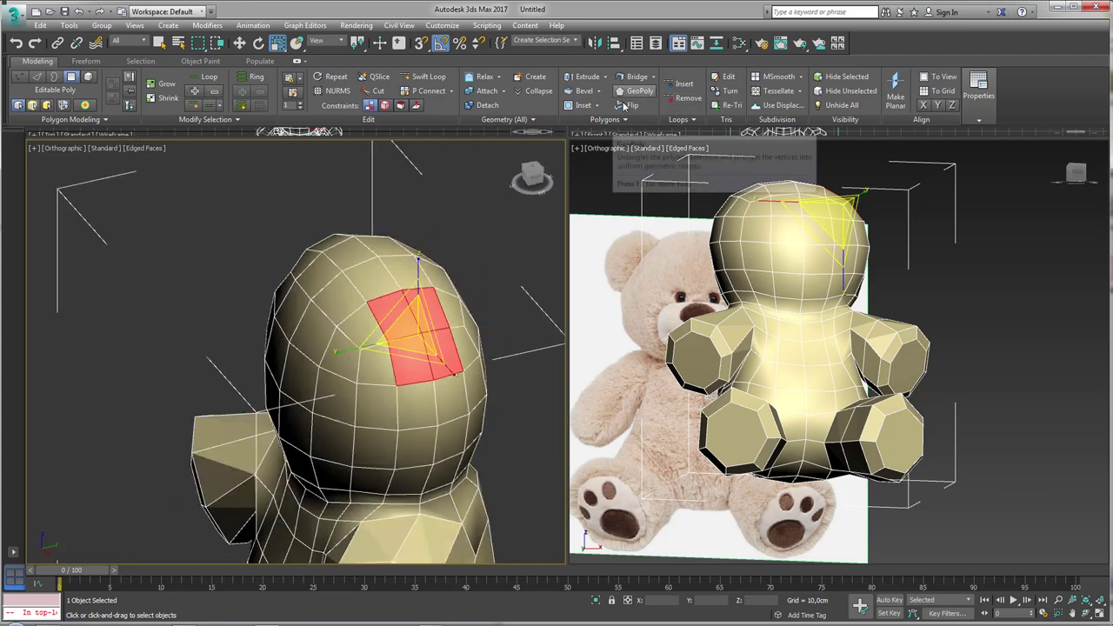
click(583, 105)
scroll(427, 322, up, 2)
drag(427, 322, 435, 319)
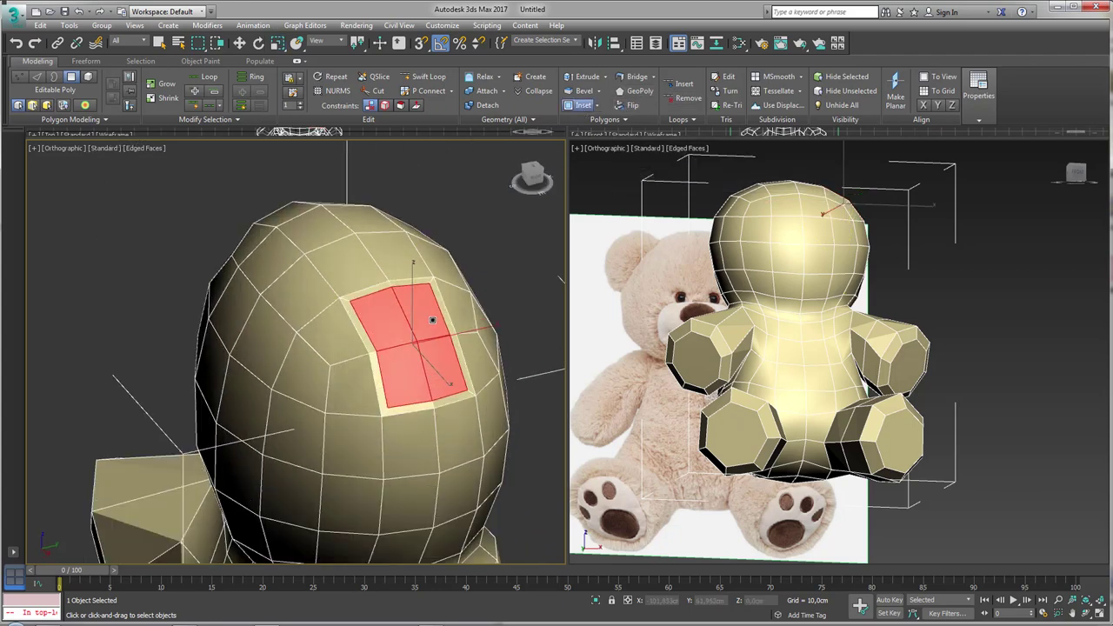
key(r)
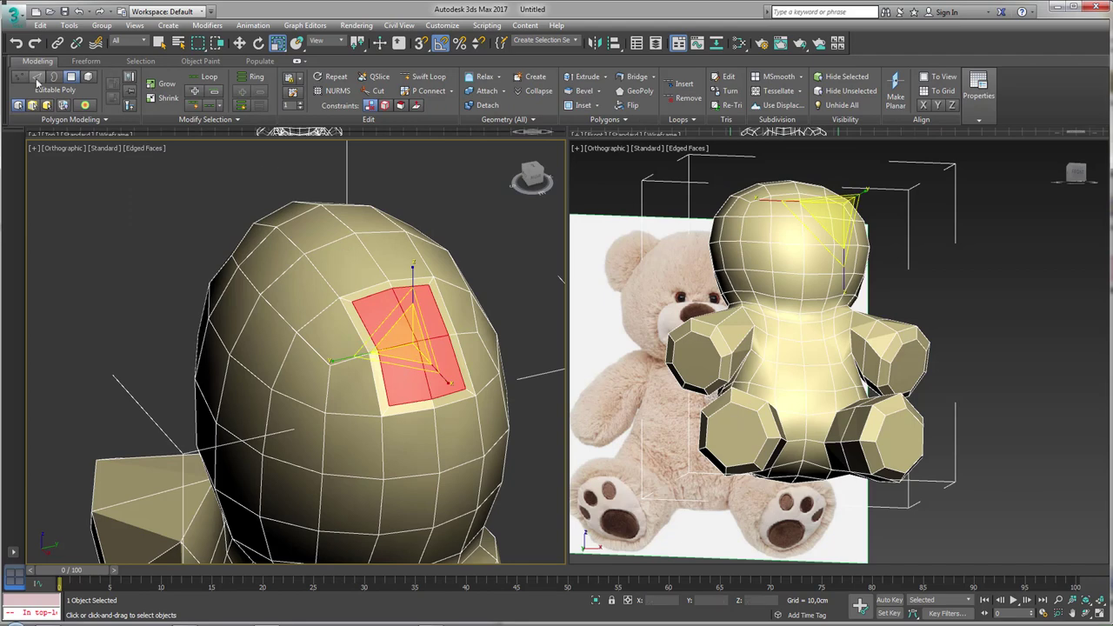
Step: Check the inset's edges, selecting its border ring and the adjacent triangular face
key(2)
click(390, 283)
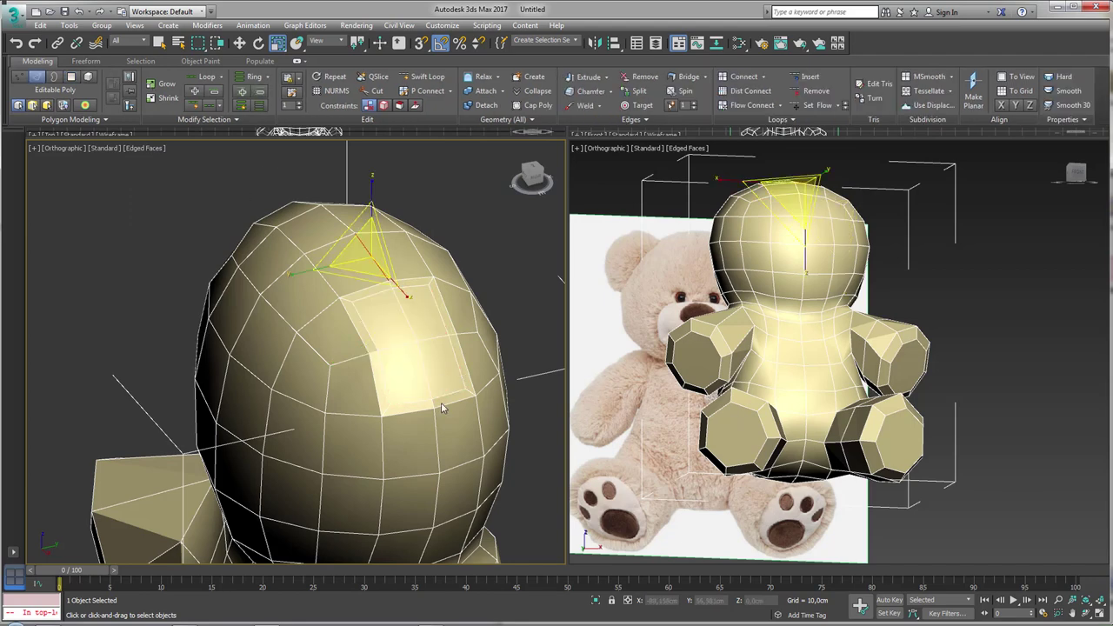
click(435, 407)
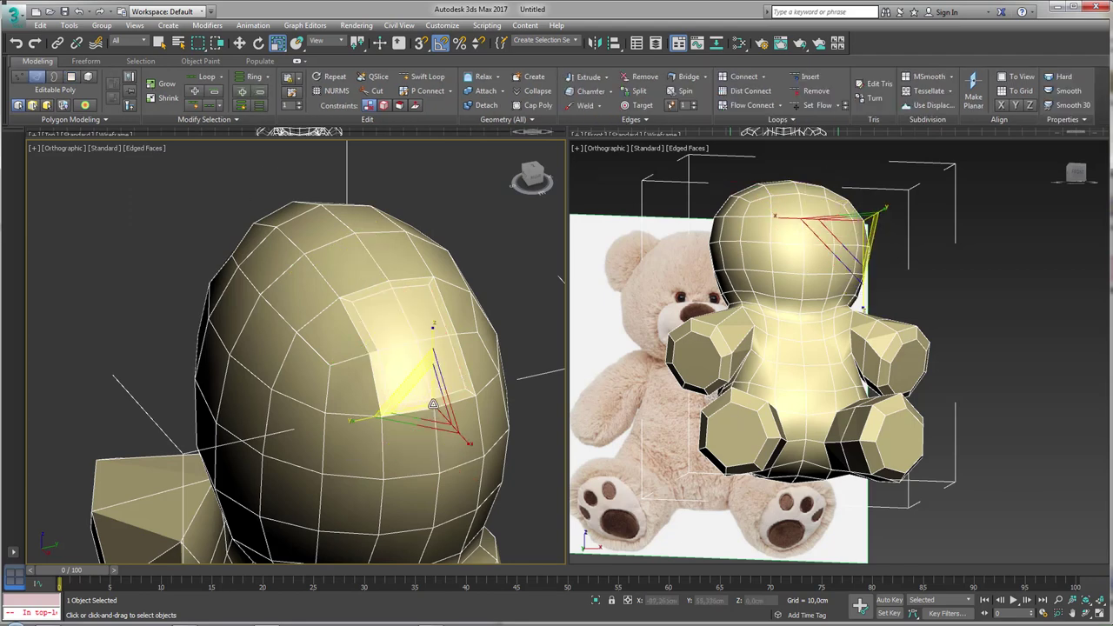
click(391, 286)
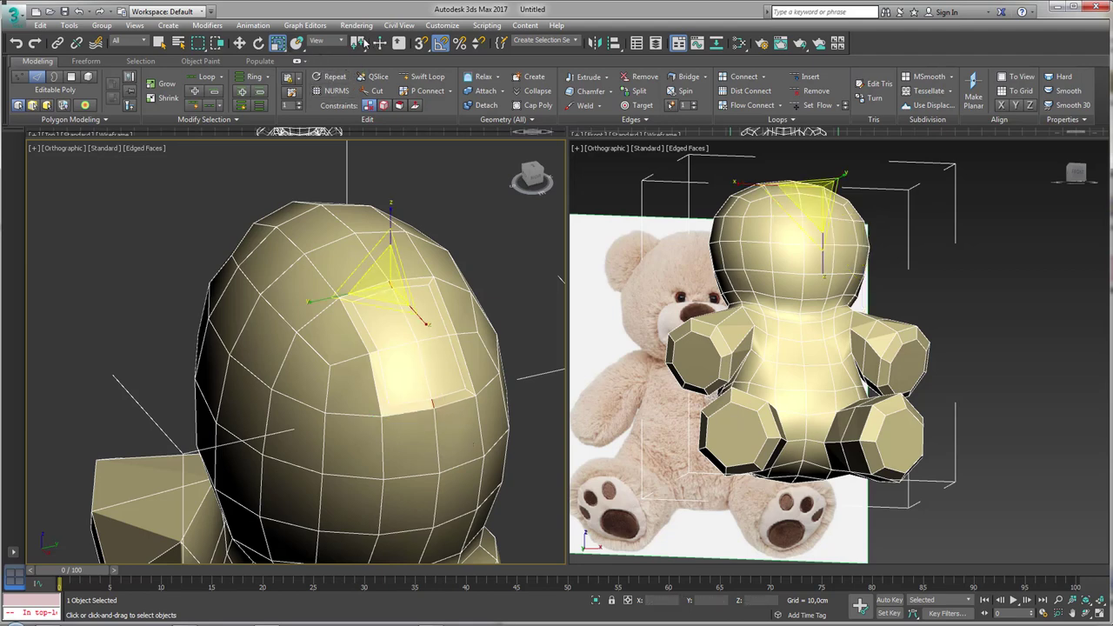
click(363, 91)
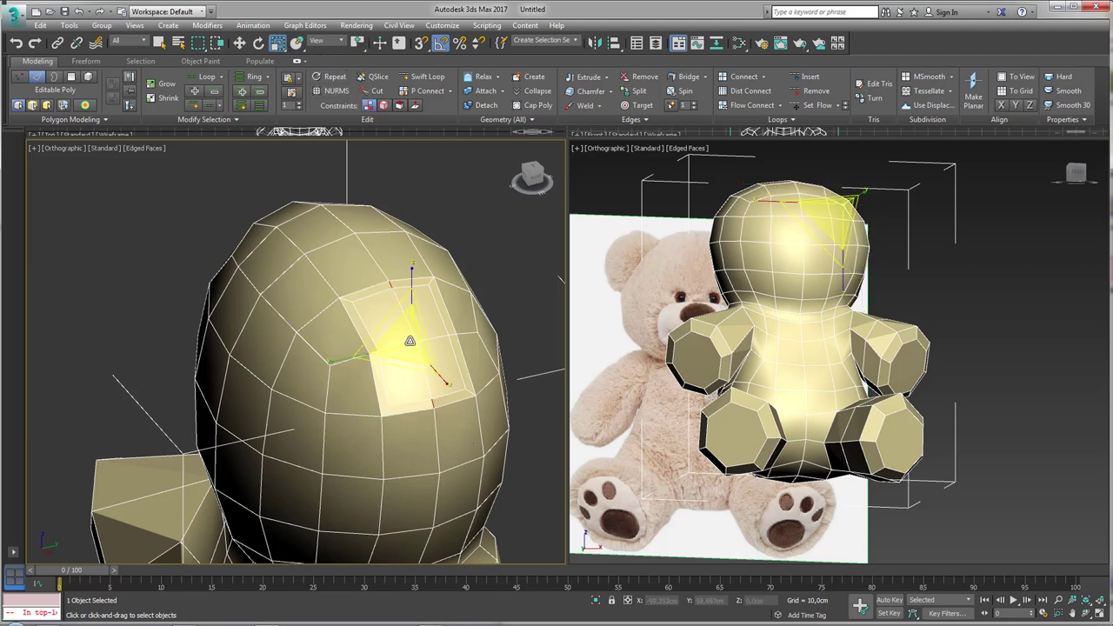
alt+middle_drag(408, 323, 422, 318)
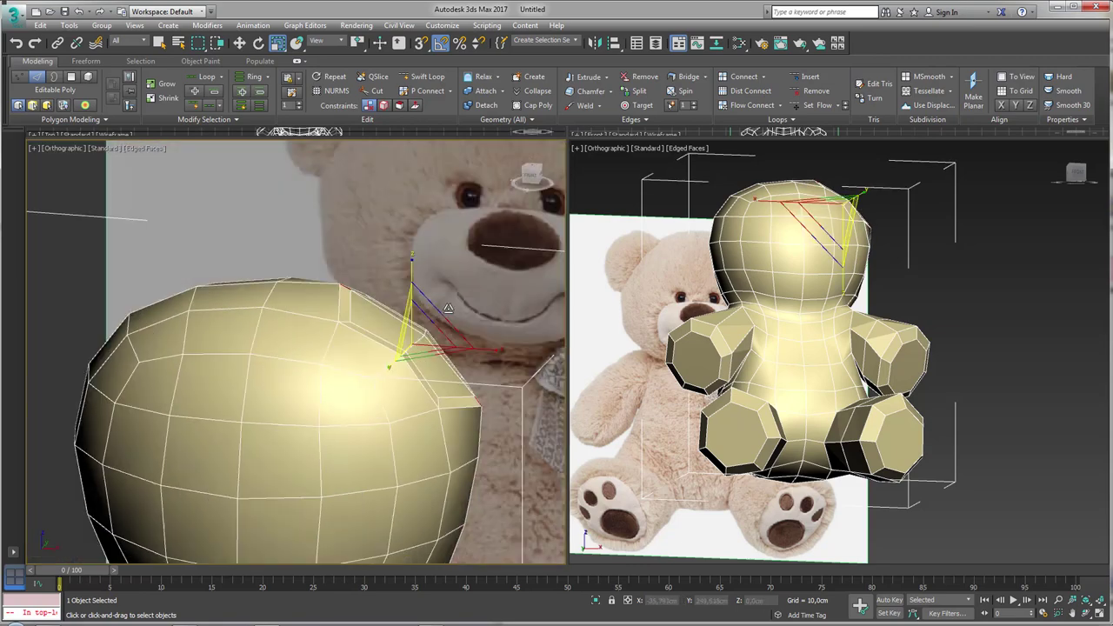
click(422, 318)
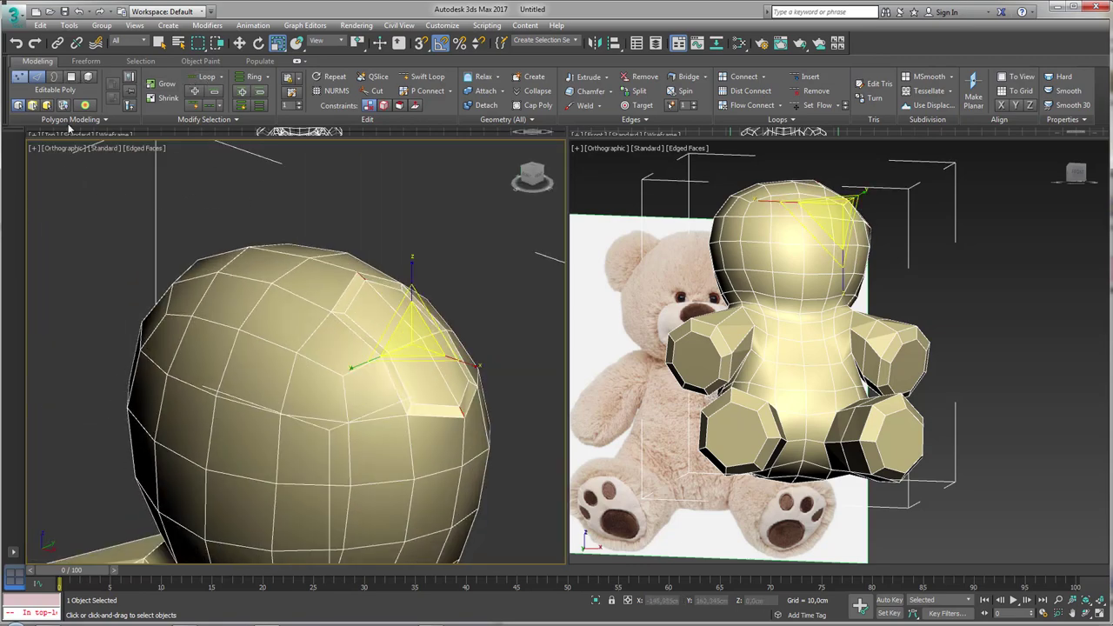
Step: Nudge the selected head faces slightly left
key(1)
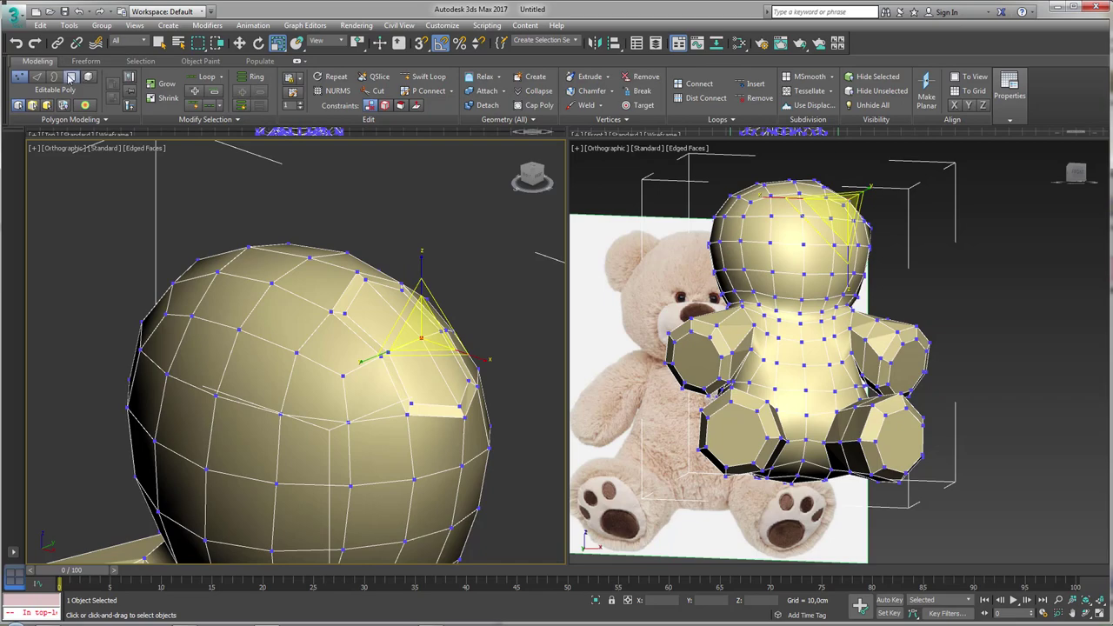
click(72, 77)
alt+middle_drag(422, 320, 454, 313)
key(w)
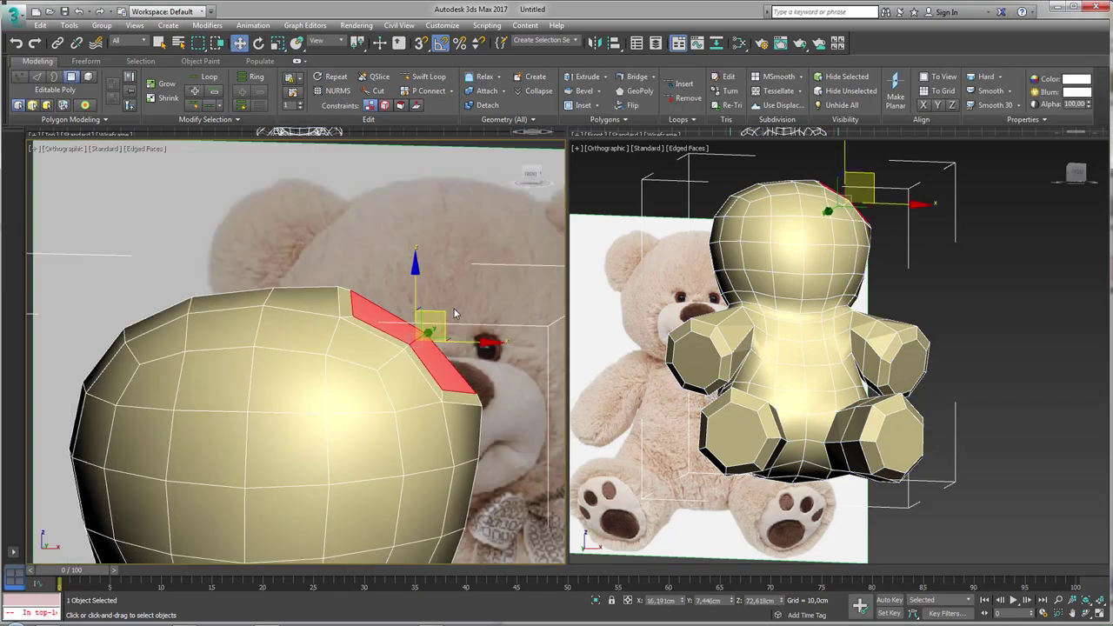
drag(440, 315, 437, 314)
alt+middle_drag(439, 313, 383, 278)
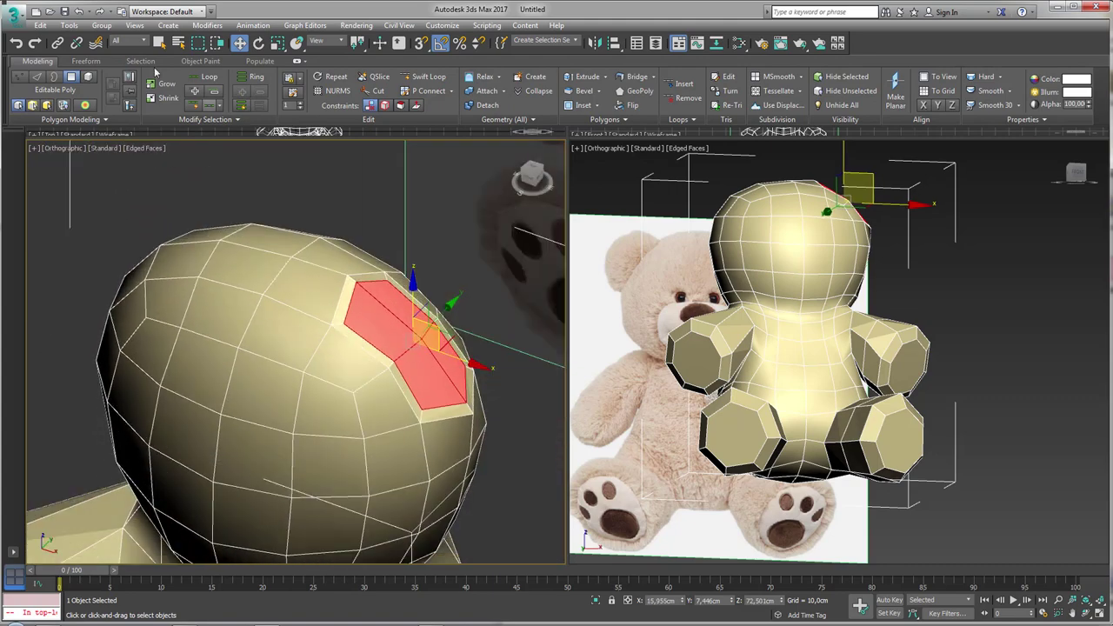
Step: Extrude the head faces outward and scale them to begin the ear
click(583, 77)
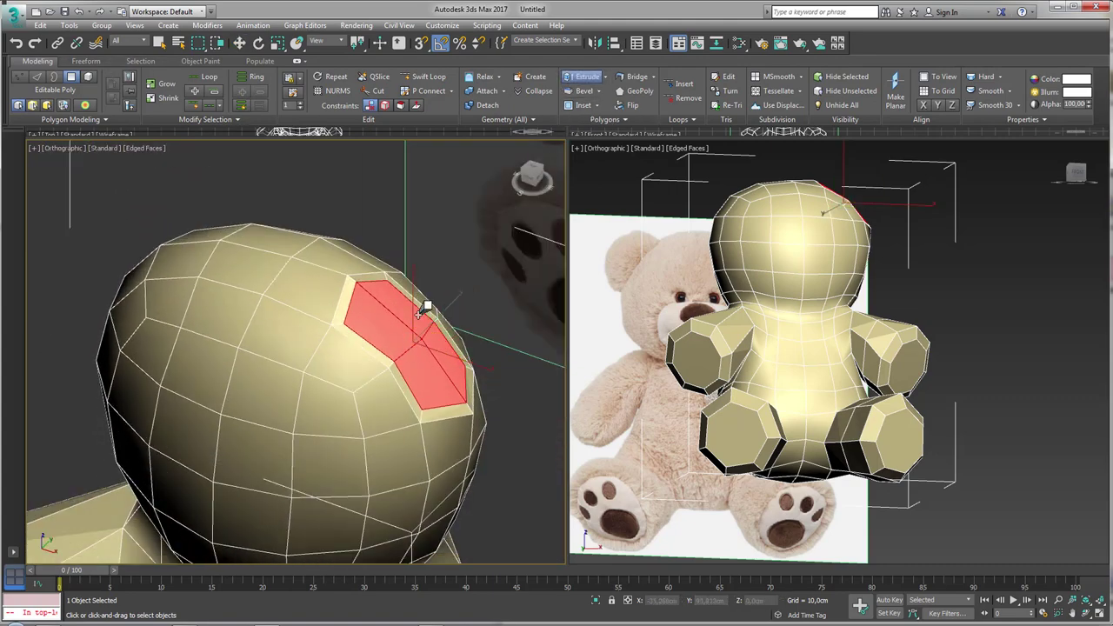
drag(426, 306, 447, 288)
key(r)
alt+middle_drag(447, 288, 498, 354)
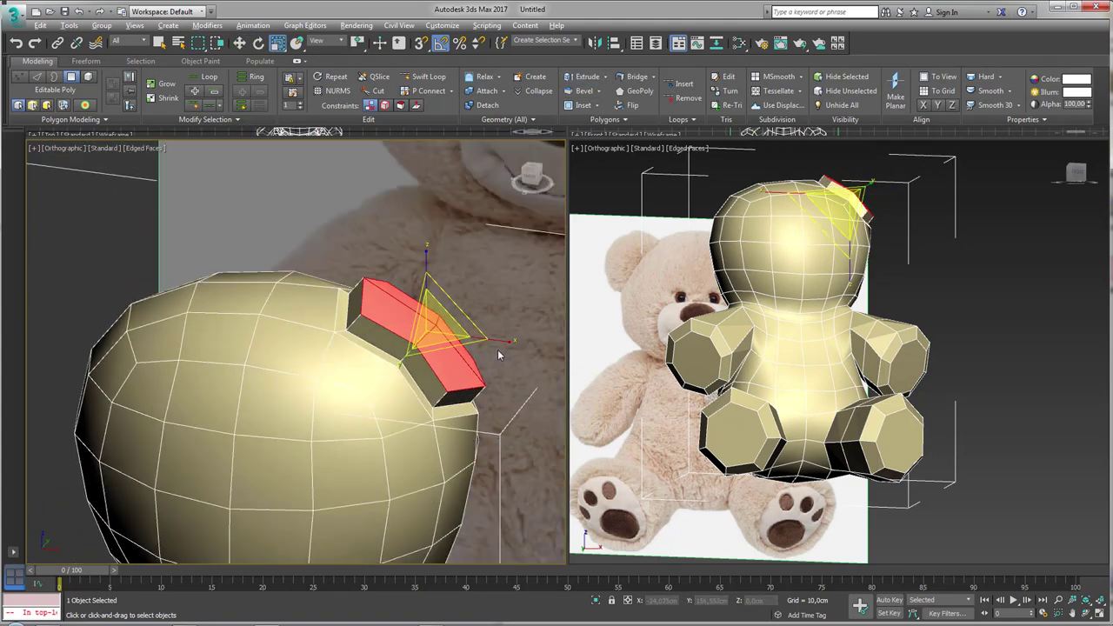
drag(498, 355, 453, 339)
mouse_move(452, 339)
alt+middle_down()
mouse_move(392, 324)
mouse_move(461, 310)
alt+middle_up()
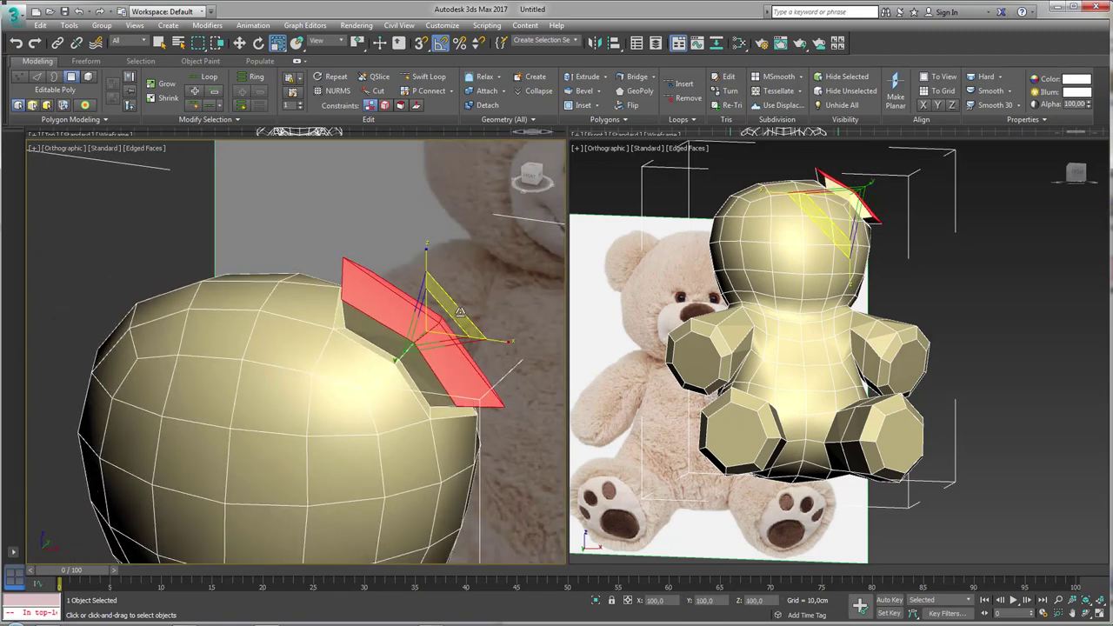
Step: Extrude the ear faces further, shrink their ends, and view from the Front
click(585, 77)
mouse_move(456, 310)
mouse_down()
mouse_move(473, 274)
mouse_move(488, 285)
mouse_up()
key(r)
alt+middle_drag(489, 285, 470, 304)
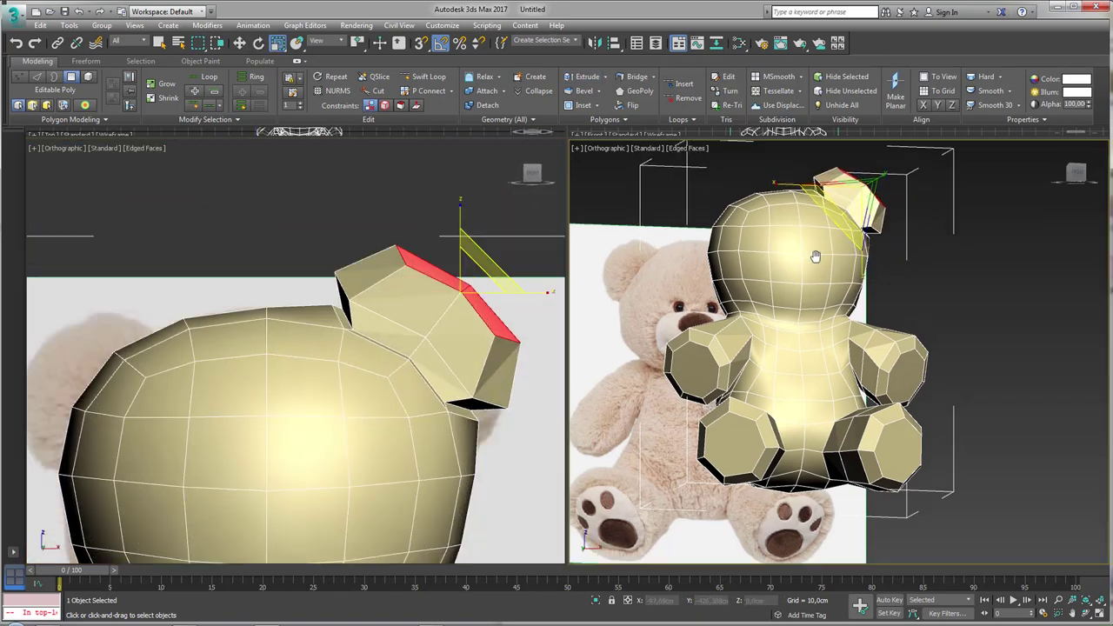
middle_drag(816, 256, 807, 265)
scroll(322, 303, down, 2)
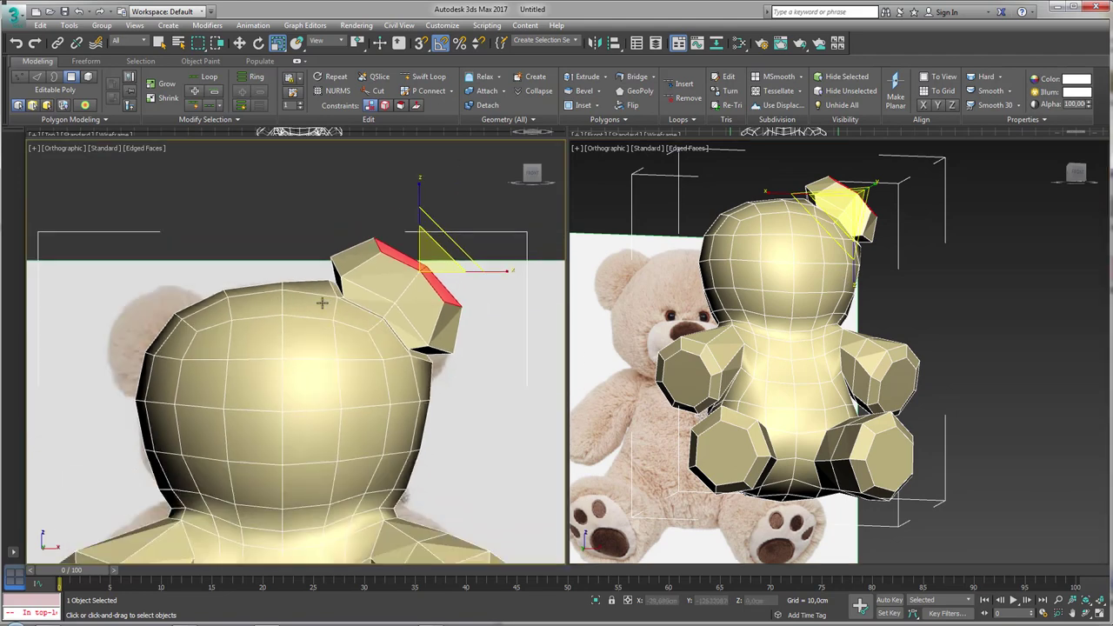
key(f)
scroll(418, 278, up, 2)
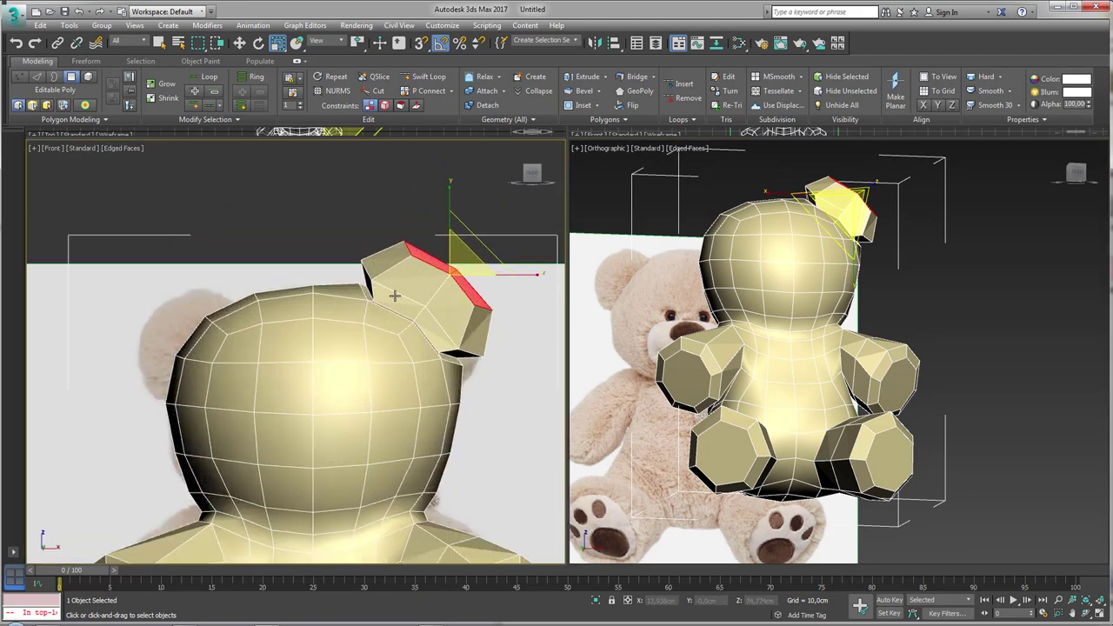
scroll(418, 278, up, 1)
click(21, 77)
Step: Raise the ear's bottom vertices and move an ear vertex up toward the top
scroll(317, 225, up, 2)
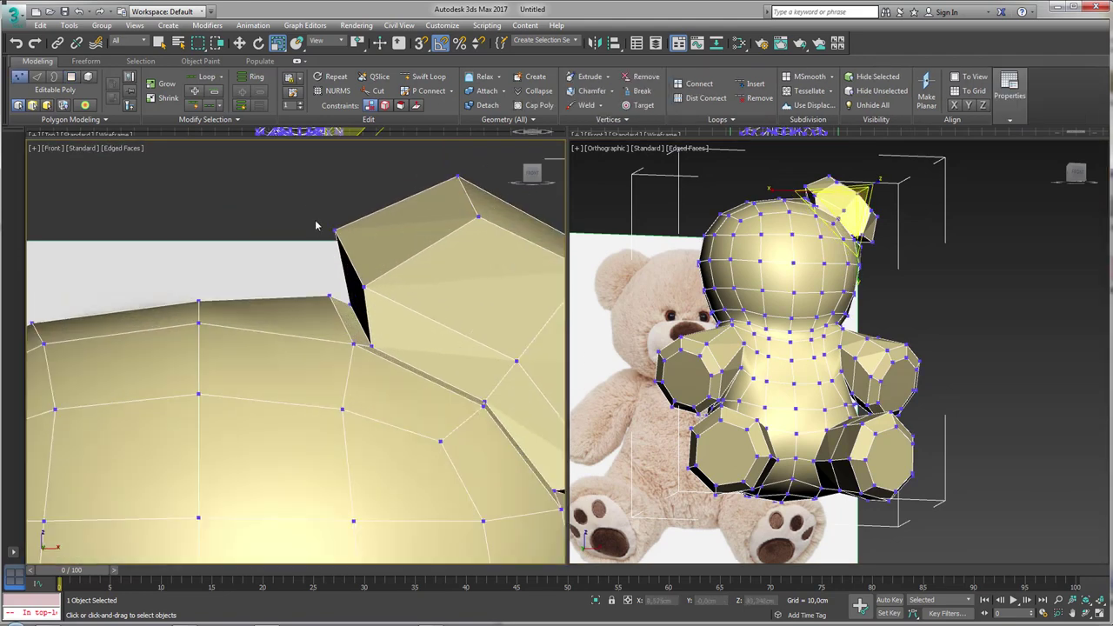
drag(375, 293, 378, 295)
key(w)
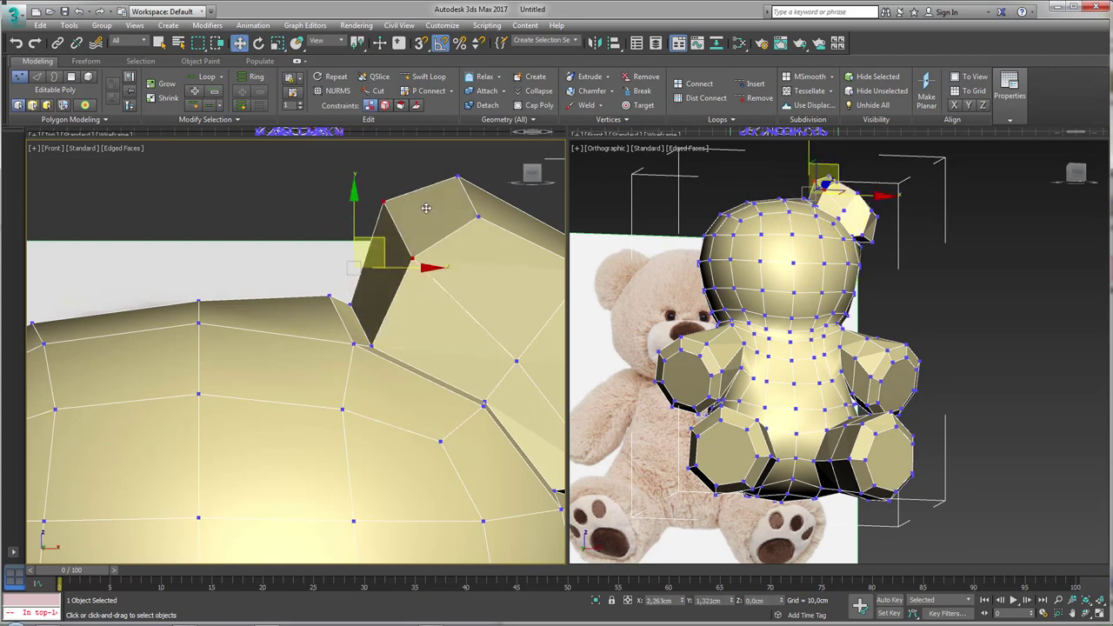
scroll(465, 296, down, 1)
scroll(470, 304, down, 2)
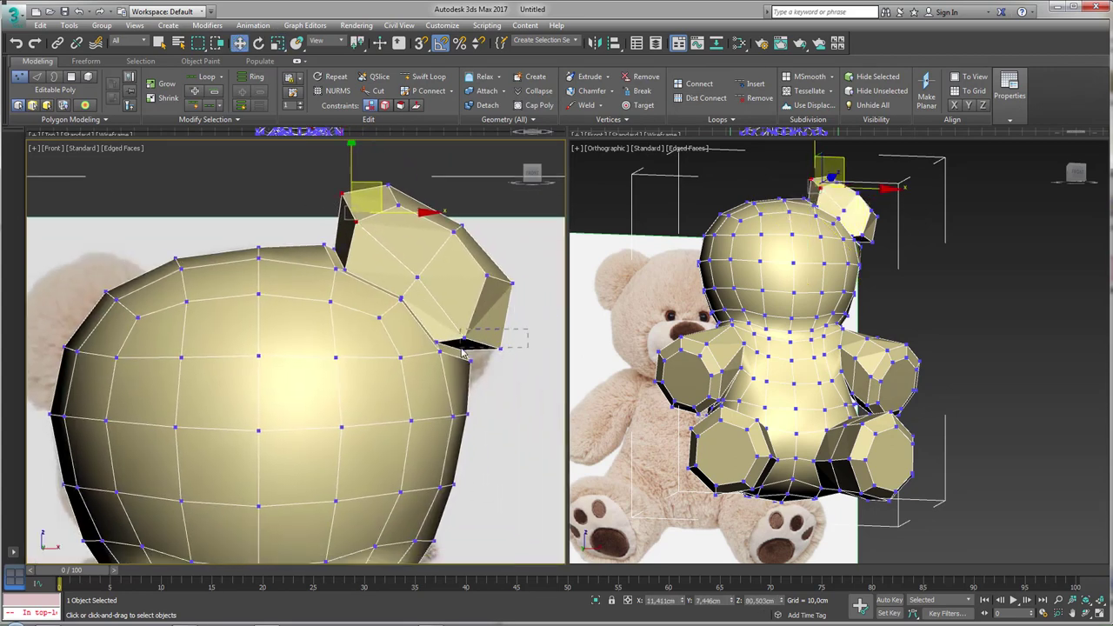
drag(485, 361, 483, 358)
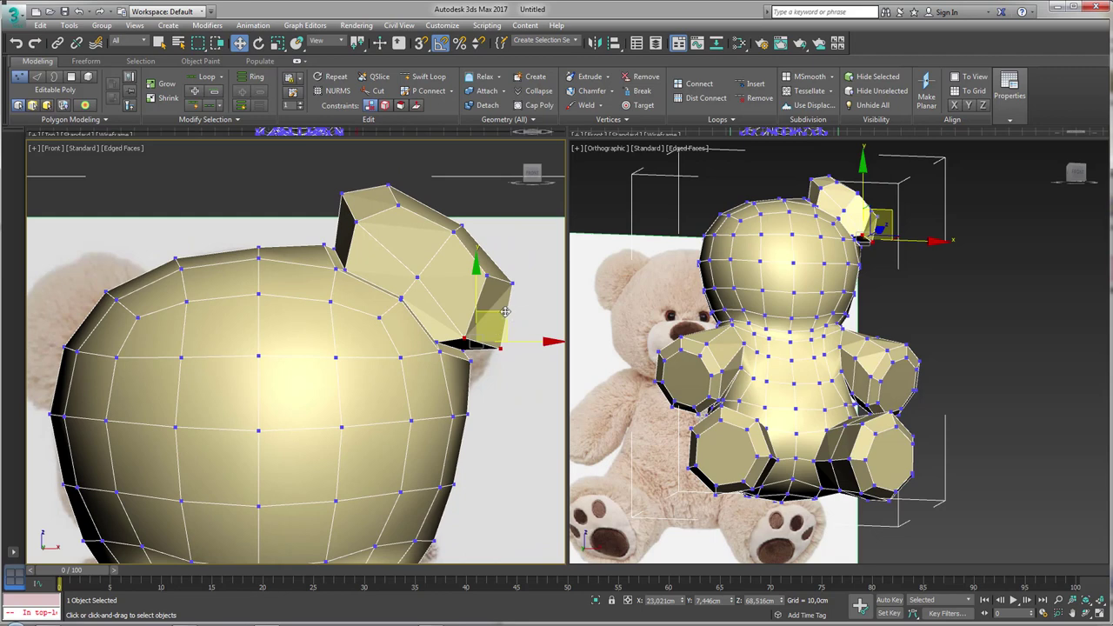
mouse_move(505, 312)
mouse_down()
mouse_move(526, 226)
mouse_move(469, 202)
mouse_up()
drag(448, 252, 435, 150)
click(343, 193)
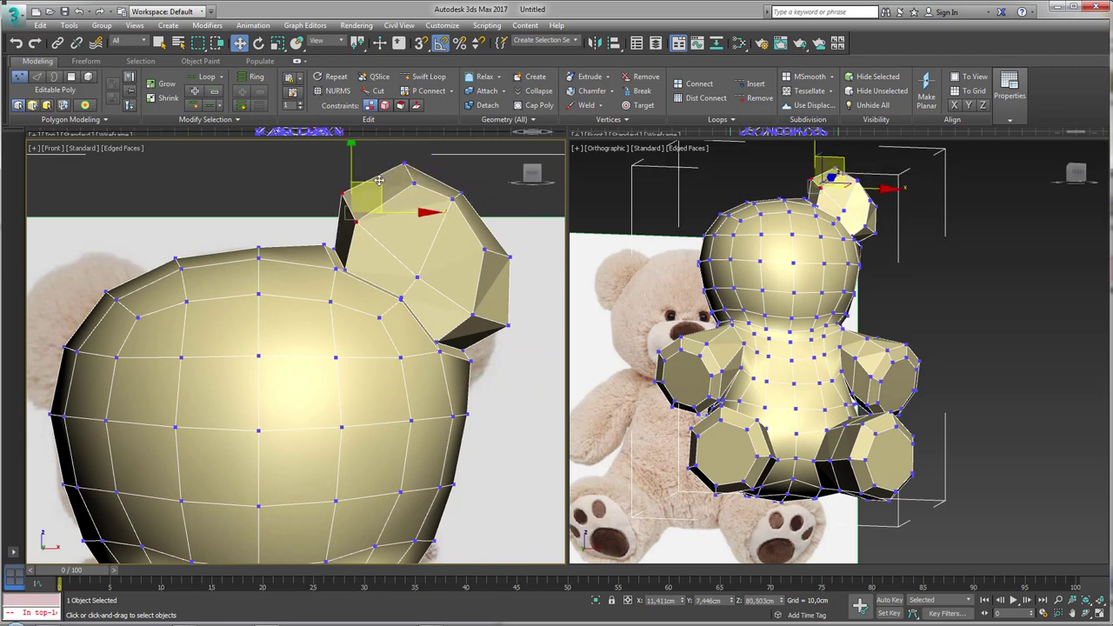
key(F3)
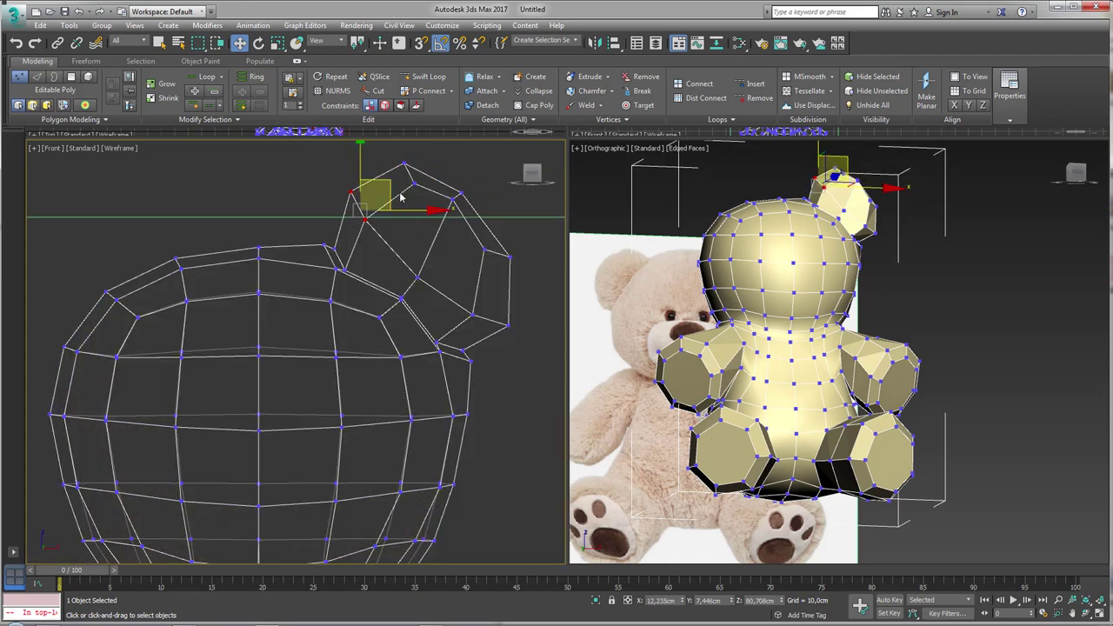
key(F3)
Step: Round the ear outline by pulling its top and lower-right vertices up and outward
click(407, 166)
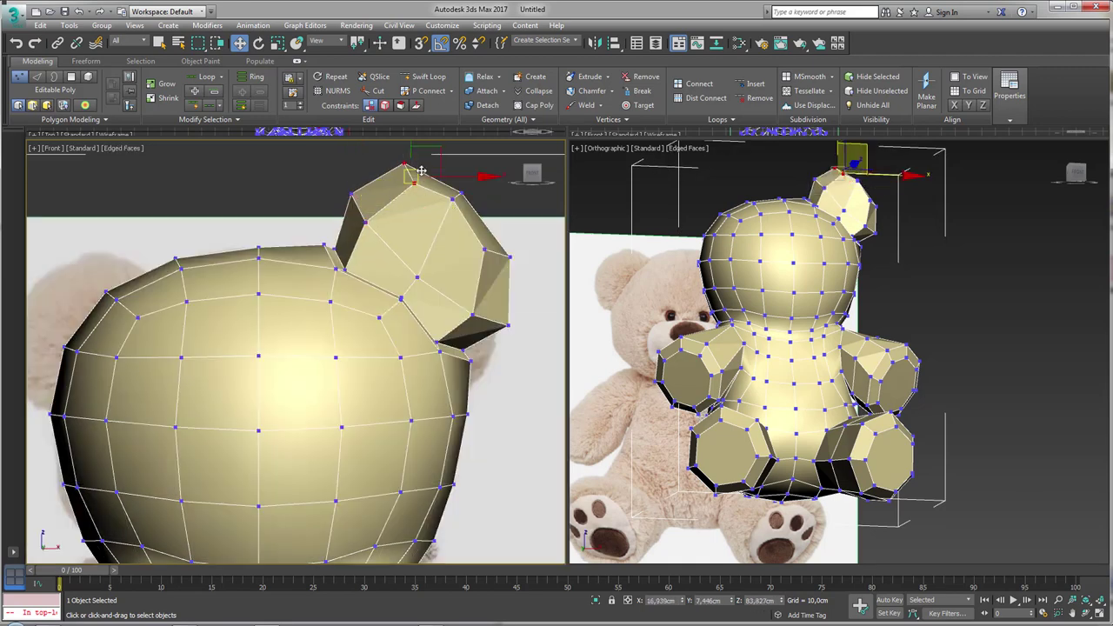
drag(421, 171, 451, 201)
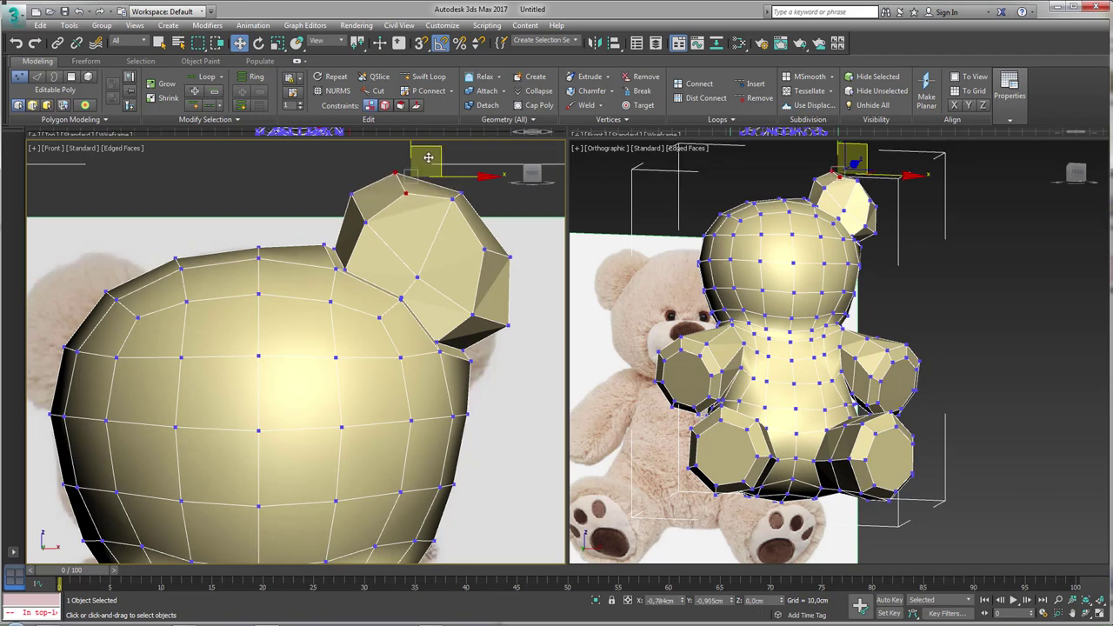
click(452, 200)
middle_drag(406, 230, 400, 288)
click(391, 230)
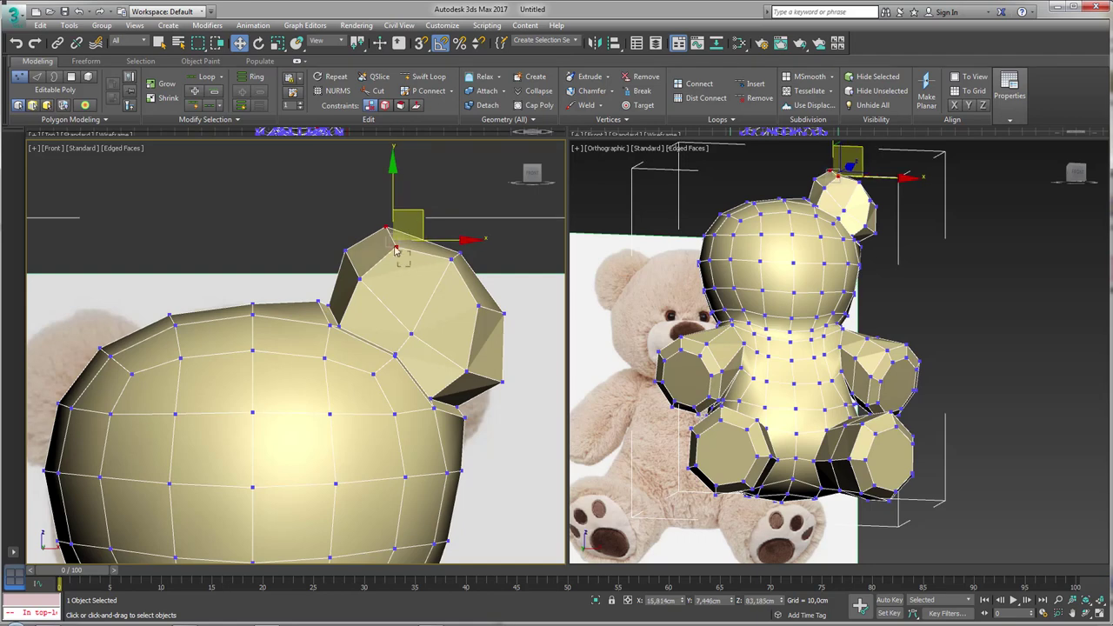
click(357, 269)
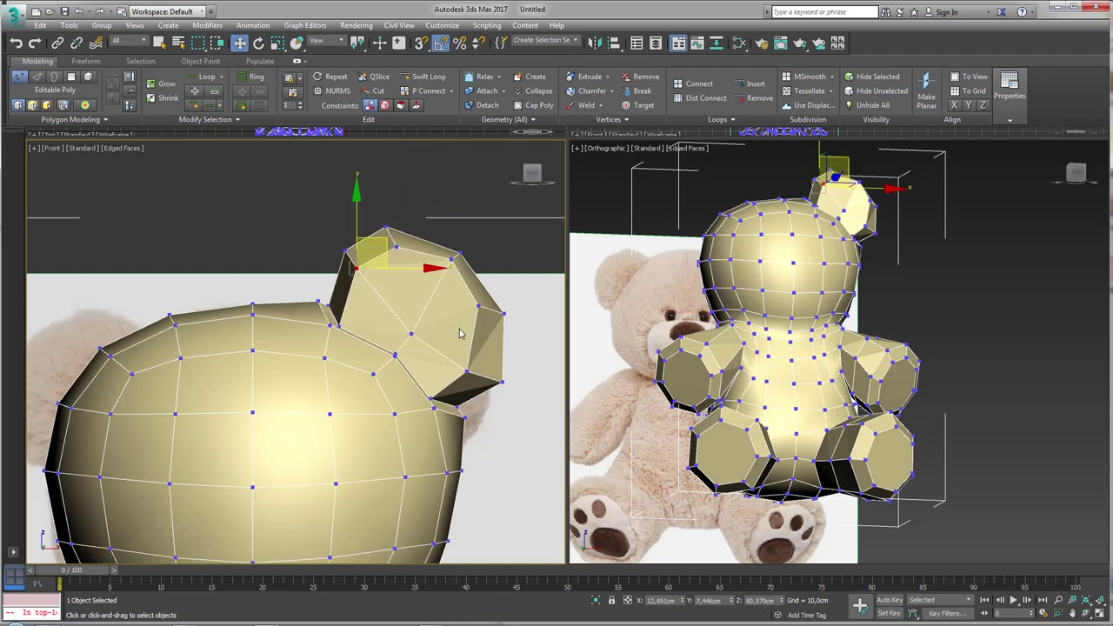
click(470, 377)
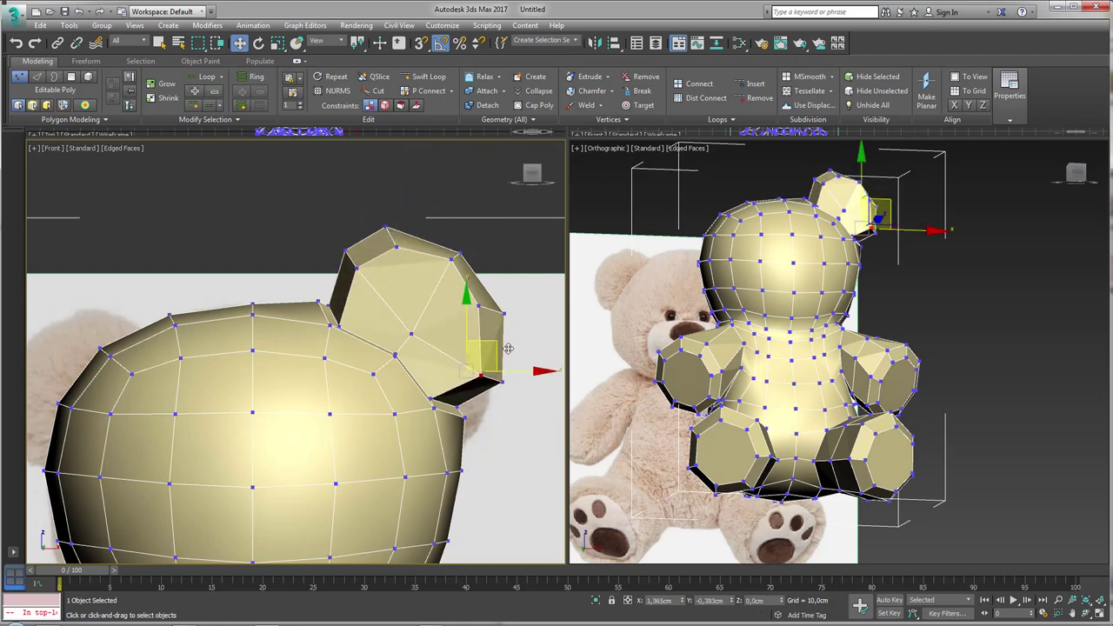
drag(496, 345, 516, 292)
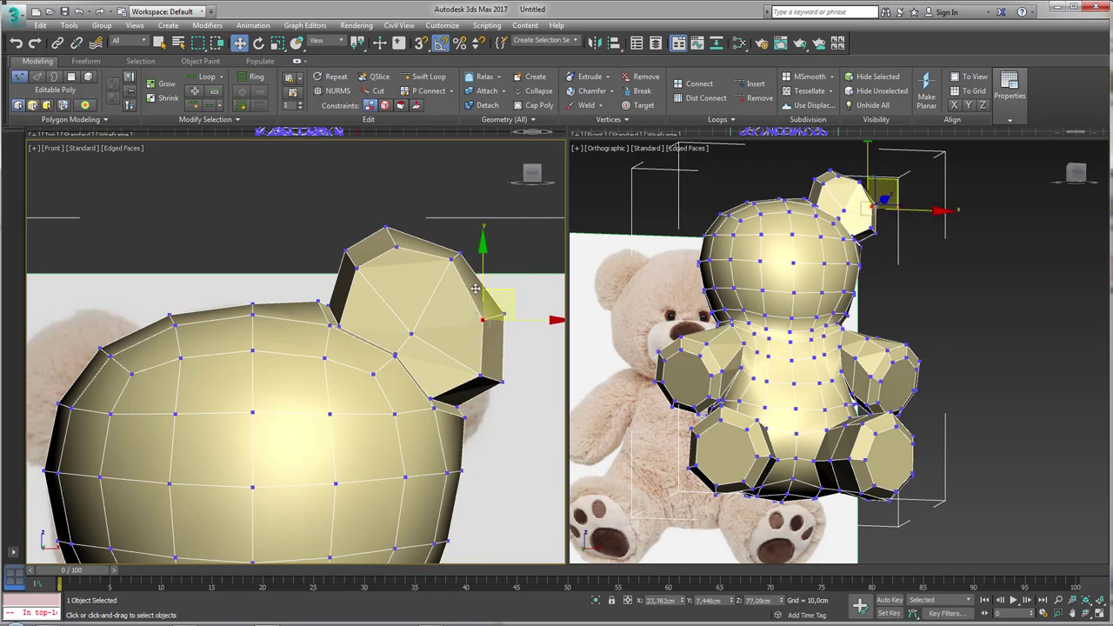
drag(439, 261, 448, 208)
mouse_move(448, 209)
alt+middle_down()
mouse_move(413, 346)
mouse_move(383, 304)
alt+middle_up()
click(383, 305)
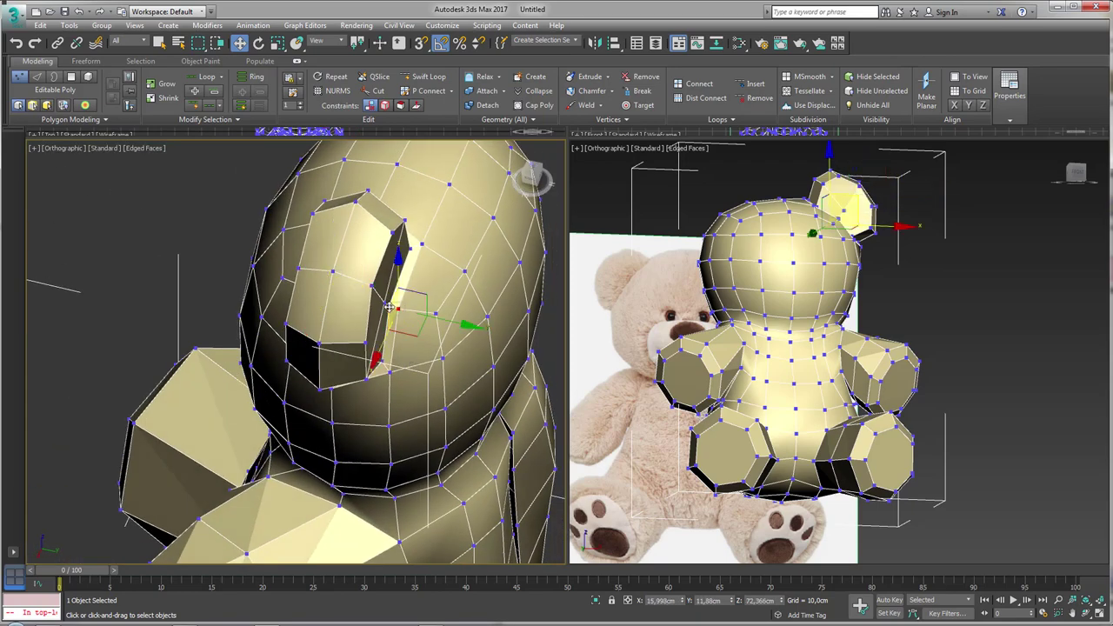
Step: Move the inner ear face up and inward and raise the lower ear part
drag(382, 304, 395, 309)
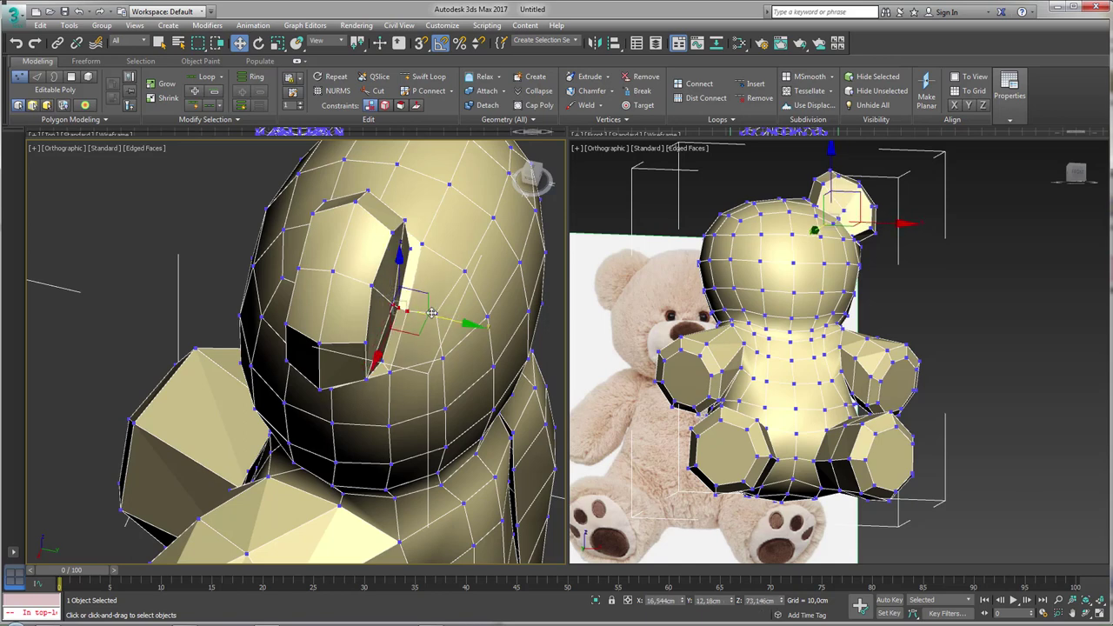
drag(471, 324, 376, 344)
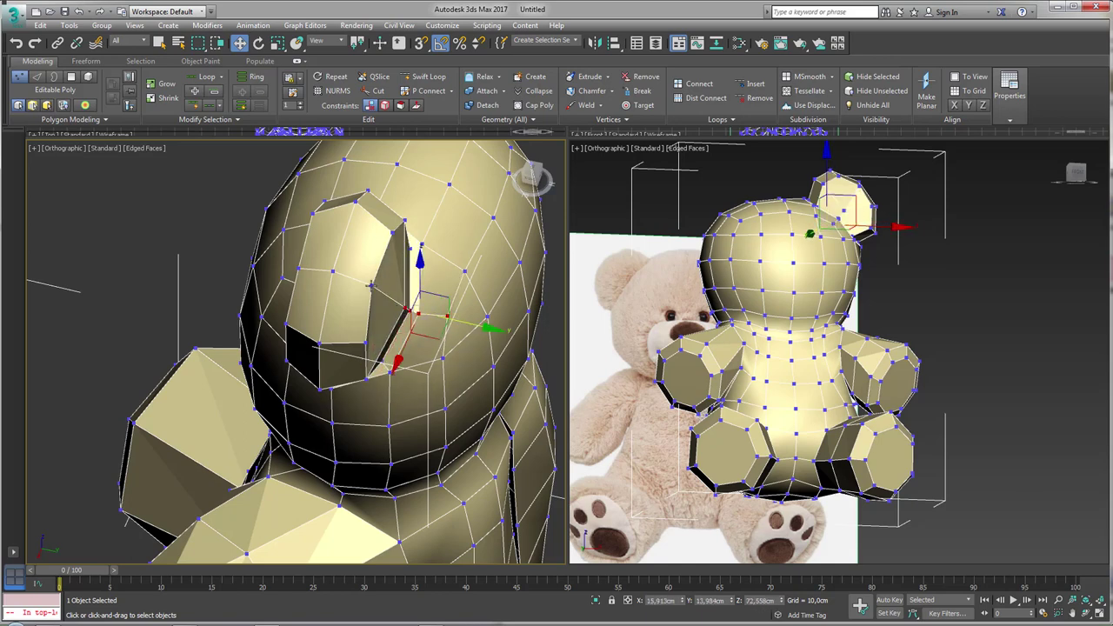
click(376, 344)
drag(367, 381, 415, 257)
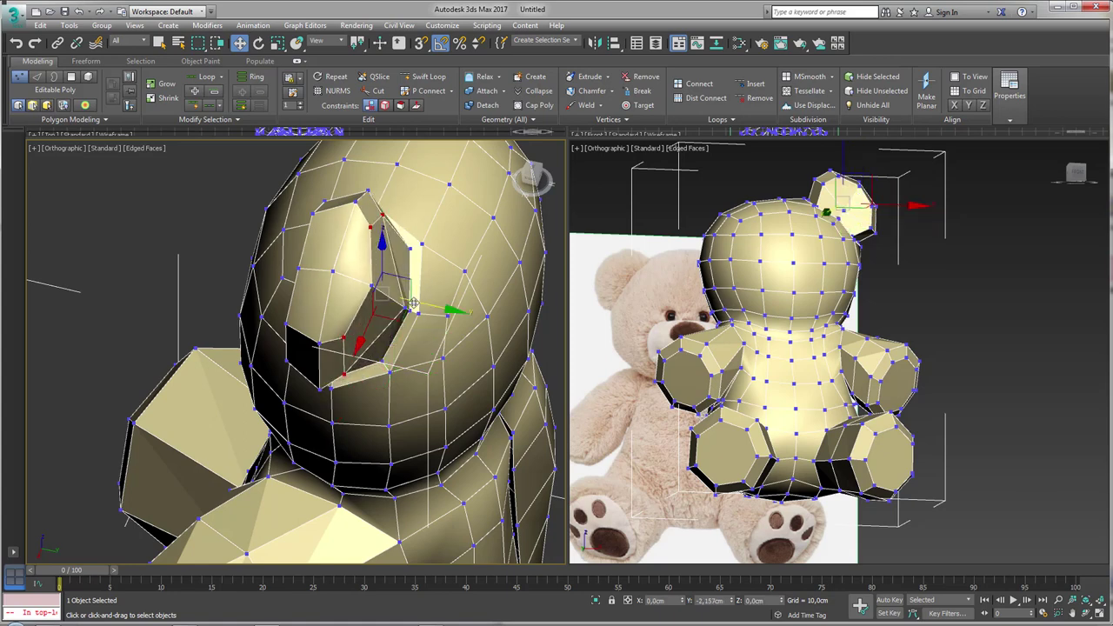
Step: Push the inner ear part deeper and fine-tune it into a rounded cup
mouse_move(435, 308)
alt+middle_down()
mouse_move(392, 257)
mouse_move(441, 342)
mouse_move(304, 331)
mouse_move(327, 318)
alt+middle_up()
click(381, 257)
click(300, 326)
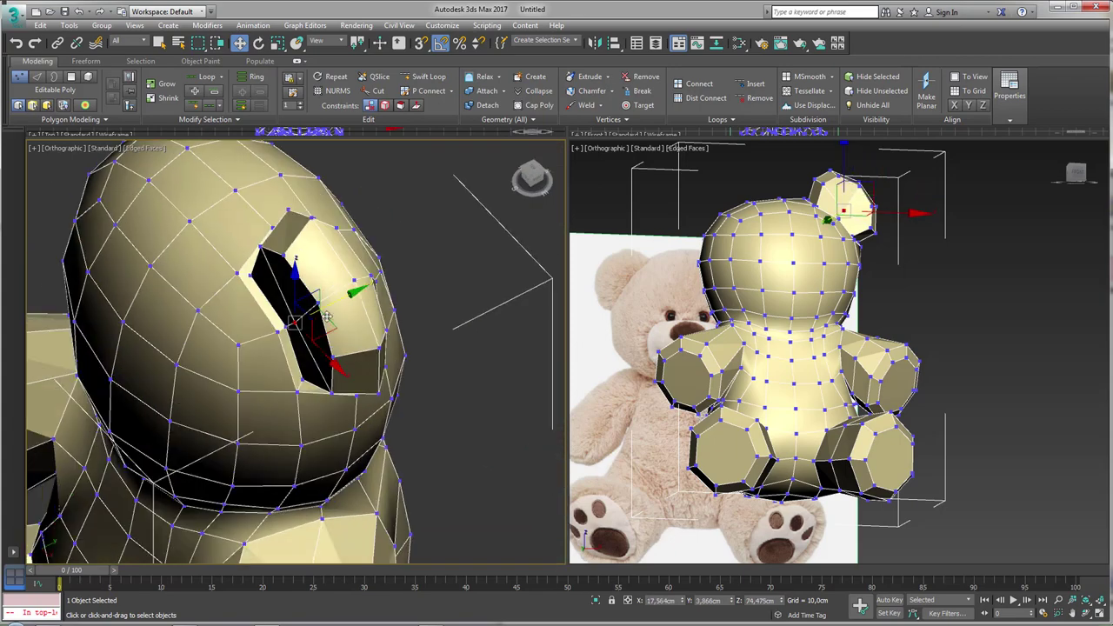
mouse_move(327, 318)
mouse_down()
mouse_move(303, 331)
mouse_move(305, 313)
mouse_up()
mouse_move(305, 313)
alt+middle_down()
mouse_move(424, 285)
mouse_move(344, 301)
alt+middle_up()
drag(292, 346, 323, 299)
mouse_move(322, 298)
alt+middle_down()
mouse_move(331, 312)
mouse_move(402, 277)
alt+middle_up()
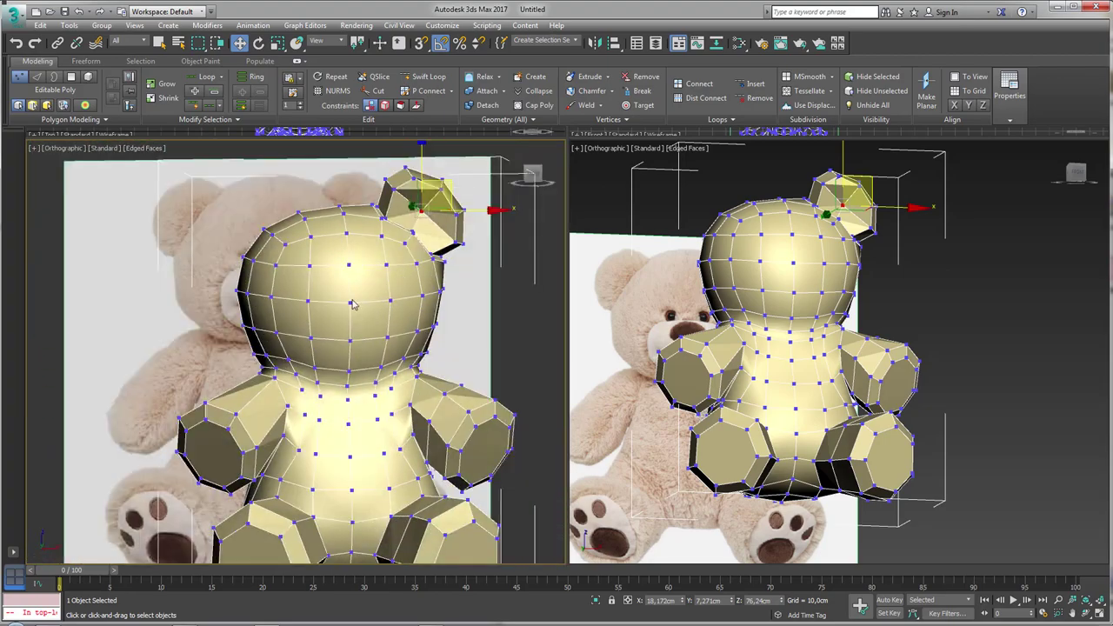
click(349, 300)
alt+middle_drag(349, 300, 413, 304)
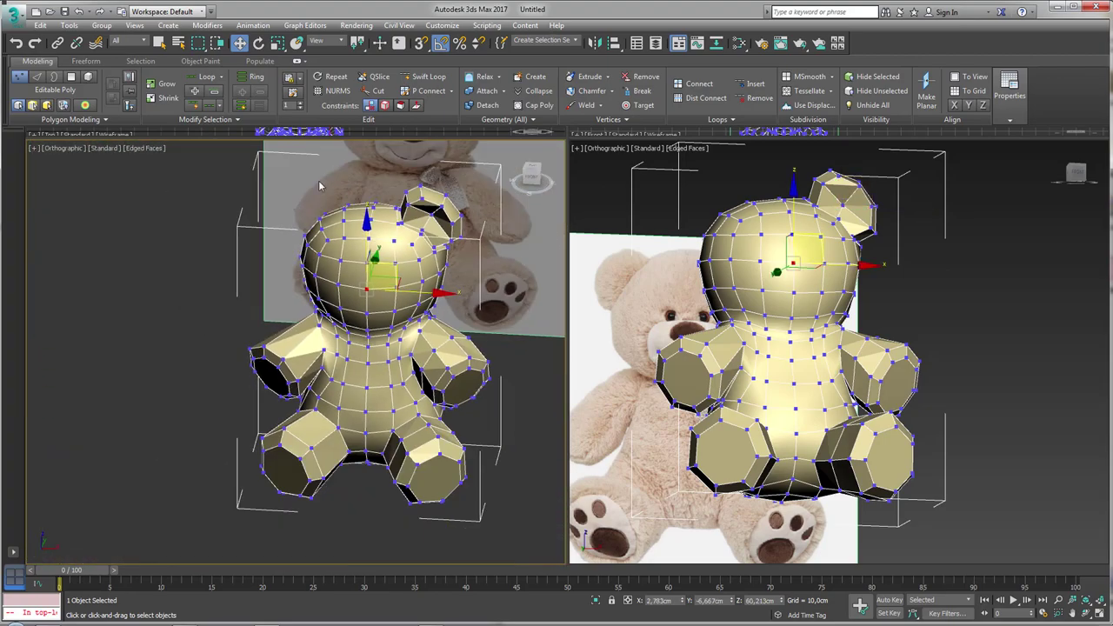
Step: Add a Symmetry modifier to mirror the one-eared half bear
click(209, 28)
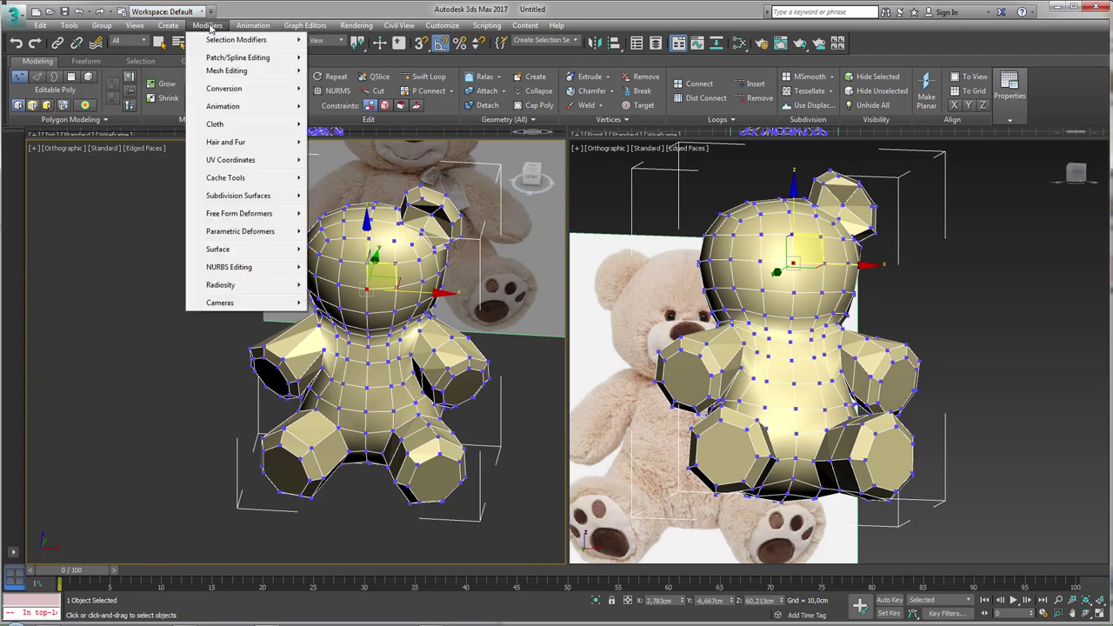
mouse_move(228, 71)
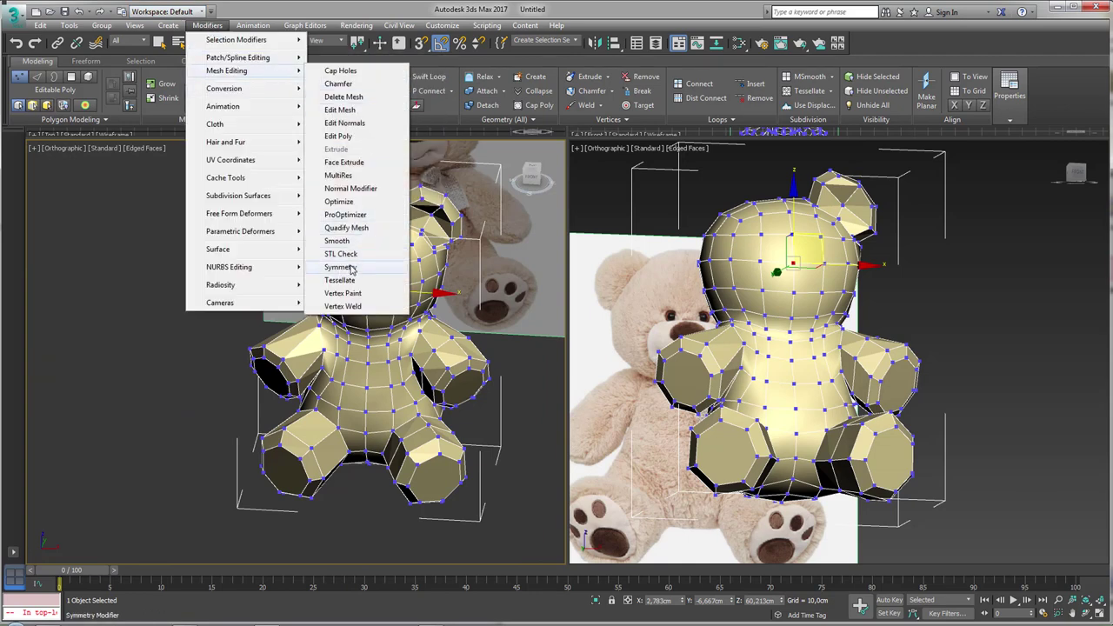
click(339, 267)
mouse_move(352, 269)
alt+middle_down()
mouse_move(414, 273)
mouse_move(379, 271)
alt+middle_up()
Step: Collapse the two-eared mirrored bear into a single Editable Poly
right_click(379, 272)
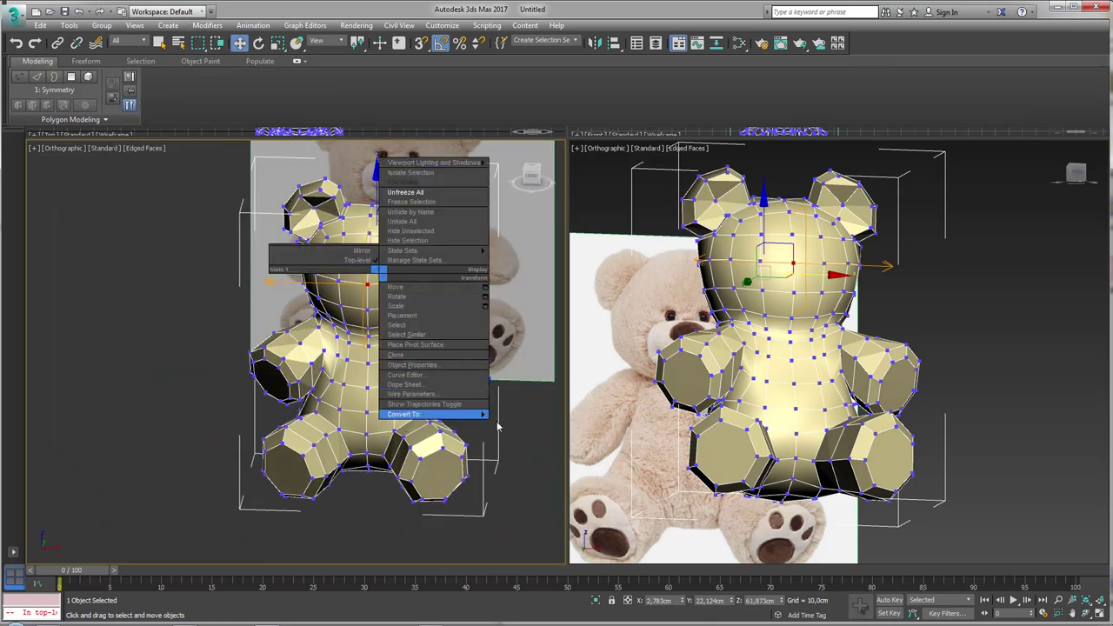
mouse_move(431, 414)
click(512, 424)
alt+middle_drag(512, 424, 475, 348)
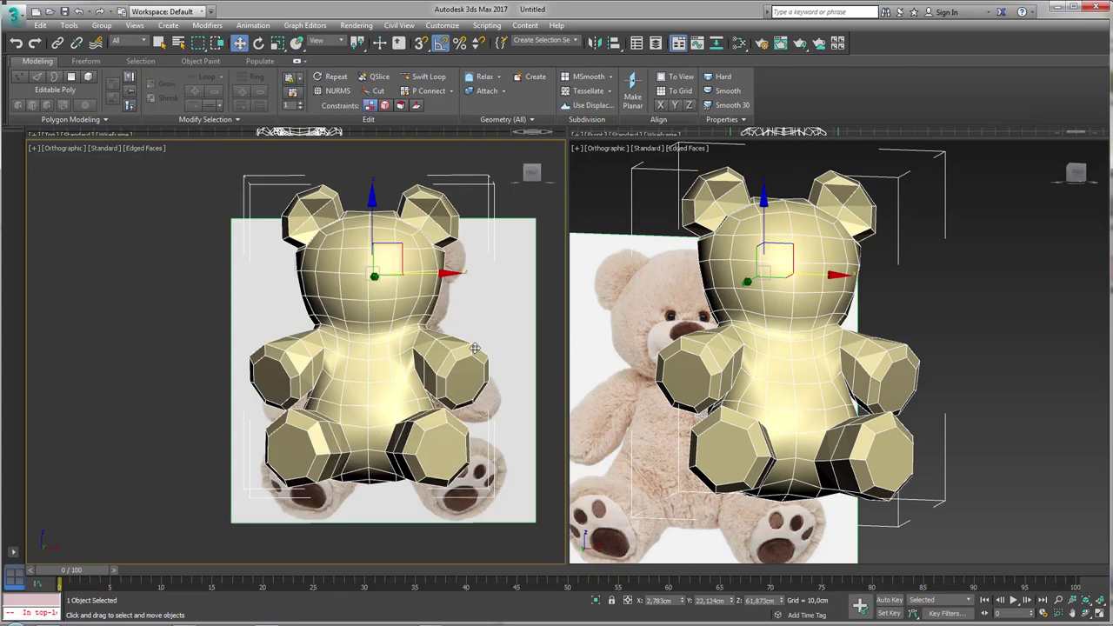
alt+middle_drag(356, 311, 275, 325)
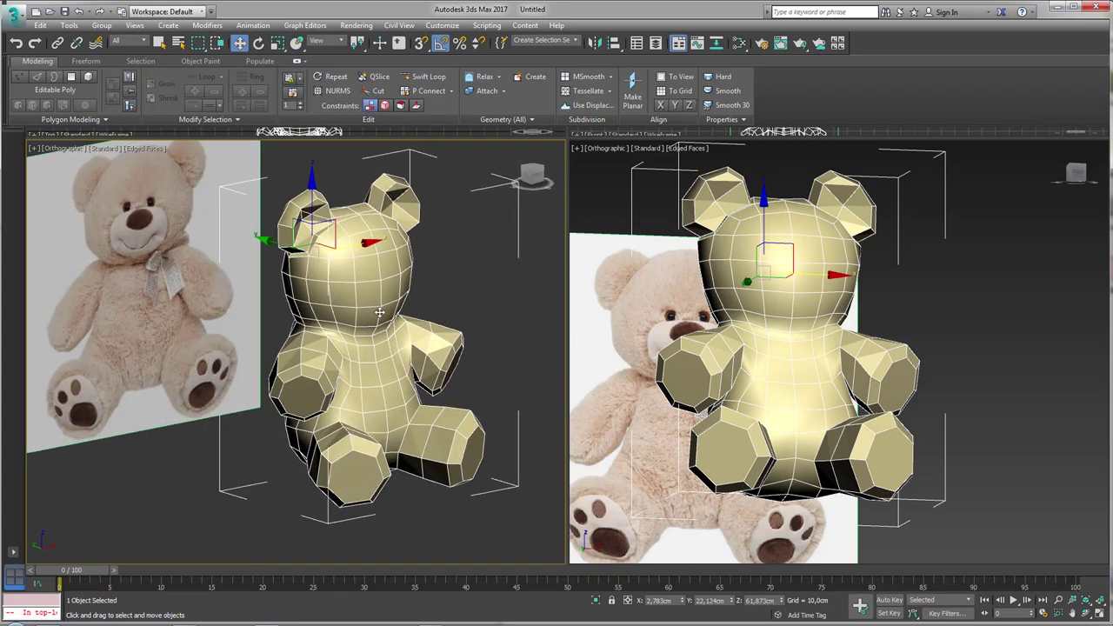
scroll(380, 312, up, 4)
Step: Select the front head faces that will form the muzzle
click(26, 78)
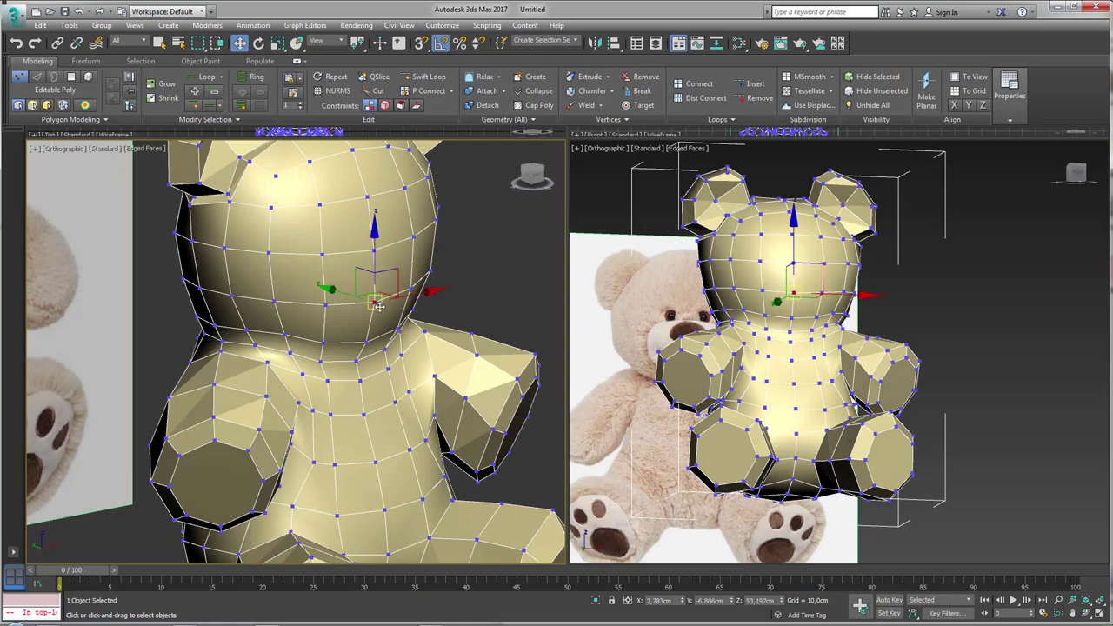
scroll(379, 306, up, 2)
click(72, 76)
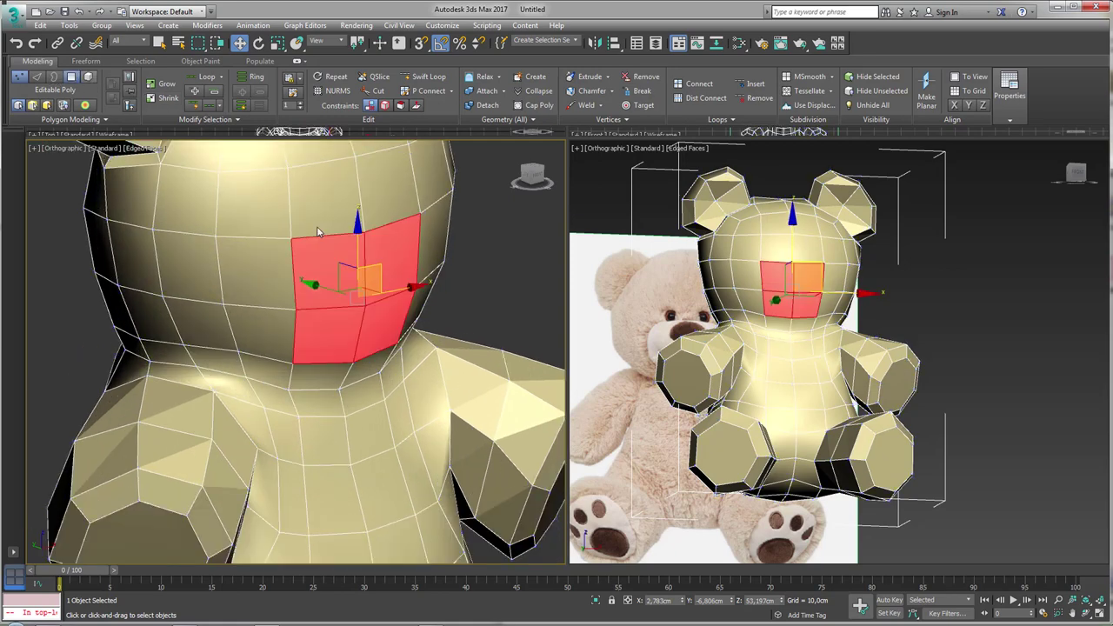
scroll(348, 287, up, 2)
ctrl+click(266, 291)
ctrl+click(261, 317)
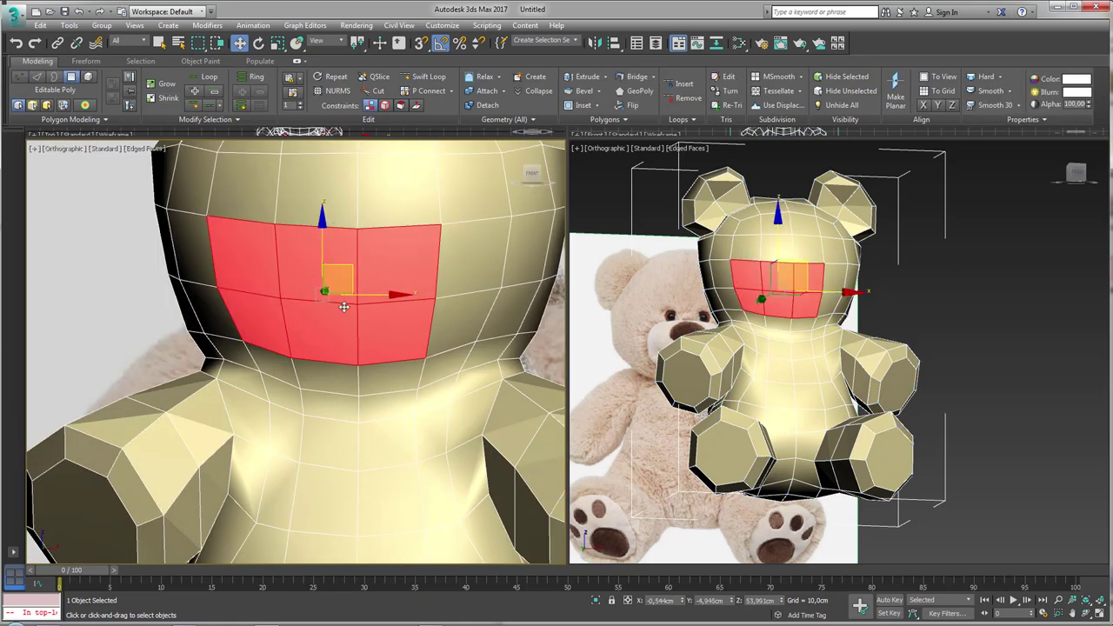
ctrl+click(474, 256)
ctrl+click(470, 308)
Step: Scale the selected muzzle faces and nudge them slightly down
mouse_move(470, 309)
alt+middle_down()
mouse_move(408, 301)
mouse_move(418, 300)
mouse_move(452, 312)
mouse_move(396, 316)
mouse_move(325, 259)
alt+middle_up()
scroll(418, 300, down, 3)
scroll(443, 301, up, 3)
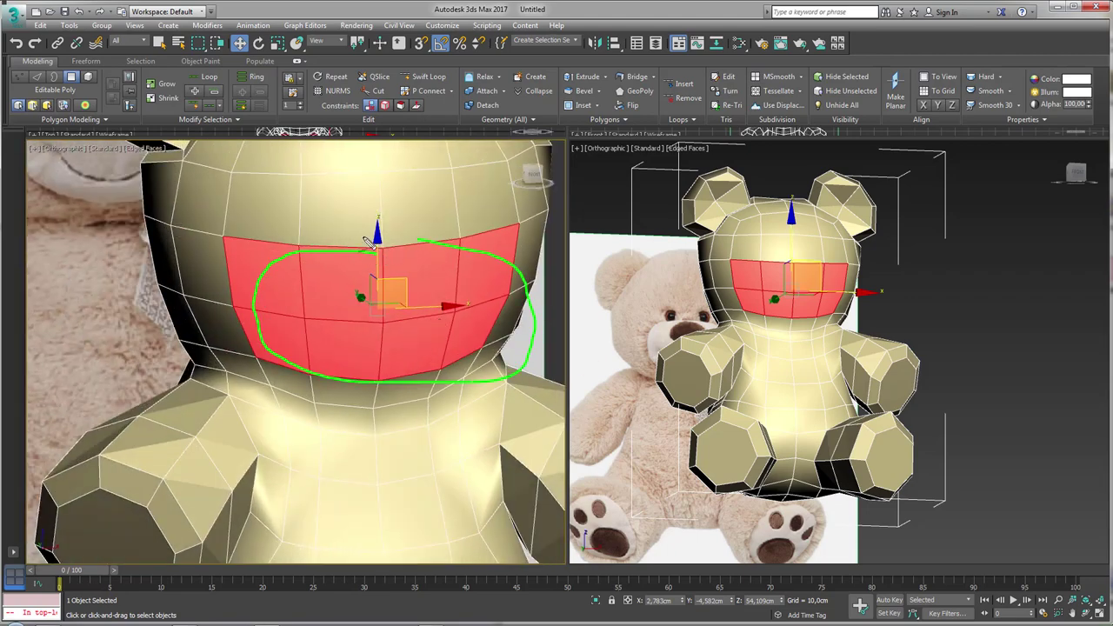
mouse_move(369, 242)
alt+middle_down()
mouse_move(383, 261)
mouse_move(374, 252)
mouse_move(387, 248)
mouse_move(387, 230)
mouse_move(384, 241)
alt+middle_up()
key(r)
key(w)
drag(383, 241, 384, 245)
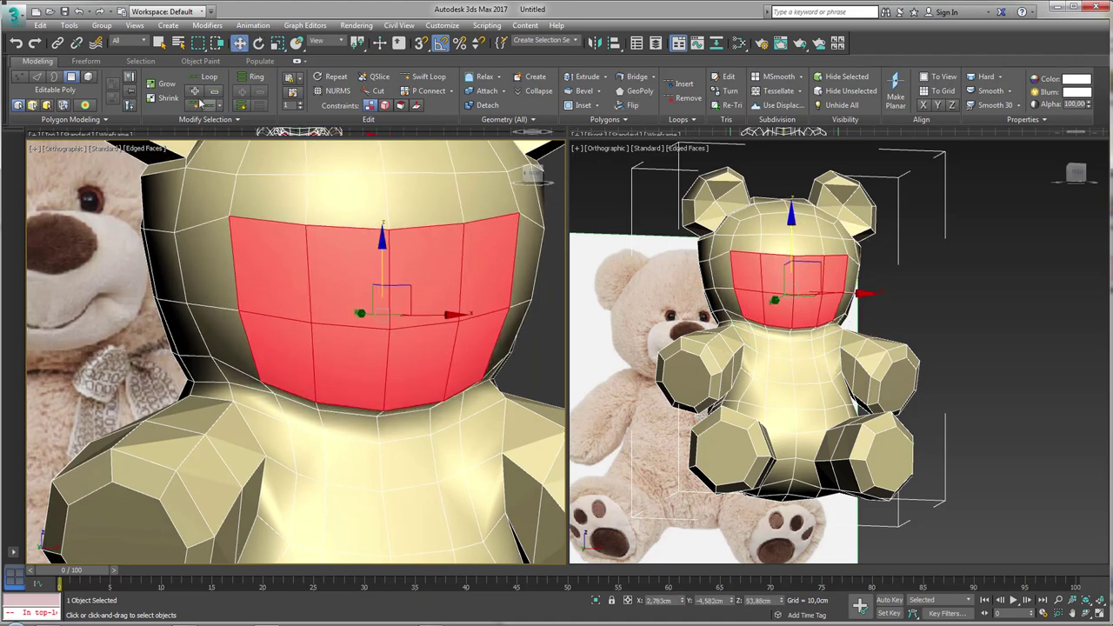
Step: Move two border vertices lower, select neck vertices, and restore the muzzle face selection
click(19, 76)
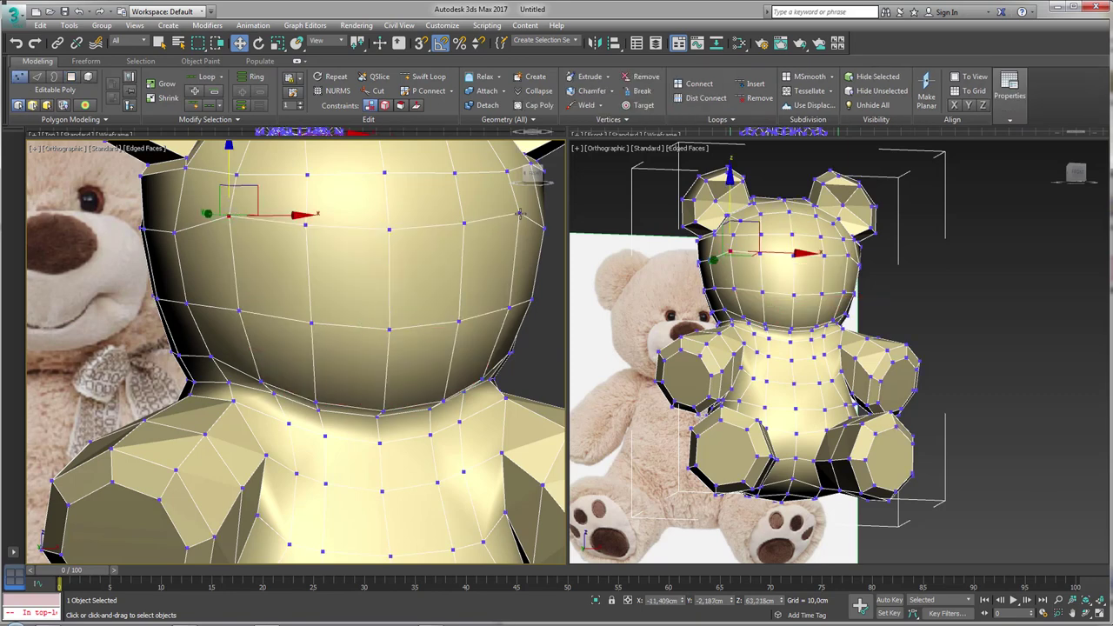
ctrl+click(520, 213)
drag(376, 187, 377, 192)
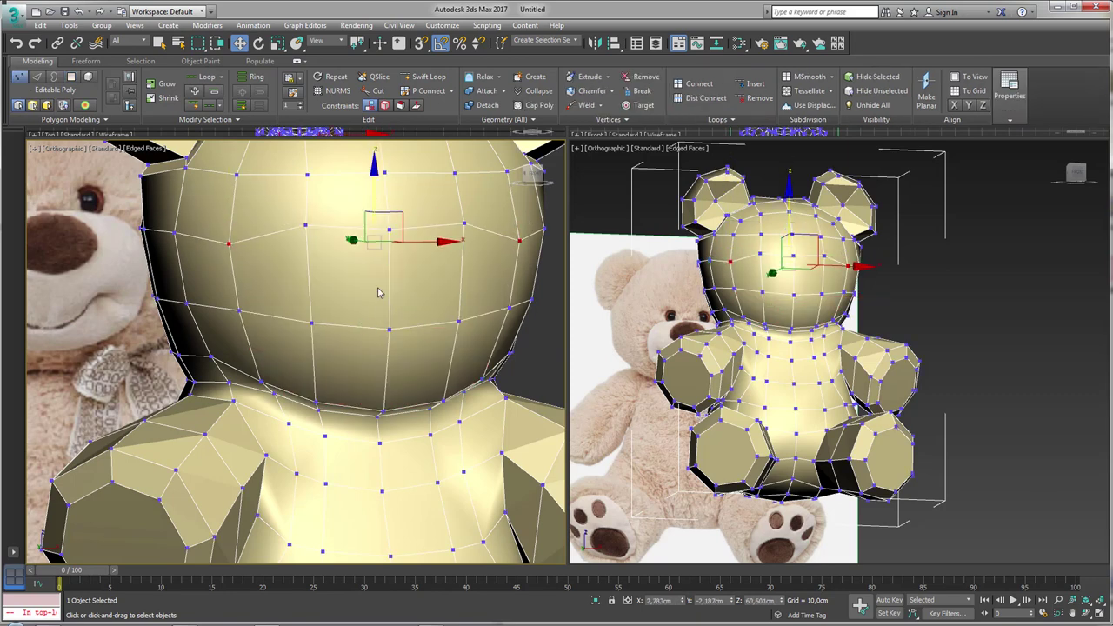
click(263, 379)
alt+middle_drag(485, 379, 452, 376)
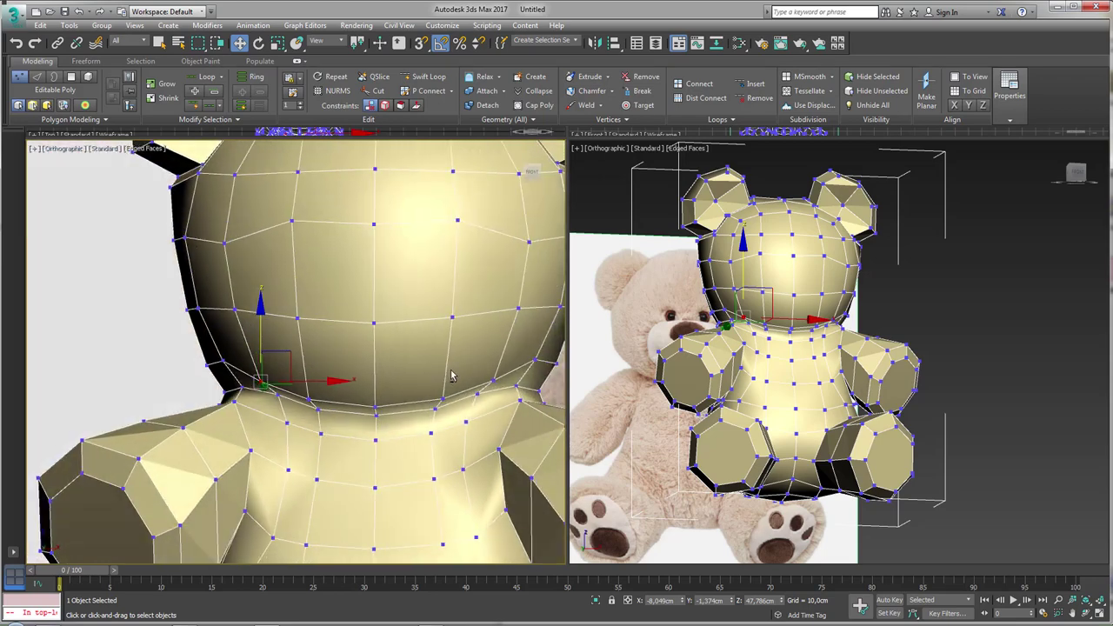
ctrl+click(498, 381)
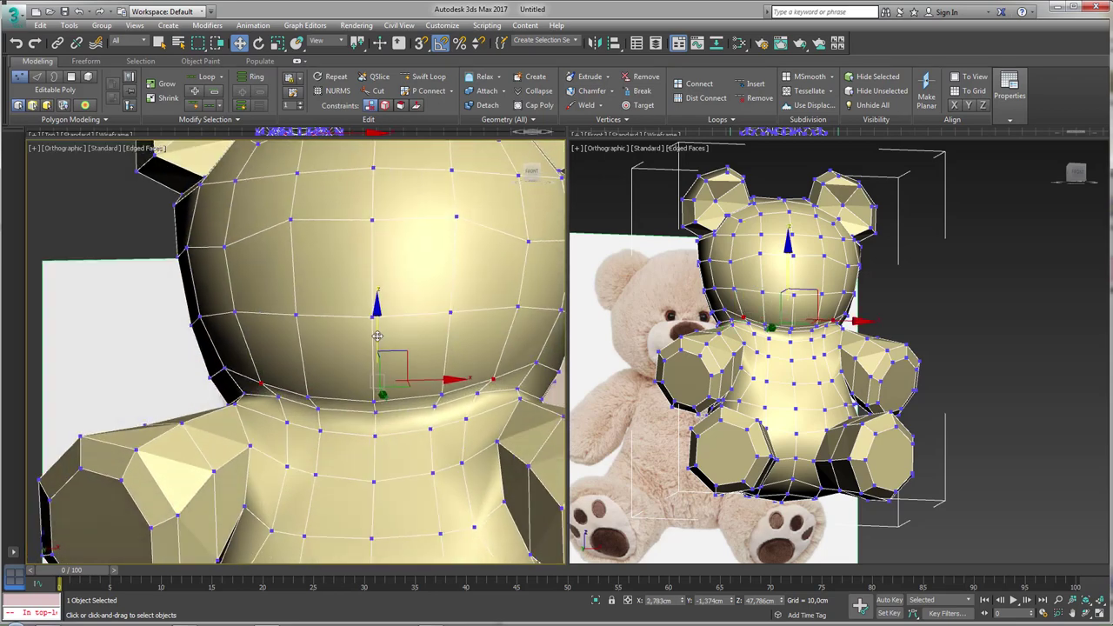
key(shift+z)
ctrl+click(71, 76)
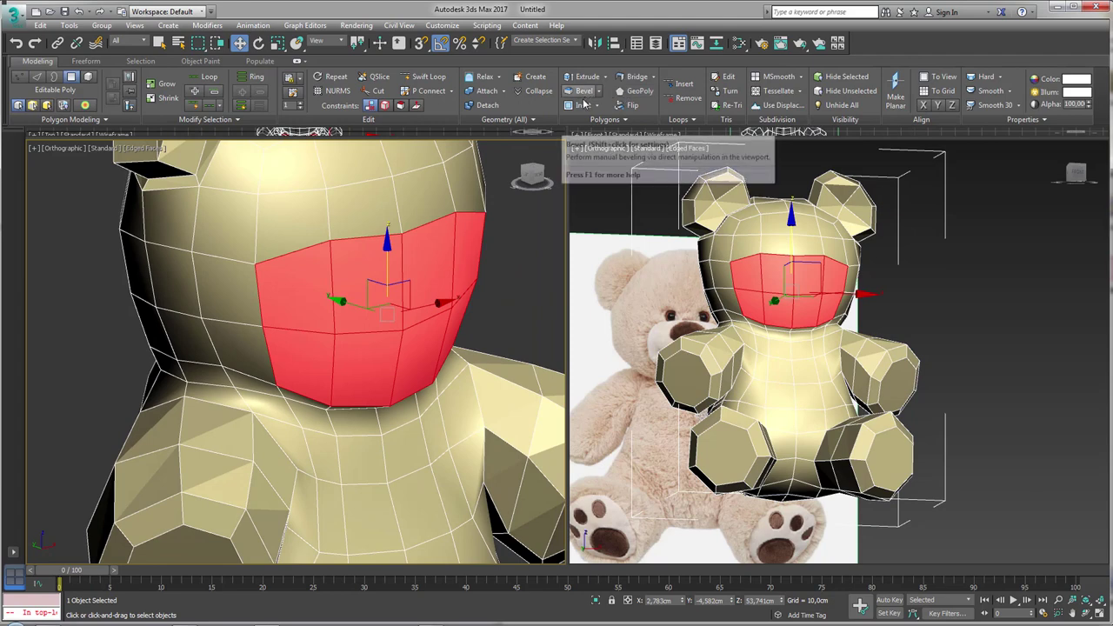
Step: Inset the selected muzzle faces to add a border band, then push them inward
click(581, 104)
drag(435, 268, 435, 272)
key(w)
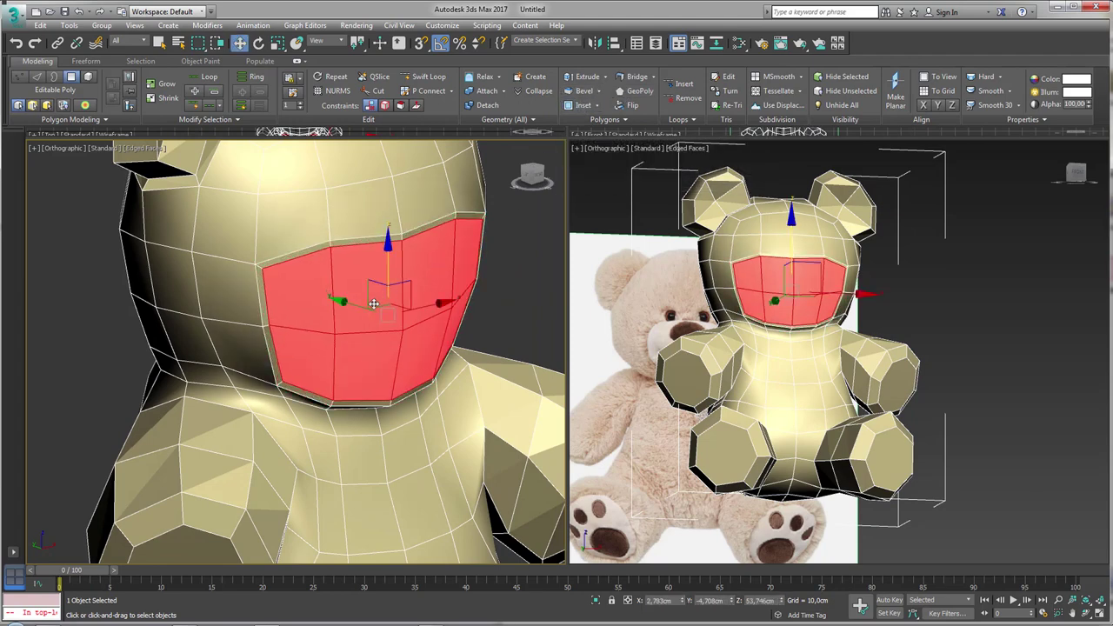
alt+middle_drag(435, 271, 360, 311)
drag(361, 312, 374, 300)
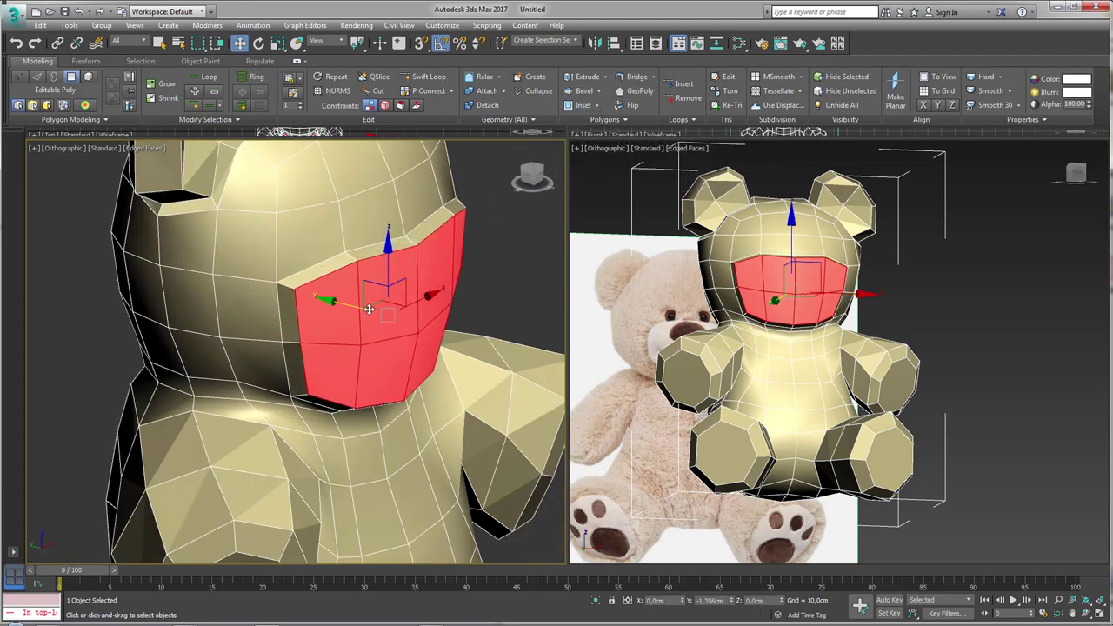
alt+middle_drag(374, 300, 360, 233)
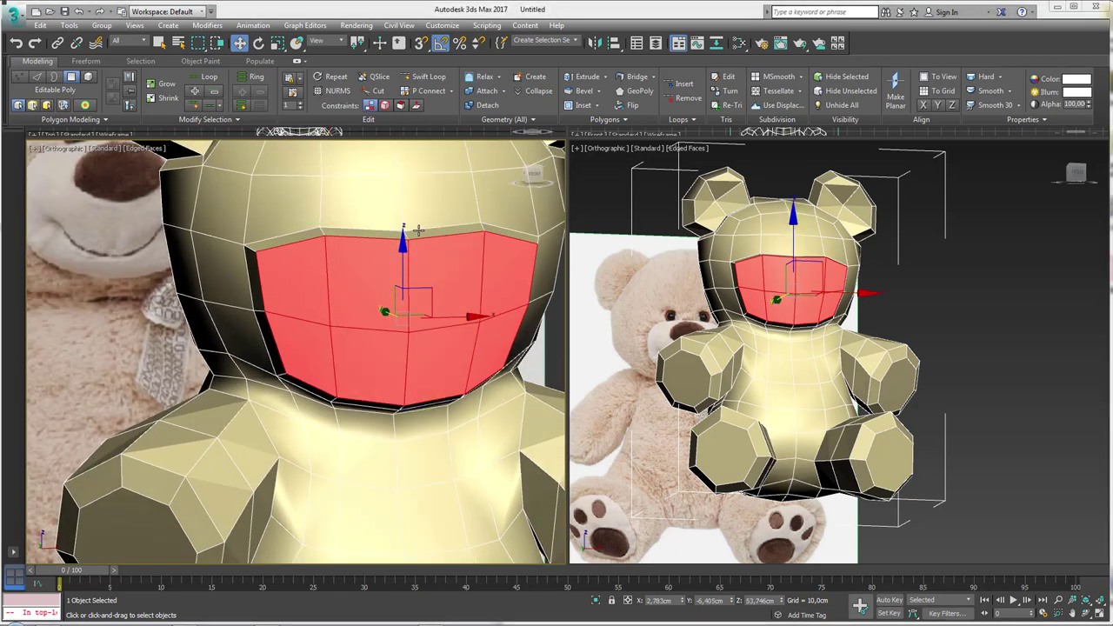
Step: Select the edge loop around the muzzle and scale it narrower
click(37, 76)
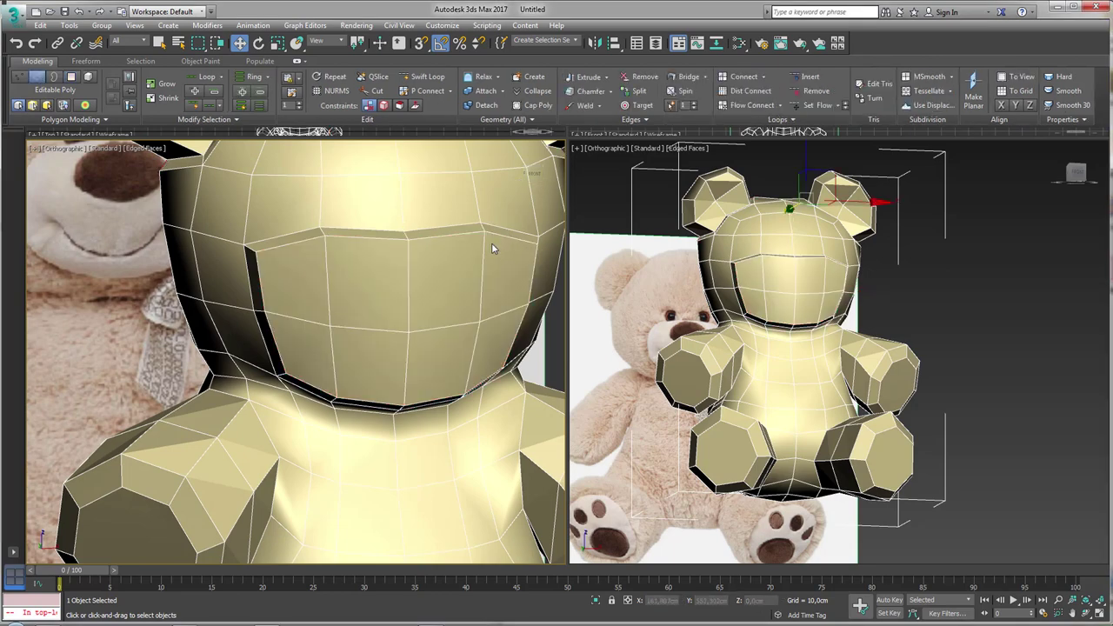
alt+middle_drag(435, 261, 464, 246)
click(464, 240)
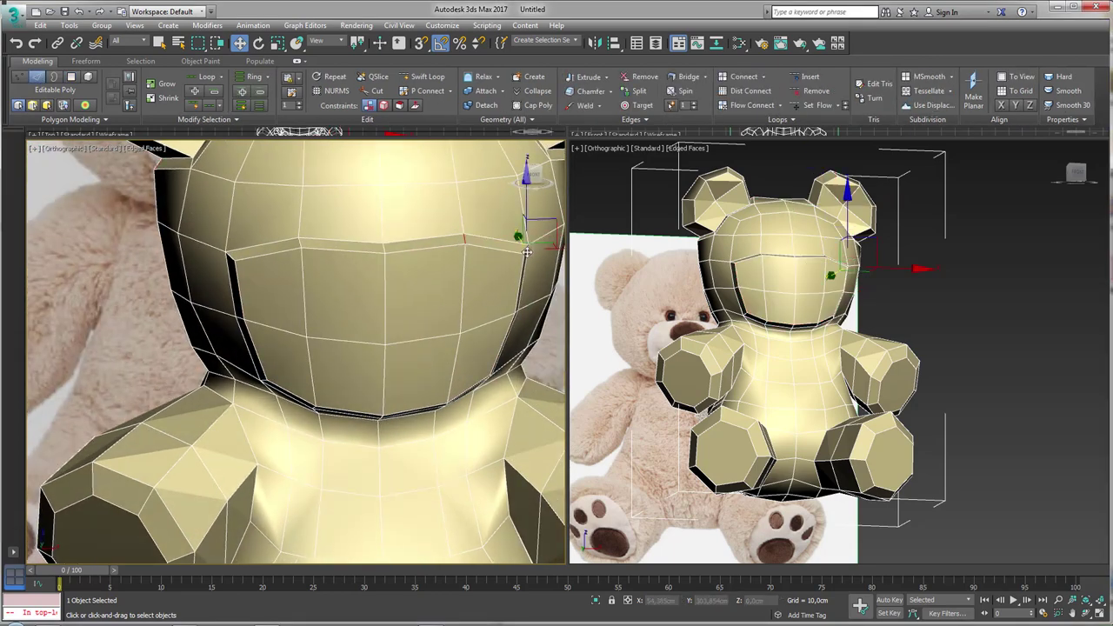
click(298, 246)
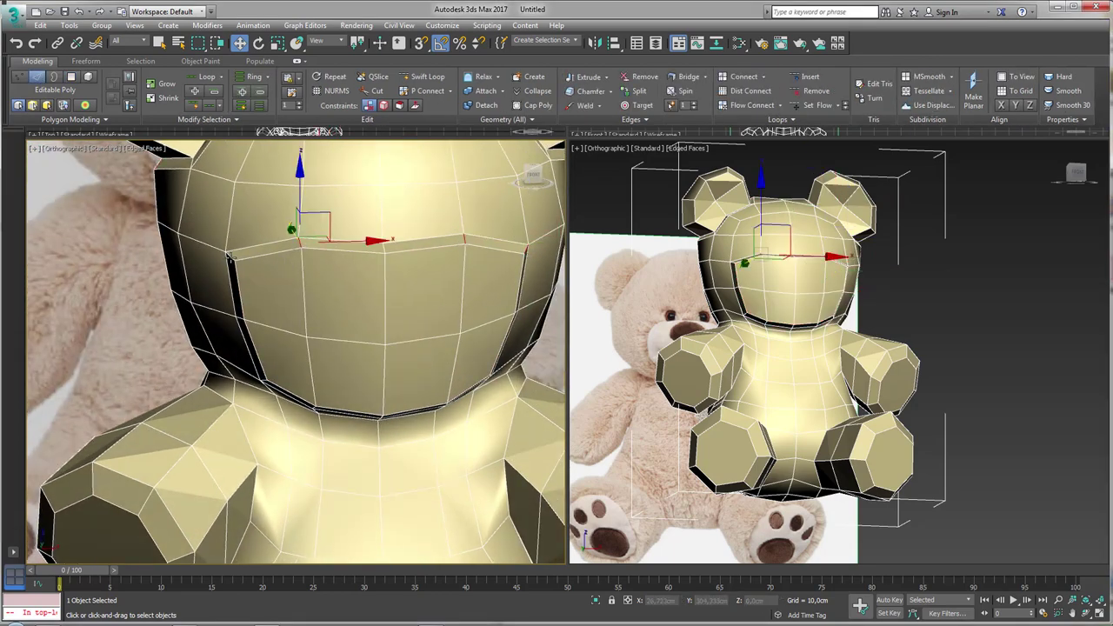
click(228, 255)
double_click(306, 261)
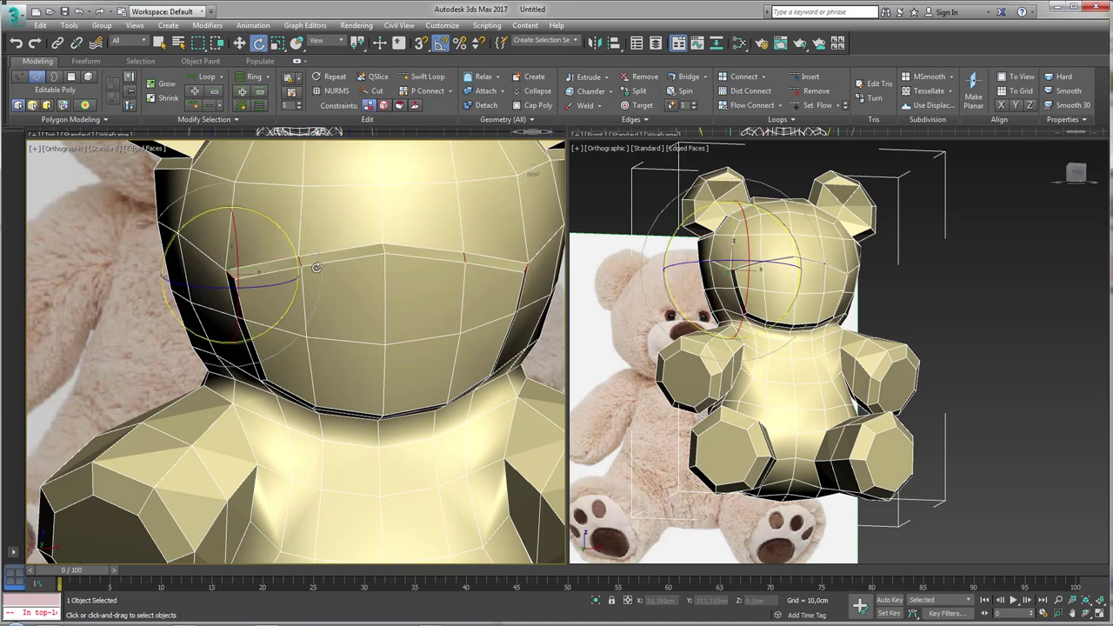
key(r)
drag(308, 265, 310, 236)
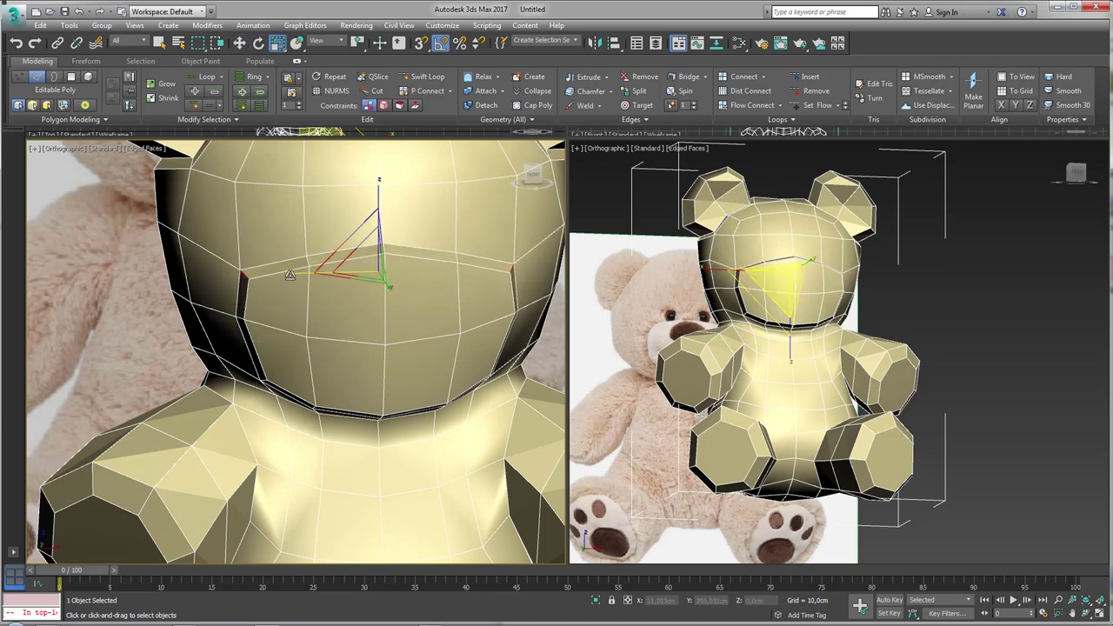
mouse_move(383, 295)
alt+middle_down()
mouse_move(385, 310)
mouse_move(450, 310)
mouse_move(416, 311)
alt+middle_up()
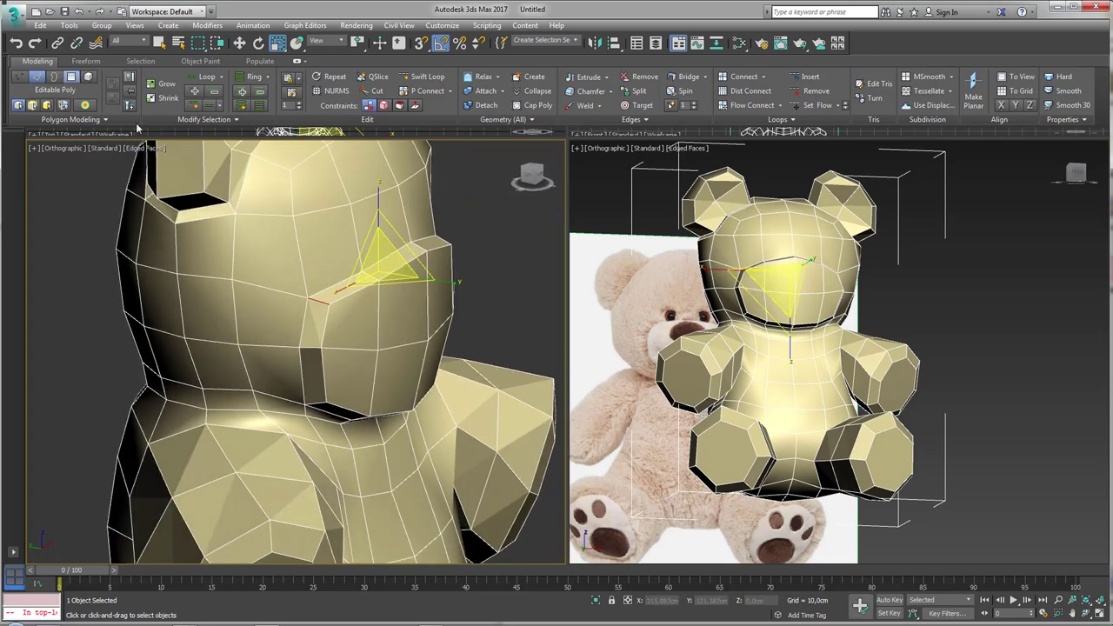
Step: Extrude the muzzle faces outward from the head and scale them down
key(4)
click(591, 82)
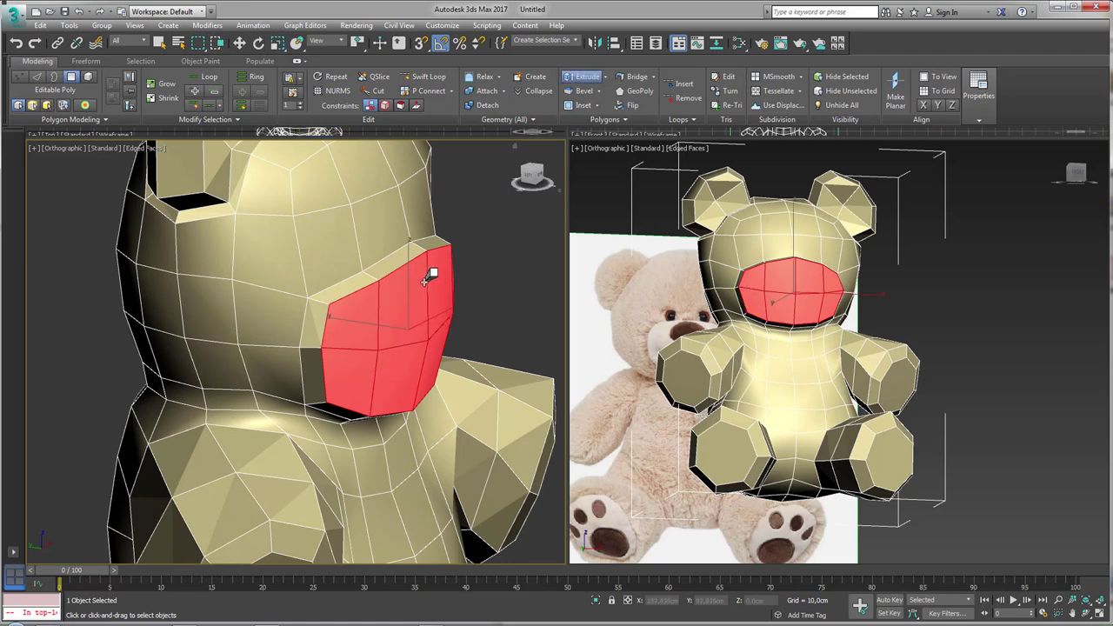
mouse_move(432, 273)
mouse_down()
mouse_move(435, 286)
mouse_move(440, 261)
mouse_up()
key(e)
key(r)
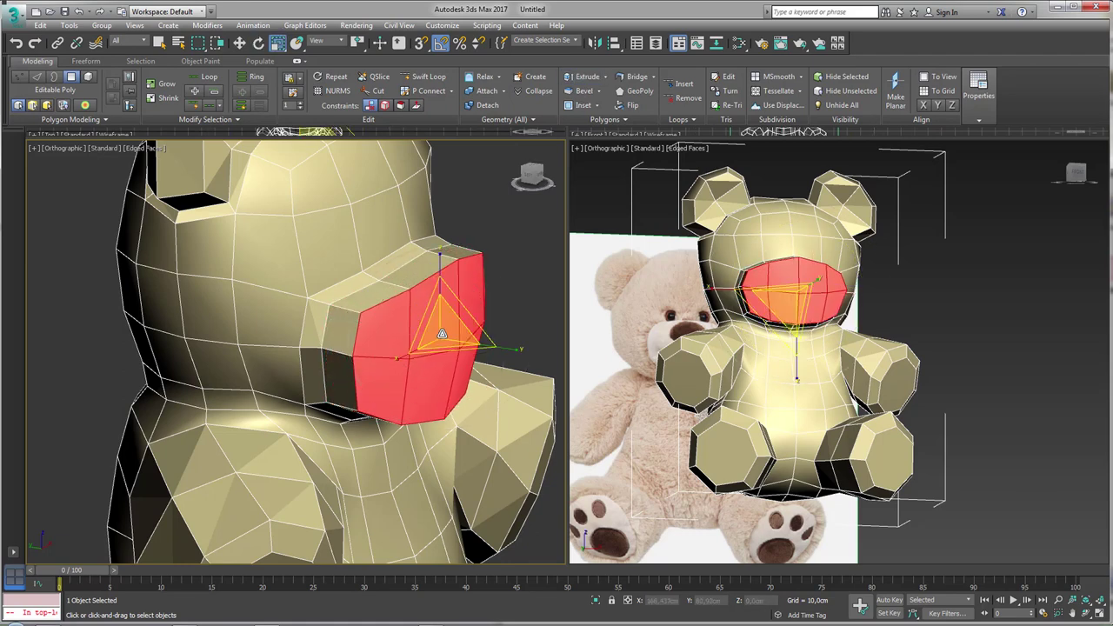
drag(439, 323, 450, 359)
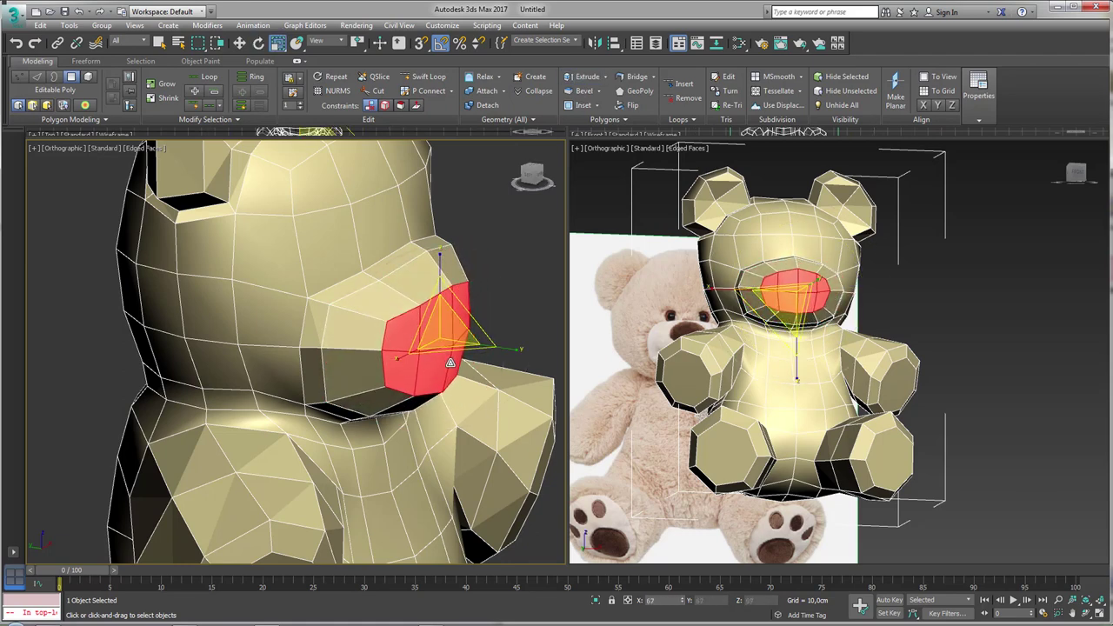
key(w)
alt+middle_drag(443, 340, 478, 337)
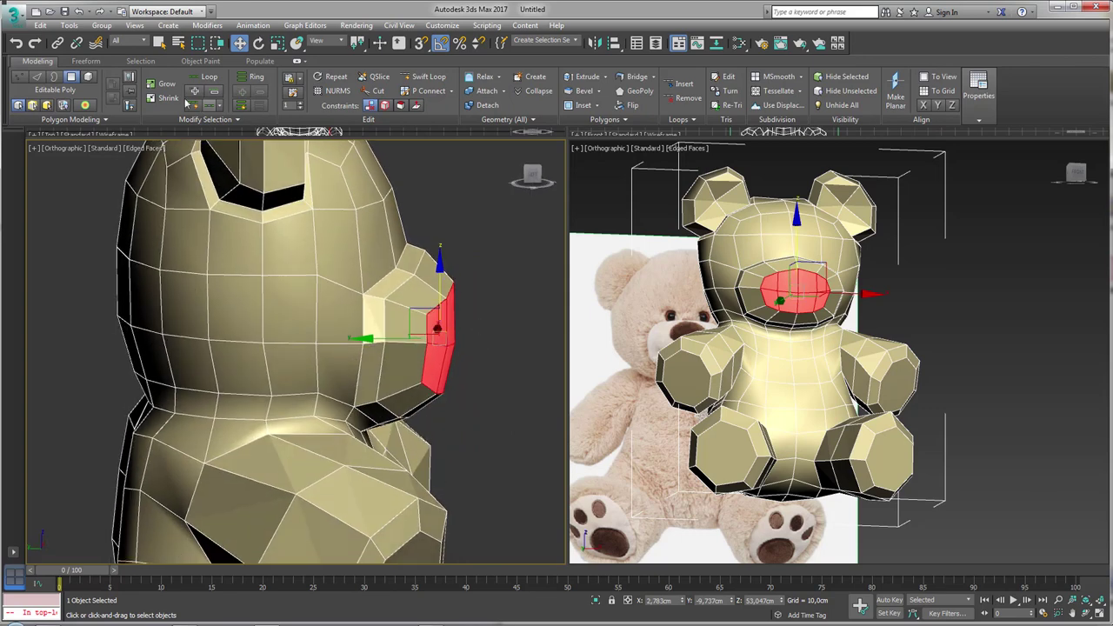
Step: Move the muzzle's vertical and horizontal edge loops forward and reposition the muzzle faces
key(2)
double_click(402, 277)
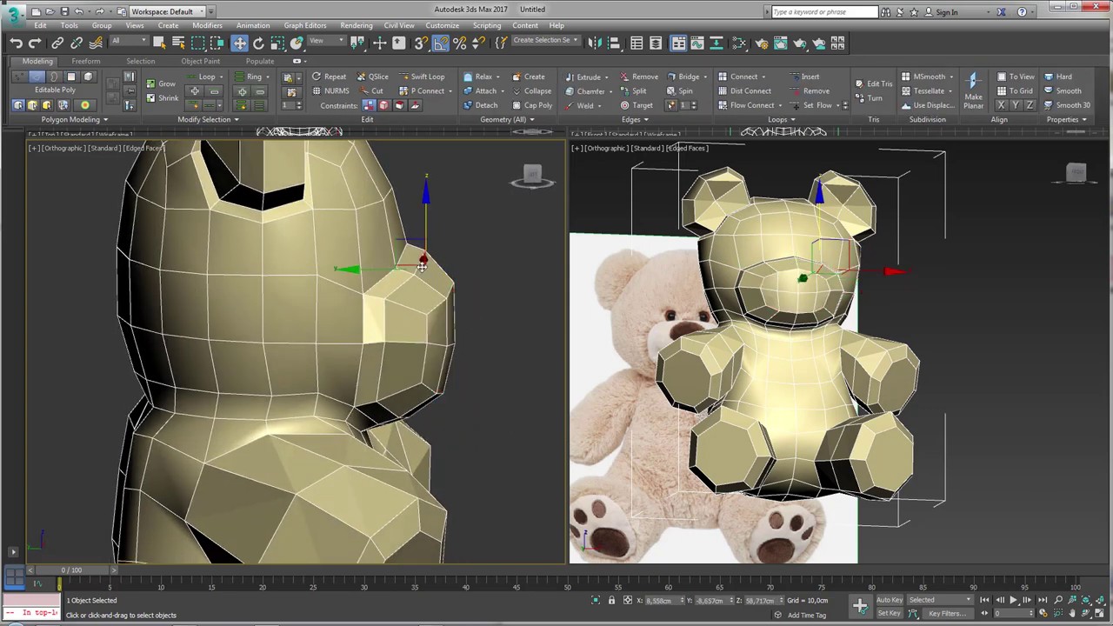
double_click(354, 296)
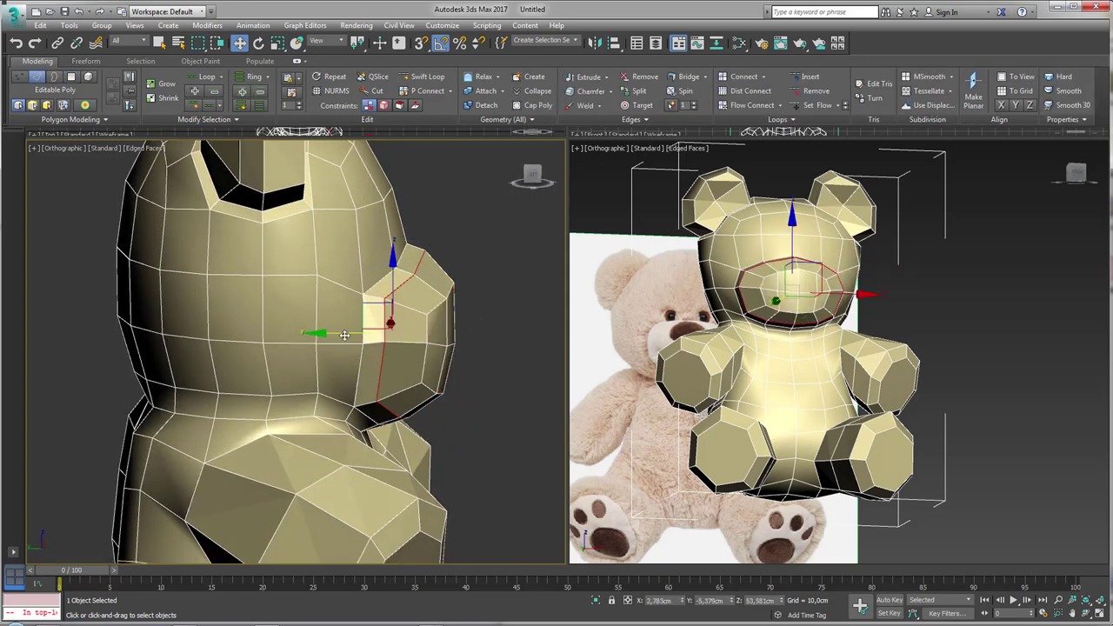
drag(344, 334, 360, 335)
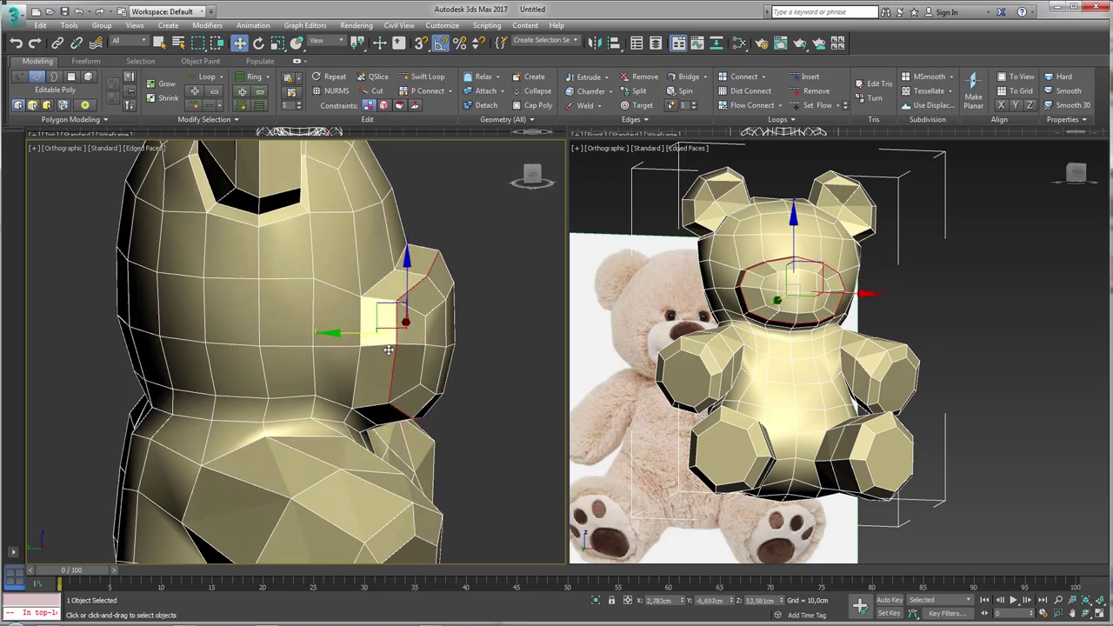
click(70, 76)
mouse_move(472, 331)
alt+middle_down()
mouse_move(426, 337)
mouse_move(429, 215)
alt+middle_up()
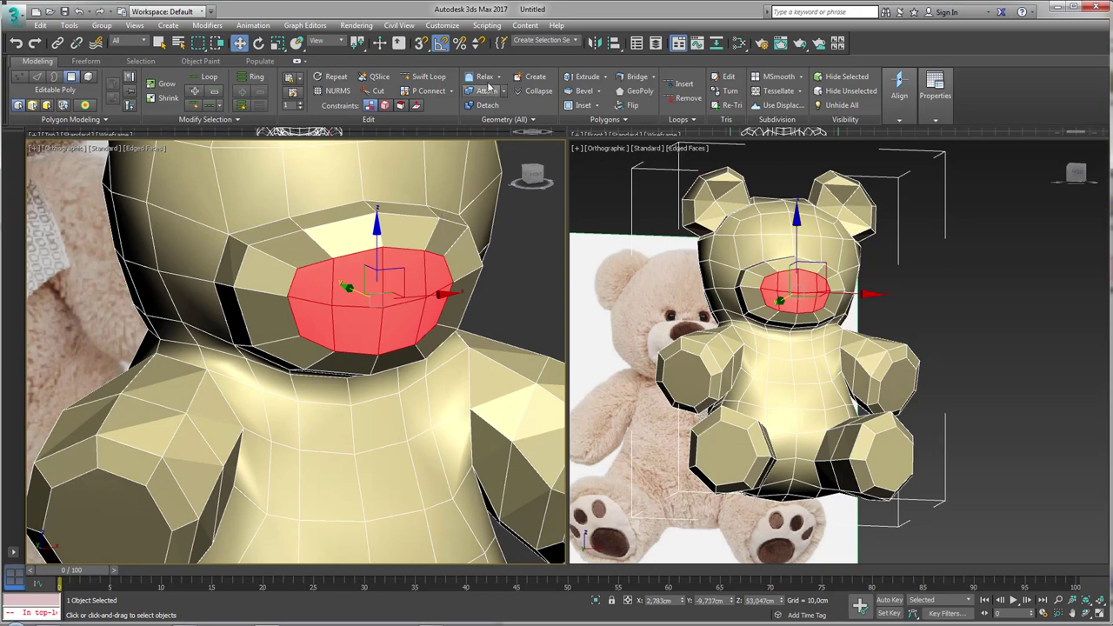
mouse_move(434, 272)
alt+middle_down()
mouse_move(453, 278)
mouse_move(421, 280)
alt+middle_up()
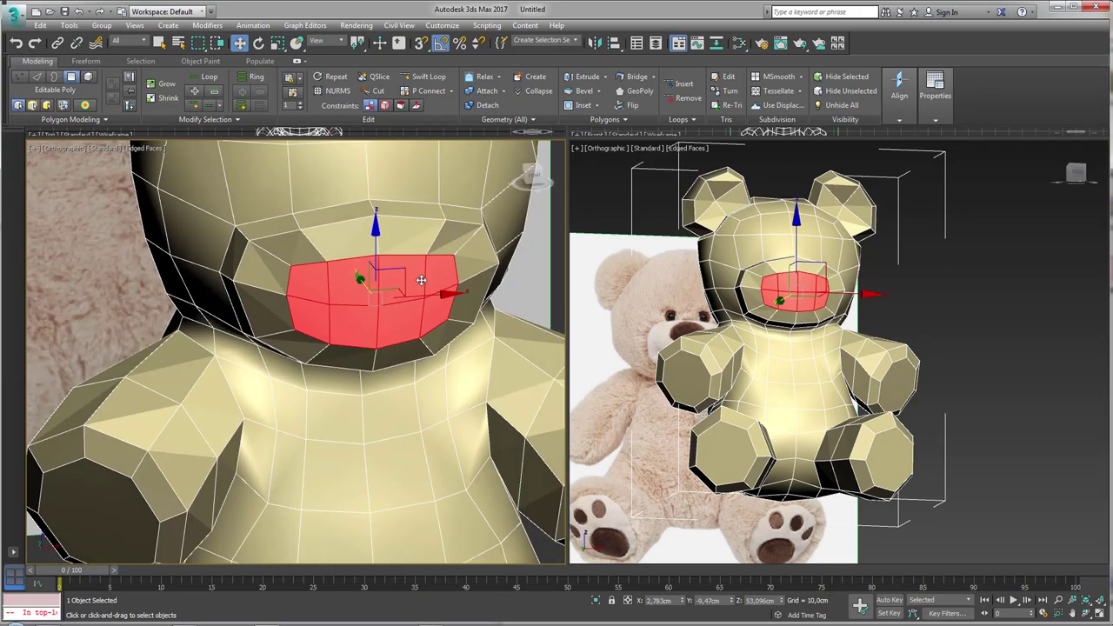
drag(421, 280, 378, 287)
mouse_move(309, 268)
alt+middle_down()
mouse_move(218, 269)
mouse_move(313, 261)
mouse_move(455, 278)
alt+middle_up()
Step: Select individual border edges around the muzzle, ending on the top edge
click(36, 78)
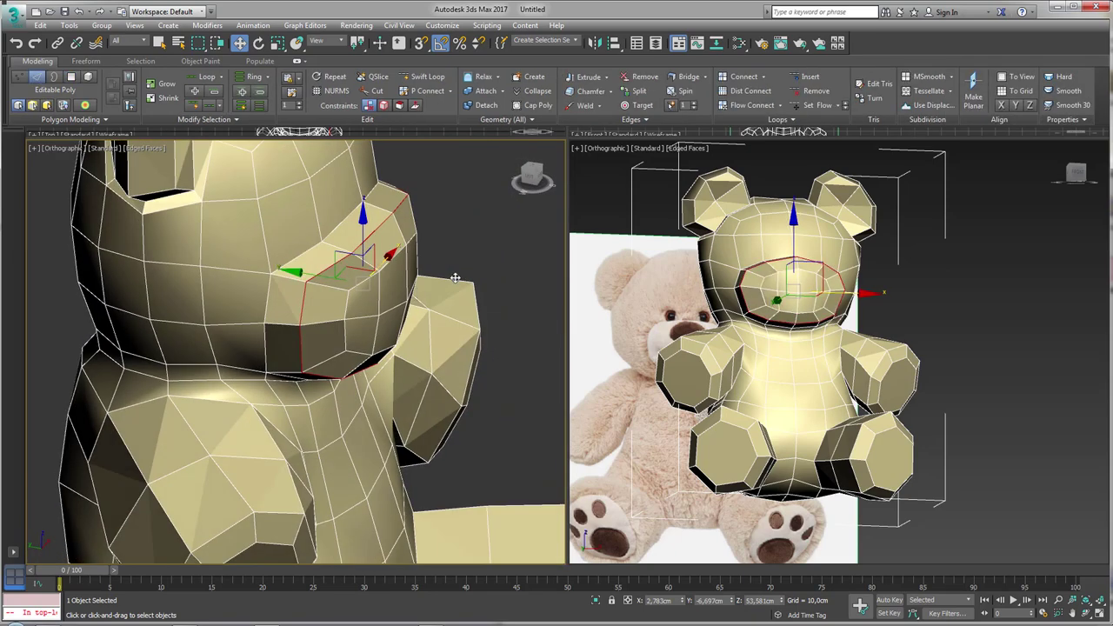
click(336, 290)
alt+middle_drag(452, 232, 396, 244)
click(530, 290)
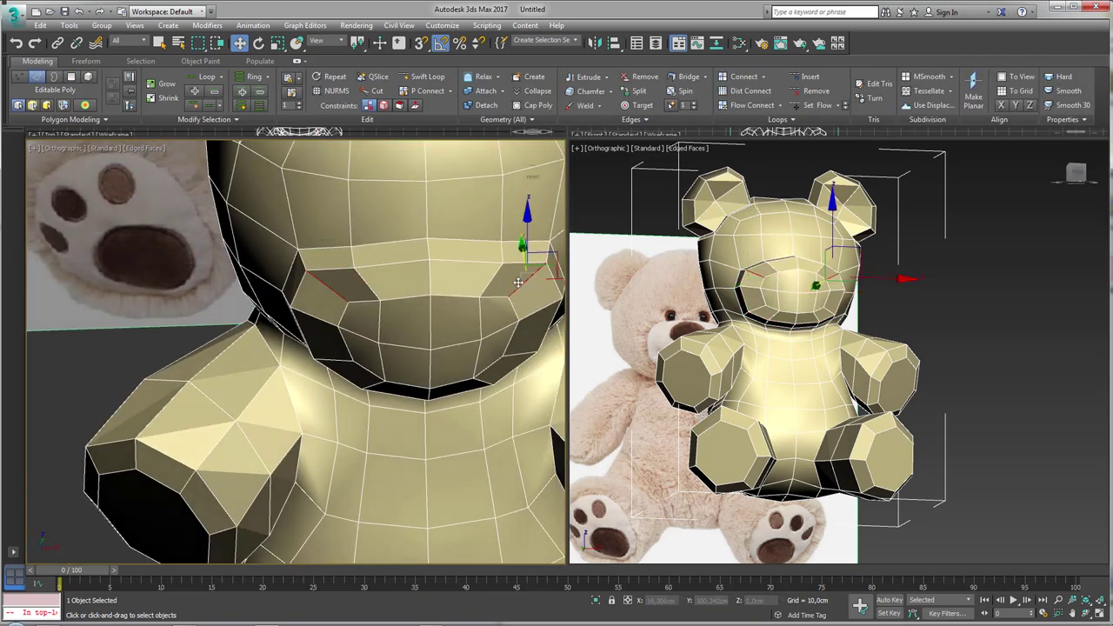
mouse_move(530, 291)
alt+middle_down()
mouse_move(470, 274)
mouse_move(430, 202)
alt+middle_up()
click(416, 327)
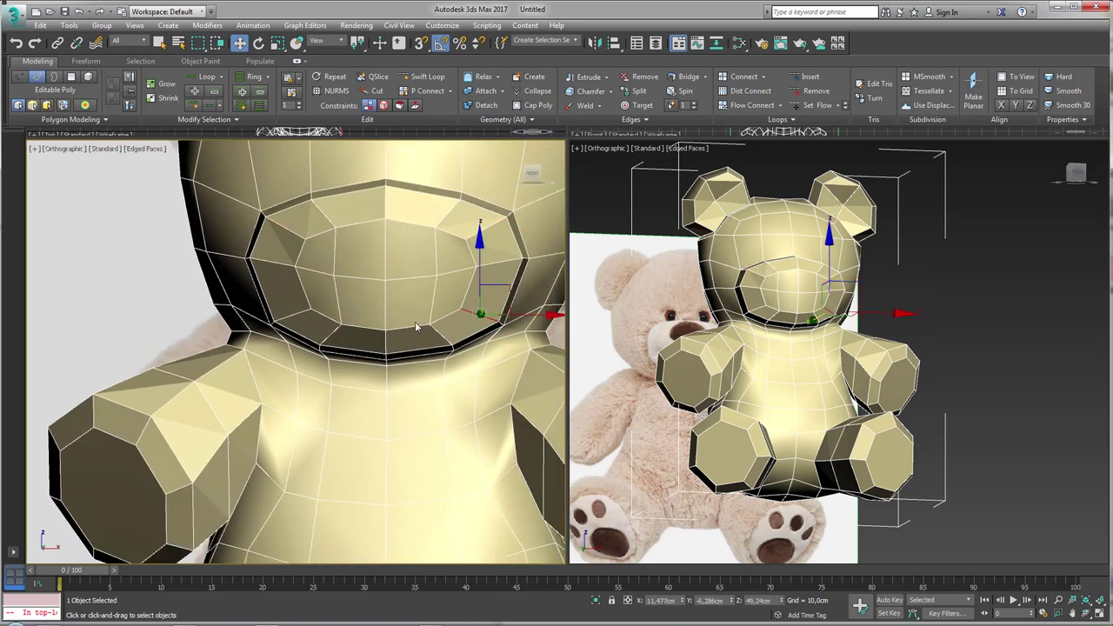
mouse_move(301, 312)
alt+middle_down()
mouse_move(409, 317)
mouse_move(365, 272)
mouse_move(387, 248)
mouse_move(405, 269)
alt+middle_up()
scroll(390, 243, up, 2)
click(387, 246)
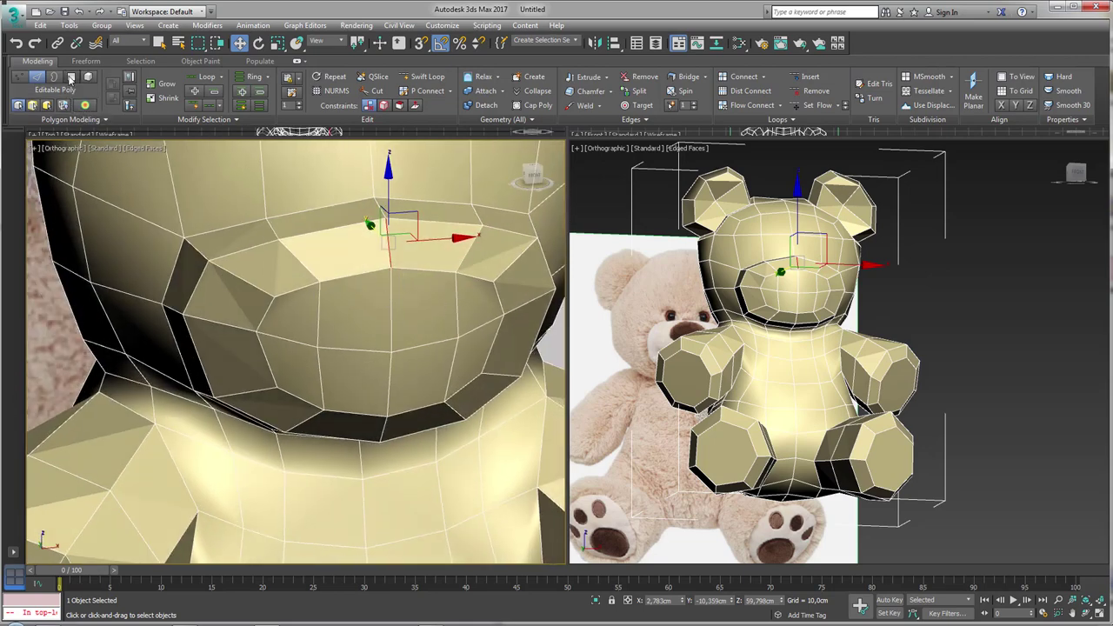
Step: Select the nose faces on top of the muzzle and scale them wider
ctrl+click(71, 78)
alt+middle_drag(372, 298, 546, 315)
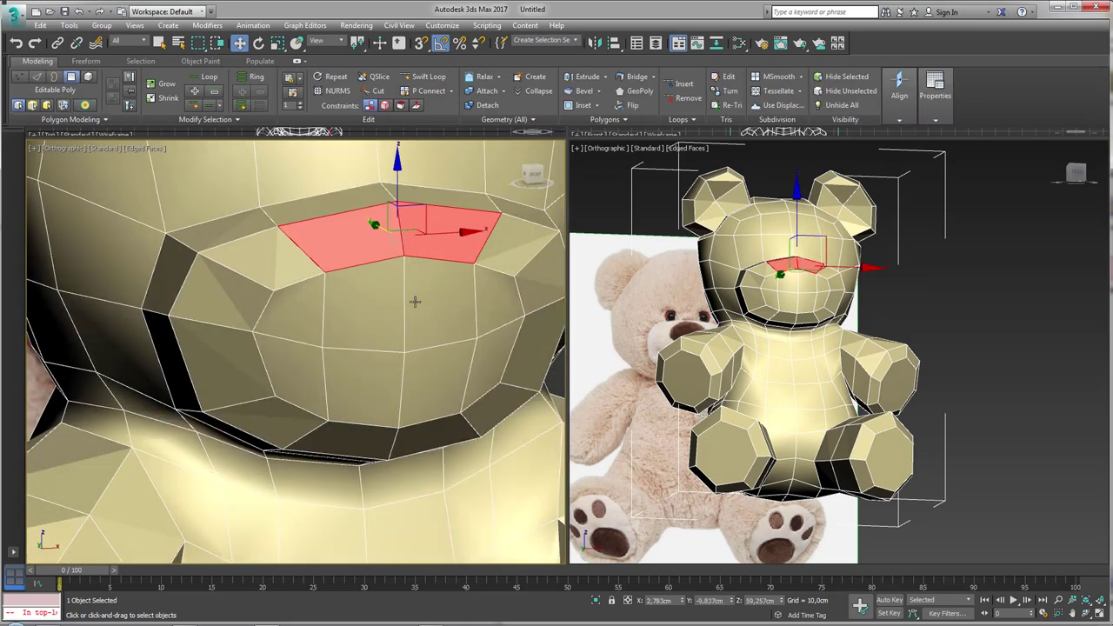
mouse_move(430, 278)
alt+middle_down()
mouse_move(393, 272)
mouse_move(488, 291)
mouse_move(412, 280)
alt+middle_up()
ctrl+click(377, 264)
ctrl+click(443, 291)
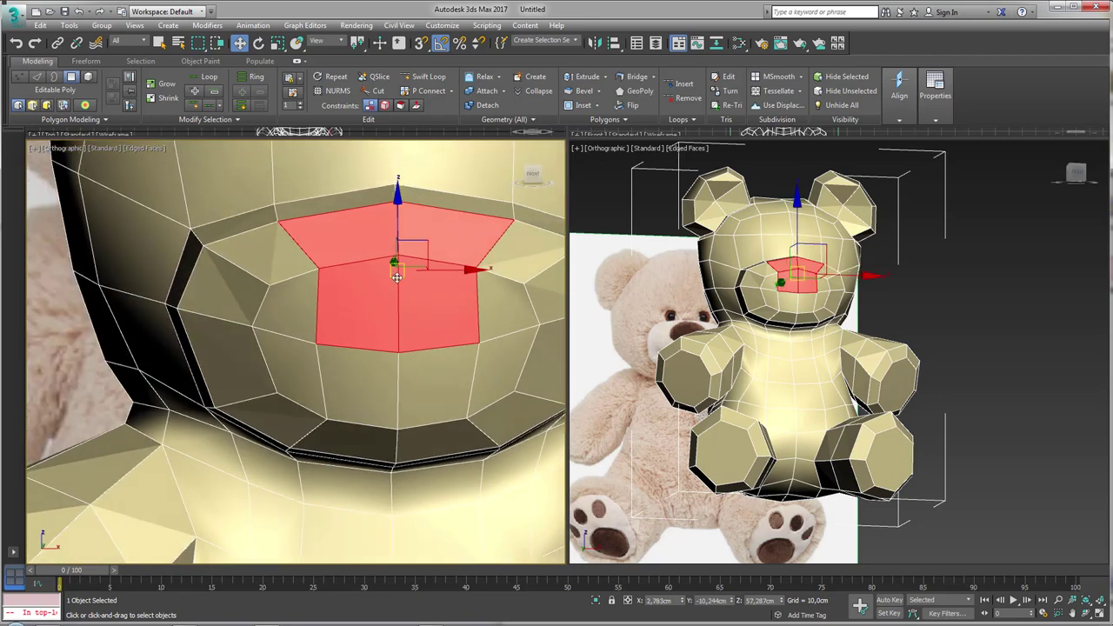
key(e)
key(r)
drag(311, 271, 296, 258)
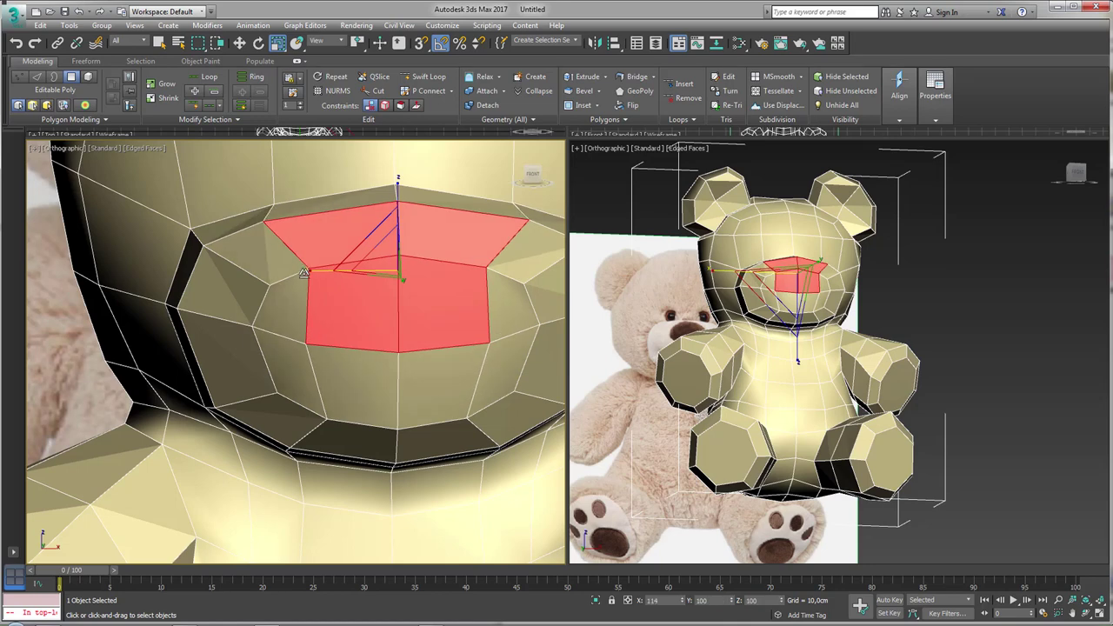
Step: Undo the last change and select the vertex loop and side vertices around the nose
click(21, 77)
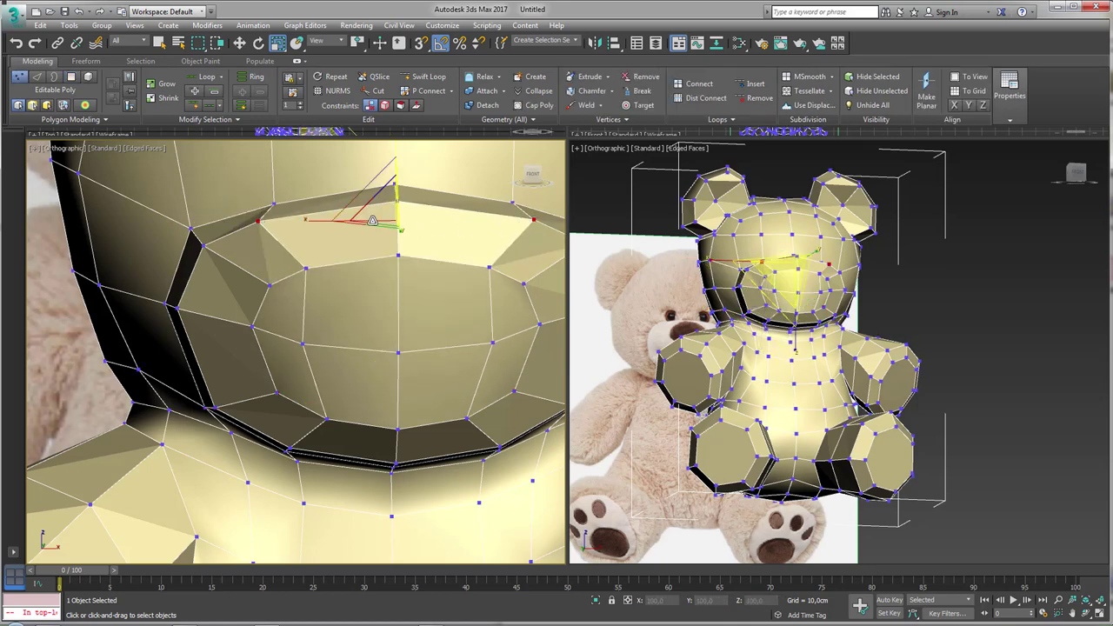
key(ctrl+z)
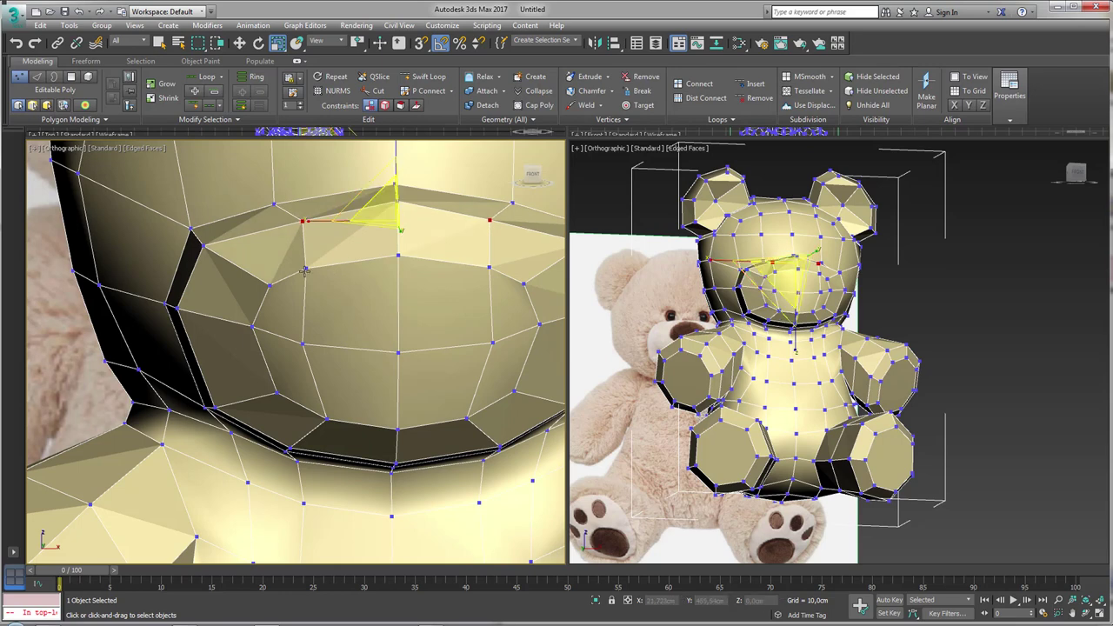
click(305, 270)
shift+click(505, 267)
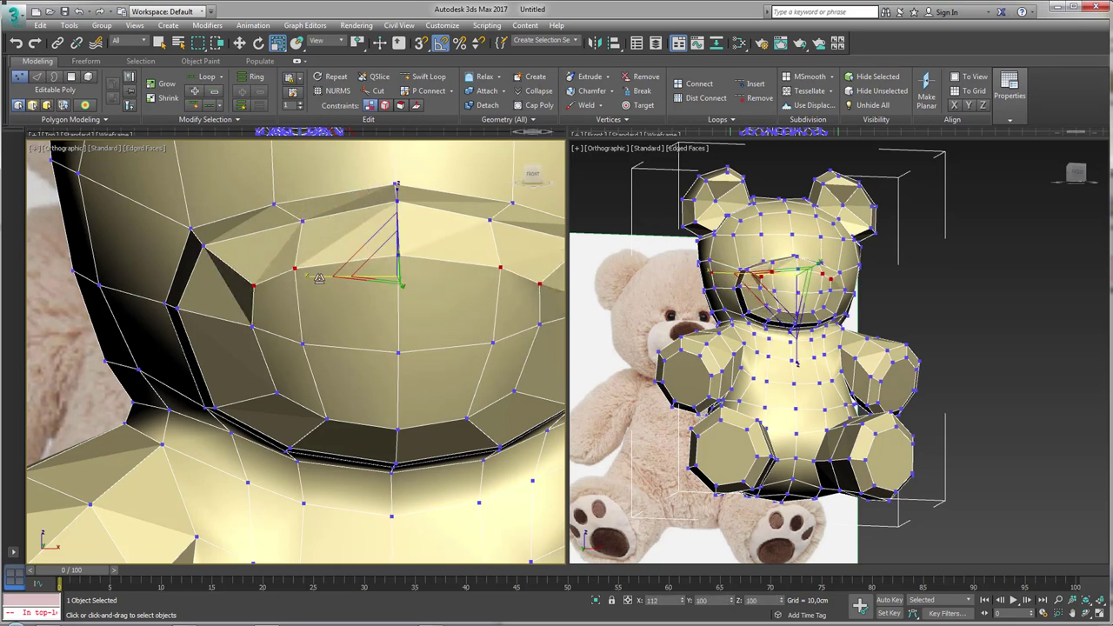
alt+middle_drag(374, 252, 261, 322)
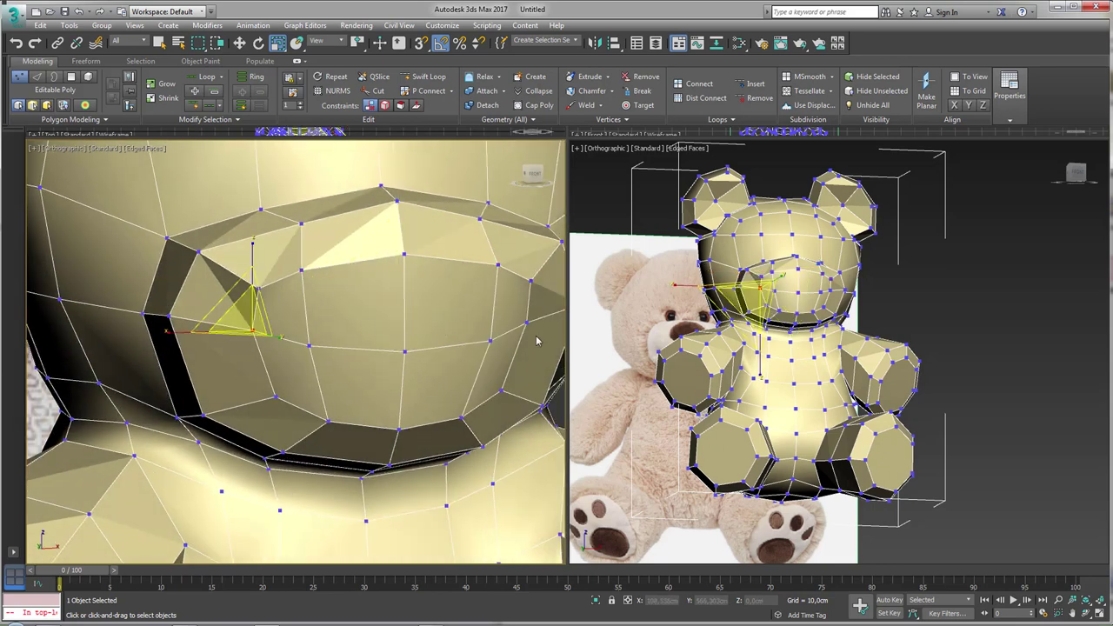
ctrl+click(526, 323)
ctrl+click(531, 281)
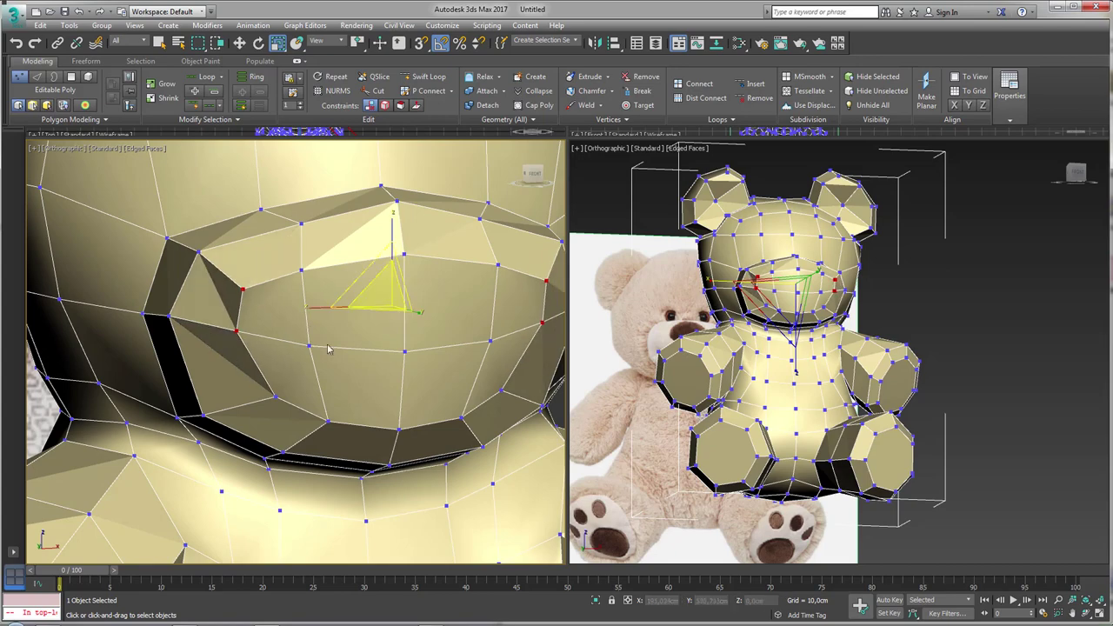
alt+middle_drag(261, 301, 294, 352)
Step: Convert the selected nose vertices to faces and extrude them outward
ctrl+click(71, 76)
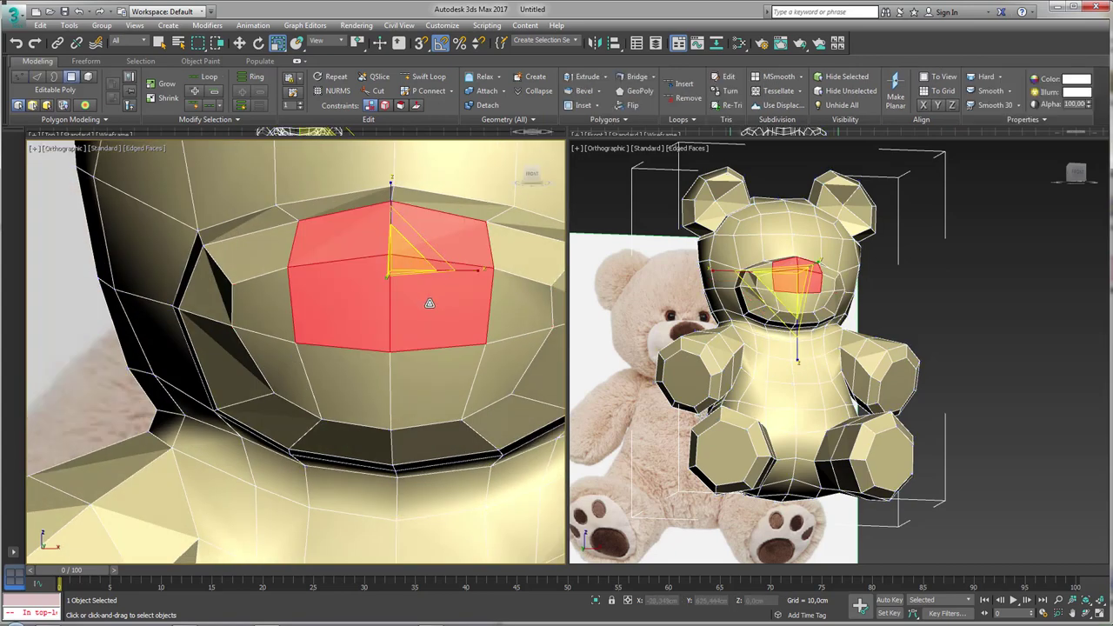
mouse_move(430, 303)
alt+middle_down()
mouse_move(371, 338)
mouse_move(397, 319)
mouse_move(492, 298)
mouse_move(488, 315)
alt+middle_up()
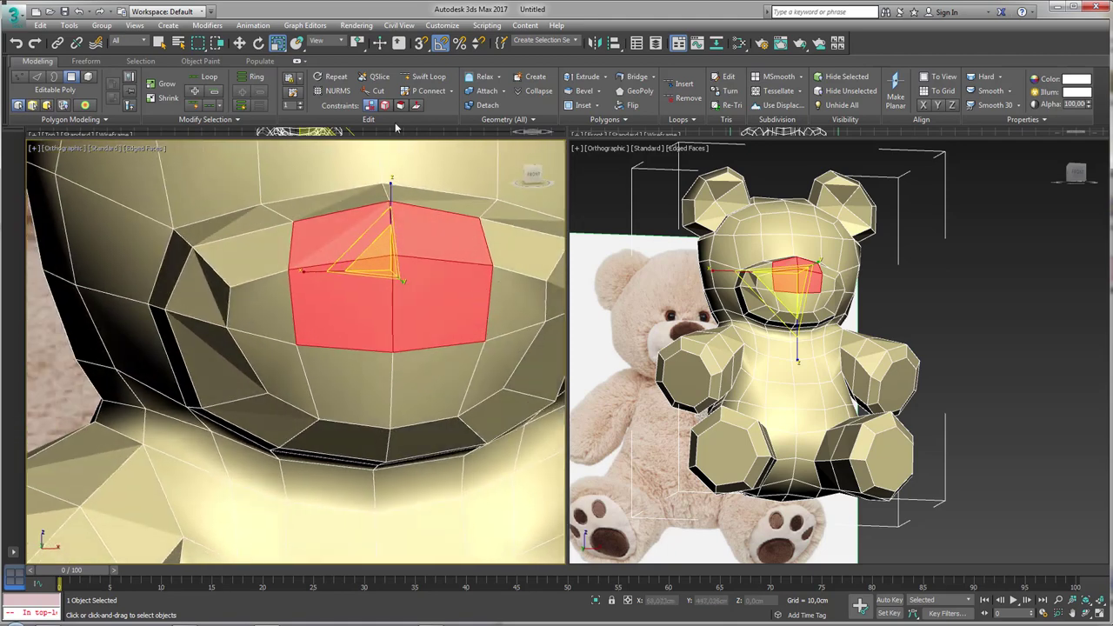
click(582, 77)
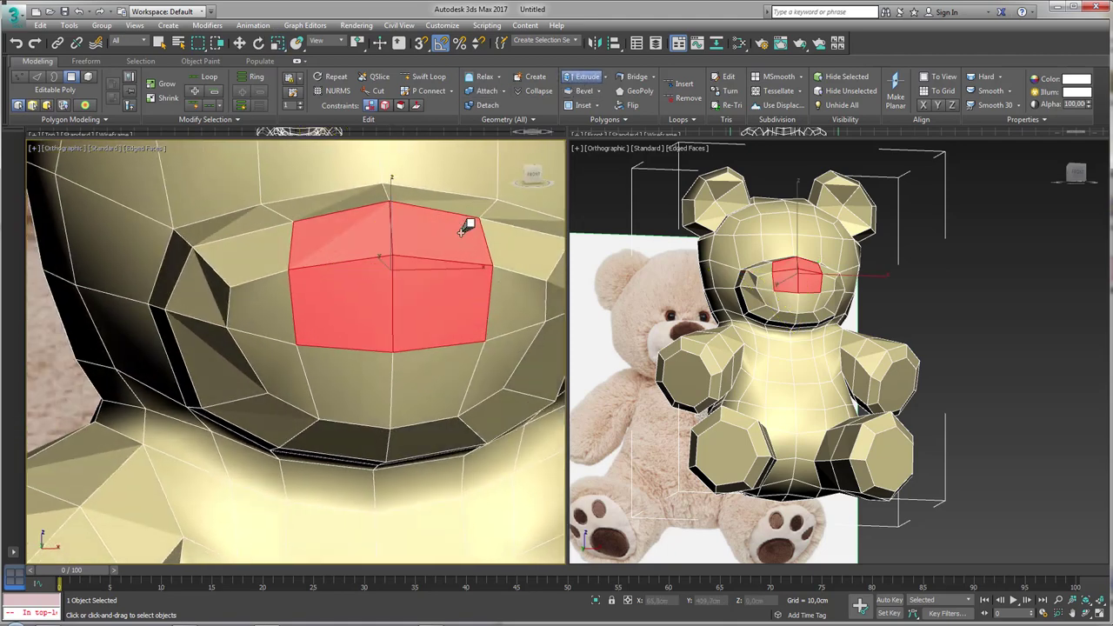
mouse_move(462, 224)
mouse_down()
mouse_move(479, 203)
mouse_move(426, 245)
mouse_up()
mouse_move(427, 246)
alt+middle_down()
mouse_move(410, 303)
mouse_move(241, 159)
alt+middle_up()
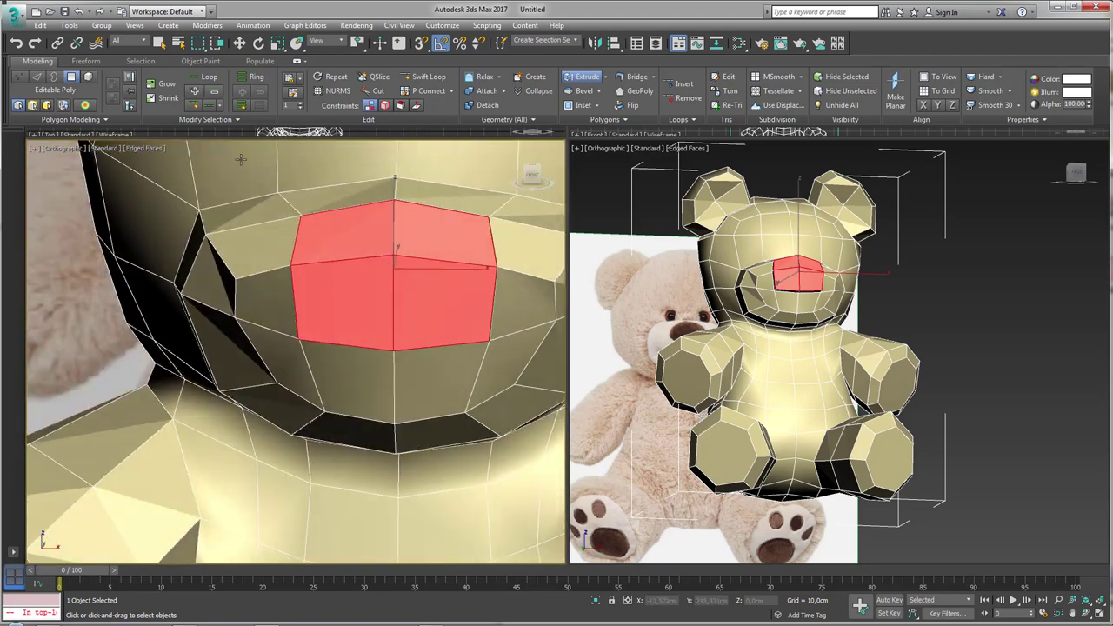
Step: Select an edge on the extruded nose and scale it slightly shorter
click(23, 79)
click(37, 77)
mouse_move(89, 272)
alt+middle_down()
mouse_move(301, 344)
mouse_move(432, 373)
mouse_move(458, 308)
alt+middle_up()
key(e)
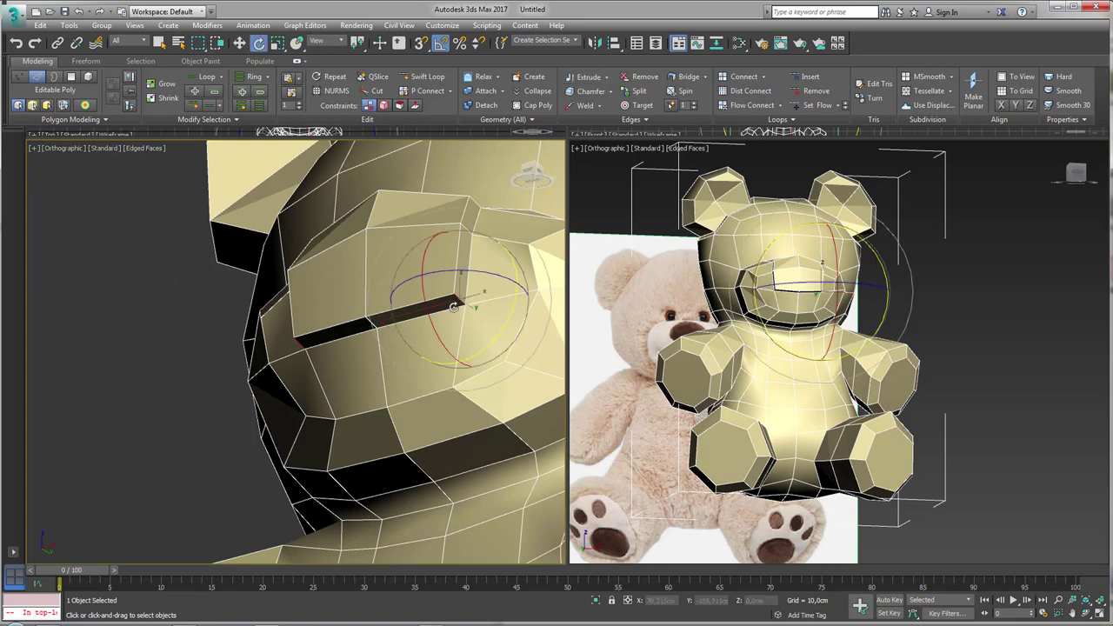
key(r)
drag(461, 302, 441, 306)
mouse_move(441, 306)
alt+middle_down()
mouse_move(387, 274)
mouse_move(439, 263)
alt+middle_up()
key(w)
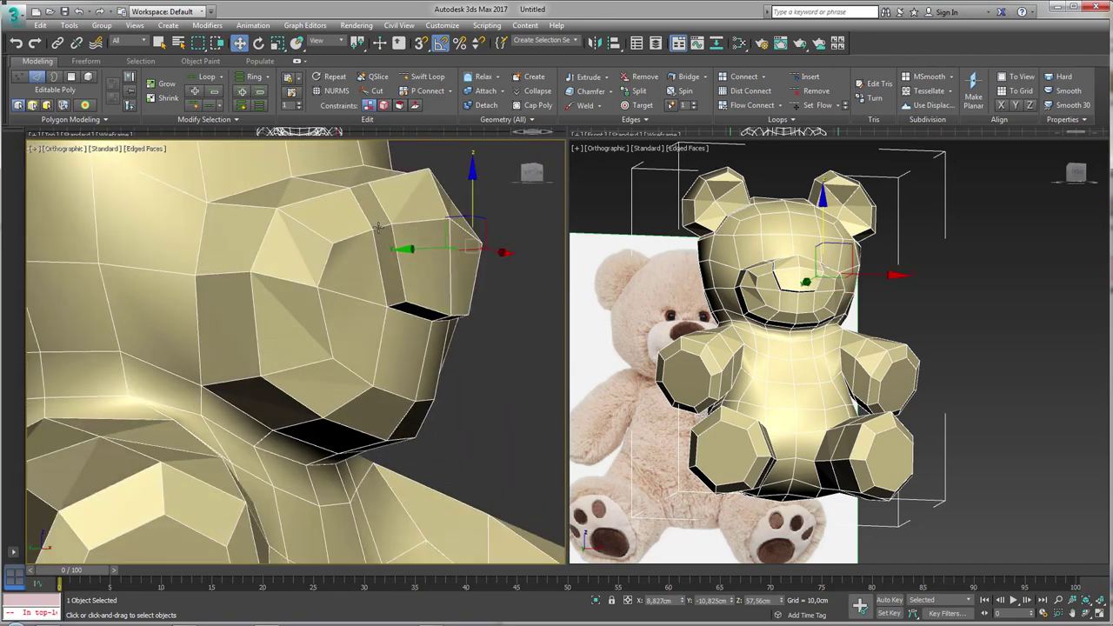
mouse_move(377, 227)
alt+middle_down()
mouse_move(418, 214)
mouse_move(443, 249)
mouse_move(450, 307)
mouse_move(435, 295)
alt+middle_up()
Step: Bevel the muzzle's front face outward to form the raised nose
key(r)
click(387, 213)
scroll(406, 256, down, 3)
click(73, 79)
drag(532, 177, 520, 178)
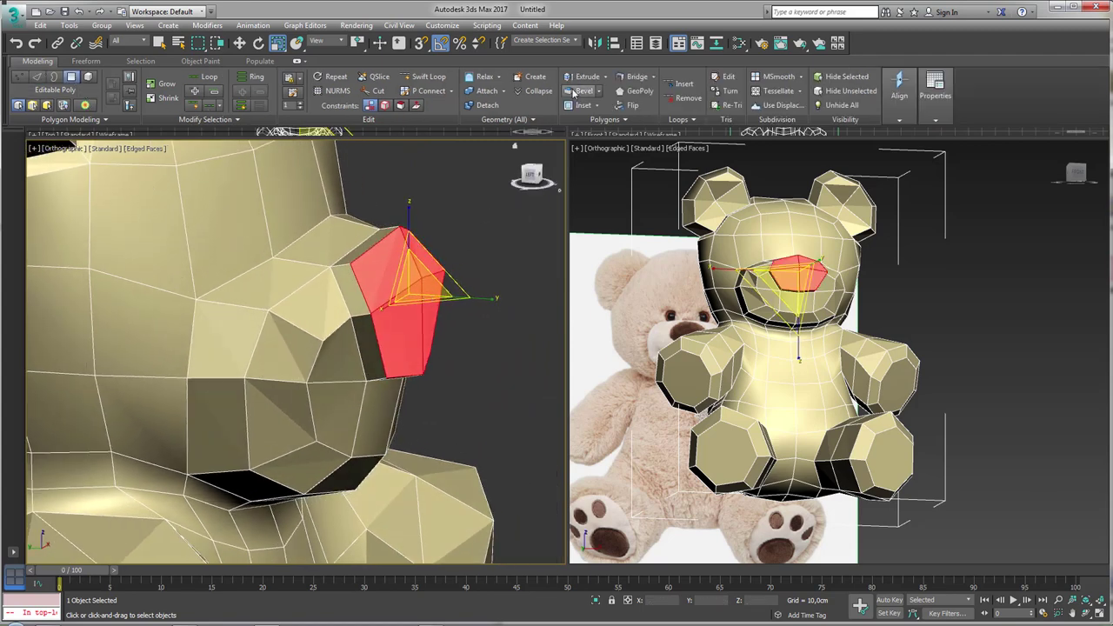
click(583, 90)
drag(420, 259, 421, 265)
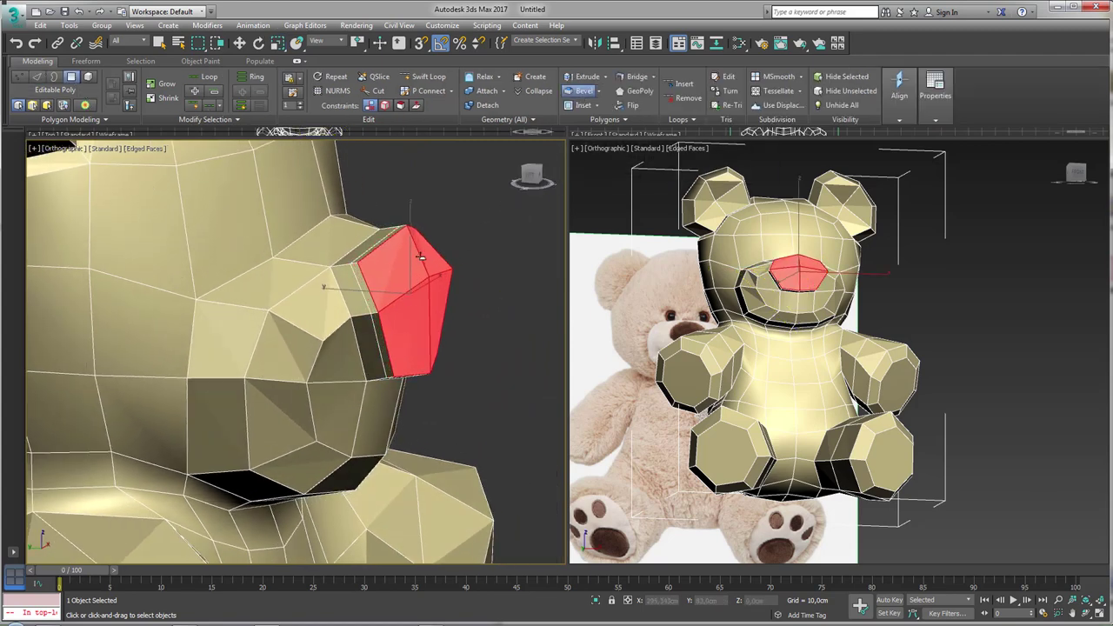
key(w)
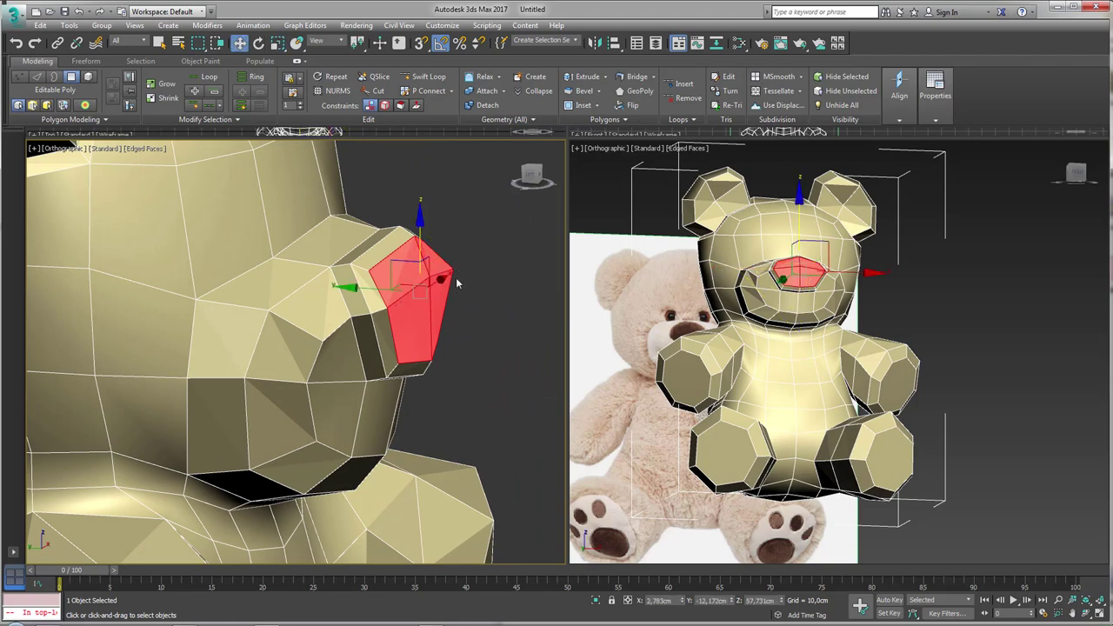
alt+middle_drag(404, 260, 408, 287)
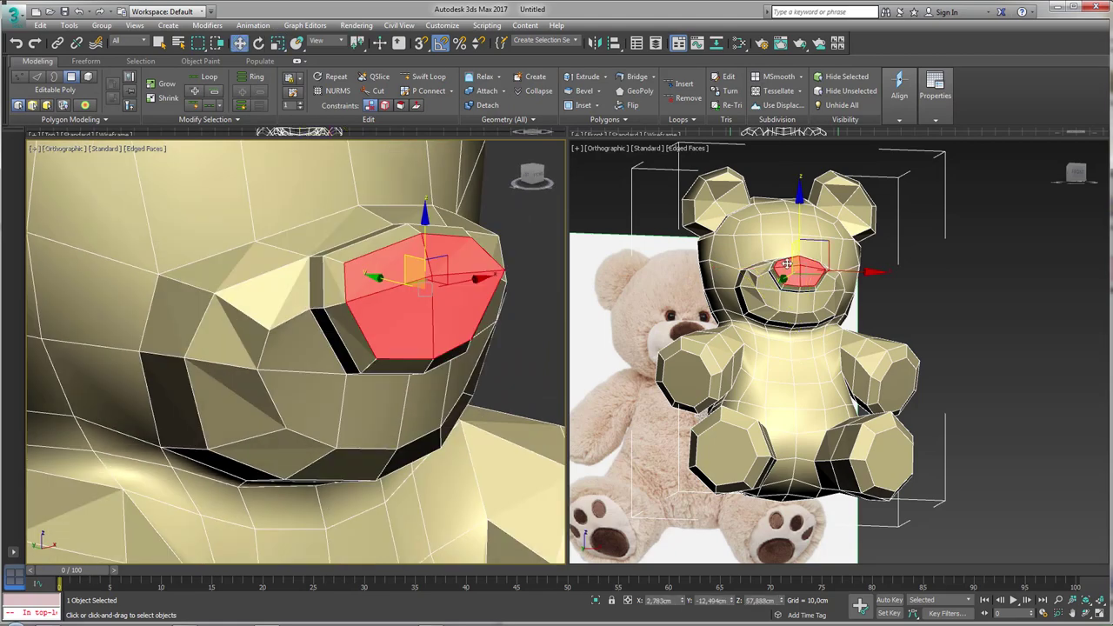
mouse_move(714, 261)
alt+middle_down()
mouse_move(743, 255)
mouse_move(825, 387)
alt+middle_up()
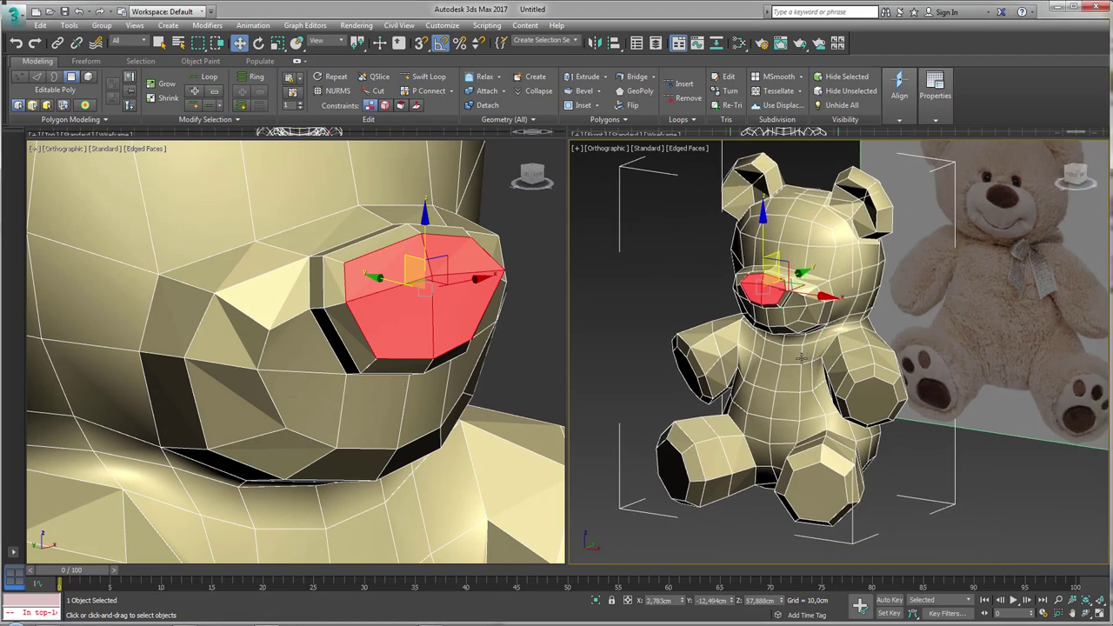
mouse_move(807, 357)
alt+middle_down()
mouse_move(885, 441)
mouse_move(818, 333)
mouse_move(809, 287)
alt+middle_up()
Step: Cut new edges vertex to vertex across the flat end face of the limb
scroll(419, 368, down, 5)
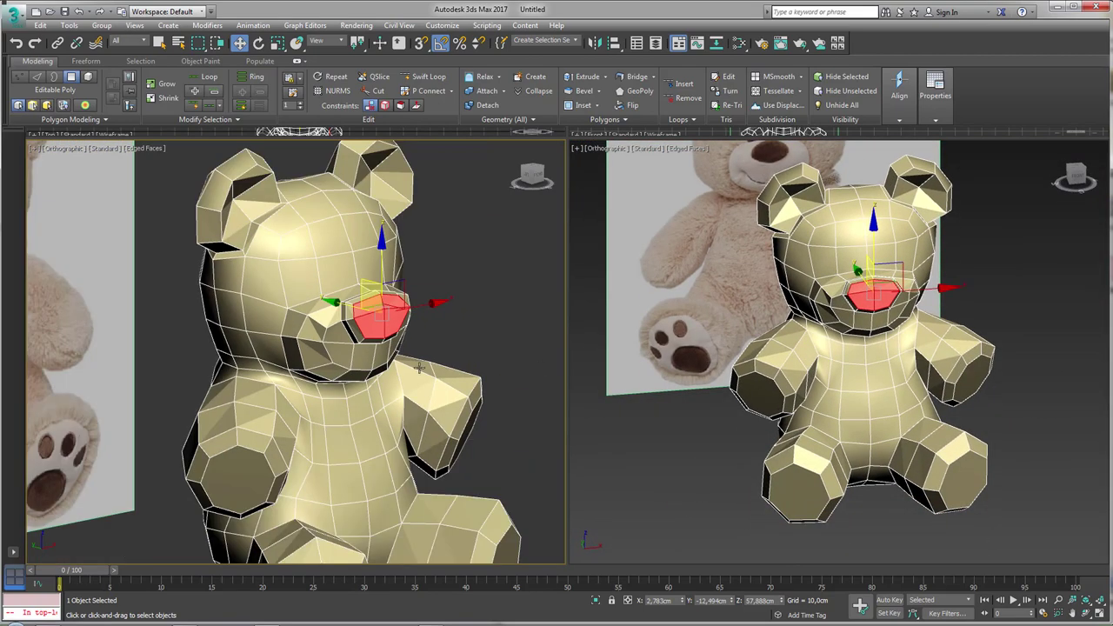
alt+middle_drag(419, 368, 419, 376)
key(1)
scroll(440, 352, up, 2)
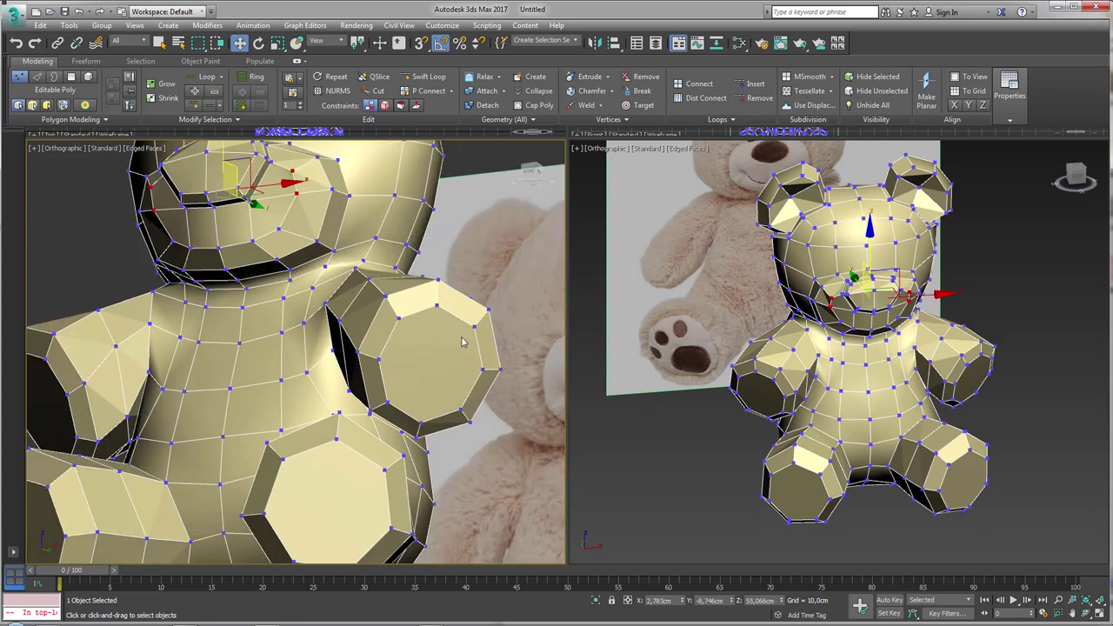
scroll(462, 342, up, 1)
scroll(474, 339, up, 1)
scroll(474, 339, up, 1)
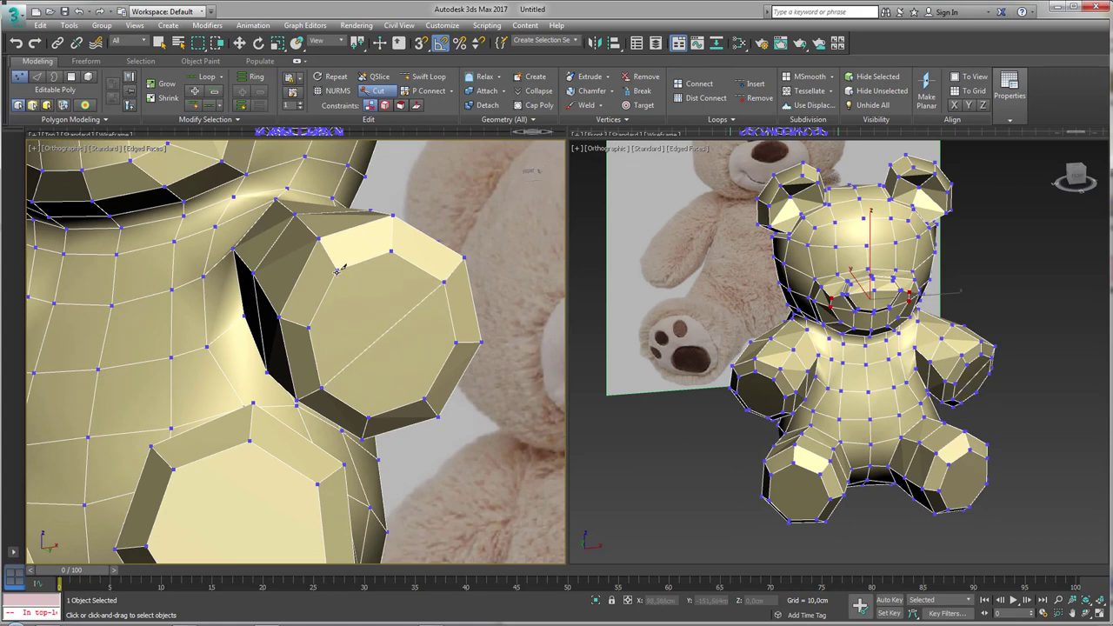
alt+middle_drag(358, 403, 421, 249)
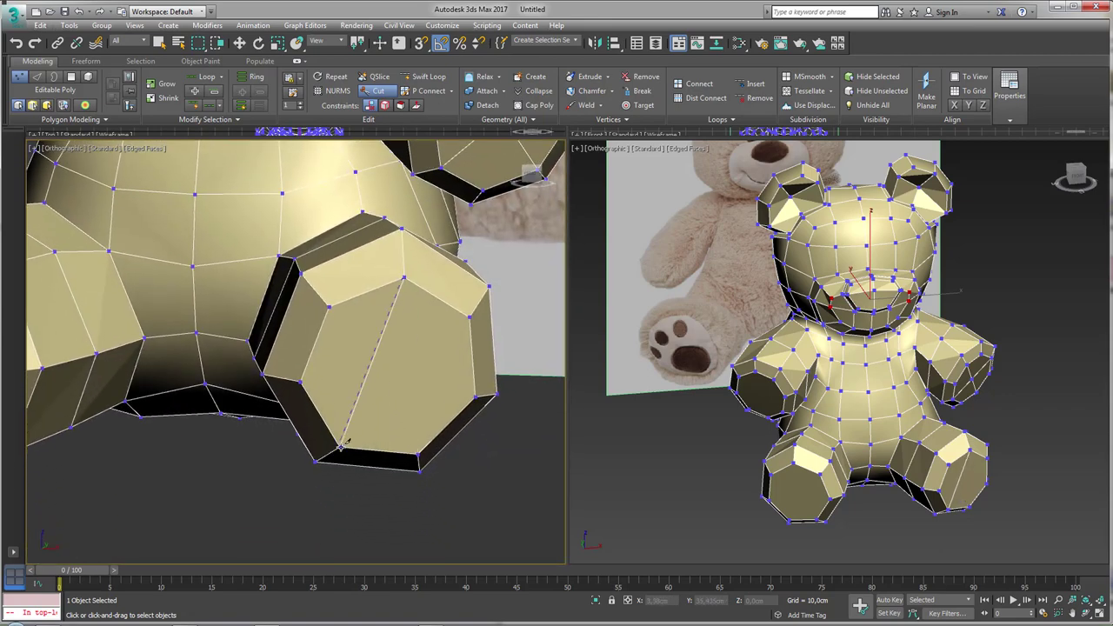
mouse_move(390, 406)
alt+middle_down()
mouse_move(388, 290)
mouse_move(363, 323)
mouse_move(372, 355)
mouse_move(376, 311)
alt+middle_up()
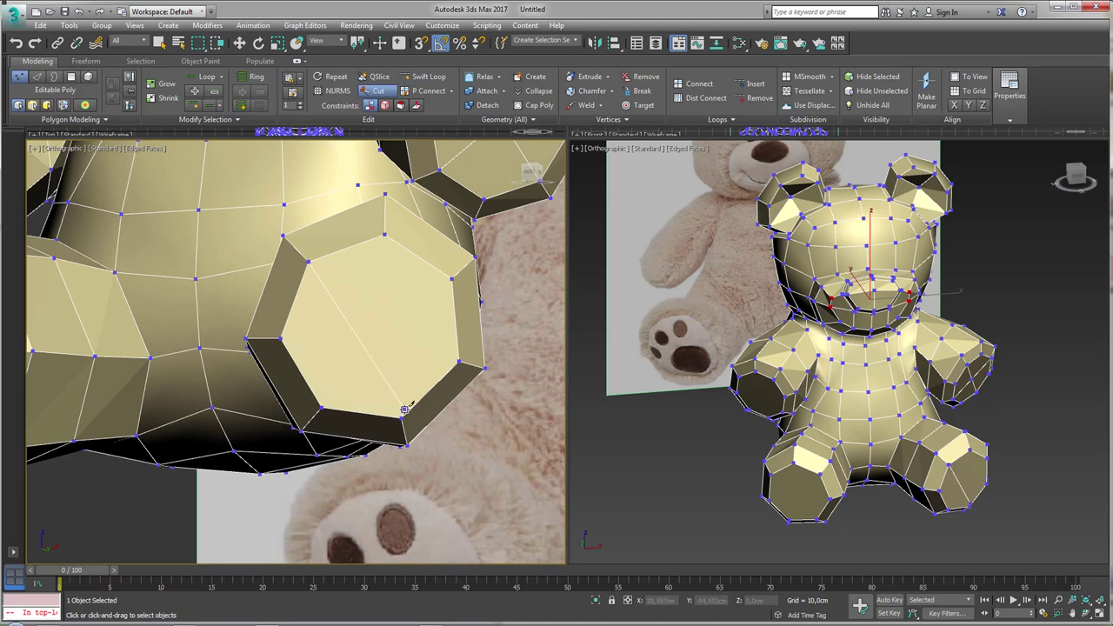
click(376, 325)
mouse_move(403, 345)
alt+middle_down()
mouse_move(360, 343)
mouse_move(313, 218)
mouse_move(323, 304)
mouse_move(371, 345)
mouse_move(378, 286)
mouse_move(364, 280)
mouse_move(358, 347)
alt+middle_up()
scroll(334, 259, down, 4)
scroll(372, 345, up, 3)
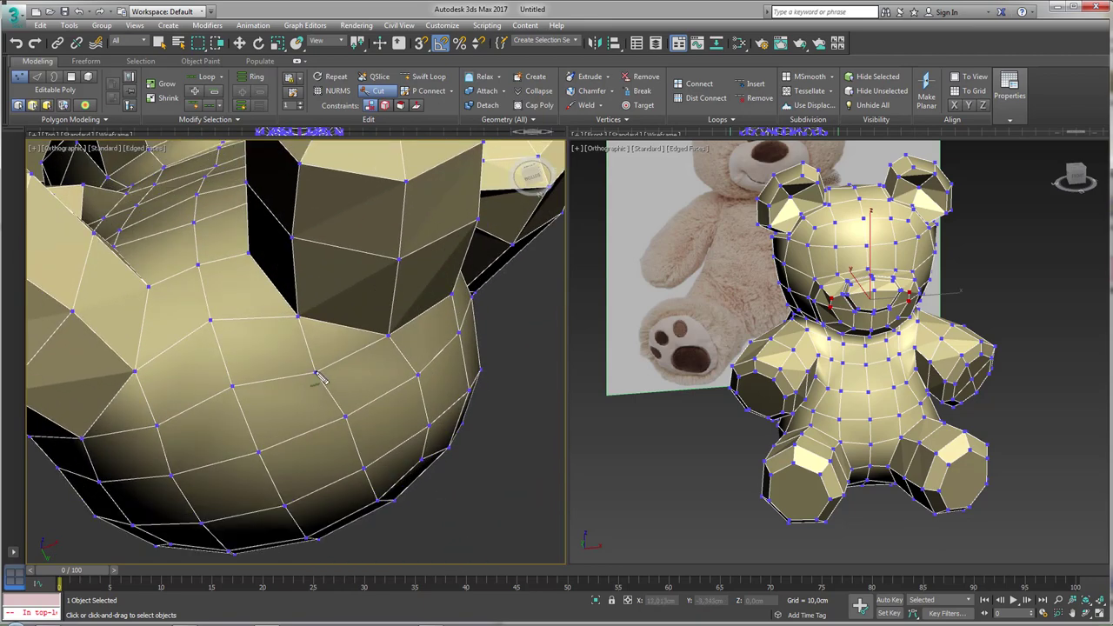
right_click(328, 363)
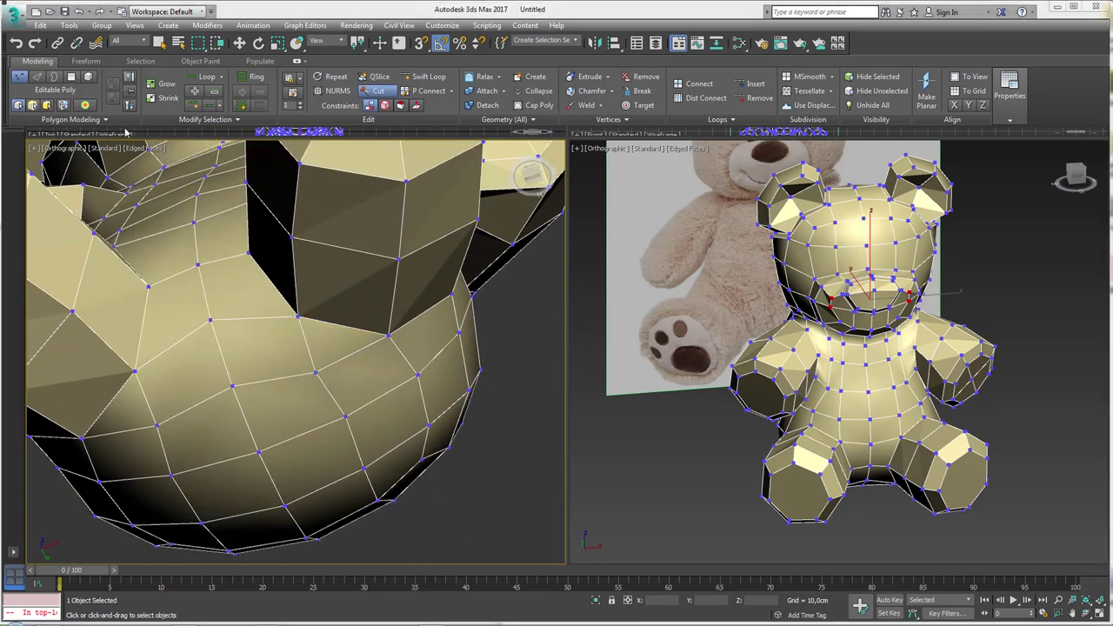
Step: Chamfer the edge running along the leg into two spaced edges
click(37, 77)
key(w)
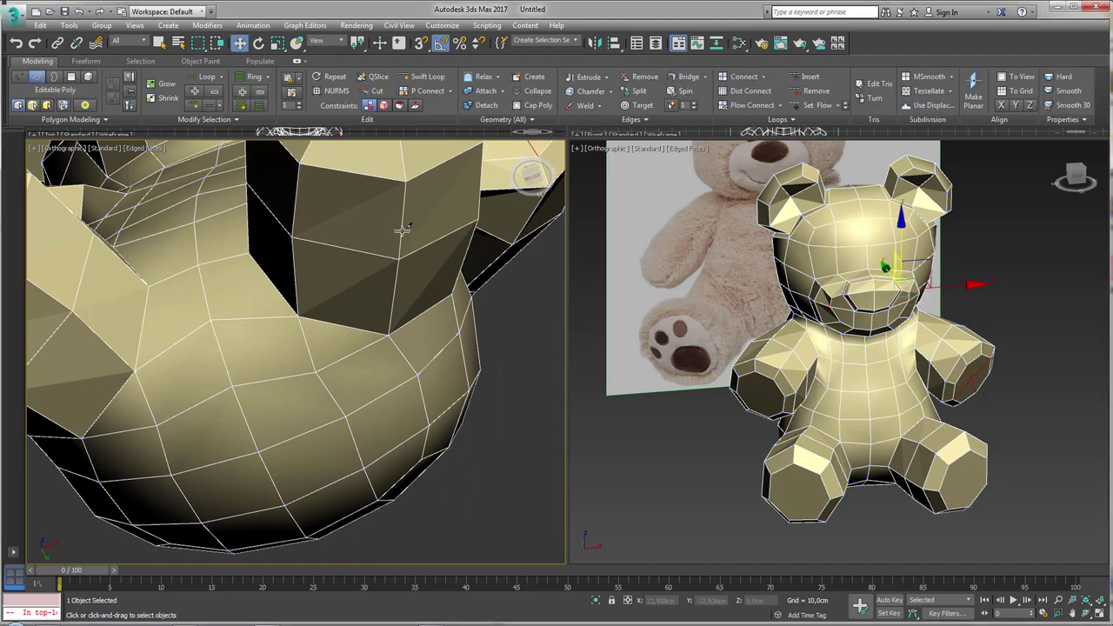
click(401, 231)
alt+middle_drag(401, 231, 402, 363)
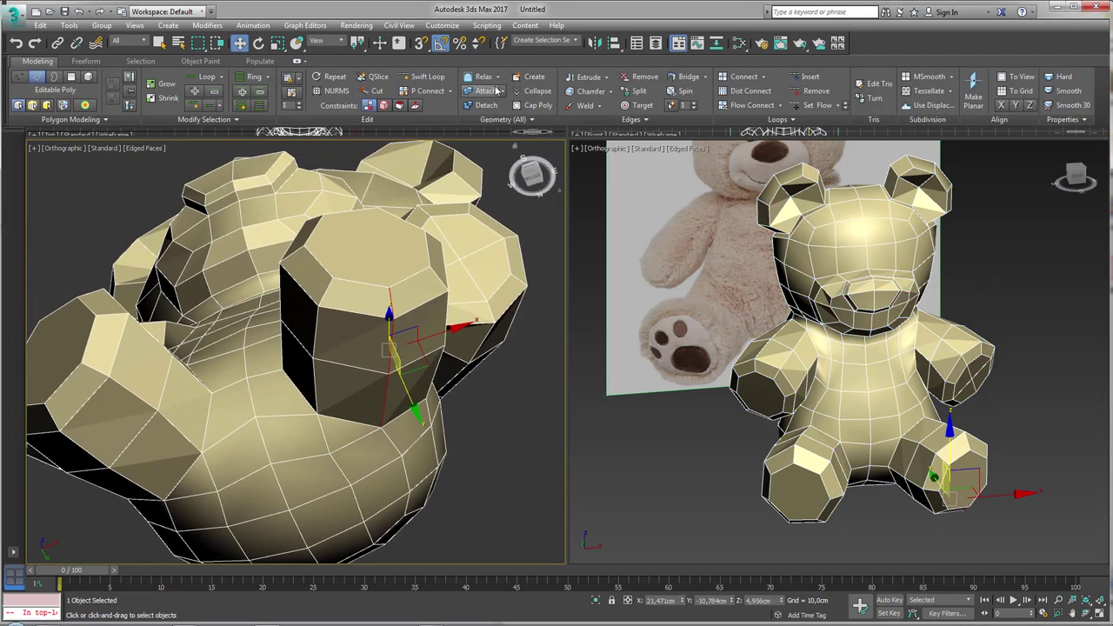
click(588, 93)
drag(389, 344, 403, 337)
middle_drag(403, 337, 348, 261)
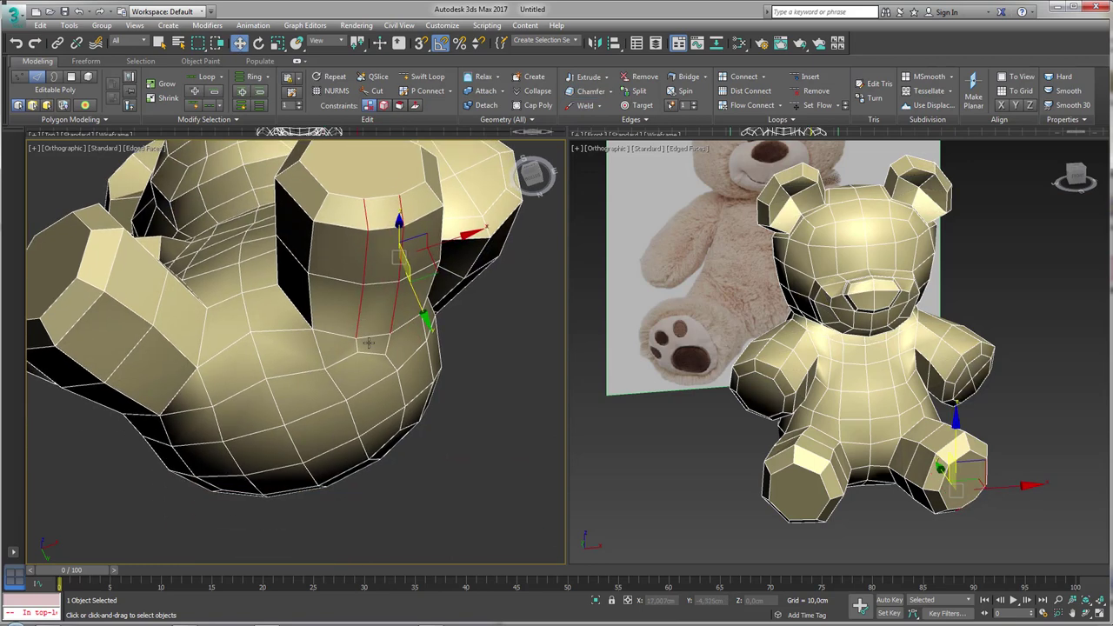
scroll(329, 349, up, 3)
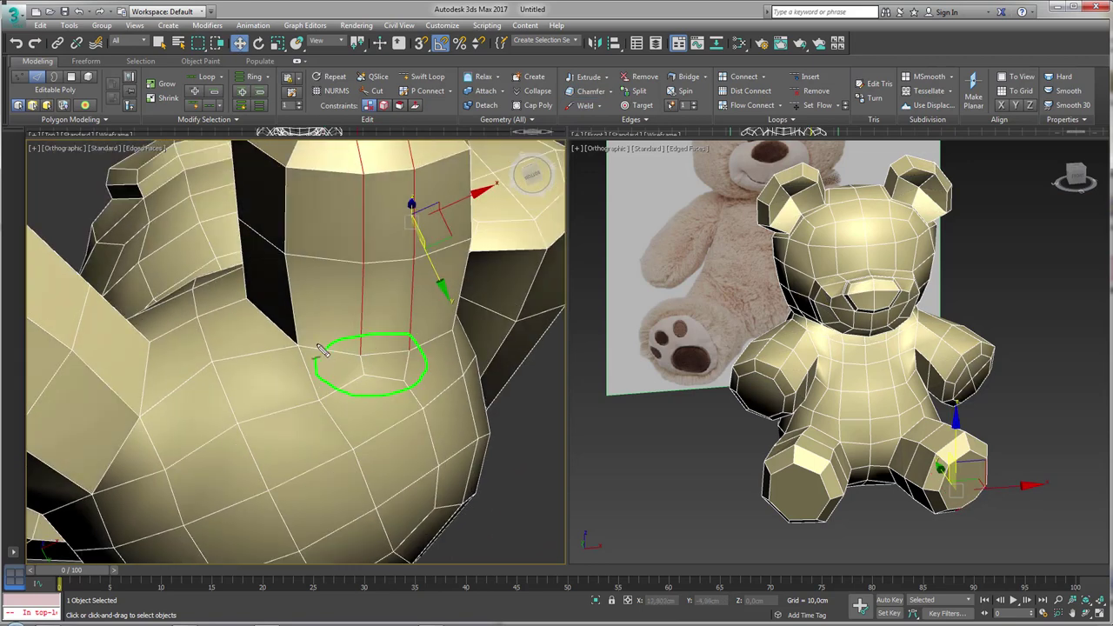
alt+middle_drag(321, 349, 407, 319)
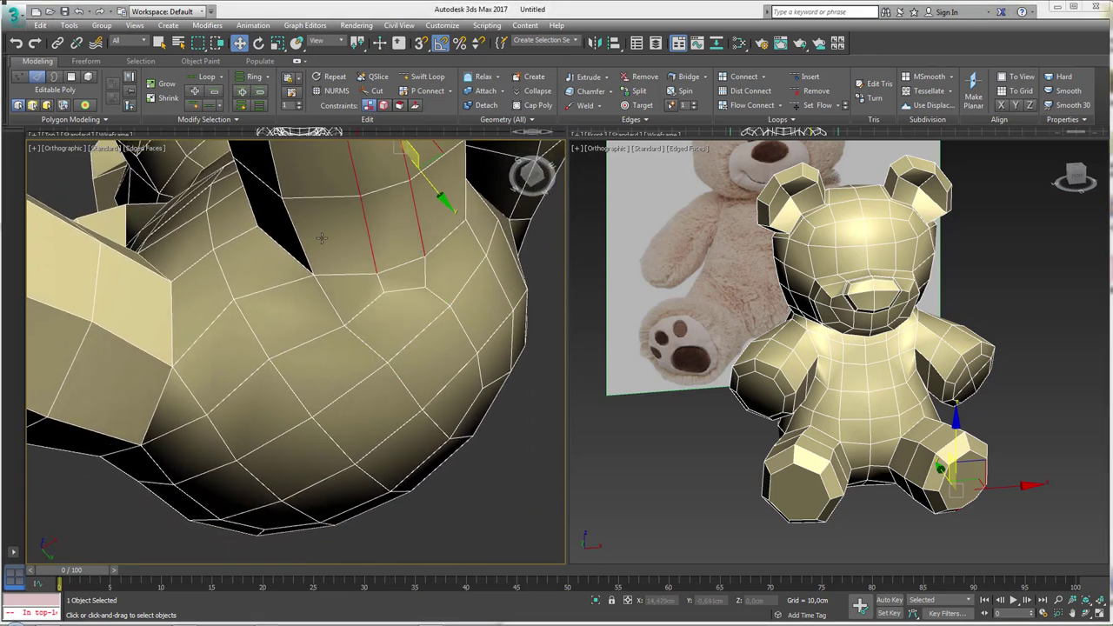
Step: Select vertices around the arm–torso seam
click(38, 77)
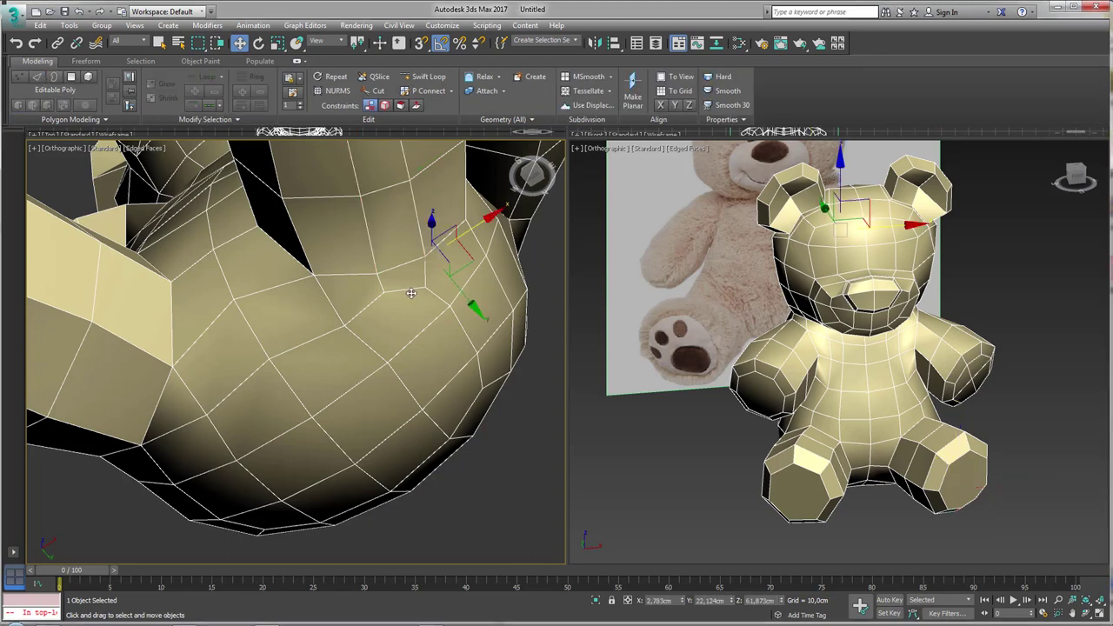
mouse_move(414, 302)
alt+middle_down()
mouse_move(383, 287)
mouse_move(378, 318)
alt+middle_up()
click(20, 79)
scroll(356, 325, up, 3)
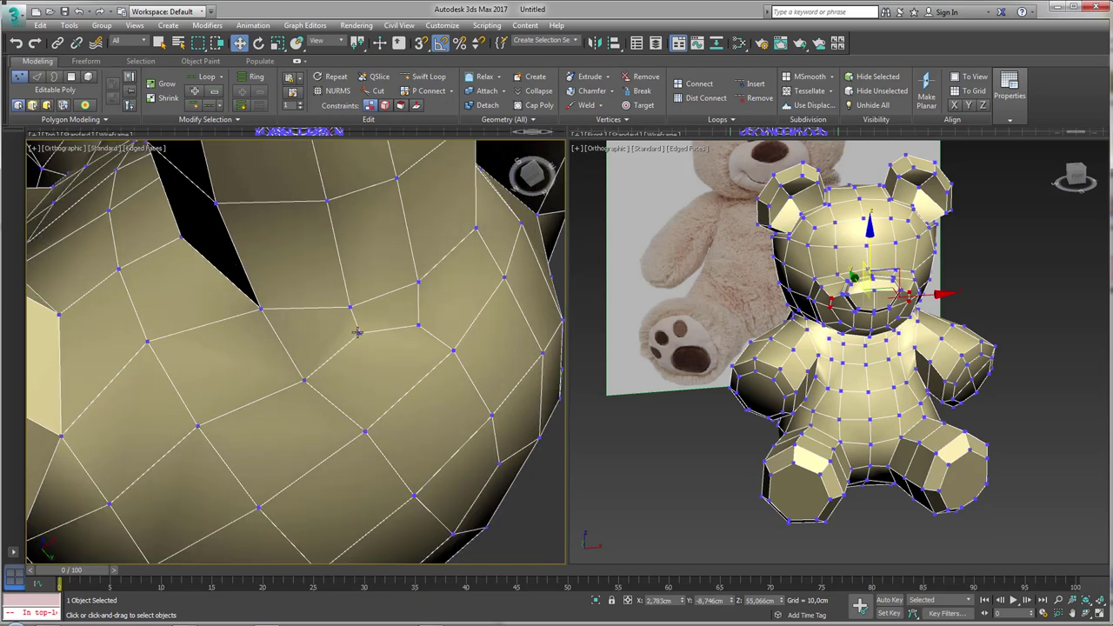
ctrl+click(418, 284)
mouse_move(405, 256)
alt+middle_down()
mouse_move(431, 339)
mouse_move(429, 403)
mouse_move(348, 402)
mouse_move(438, 355)
alt+middle_up()
scroll(348, 402, down, 5)
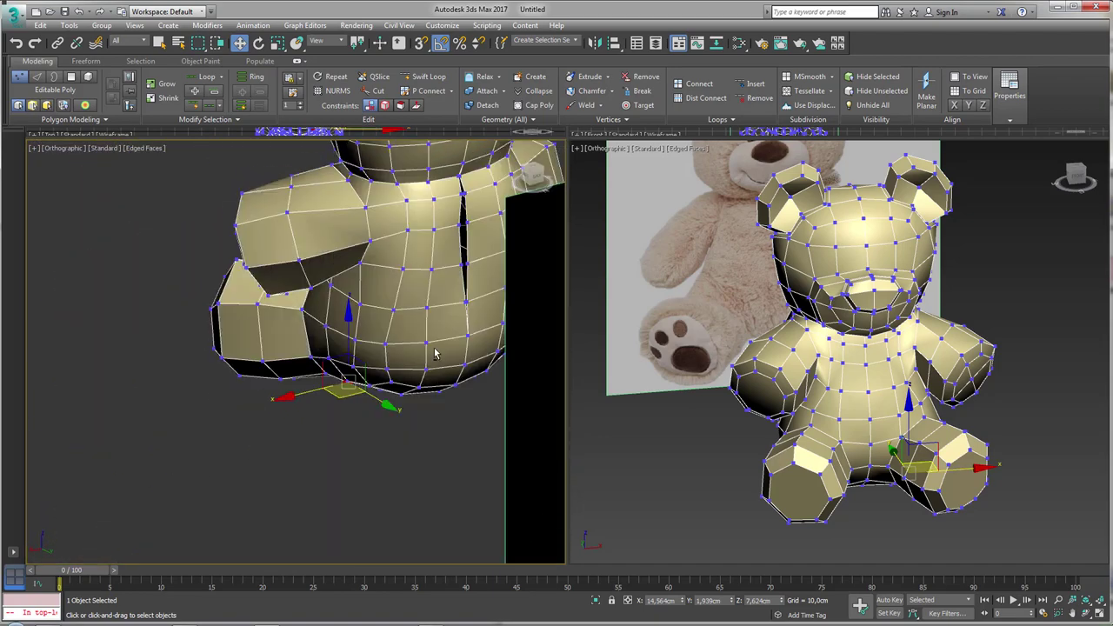
mouse_move(450, 297)
alt+middle_down()
mouse_move(463, 296)
mouse_move(455, 319)
mouse_move(465, 335)
mouse_move(452, 330)
alt+middle_up()
scroll(451, 313, up, 2)
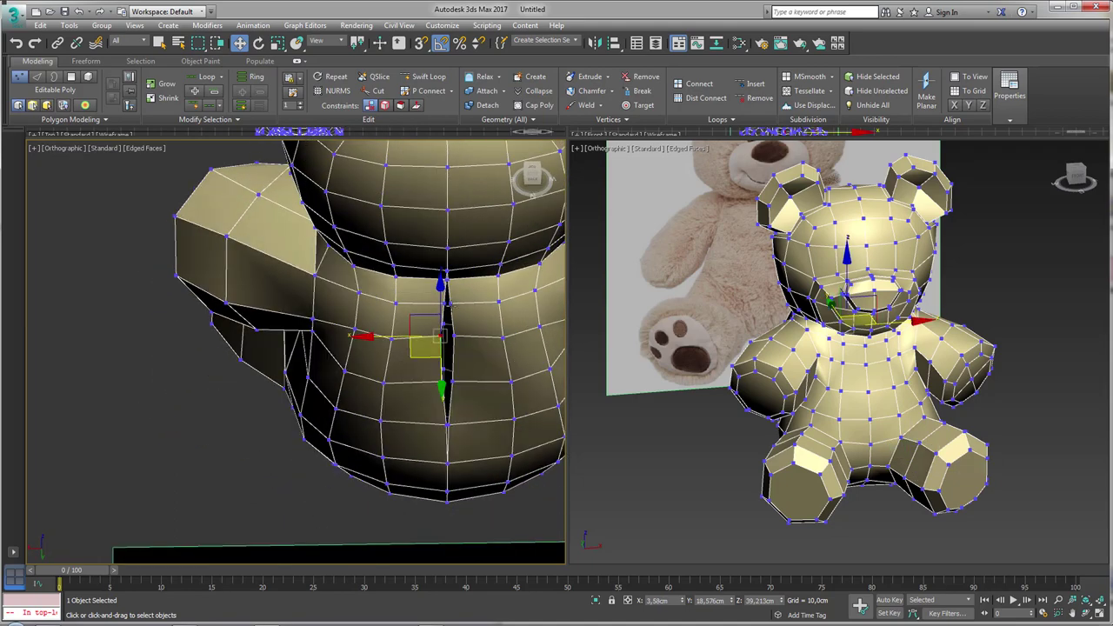
scroll(451, 300, up, 2)
scroll(445, 277, up, 2)
mouse_move(446, 276)
alt+middle_down()
mouse_move(421, 235)
mouse_move(444, 239)
alt+middle_up()
Step: Pull the top vertex of the arm–torso seam downward
click(437, 234)
scroll(420, 235, down, 3)
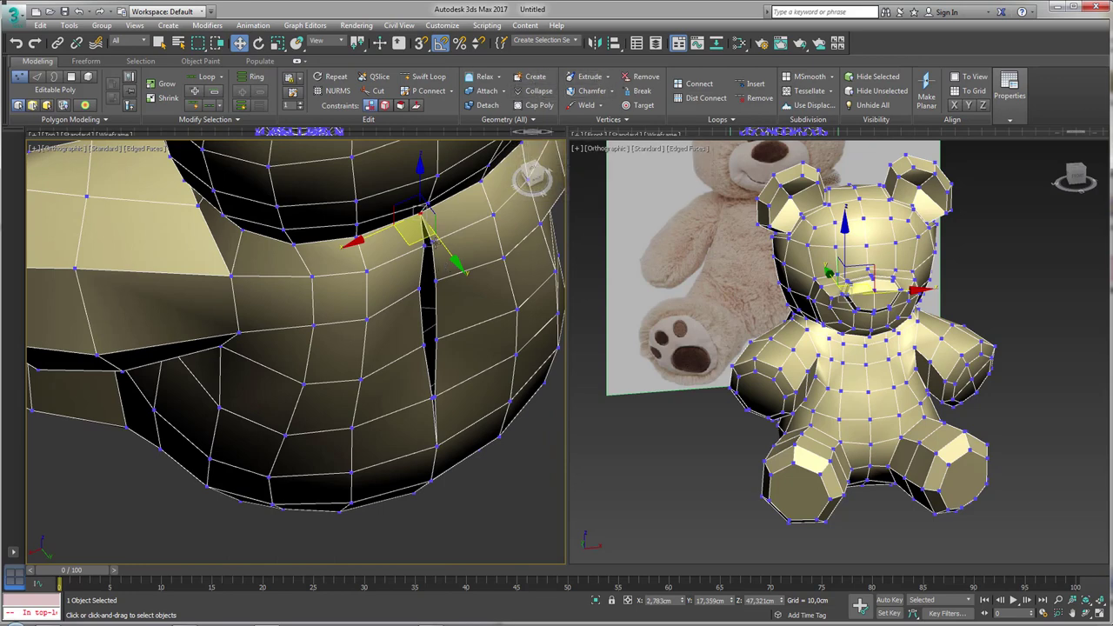
mouse_move(432, 241)
mouse_down()
mouse_move(437, 352)
mouse_move(422, 398)
mouse_up()
scroll(417, 391, up, 5)
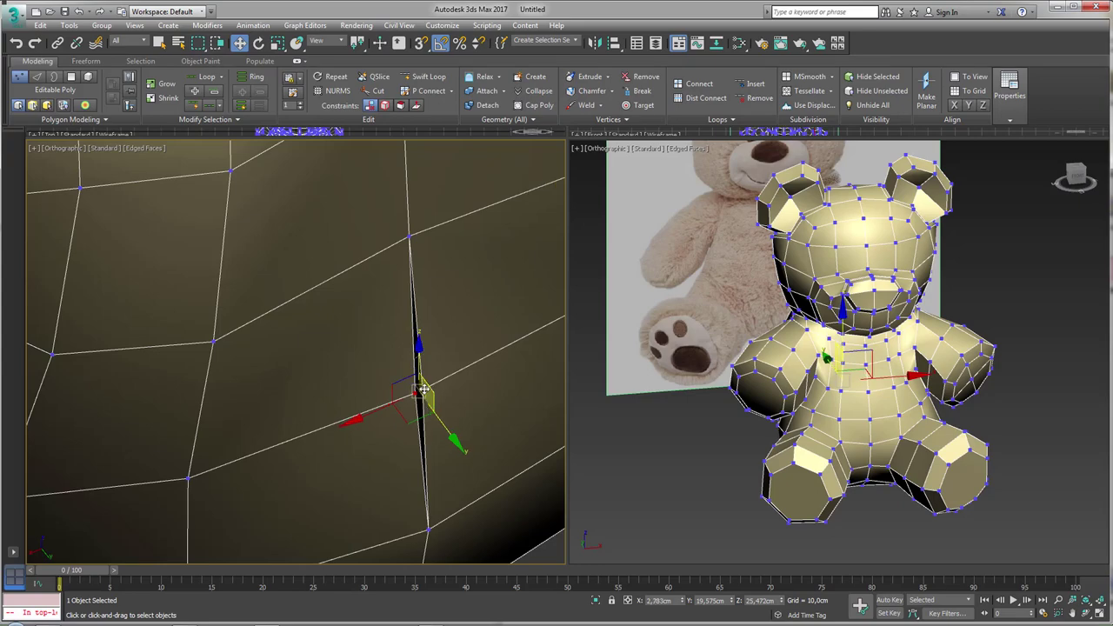
scroll(418, 348, down, 5)
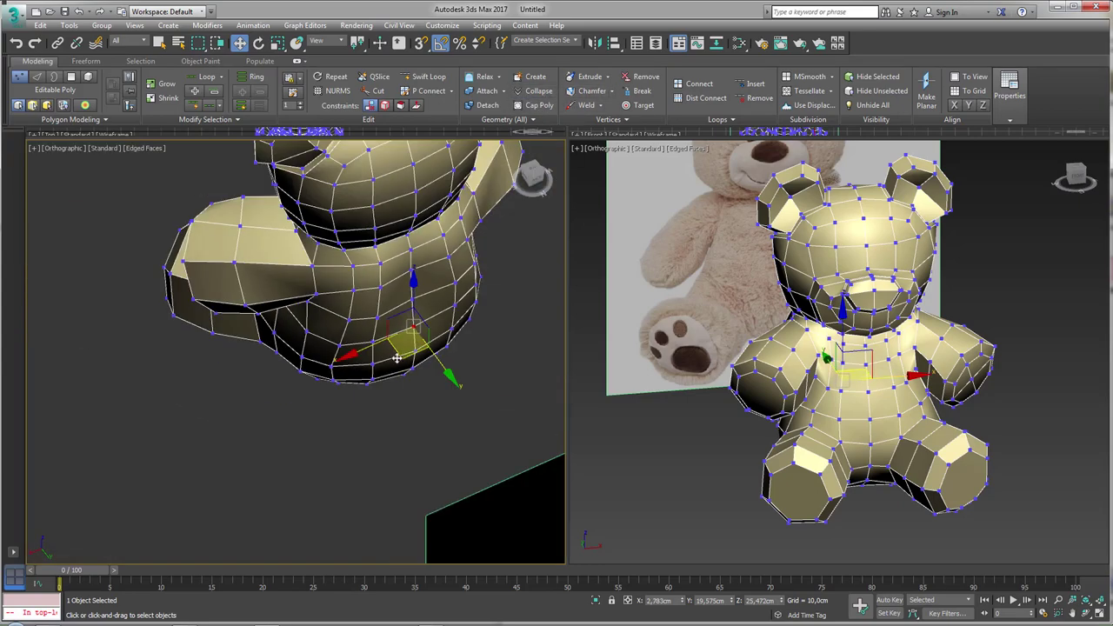
mouse_move(336, 326)
alt+middle_down()
mouse_move(450, 301)
mouse_move(418, 405)
mouse_move(452, 366)
alt+middle_up()
scroll(438, 421, up, 2)
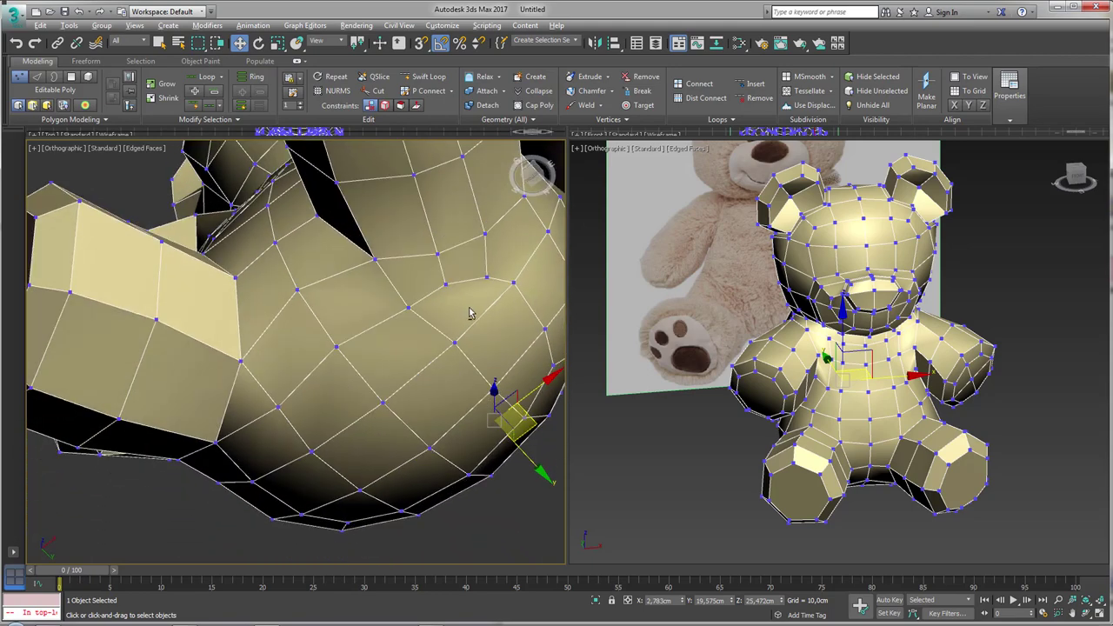
key(alt+c)
click(487, 277)
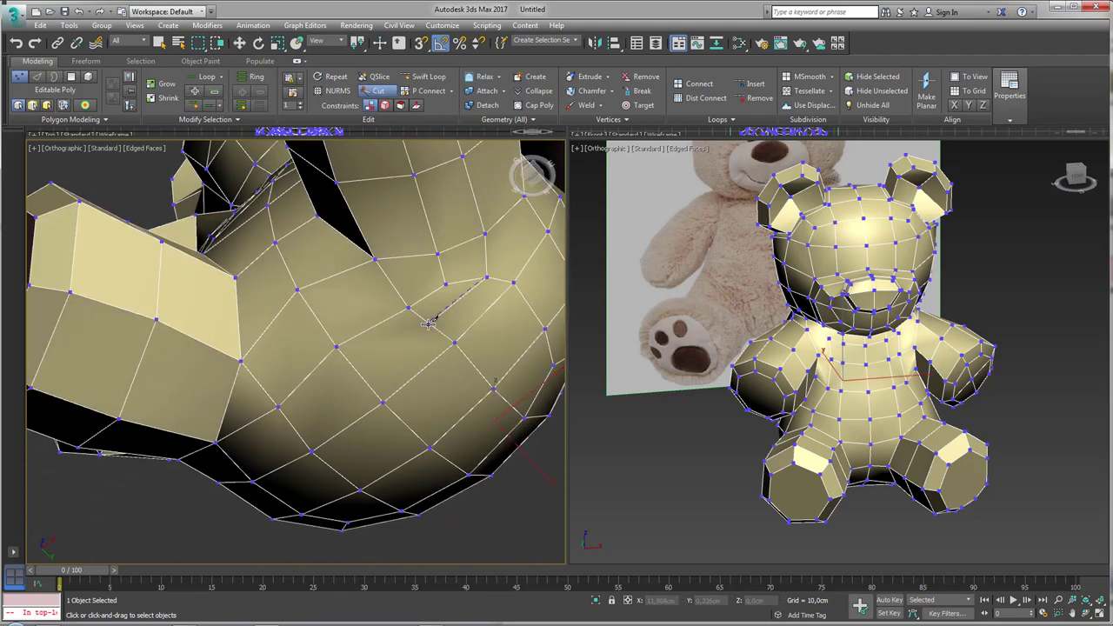
click(428, 322)
scroll(449, 309, down, 5)
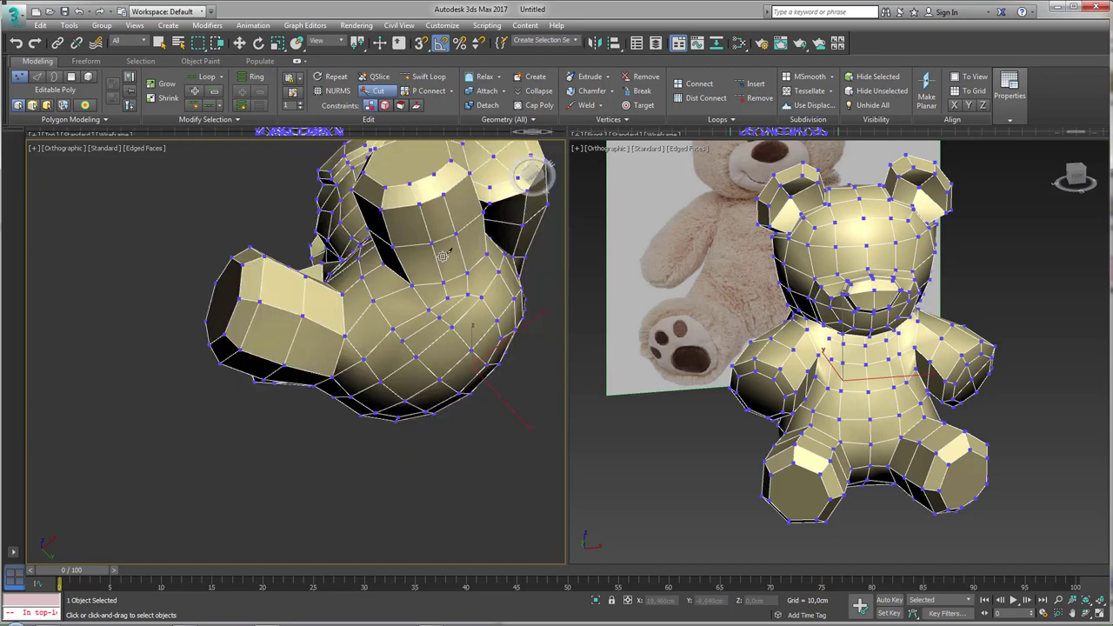
scroll(368, 274, up, 3)
scroll(442, 401, up, 2)
scroll(451, 368, up, 2)
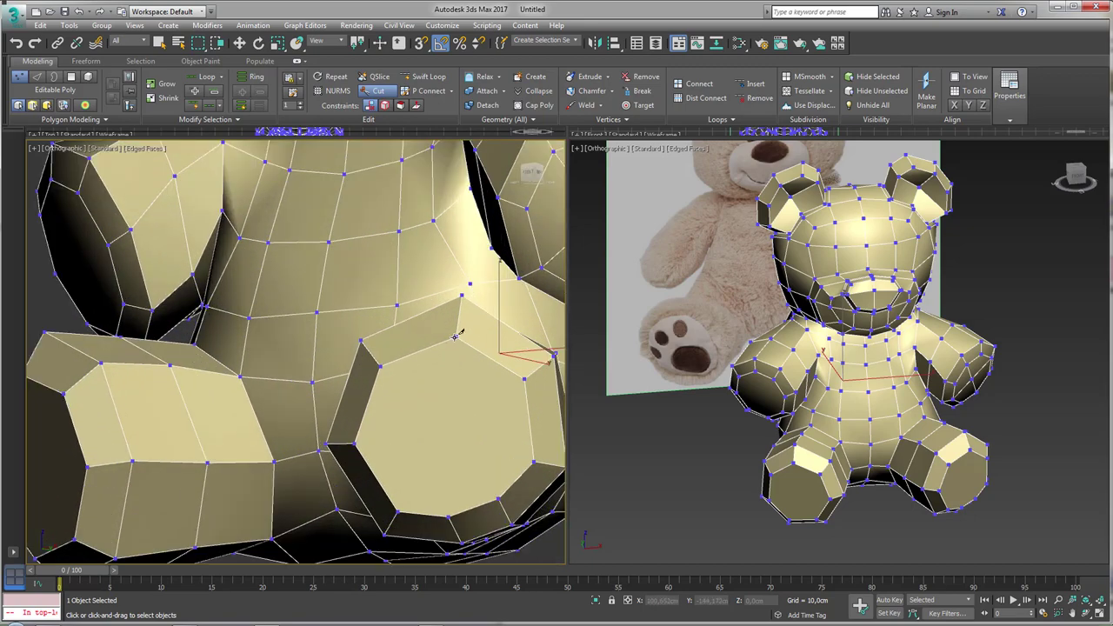
click(355, 442)
click(452, 430)
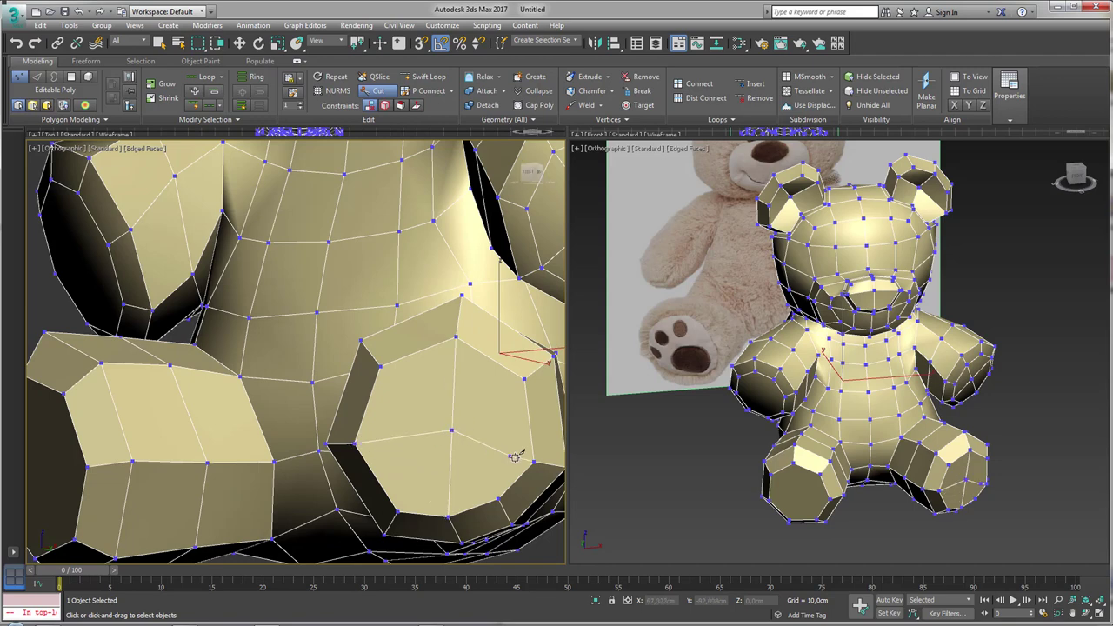
scroll(373, 335, down, 2)
scroll(380, 365, down, 1)
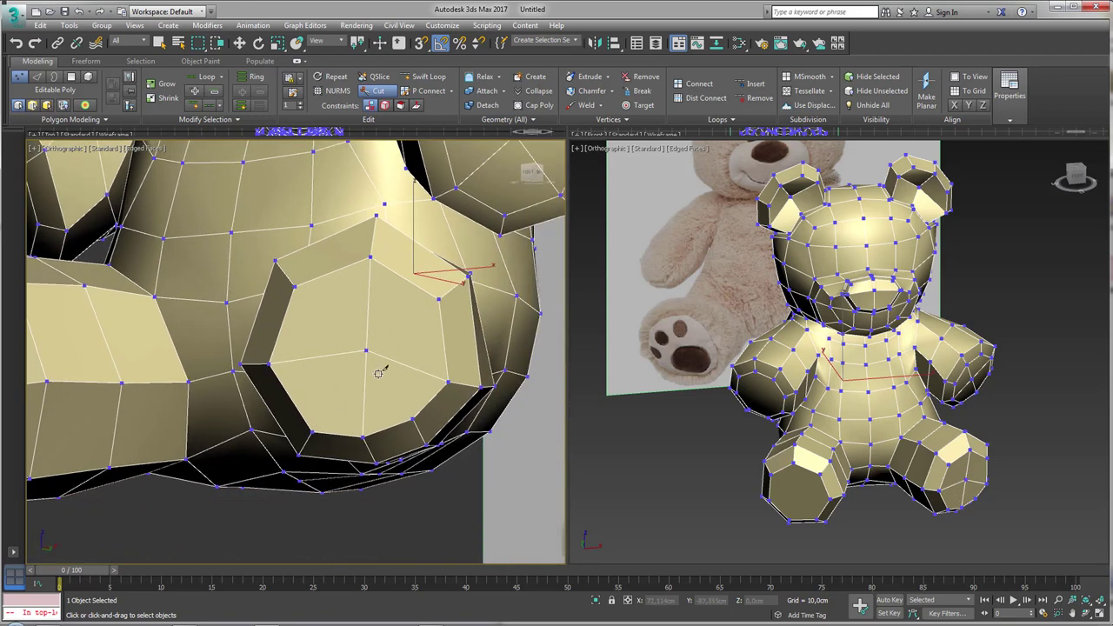
scroll(381, 365, down, 2)
scroll(403, 351, down, 2)
scroll(403, 350, down, 2)
scroll(400, 350, down, 1)
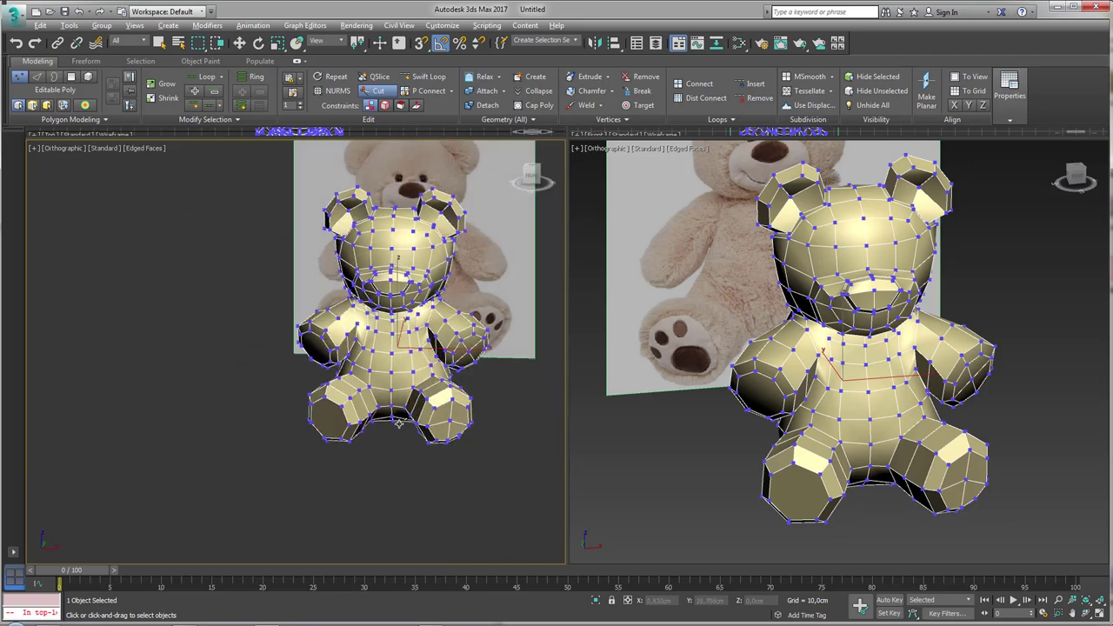
scroll(397, 348, down, 1)
scroll(409, 326, up, 2)
scroll(391, 356, up, 2)
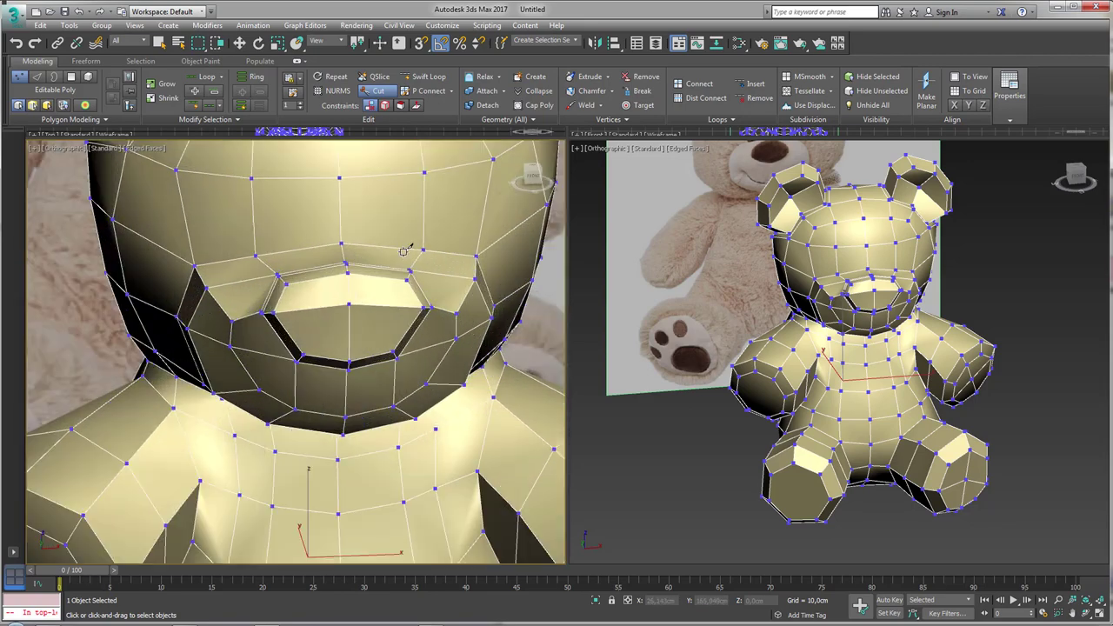
scroll(369, 391, up, 1)
scroll(353, 418, up, 1)
alt+middle_drag(352, 418, 254, 345)
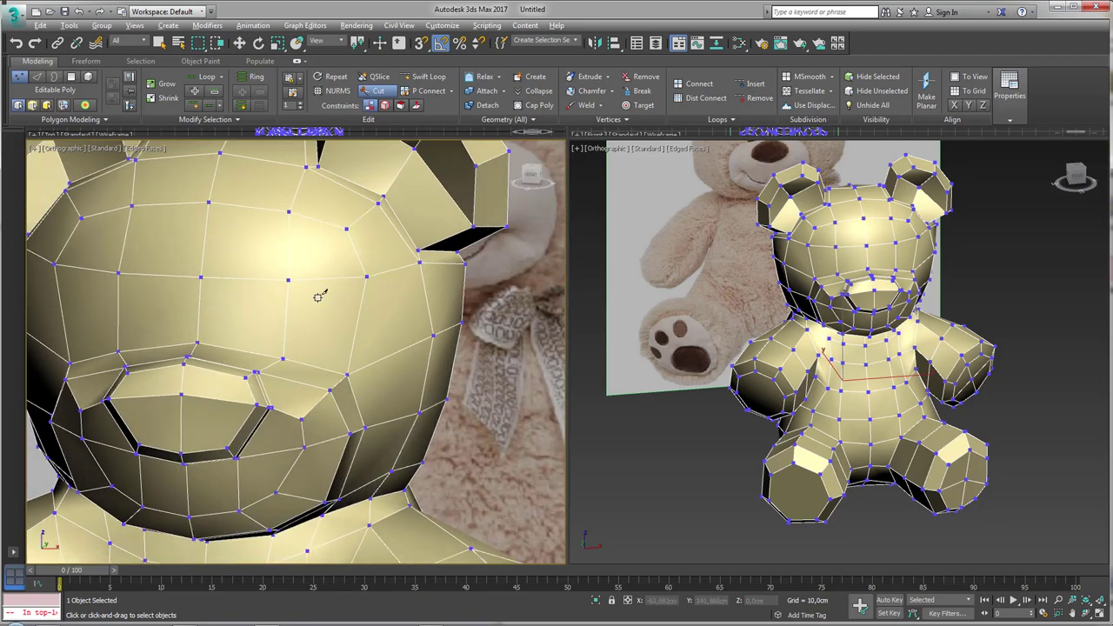
scroll(339, 313, up, 3)
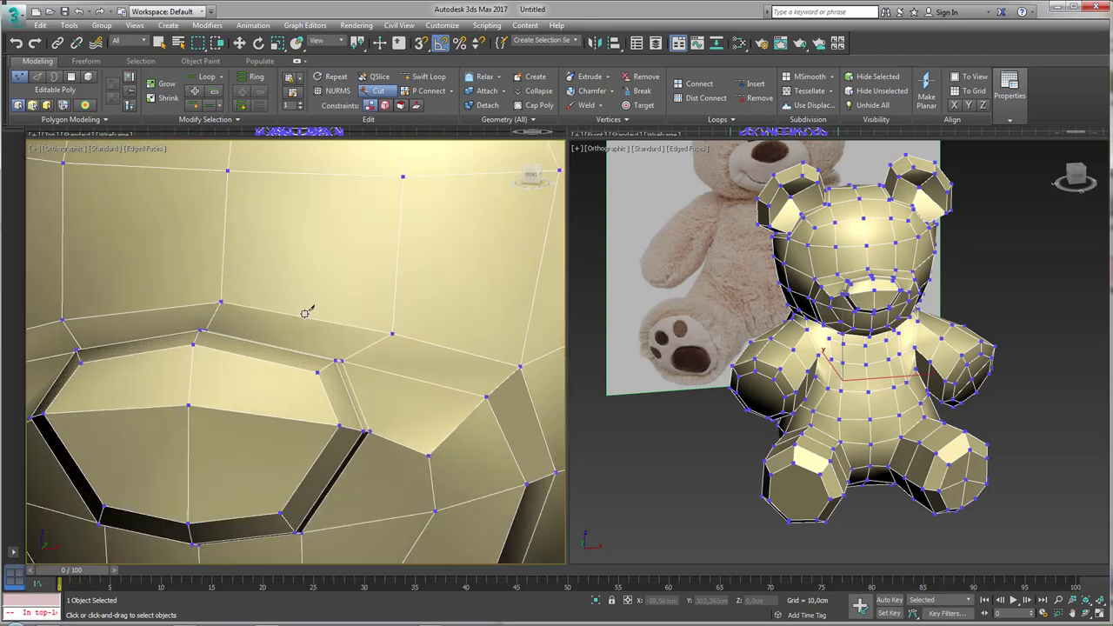
scroll(301, 314, down, 3)
key(w)
scroll(322, 304, down, 2)
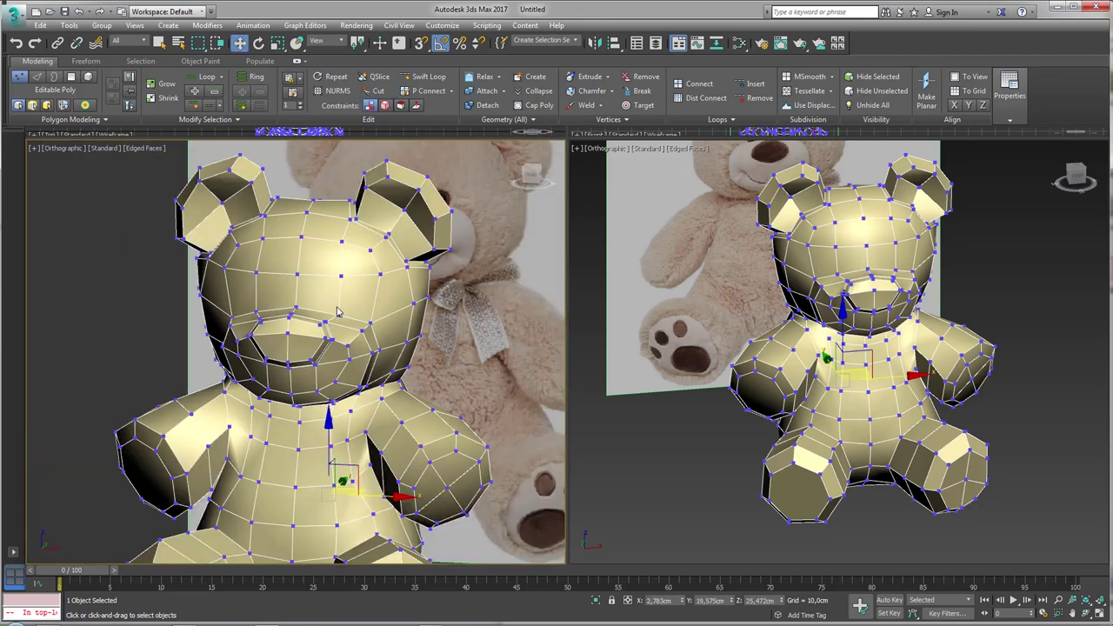
scroll(338, 316, down, 1)
scroll(338, 315, down, 2)
middle_drag(389, 329, 349, 293)
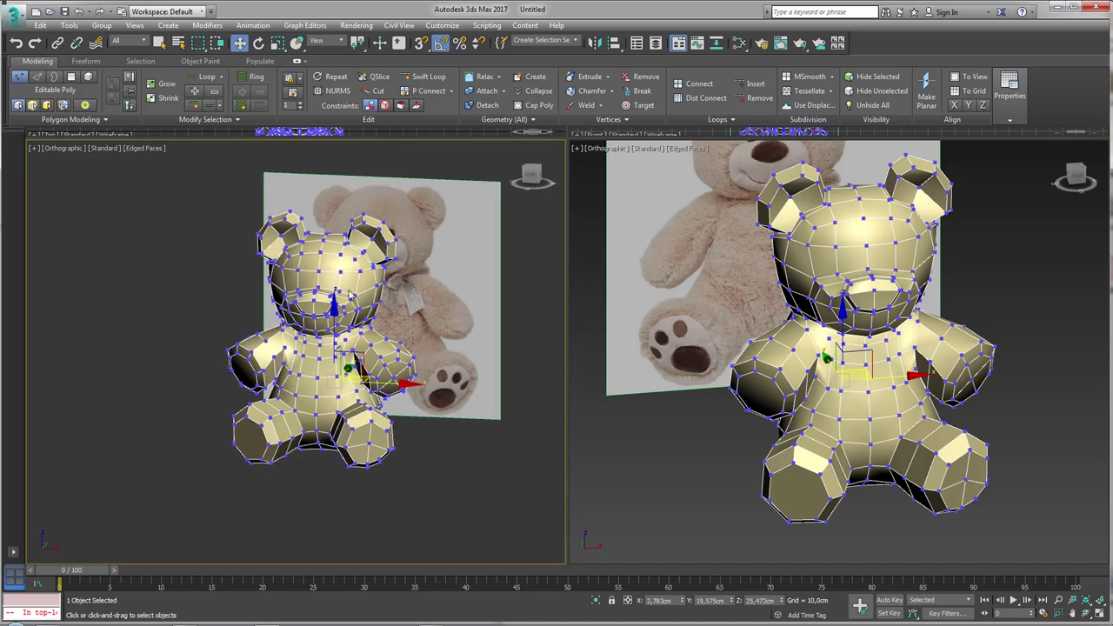
Step: Add a Symmetry modifier to the bear and convert it to Editable Poly
click(316, 270)
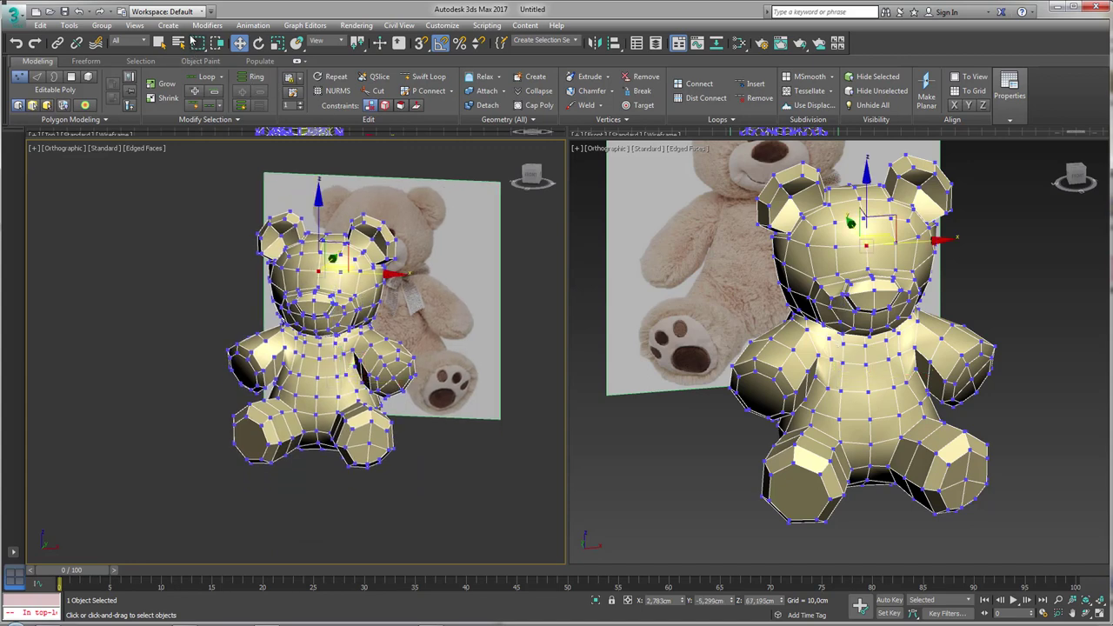
click(207, 26)
mouse_move(227, 71)
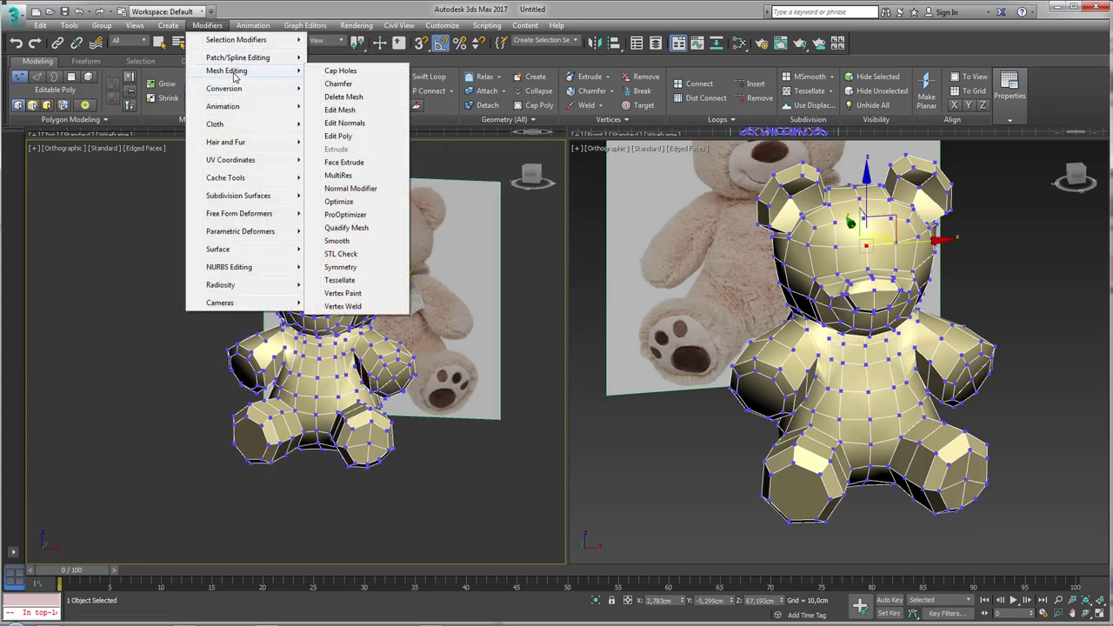
click(341, 267)
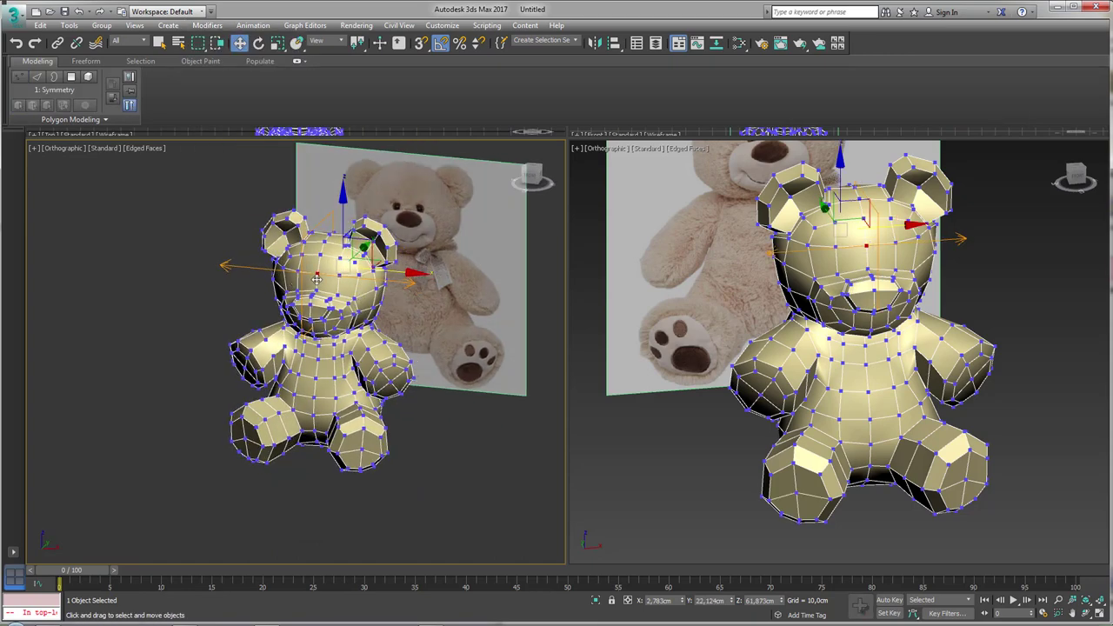
right_click(317, 277)
click(466, 420)
mouse_move(296, 348)
alt+middle_down()
mouse_move(251, 346)
mouse_move(254, 304)
alt+middle_up()
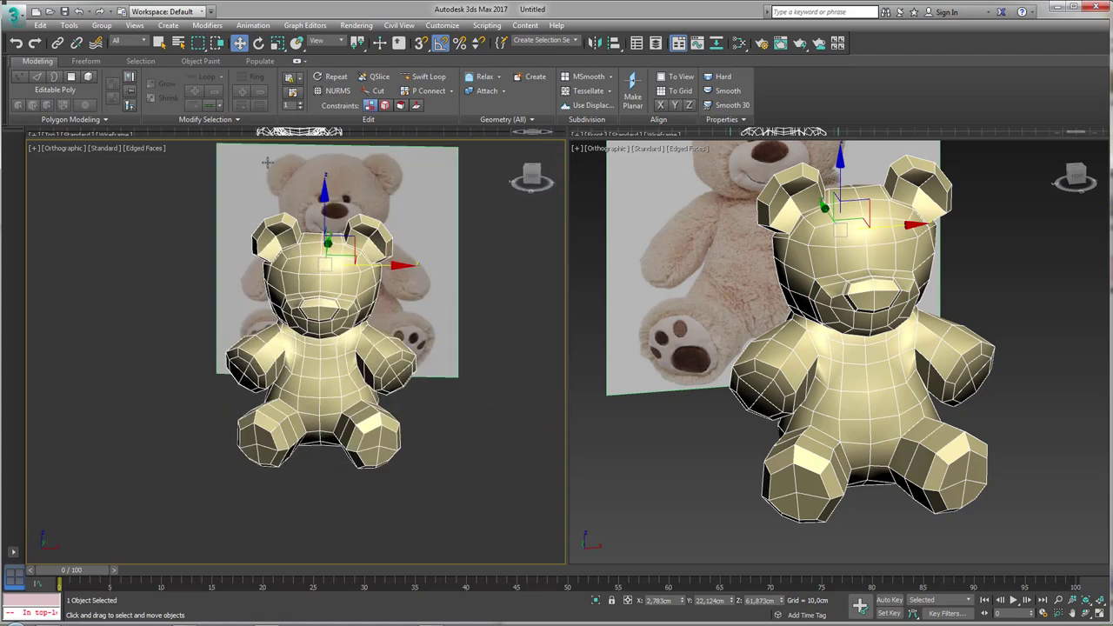
click(207, 25)
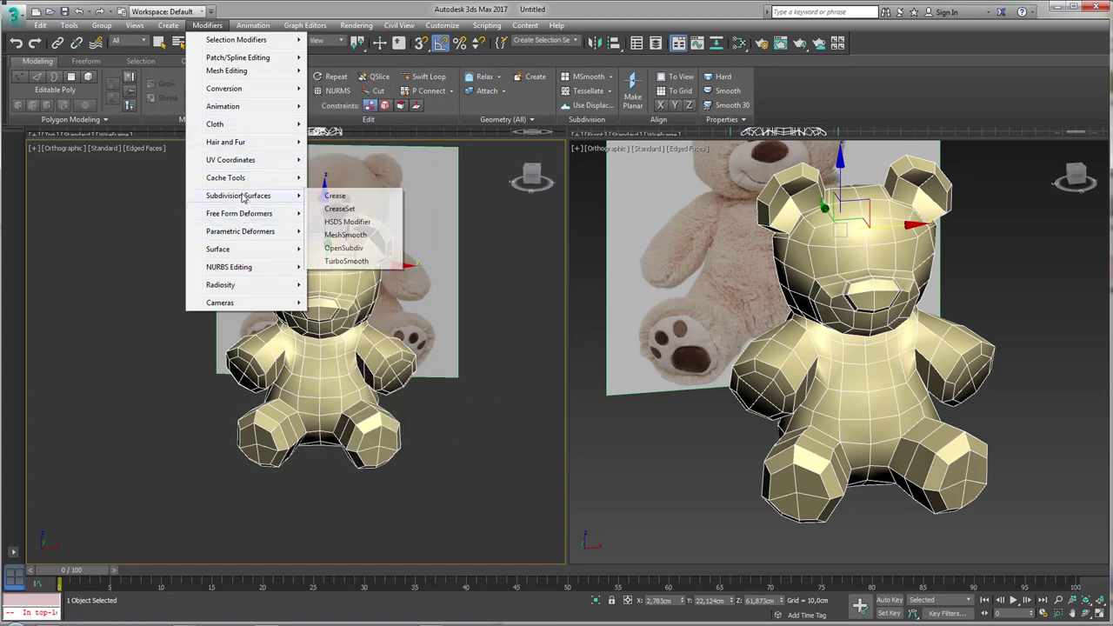
mouse_move(238, 196)
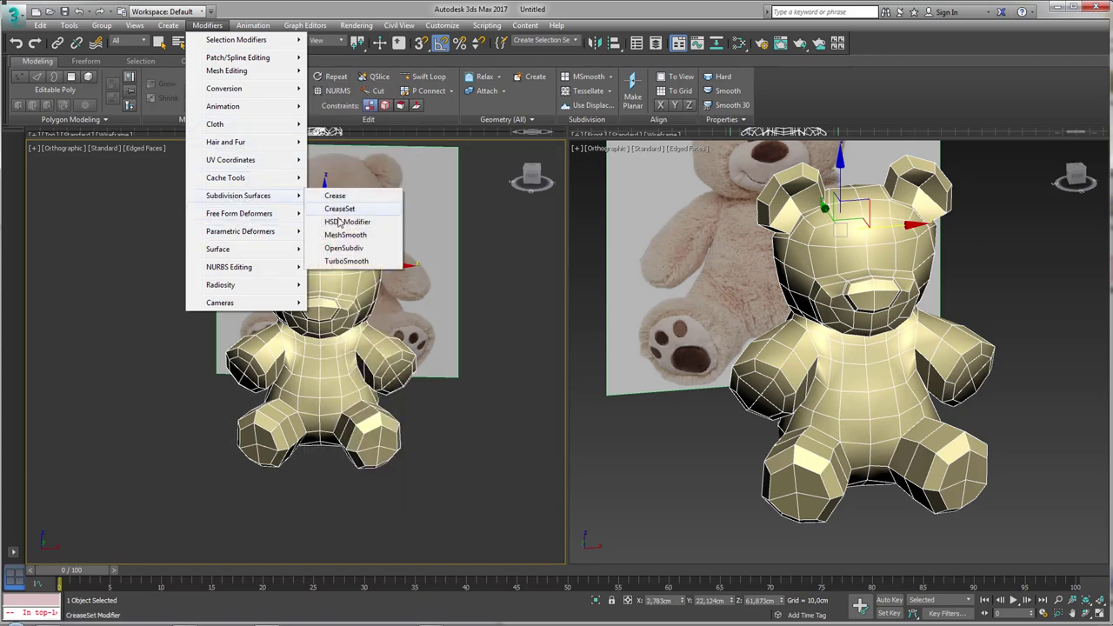
Step: Add TurboSmooth to the bear and collapse it to an Editable Poly
click(346, 261)
alt+middle_drag(364, 280, 347, 281)
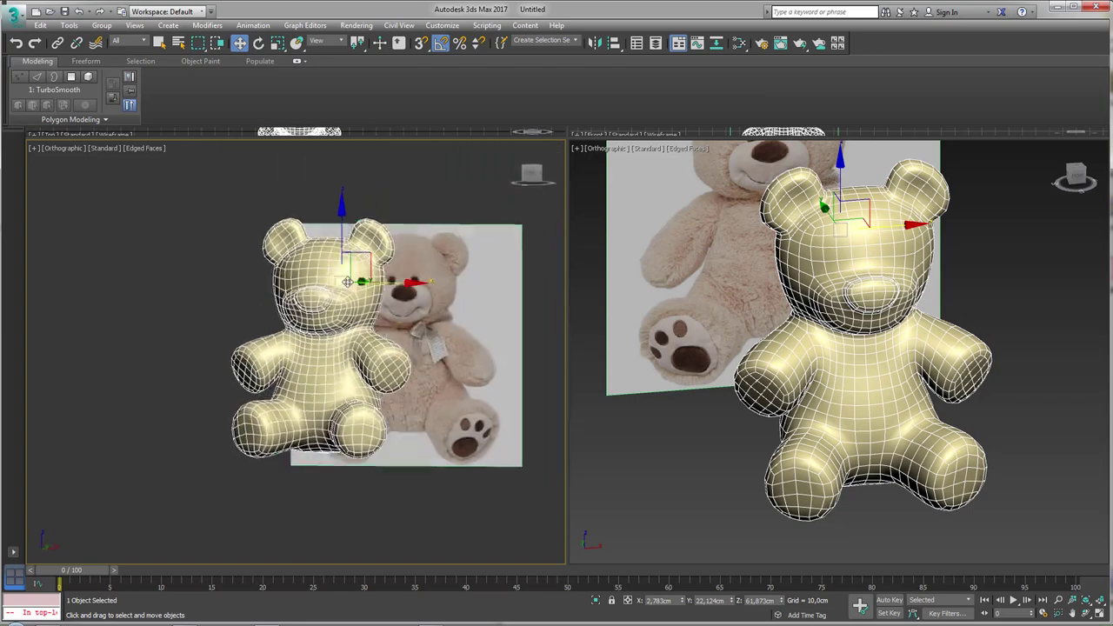
right_click(347, 281)
click(485, 447)
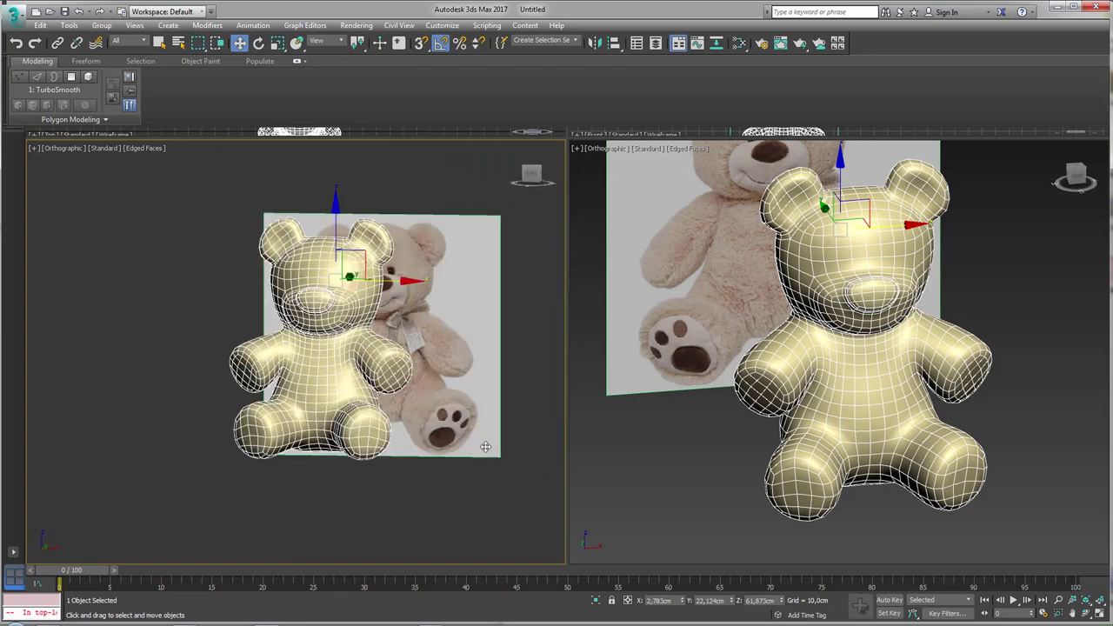
scroll(342, 295, up, 5)
scroll(315, 261, up, 3)
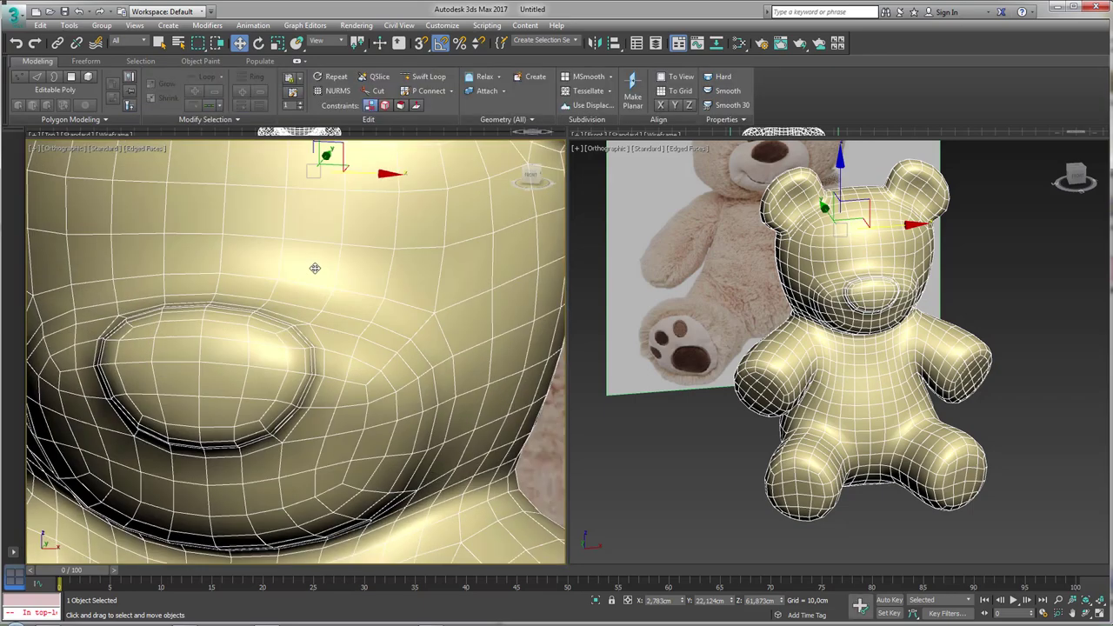
Step: Select the full edge loop just above the muzzle using Loop
click(19, 79)
mouse_move(200, 278)
alt+middle_down()
mouse_move(182, 273)
mouse_move(157, 297)
alt+middle_up()
key(2)
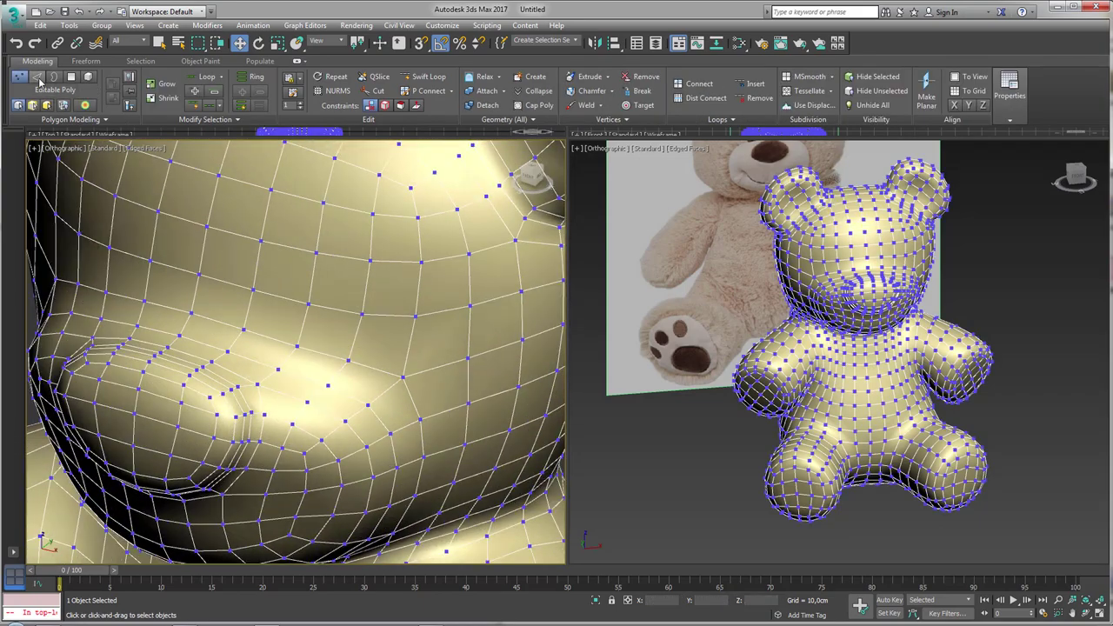
click(176, 317)
ctrl+click(201, 316)
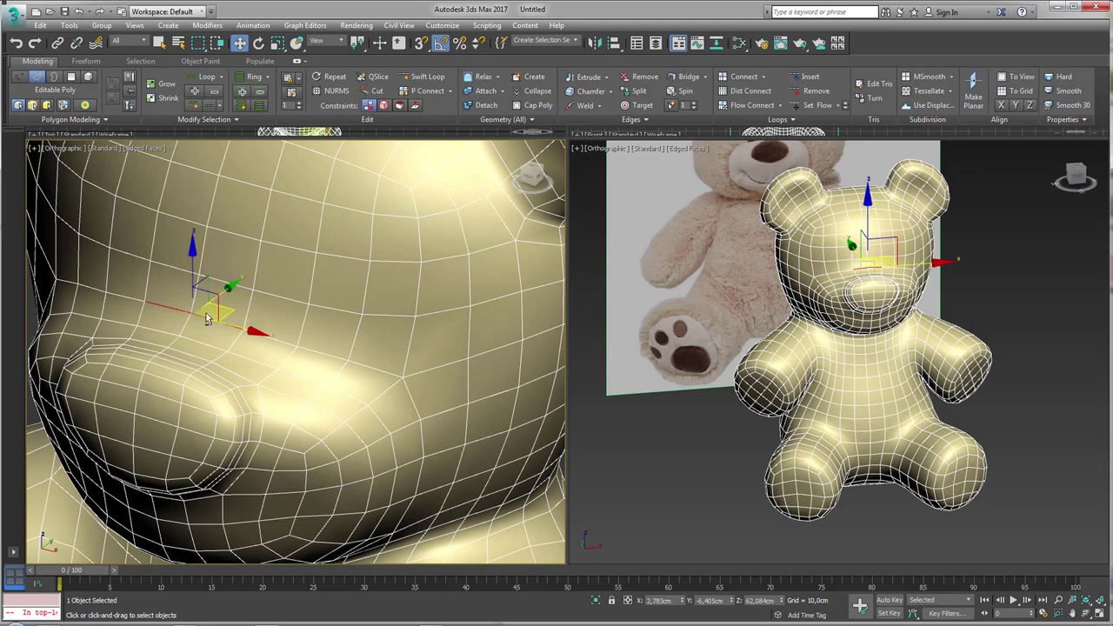
alt+middle_drag(201, 316, 199, 304)
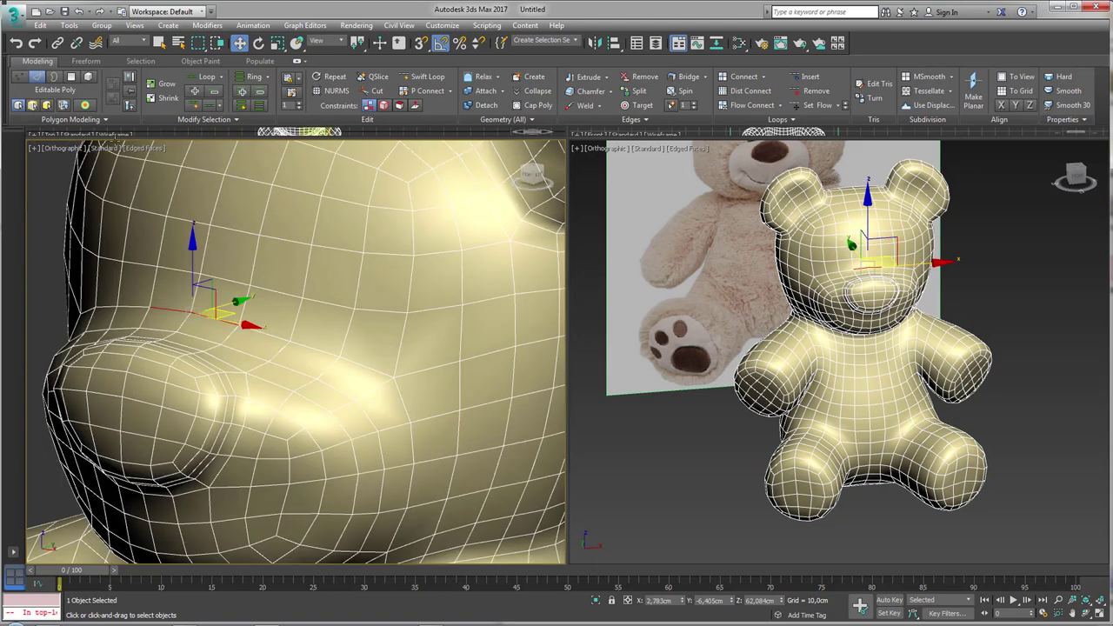
click(195, 92)
Step: Scale the edge loop above the muzzle uniformly
alt+middle_drag(217, 287, 226, 300)
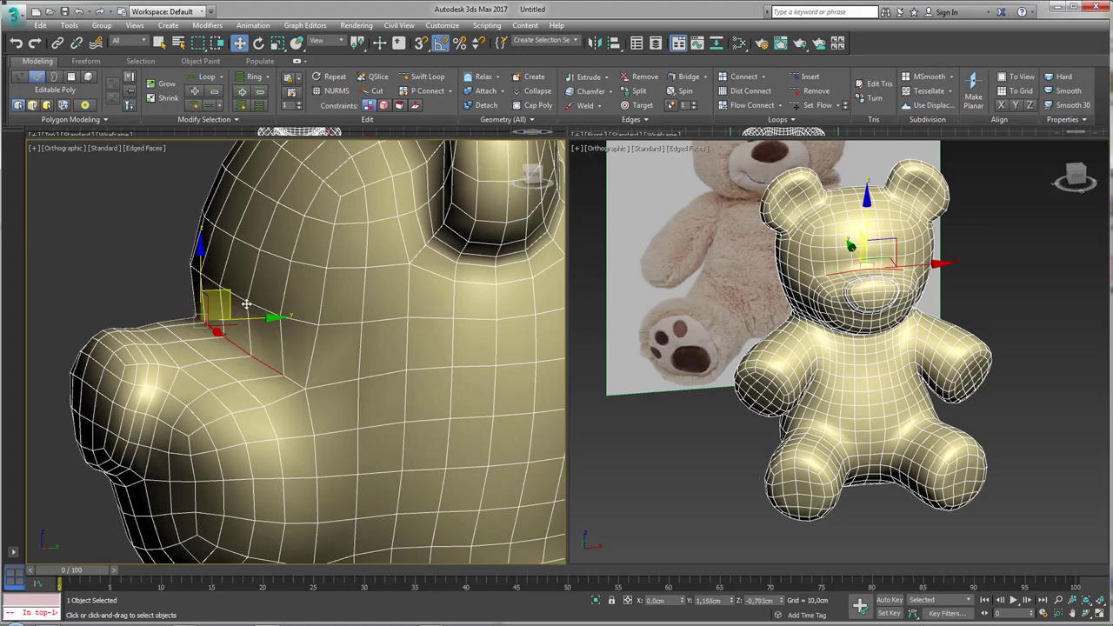
mouse_move(239, 302)
alt+middle_down()
mouse_move(266, 348)
mouse_move(232, 349)
alt+middle_up()
key(e)
key(r)
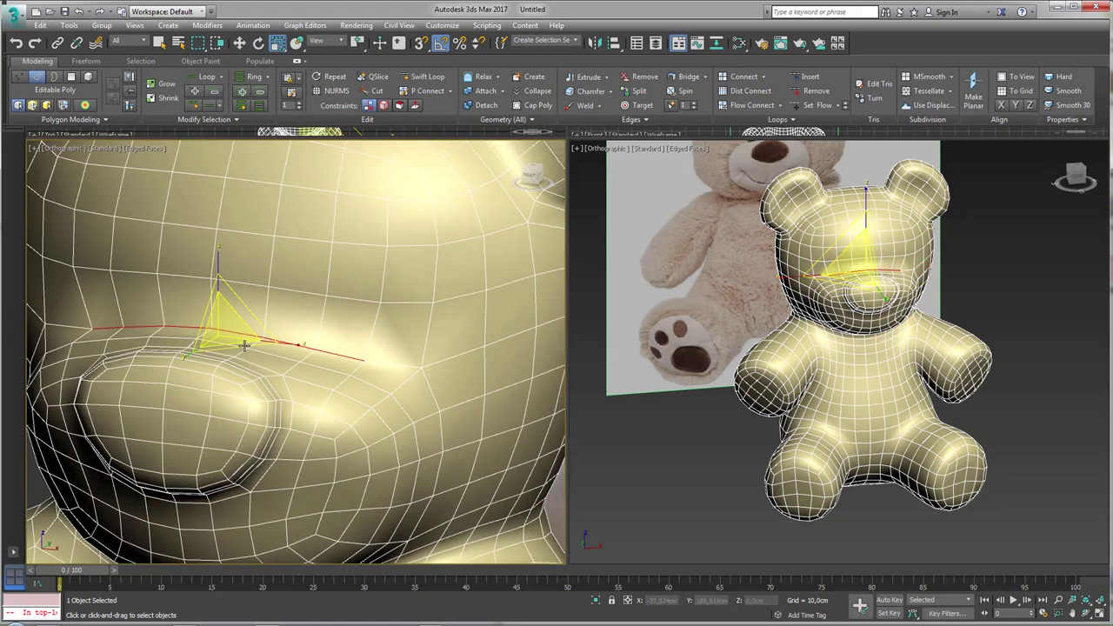
drag(232, 350, 224, 360)
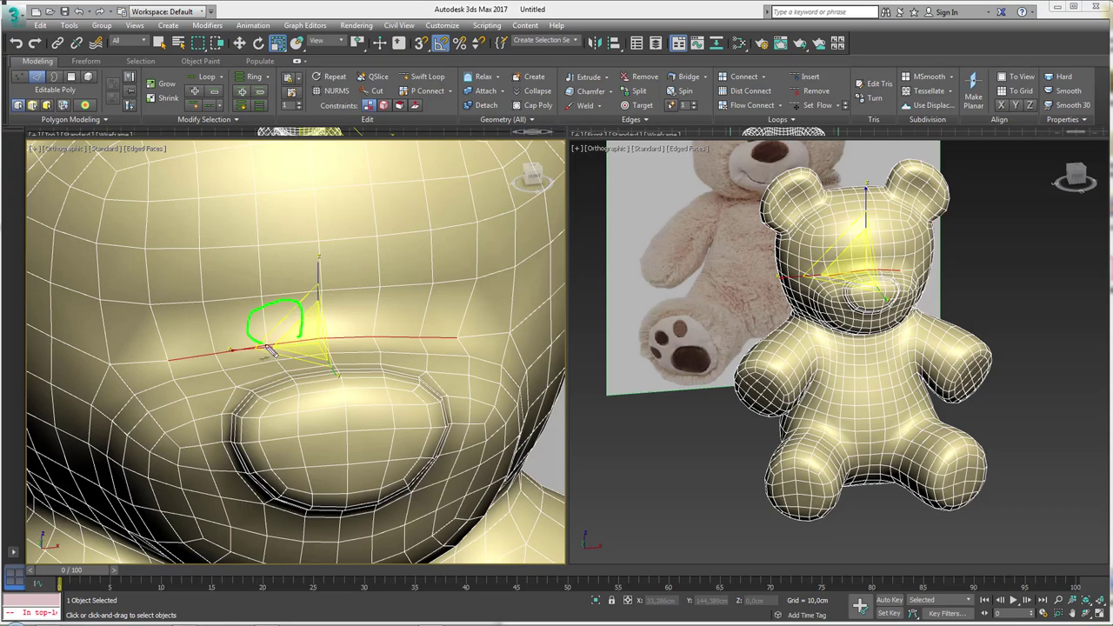
mouse_move(353, 329)
alt+middle_down()
mouse_move(221, 339)
mouse_move(229, 333)
alt+middle_up()
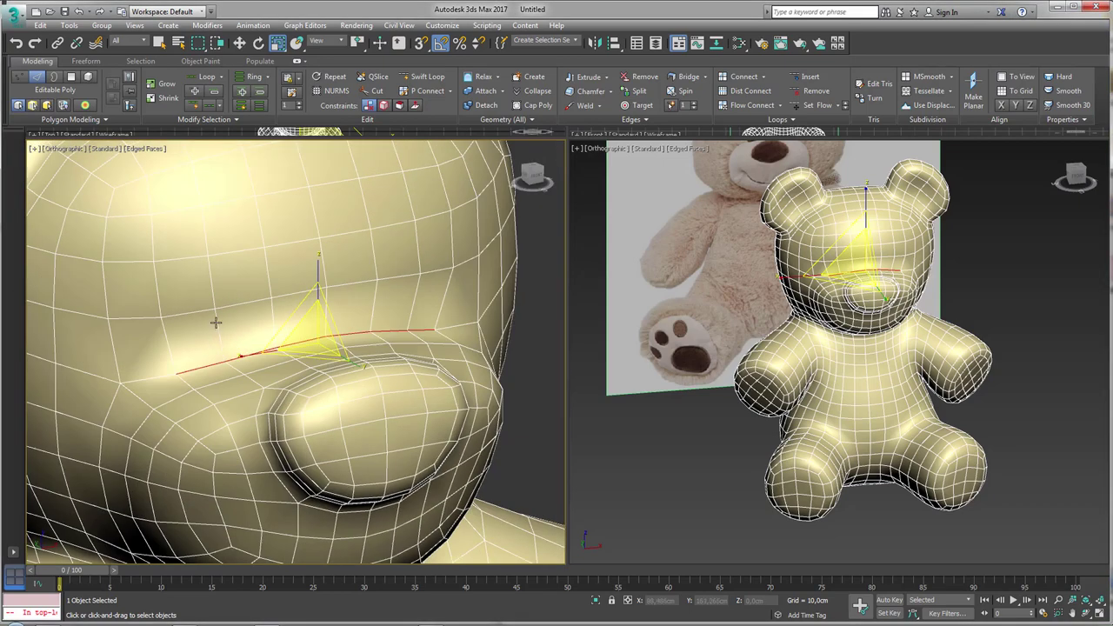
Step: Select a single vertex on the bear's cheek
key(1)
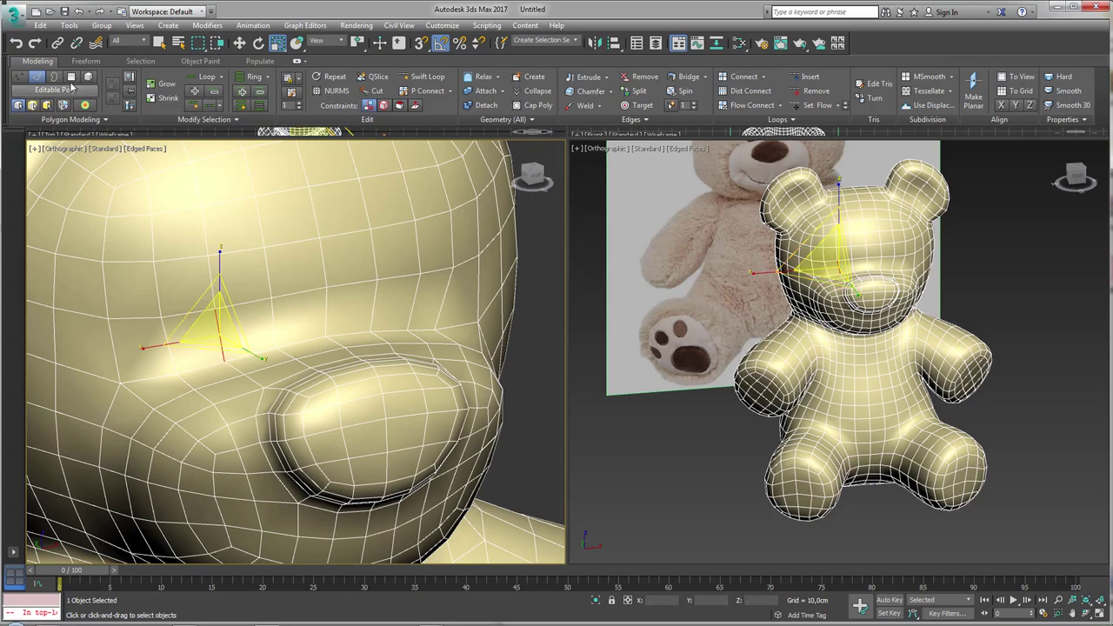
key(4)
click(233, 344)
mouse_move(233, 344)
alt+middle_down()
mouse_move(249, 394)
mouse_move(213, 318)
alt+middle_up()
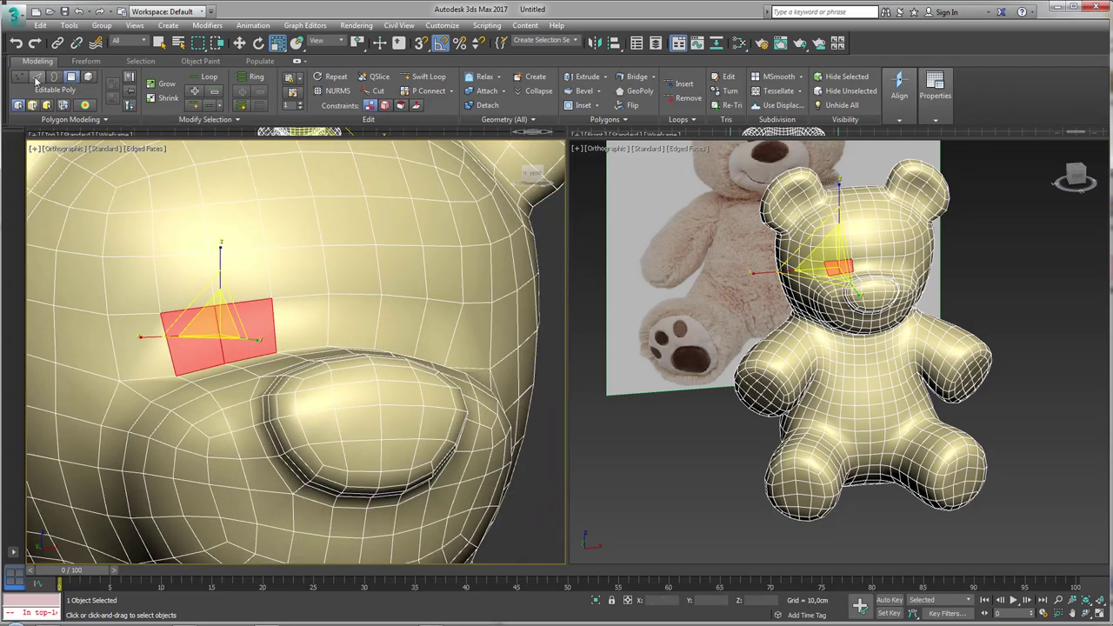
key(1)
click(214, 303)
key(w)
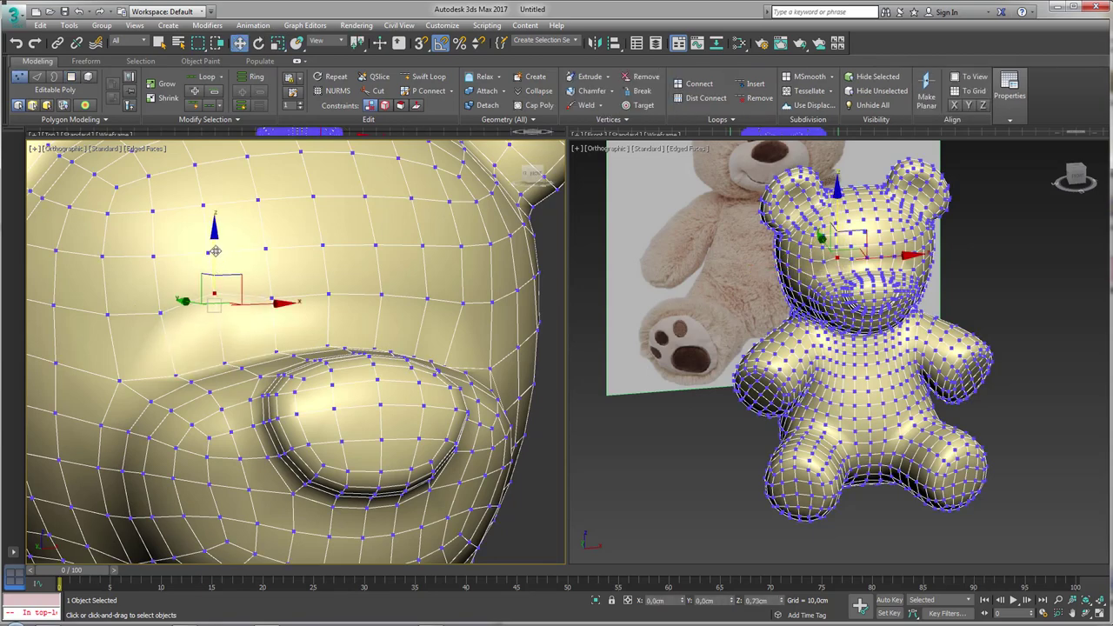
mouse_move(267, 326)
alt+middle_down()
mouse_move(387, 354)
mouse_move(378, 343)
alt+middle_up()
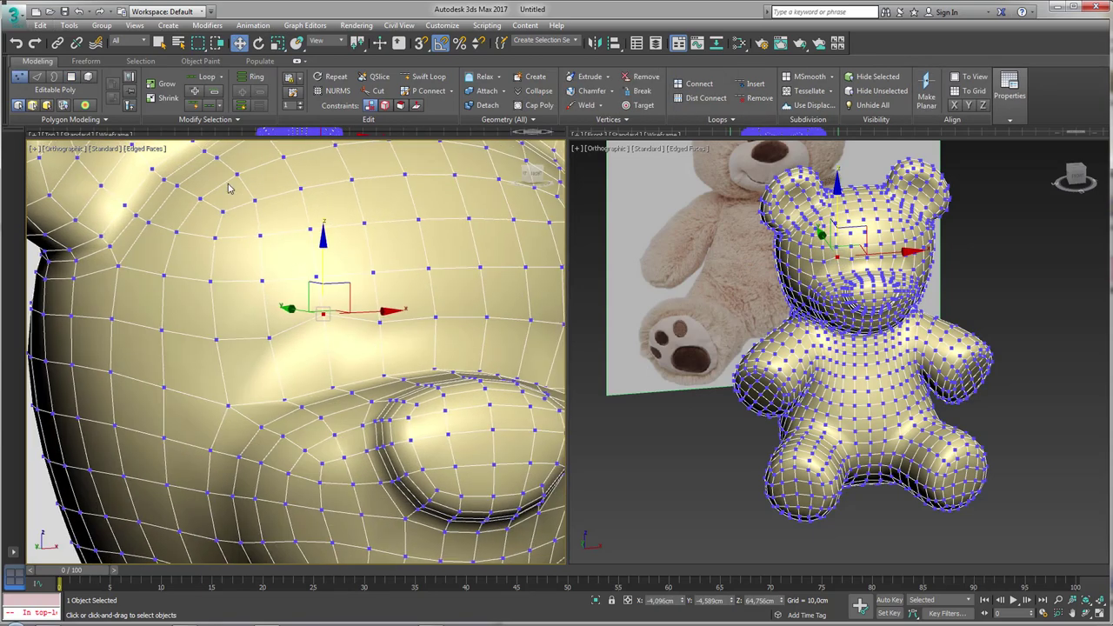
Step: Insert a Swift Loop across the head just above the muzzle
key(2)
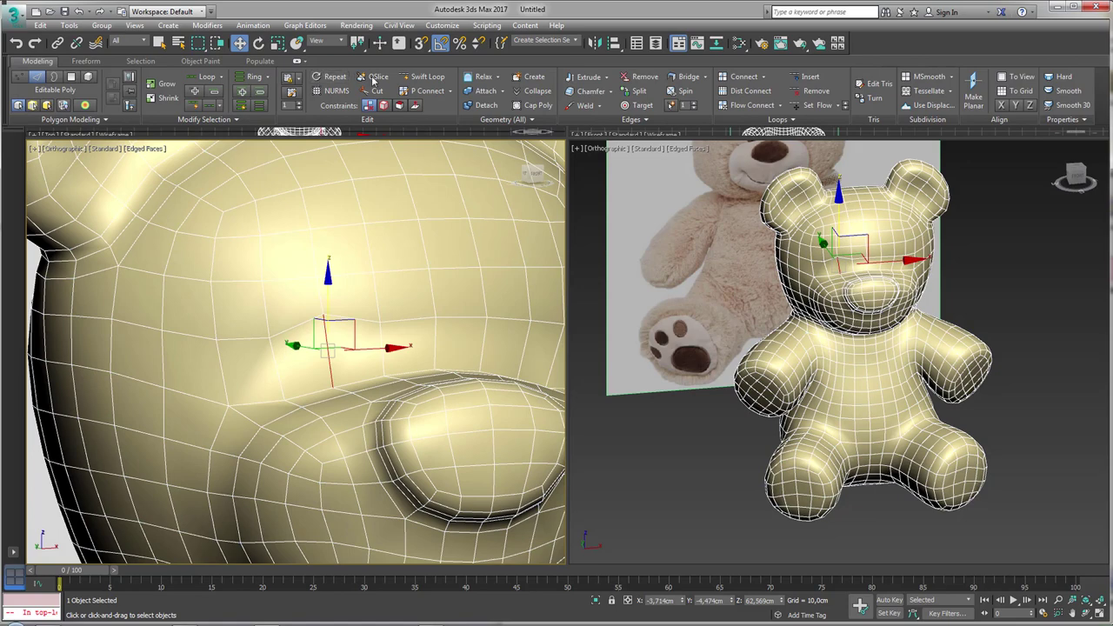
click(425, 76)
click(414, 353)
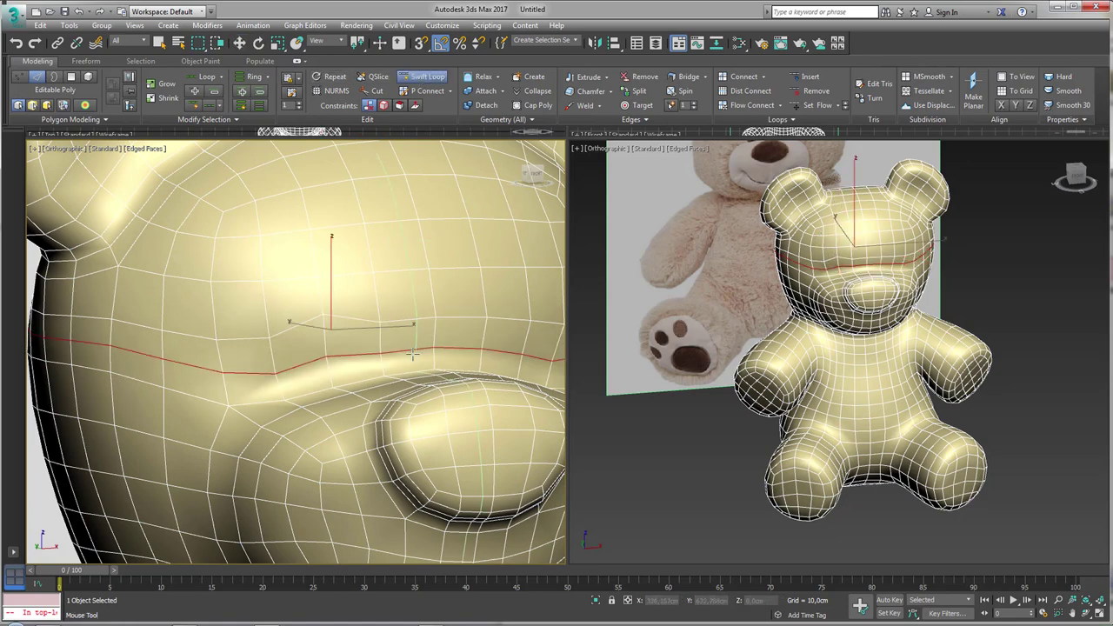
mouse_move(414, 353)
alt+middle_down()
mouse_move(398, 386)
mouse_move(350, 372)
alt+middle_up()
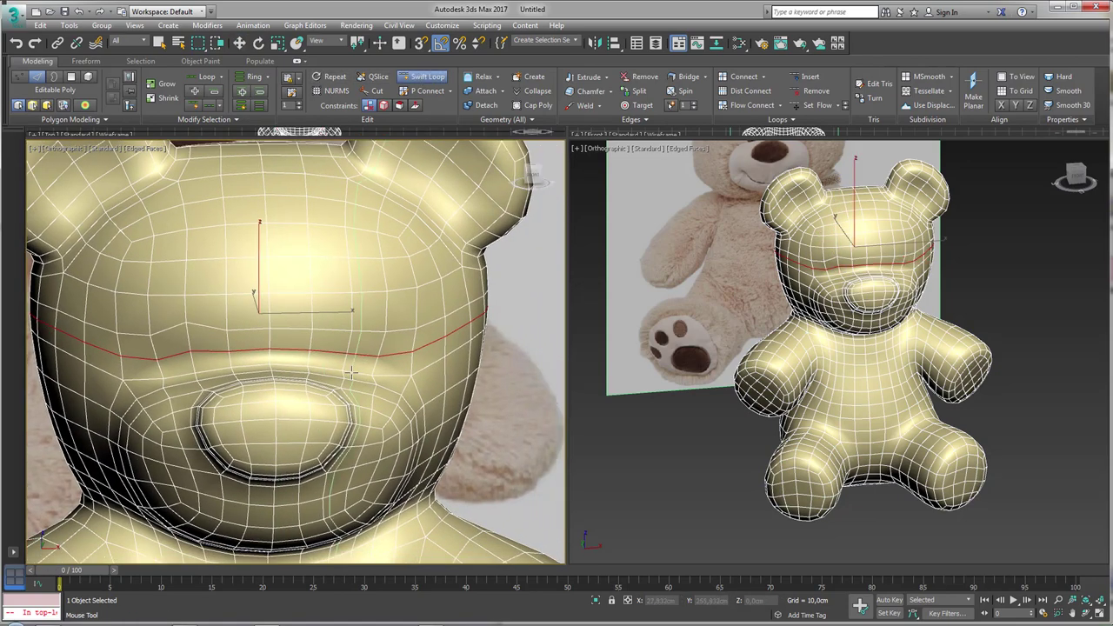
scroll(351, 373, up, 3)
Step: Raise a vertex beside the muzzle slightly upward
click(19, 76)
mouse_move(365, 315)
middle_down()
mouse_move(415, 312)
mouse_move(458, 262)
middle_up()
key(w)
click(449, 293)
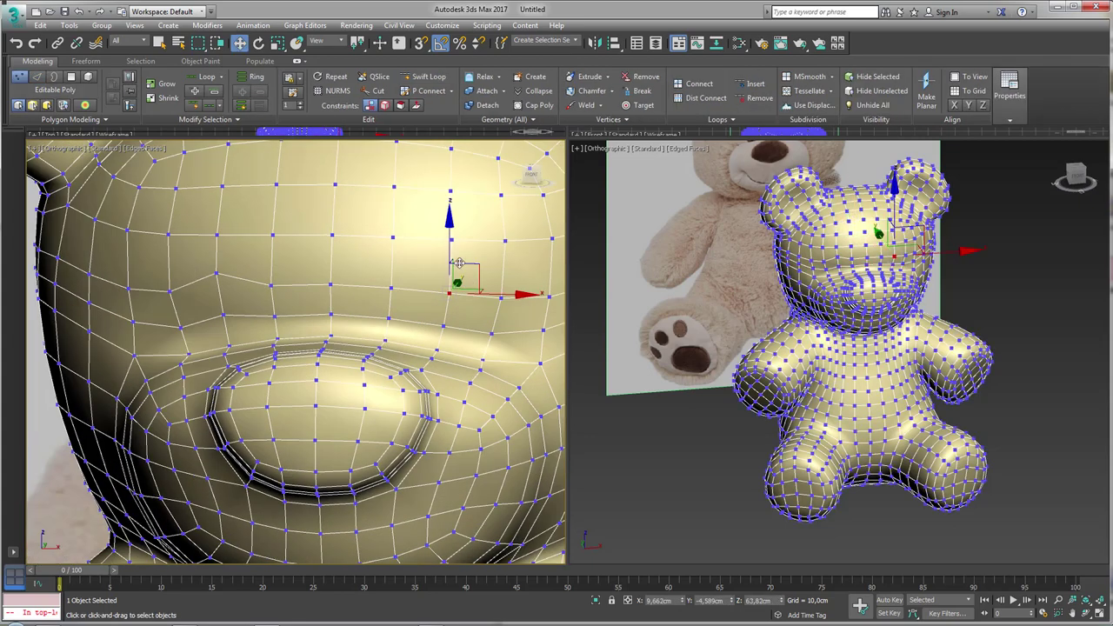
mouse_move(459, 263)
mouse_down()
mouse_move(456, 238)
mouse_move(456, 276)
mouse_up()
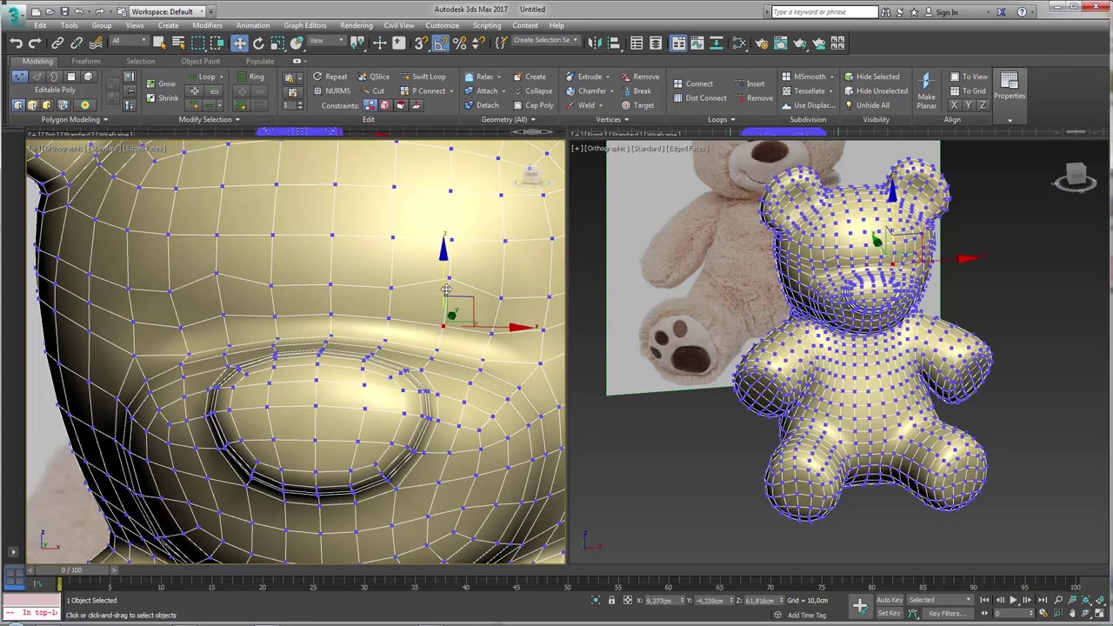
Step: Select the faces around the eye vertex and inset a border around them
ctrl+click(72, 77)
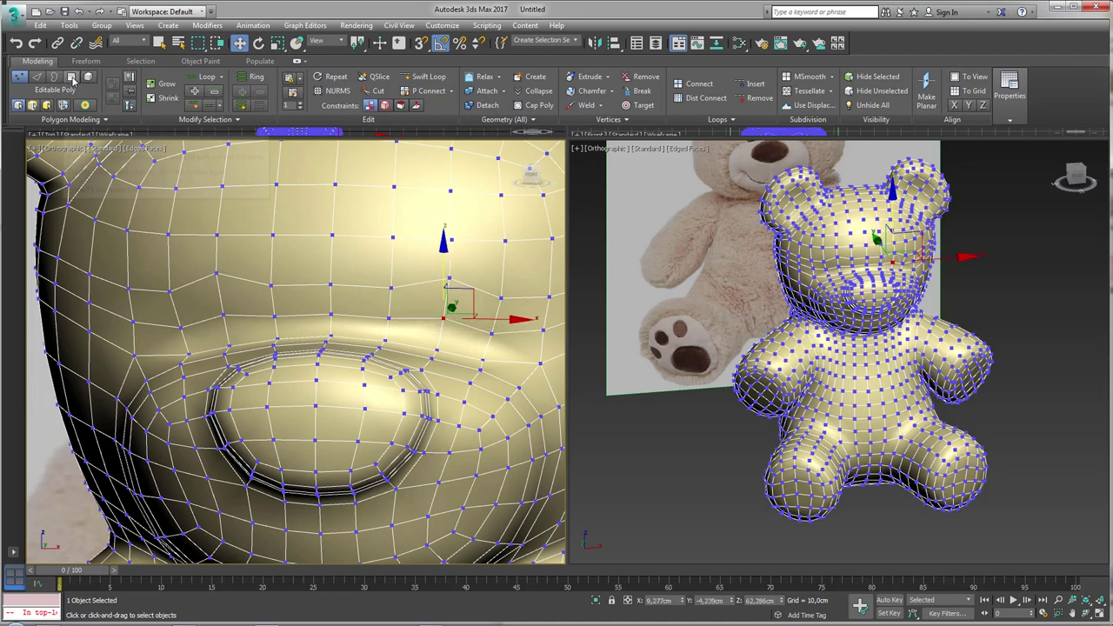
middle_drag(392, 291, 331, 292)
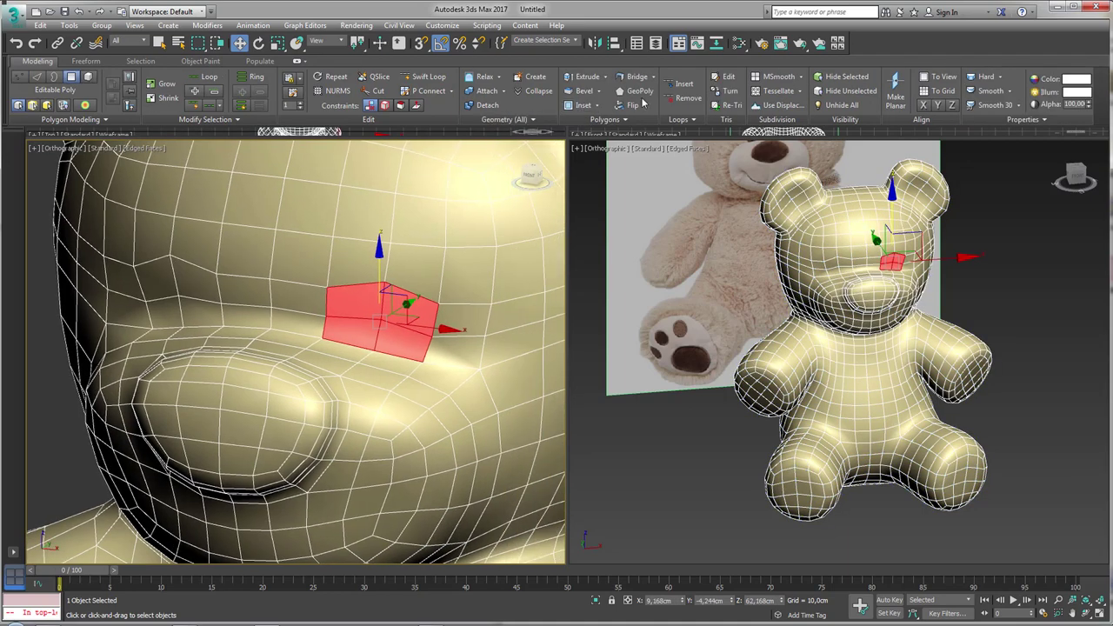
click(581, 105)
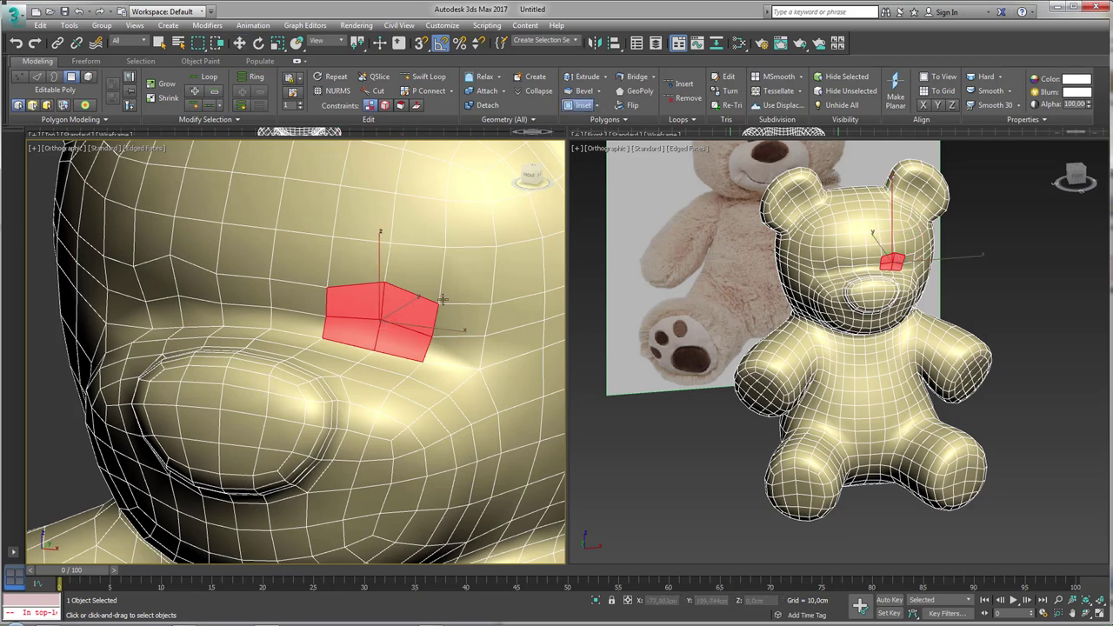
drag(403, 309, 403, 314)
right_click(402, 314)
key(z)
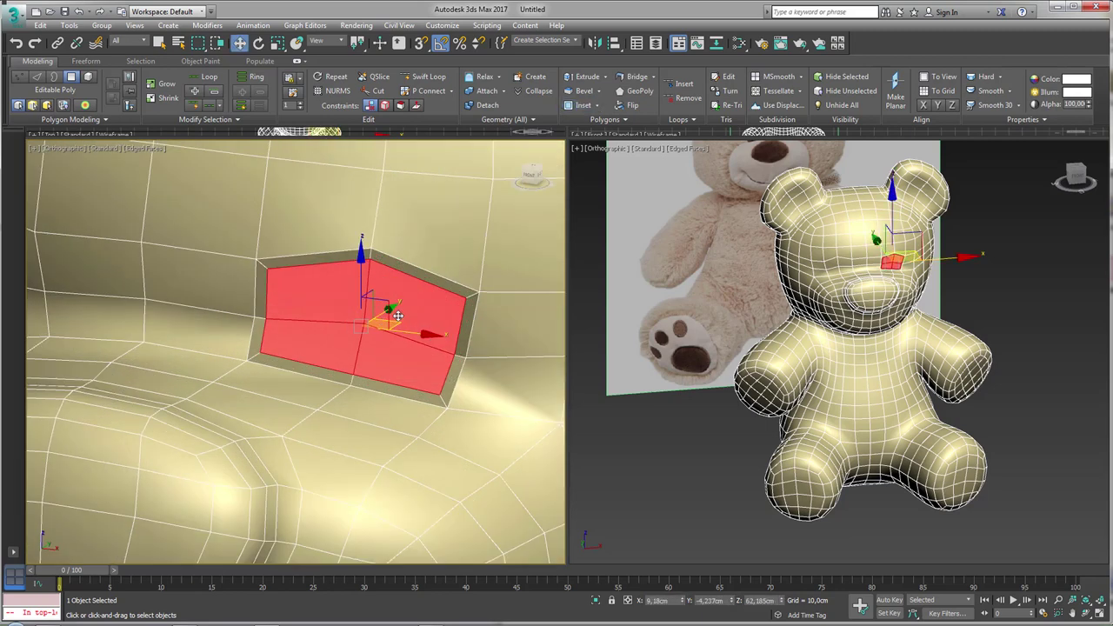
Step: Remove the inner edges of the inset patch and GeoPoly the merged eye face
click(19, 79)
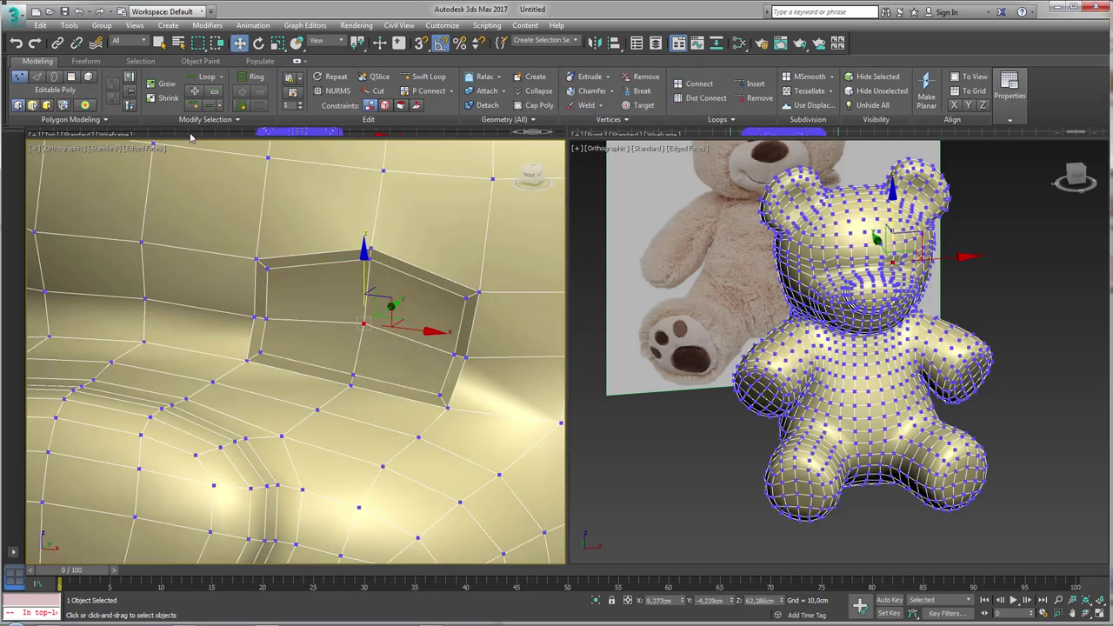
click(37, 77)
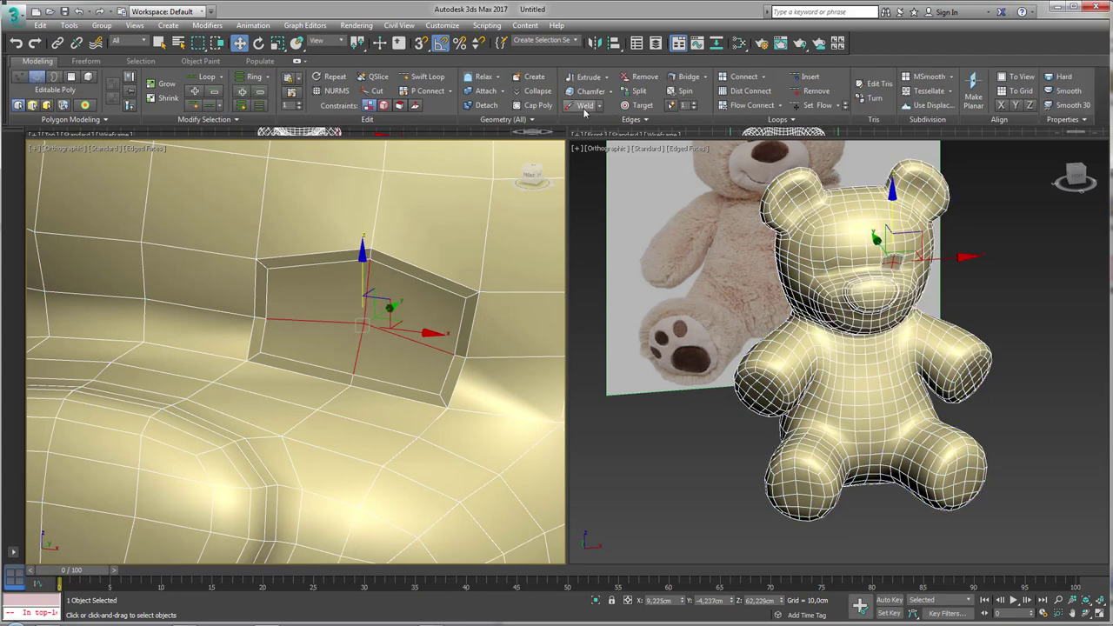
click(644, 77)
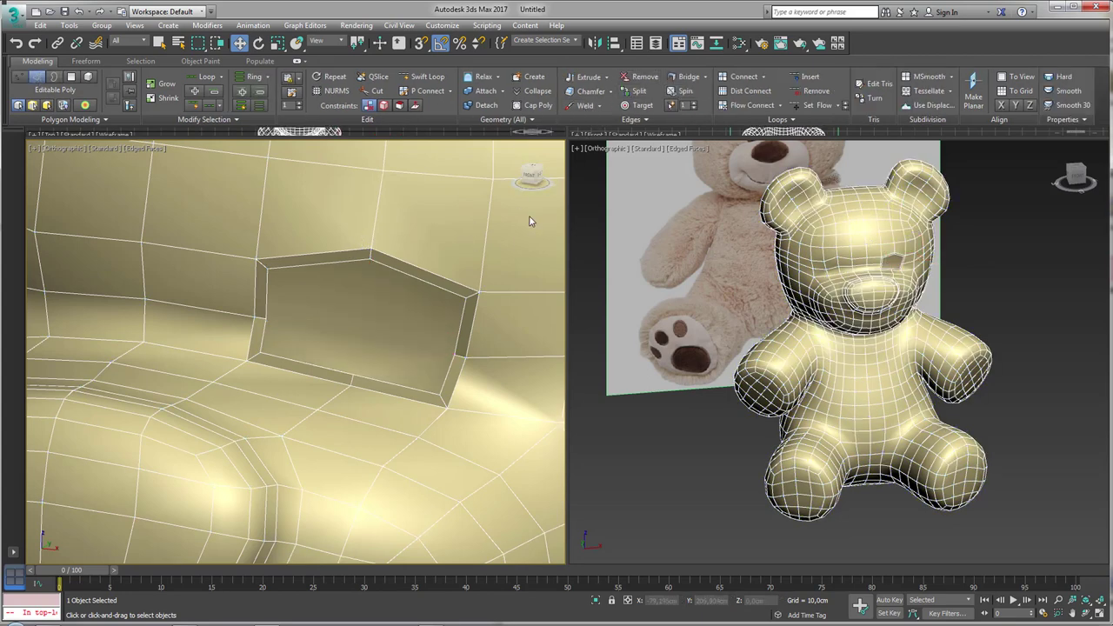
key(4)
click(401, 320)
click(640, 90)
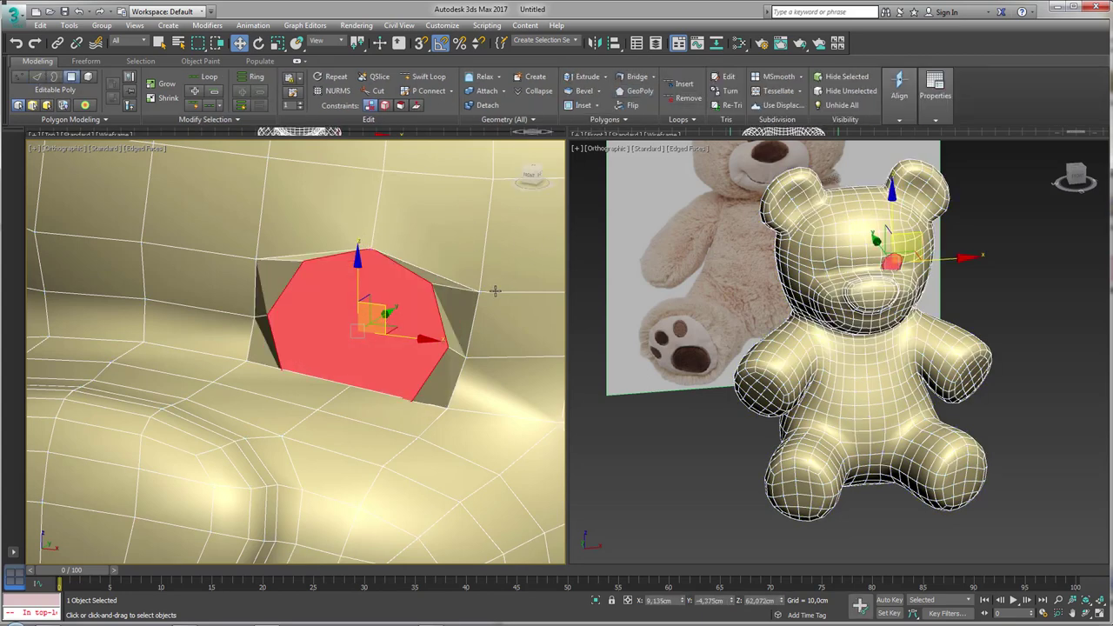
mouse_move(374, 348)
alt+middle_down()
mouse_move(365, 331)
mouse_move(397, 308)
mouse_move(366, 331)
alt+middle_up()
key(r)
key(w)
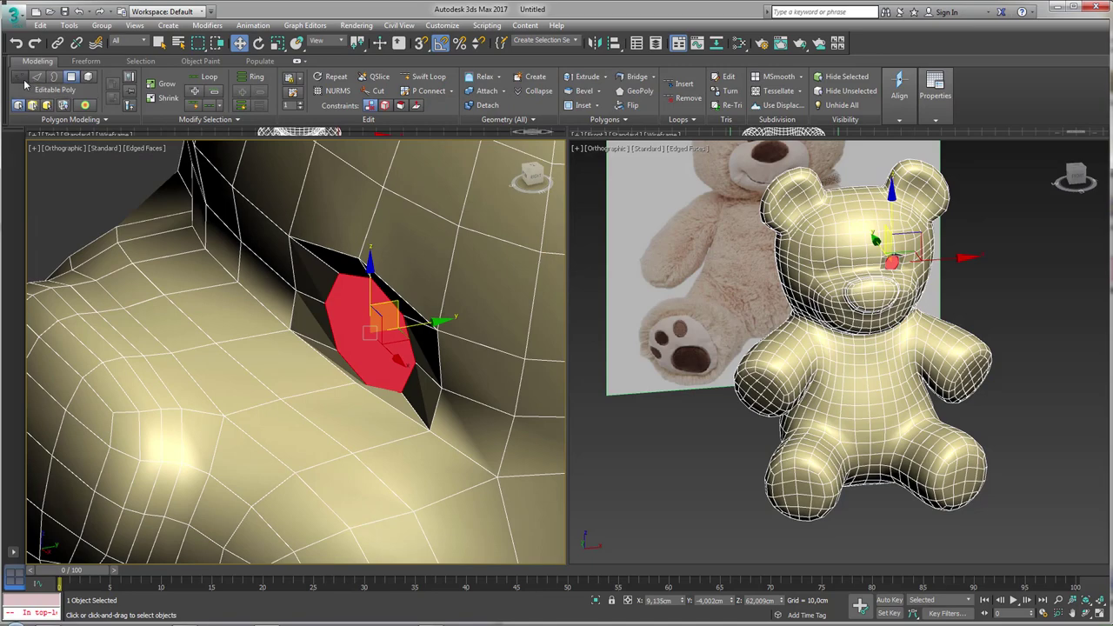
Step: Scale and rotate the octagonal eye face to align the opening
click(22, 78)
click(355, 383)
mouse_move(361, 379)
alt+middle_down()
mouse_move(379, 370)
mouse_move(361, 275)
alt+middle_up()
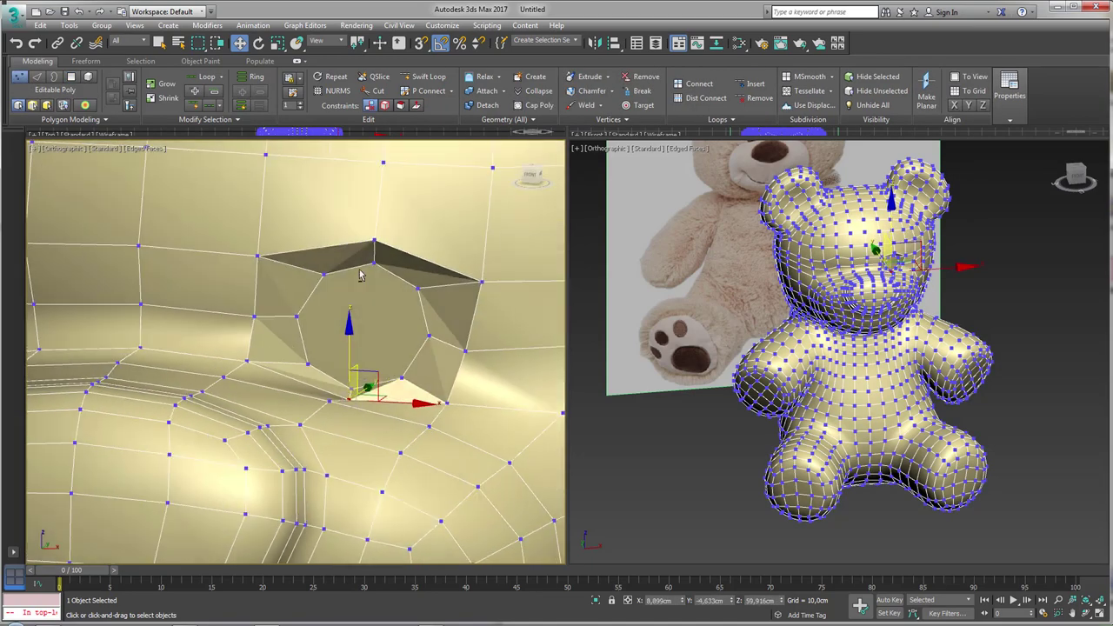
click(72, 80)
click(366, 323)
key(e)
key(r)
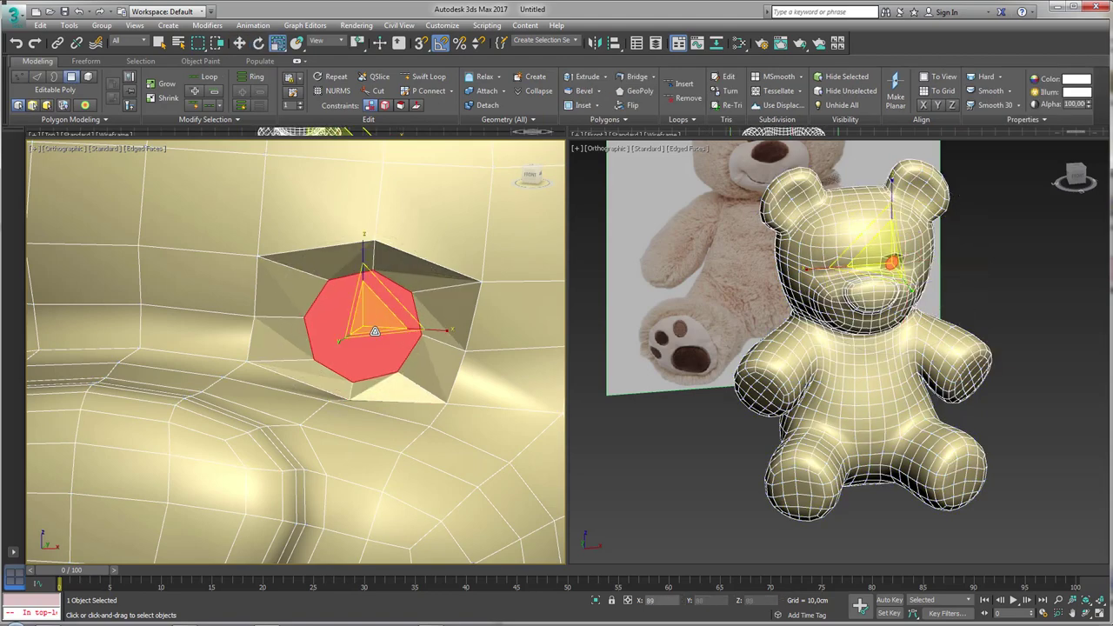
key(w)
mouse_move(374, 331)
alt+middle_down()
mouse_move(389, 301)
mouse_move(355, 341)
mouse_move(381, 349)
alt+middle_up()
key(r)
key(e)
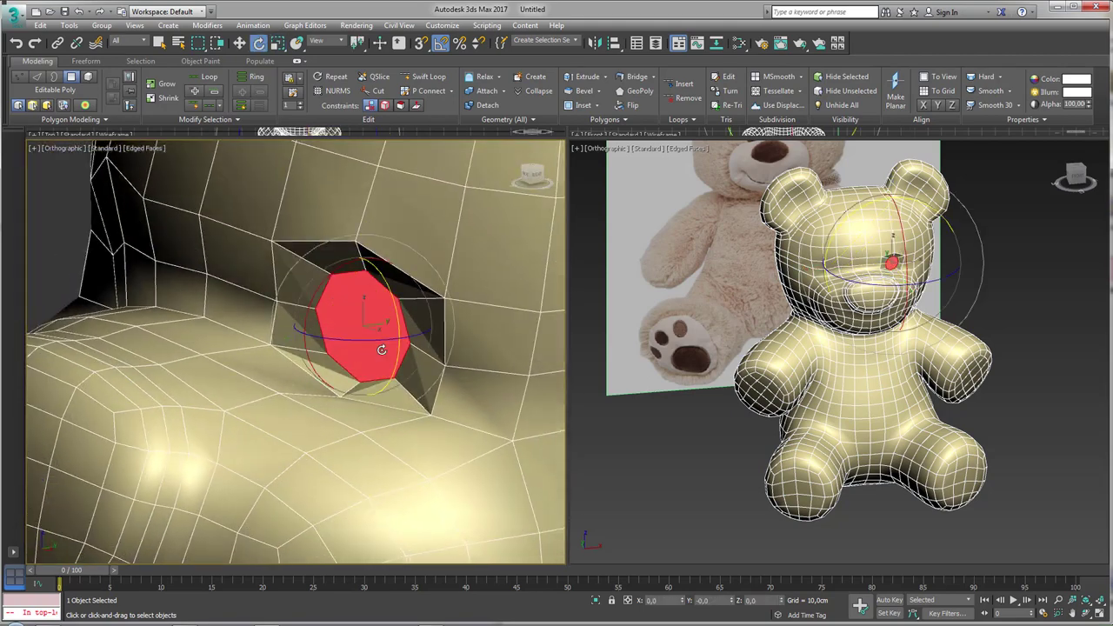
drag(381, 350, 381, 340)
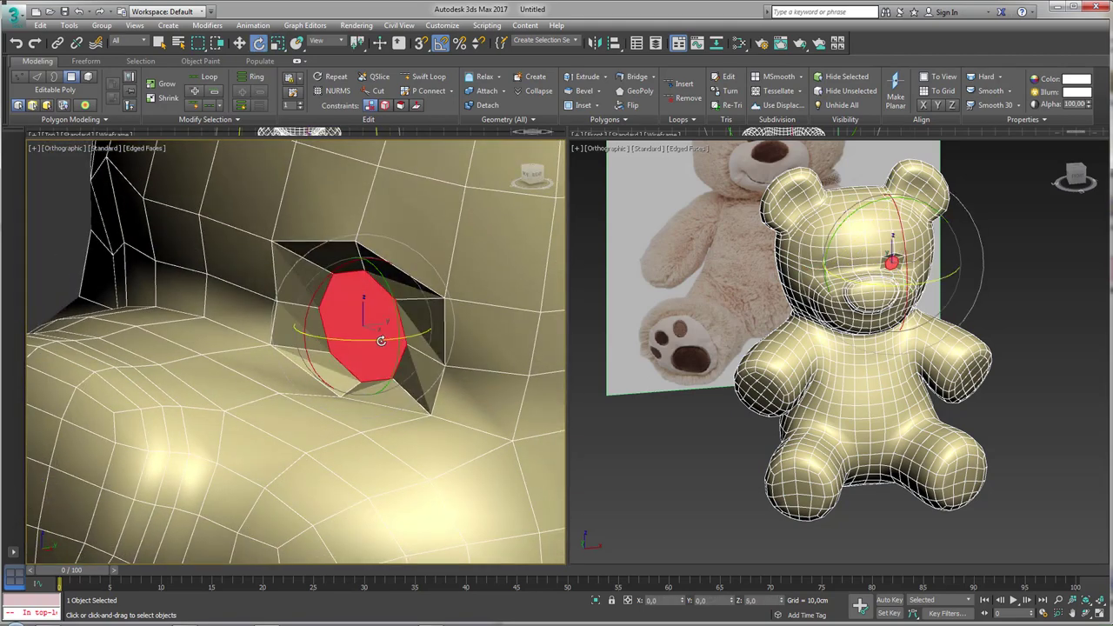
Step: Bevel the eye face inward twice to deepen the socket
click(579, 90)
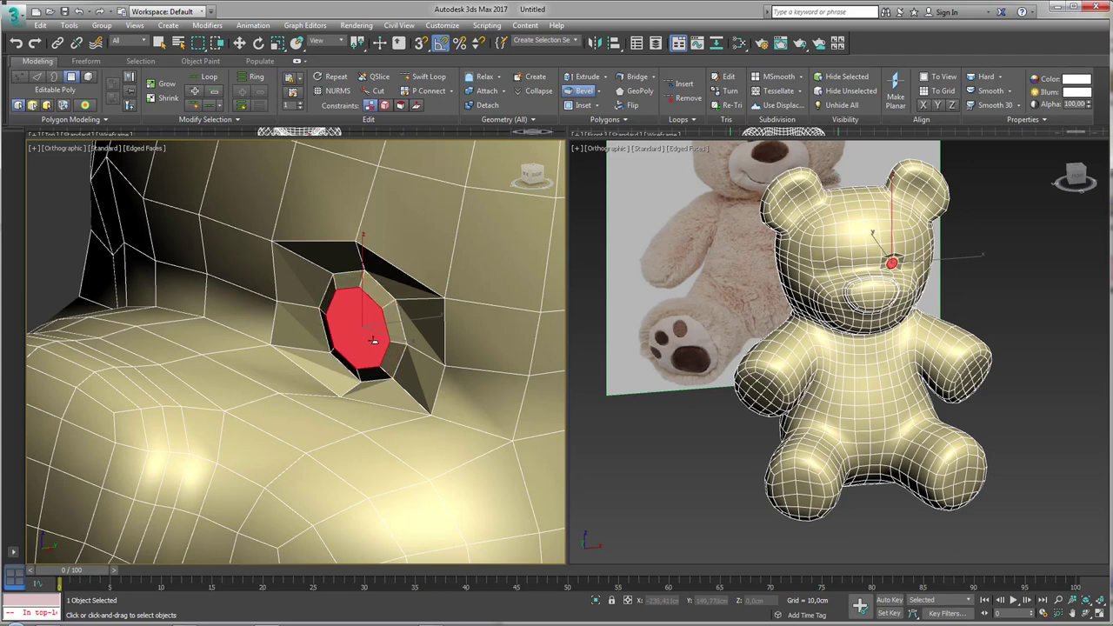
key(w)
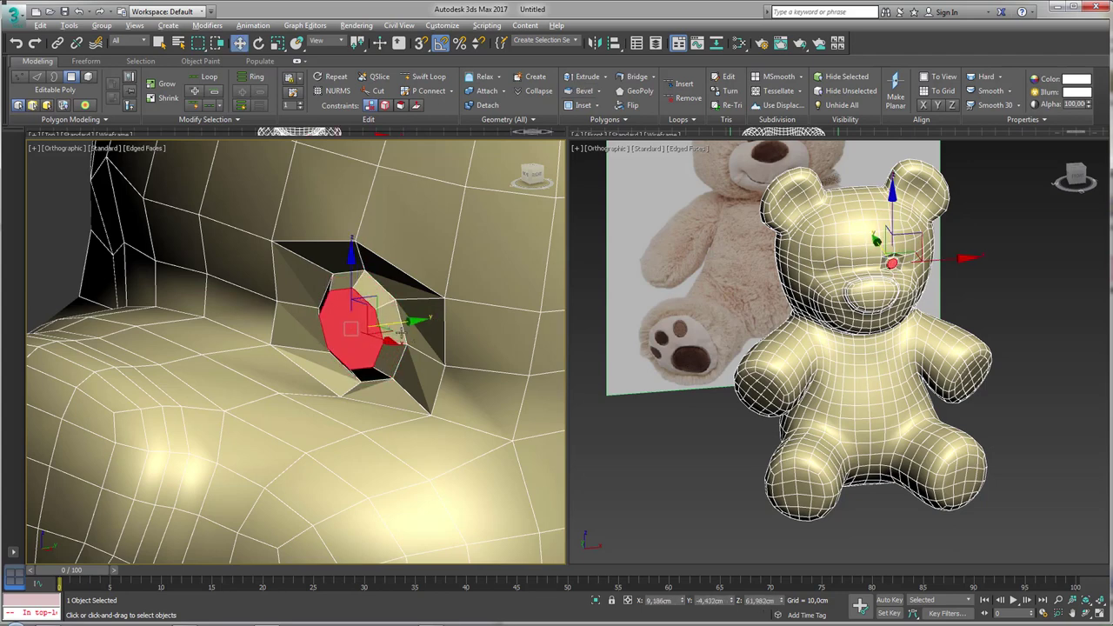
alt+middle_drag(397, 327, 374, 339)
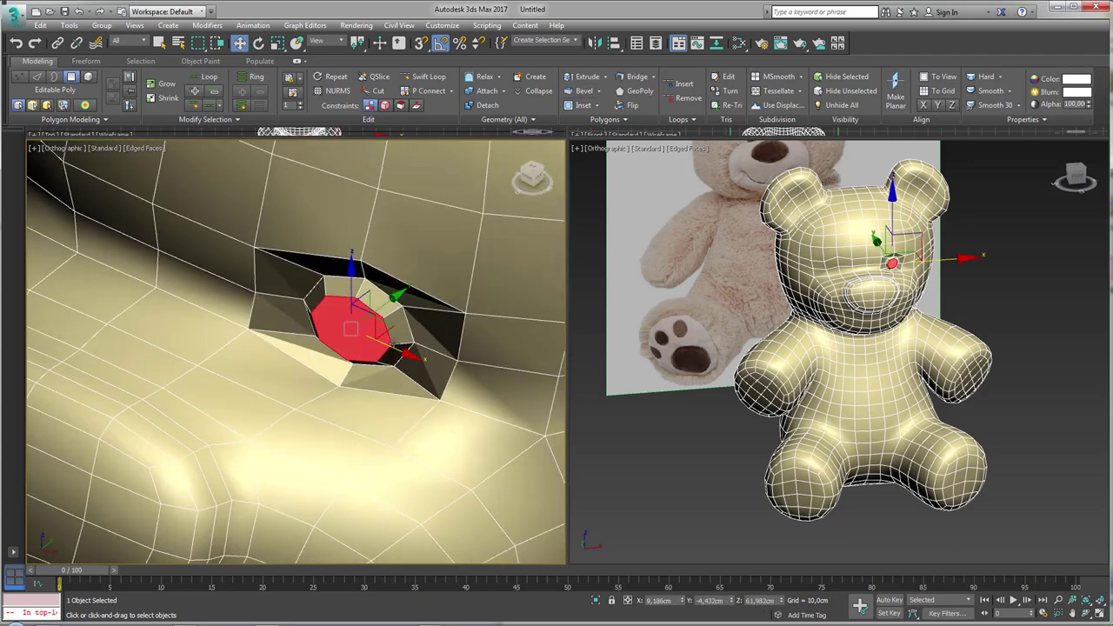
click(580, 91)
drag(356, 324, 353, 341)
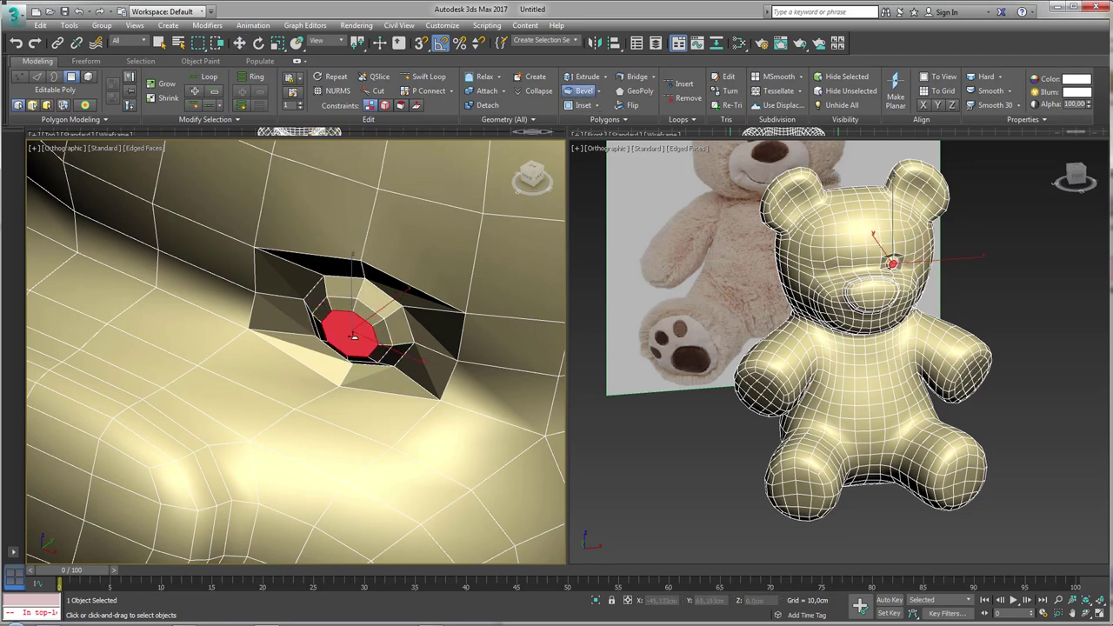
key(w)
alt+middle_drag(352, 341, 383, 372)
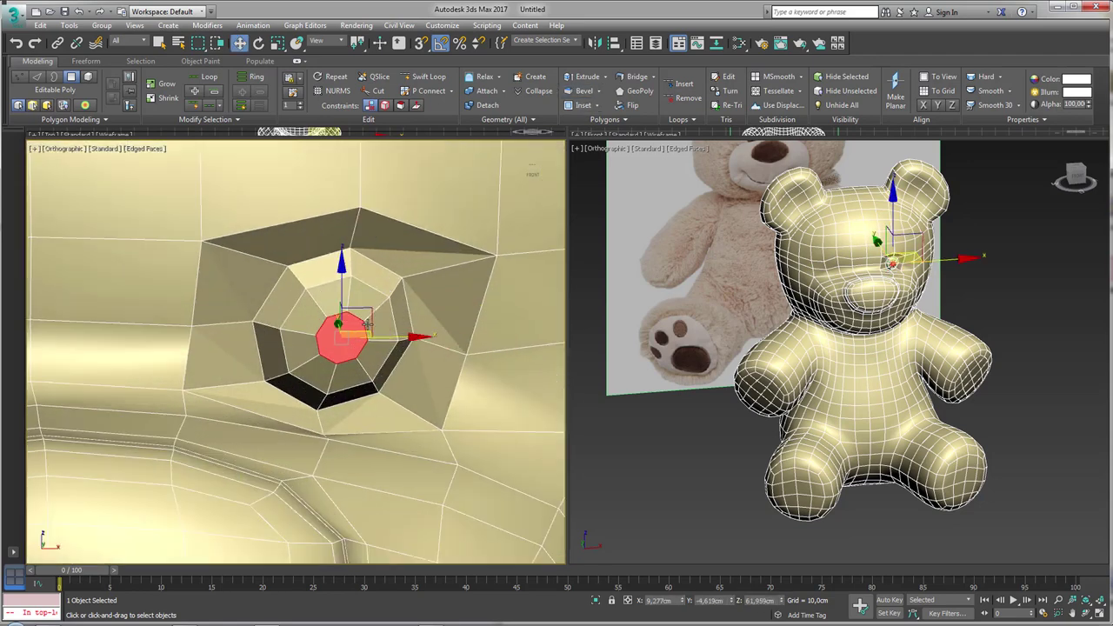
key(2)
scroll(334, 348, up, 2)
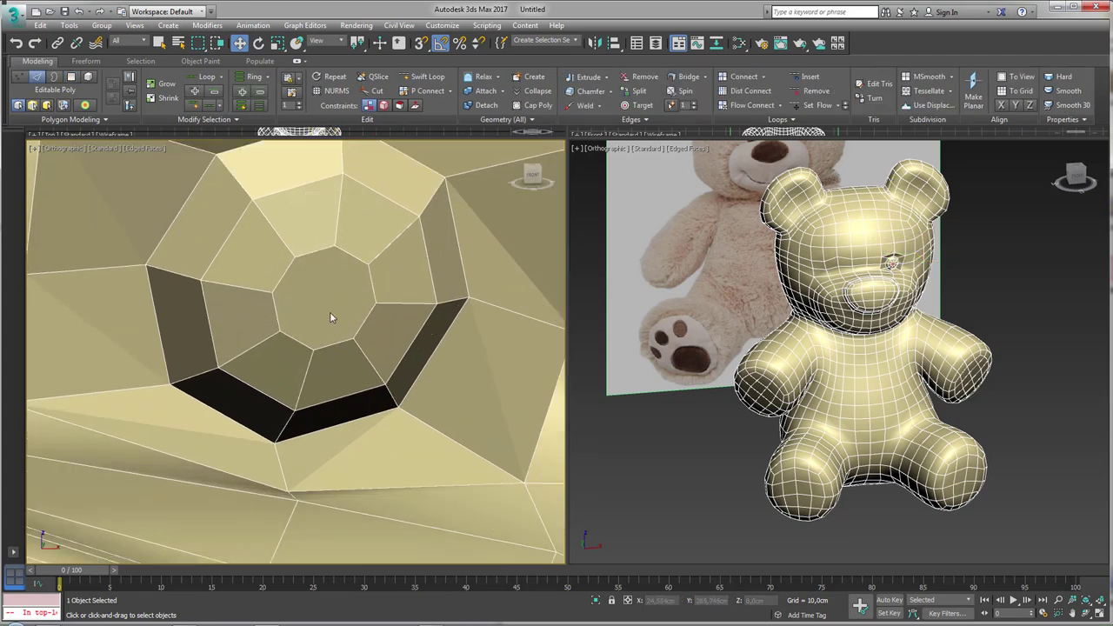
key(1)
alt+middle_drag(330, 317, 314, 272)
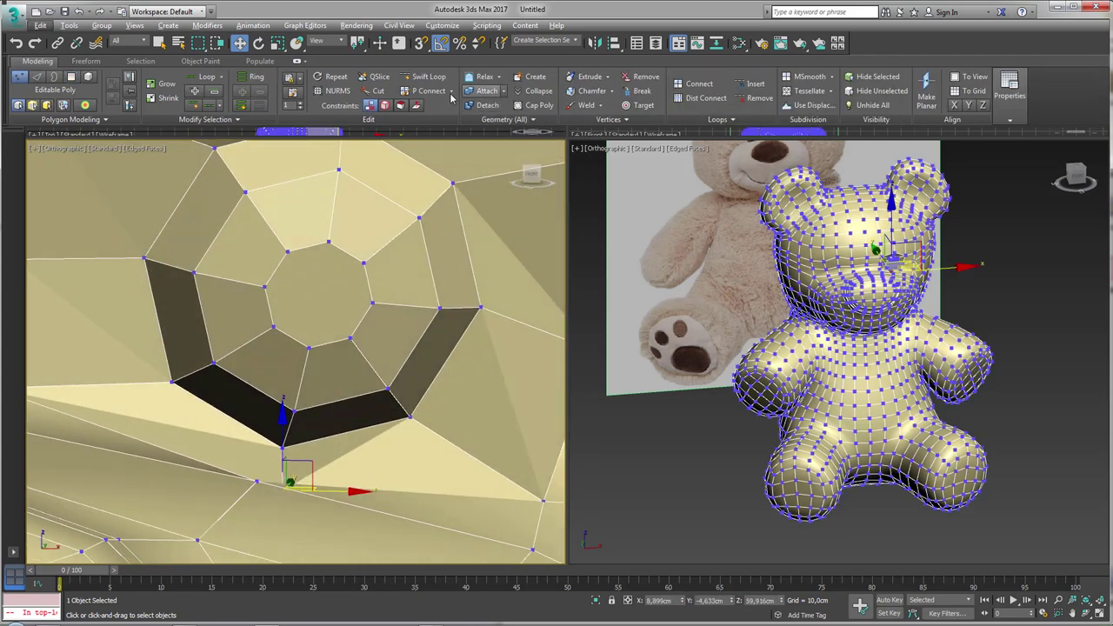
Step: Use the Cut tool on the mesh and select a vertex on the bear's face
click(376, 91)
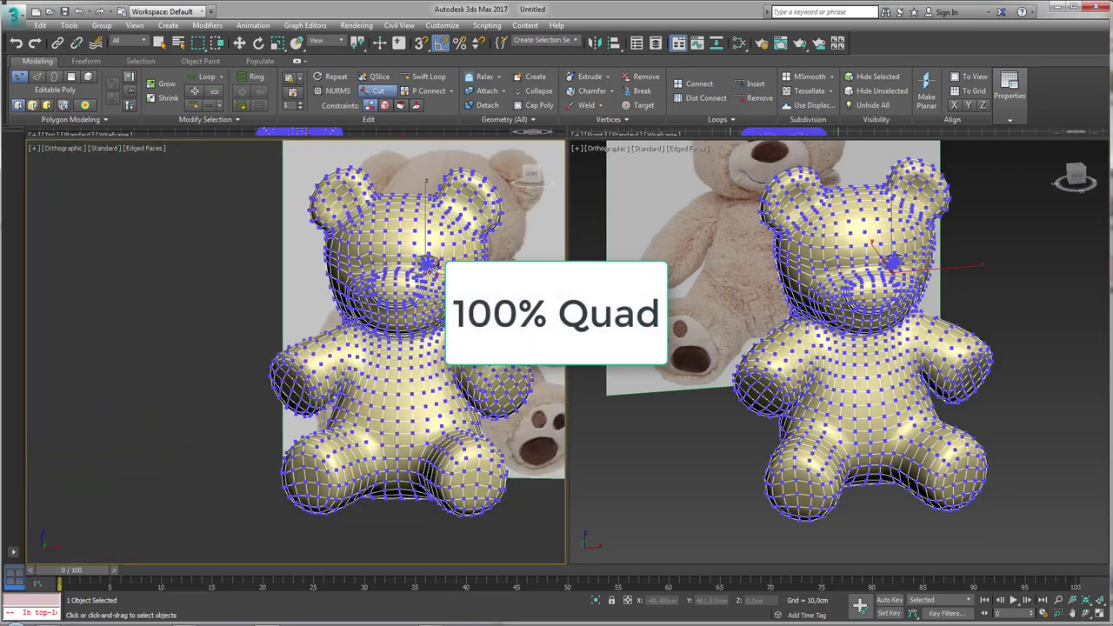
scroll(428, 278, up, 3)
scroll(430, 291, up, 3)
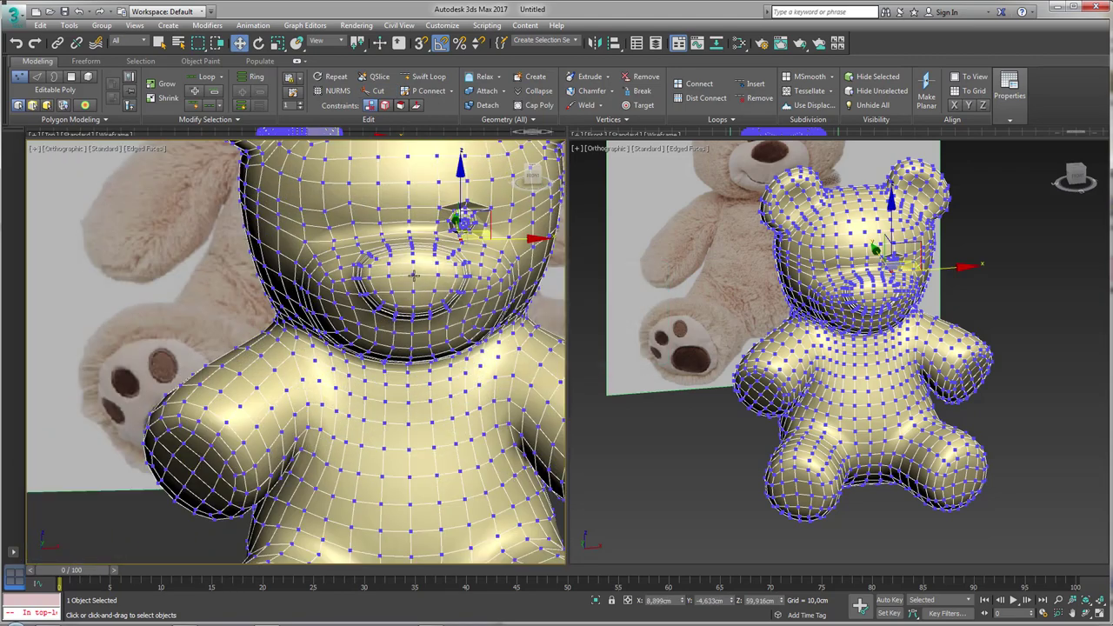
click(414, 275)
Step: Bring up Modifiers > Mesh Editing with Symmetry listed
scroll(414, 275, down, 3)
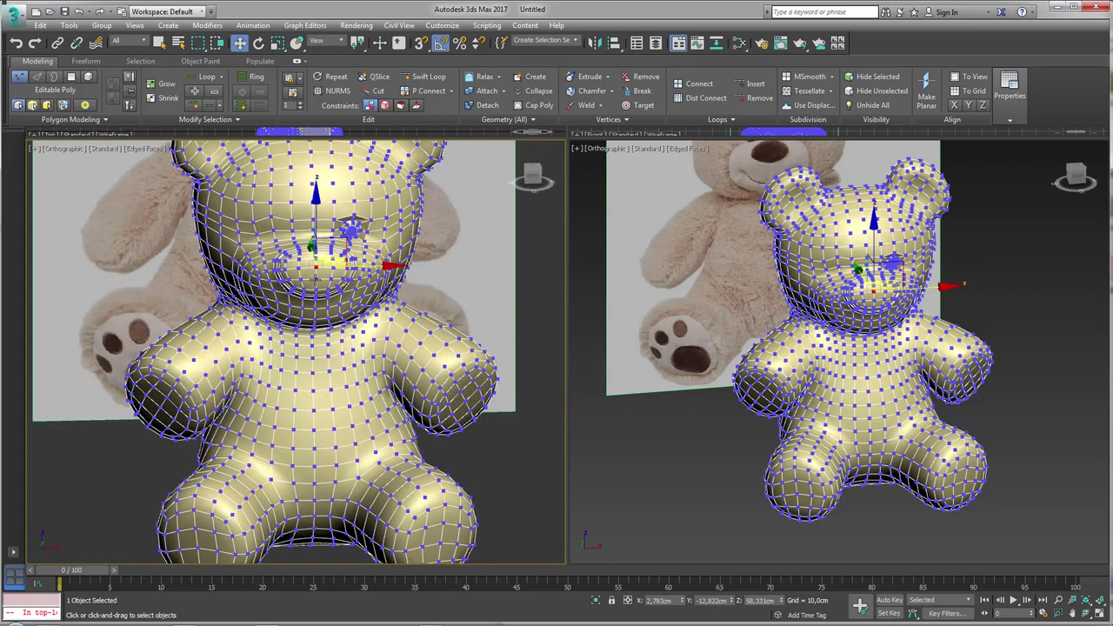
alt+middle_drag(349, 423, 374, 417)
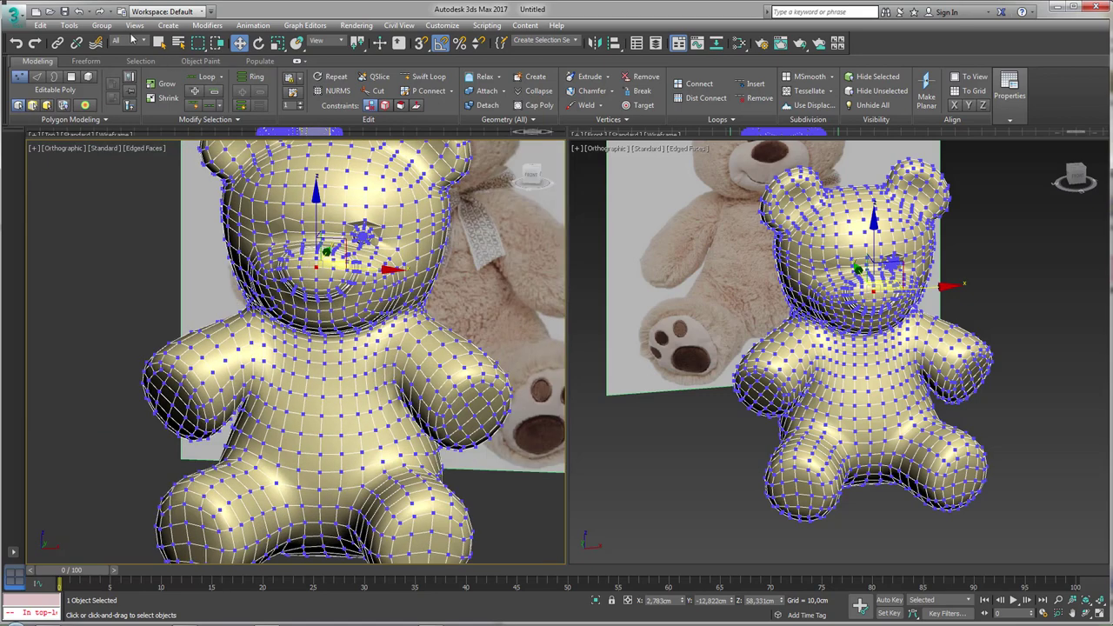
click(209, 26)
mouse_move(227, 71)
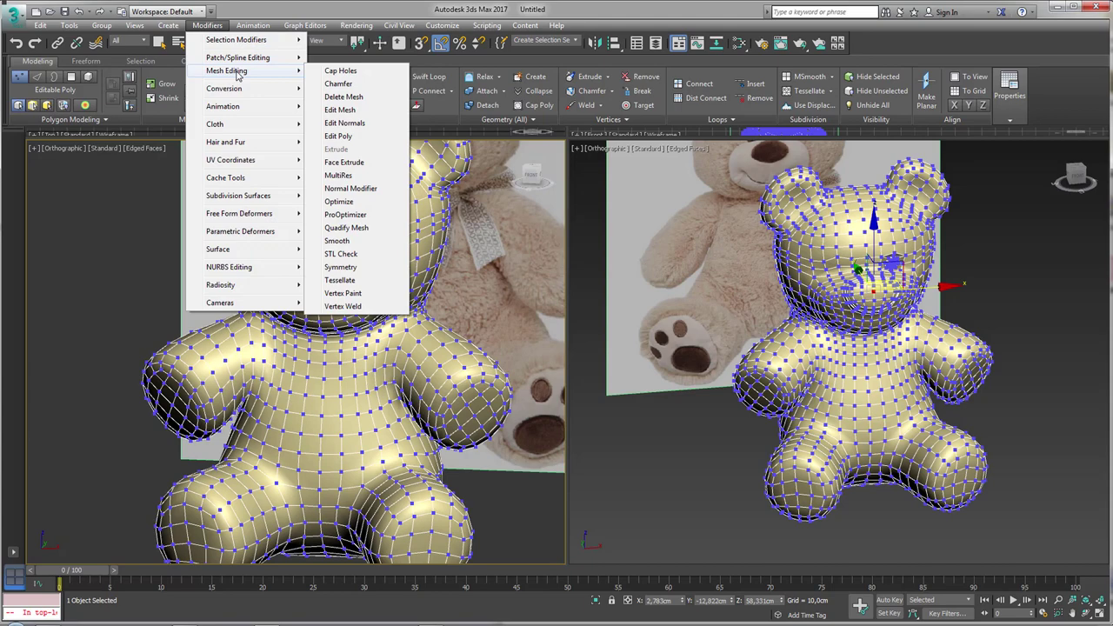
Step: Apply Symmetry to the bear and convert it back to an Editable Poly
click(343, 267)
alt+middle_drag(348, 279, 370, 239)
right_click(369, 239)
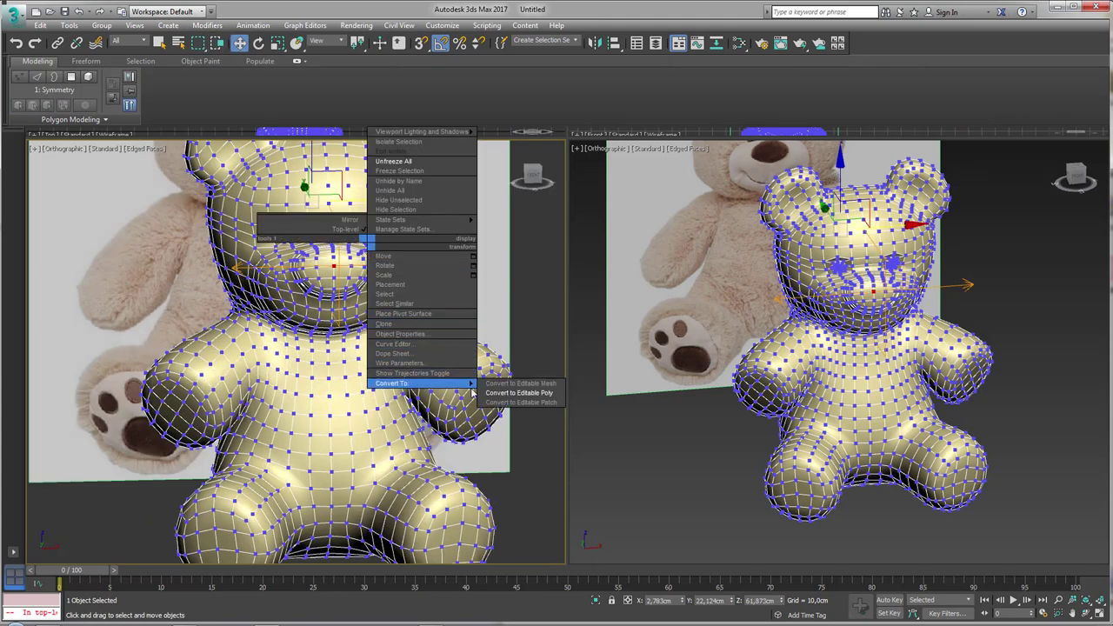
click(518, 392)
alt+middle_drag(518, 392, 427, 346)
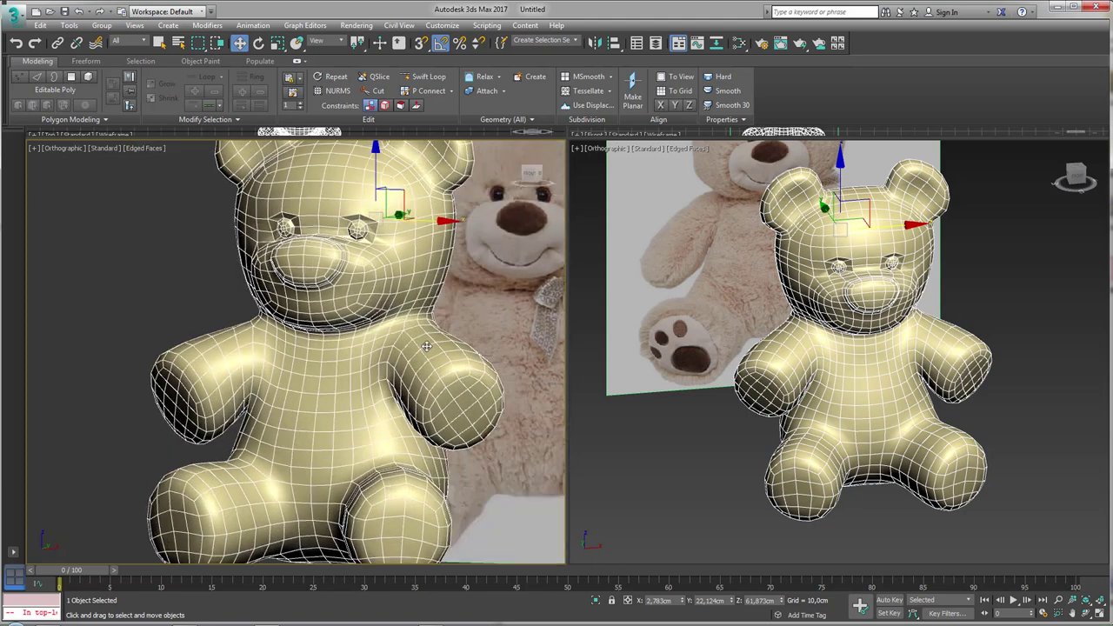
Step: Enable NURMS smoothing and show the bear smooth-shaded without edges
click(339, 92)
mouse_move(348, 330)
alt+middle_down()
mouse_move(344, 346)
mouse_move(473, 343)
mouse_move(350, 479)
mouse_move(235, 359)
mouse_move(433, 320)
alt+middle_up()
key(F4)
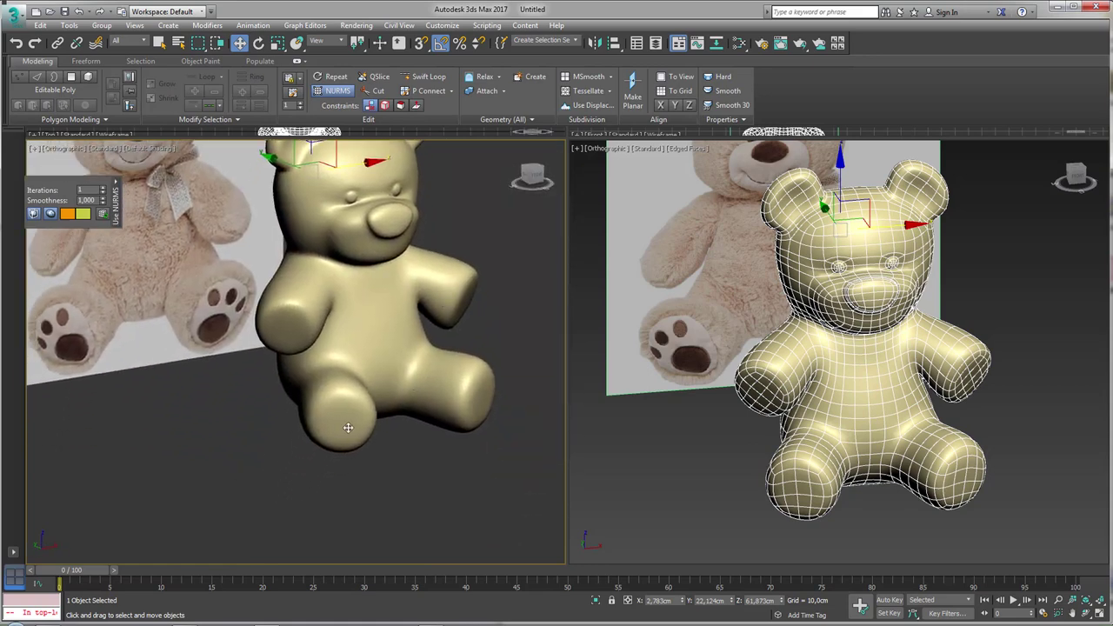
Step: Show mesh edges again, switch to Polygon mode and frame the legs in three-quarter view
scroll(348, 427, up, 2)
scroll(379, 364, up, 2)
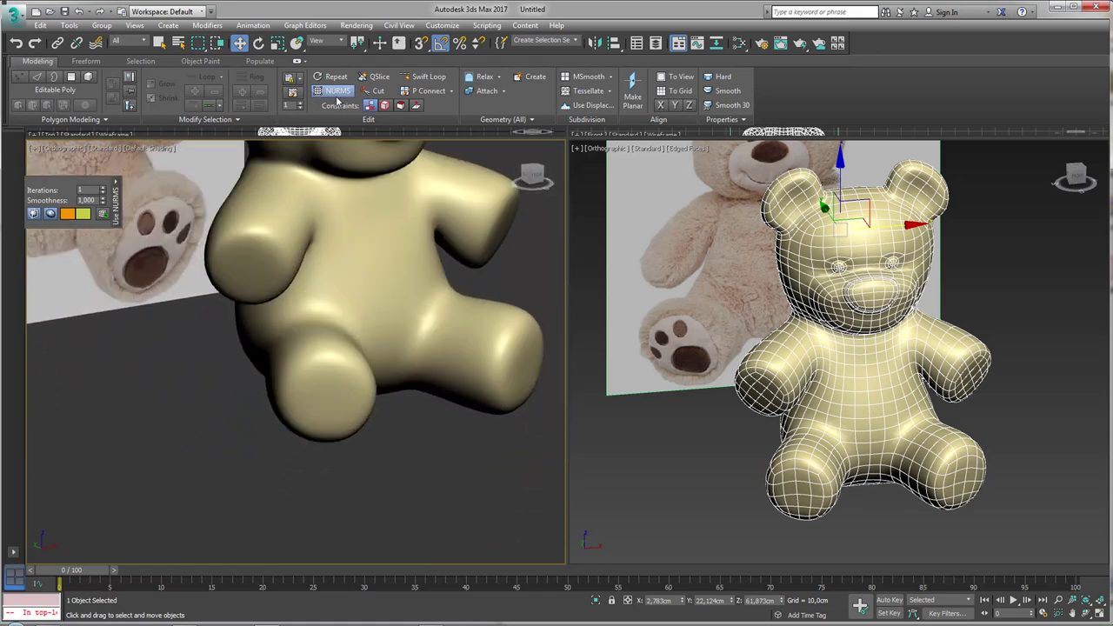
mouse_move(497, 279)
alt+middle_down()
mouse_move(479, 355)
mouse_move(430, 385)
mouse_move(410, 376)
alt+middle_up()
key(F4)
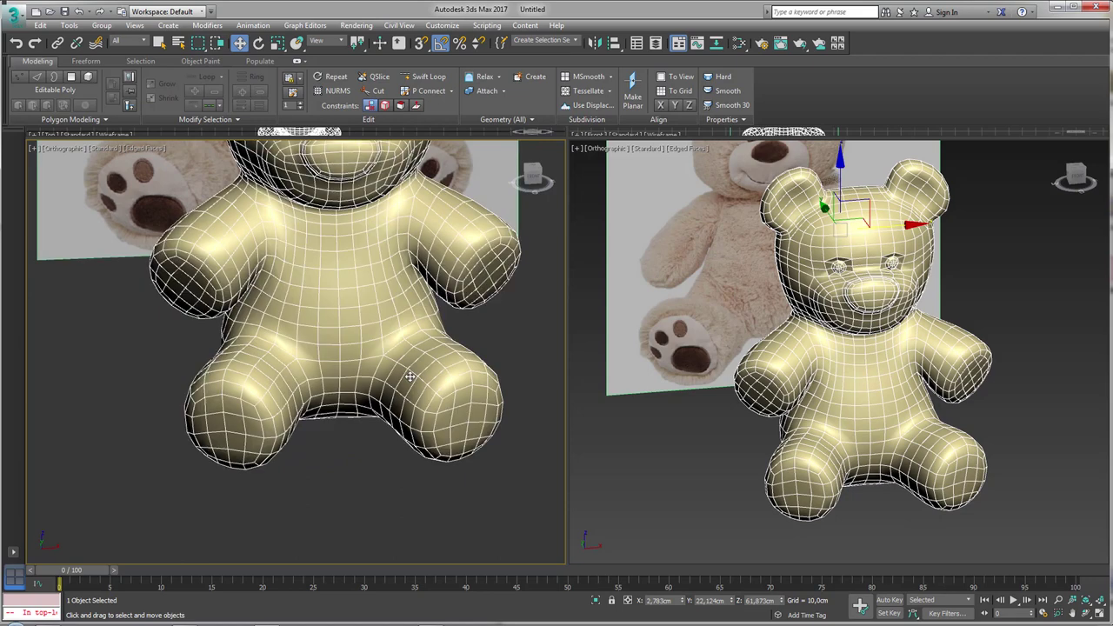
alt+middle_drag(357, 321, 367, 346)
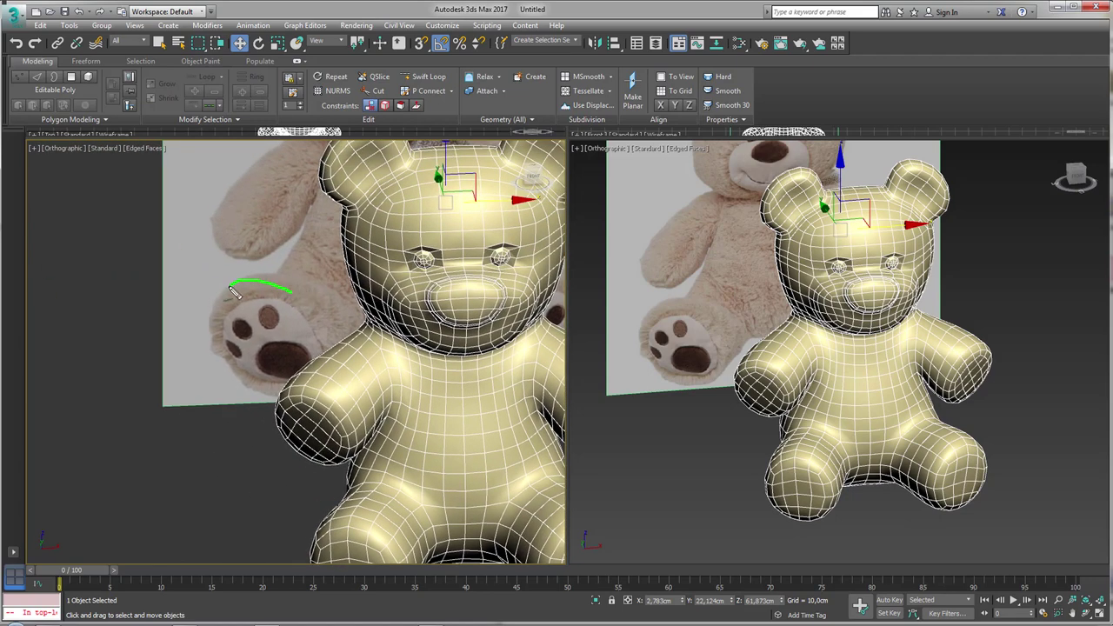
alt+middle_drag(298, 304, 298, 226)
scroll(299, 260, down, 3)
key(4)
mouse_move(221, 209)
alt+middle_down()
mouse_move(510, 385)
mouse_move(372, 387)
alt+middle_up()
Step: Select a ring of foot polygons and push it outward with Constrain to Normal
click(510, 385)
scroll(510, 387, up, 3)
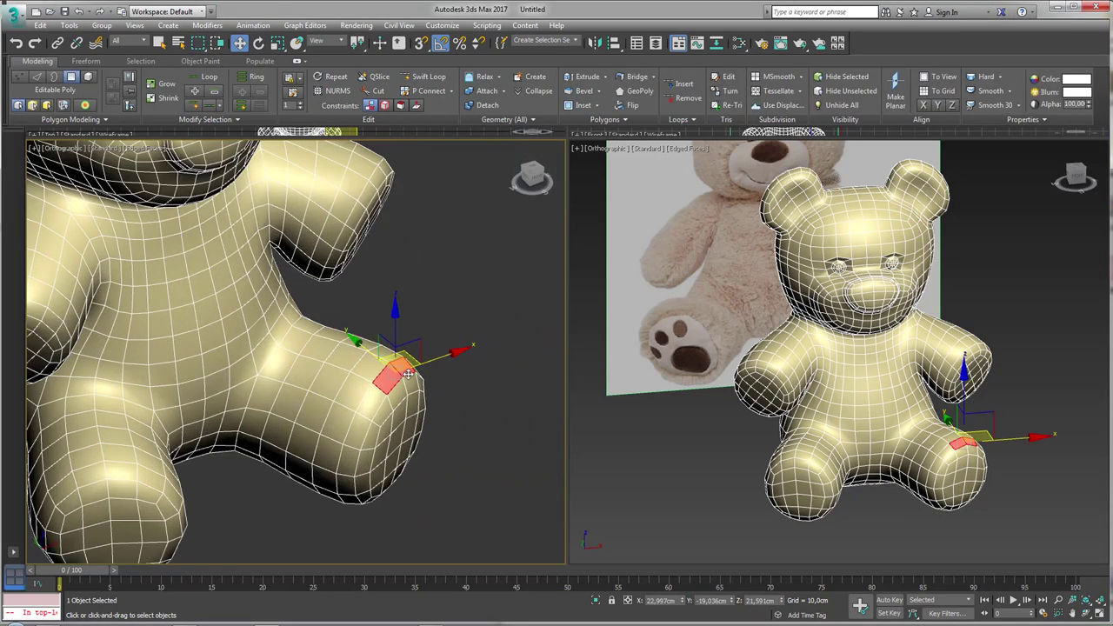
ctrl+click(352, 387)
ctrl+click(439, 389)
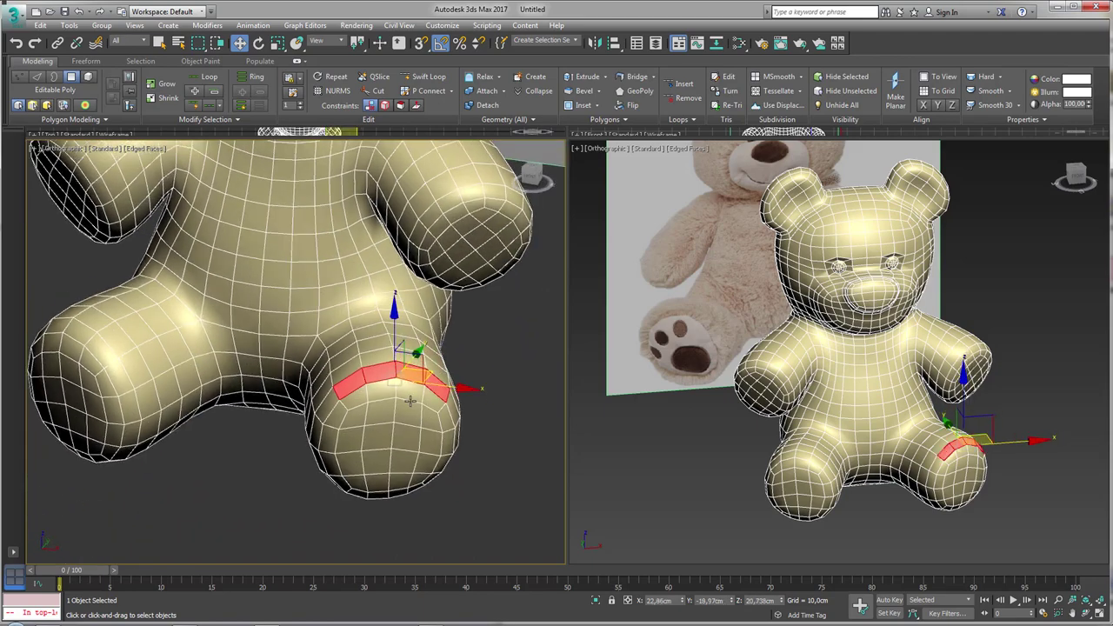
alt+middle_drag(439, 389, 428, 175)
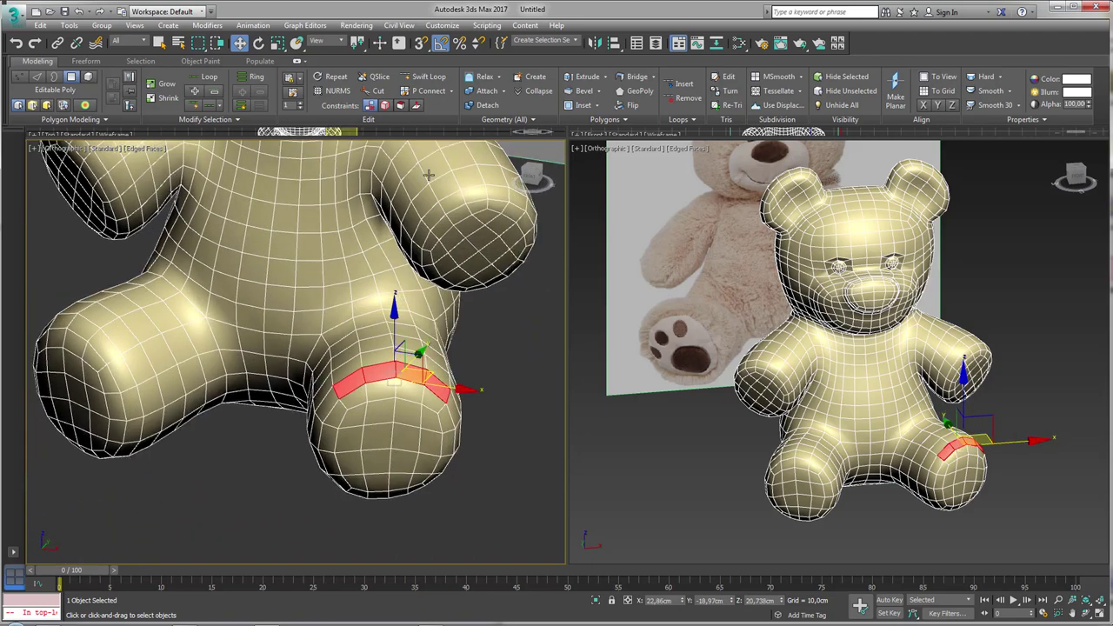
click(415, 106)
alt+middle_drag(409, 278, 410, 316)
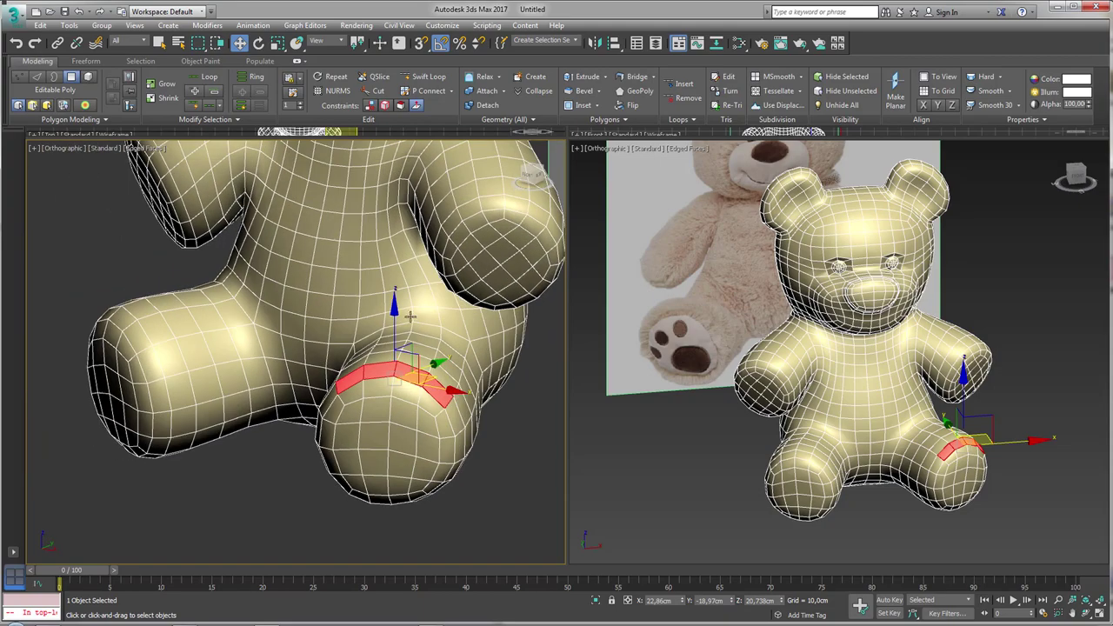
drag(392, 324, 396, 348)
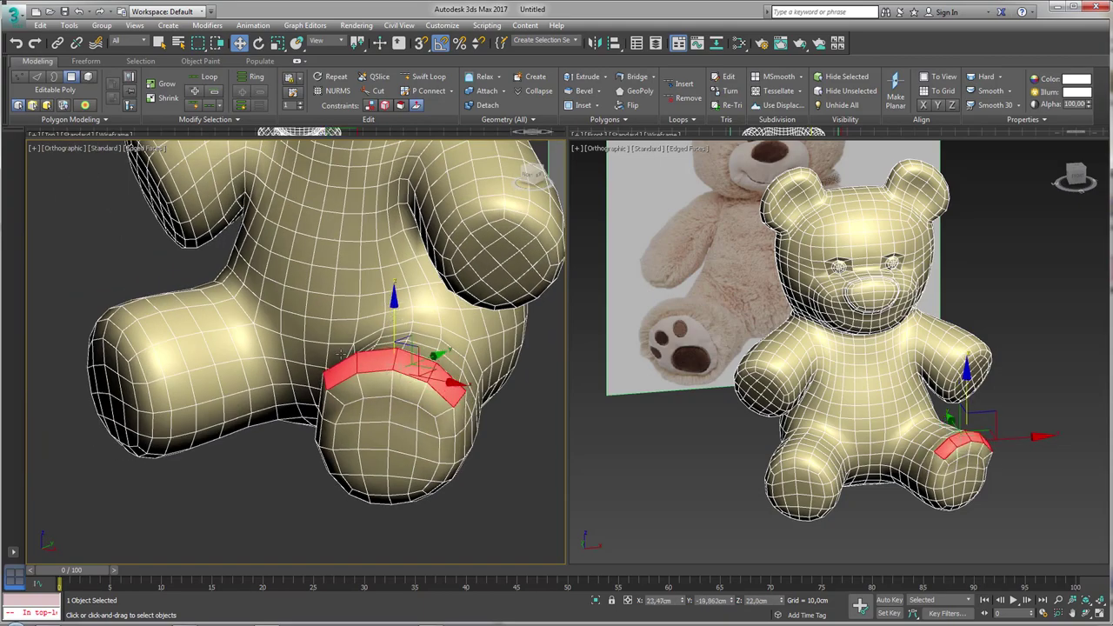
mouse_move(400, 348)
alt+middle_down()
mouse_move(467, 365)
mouse_move(401, 323)
mouse_move(493, 306)
alt+middle_up()
Step: Select the arm's end-cap disc by growing then shrinking the selection
click(478, 269)
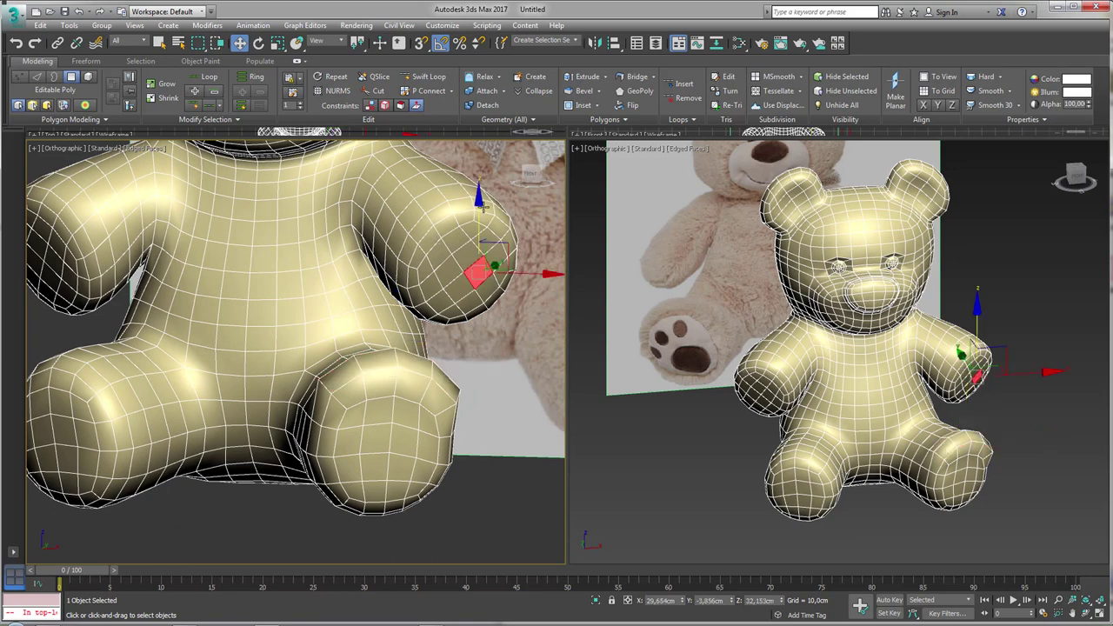
ctrl+click(463, 259)
ctrl+click(451, 276)
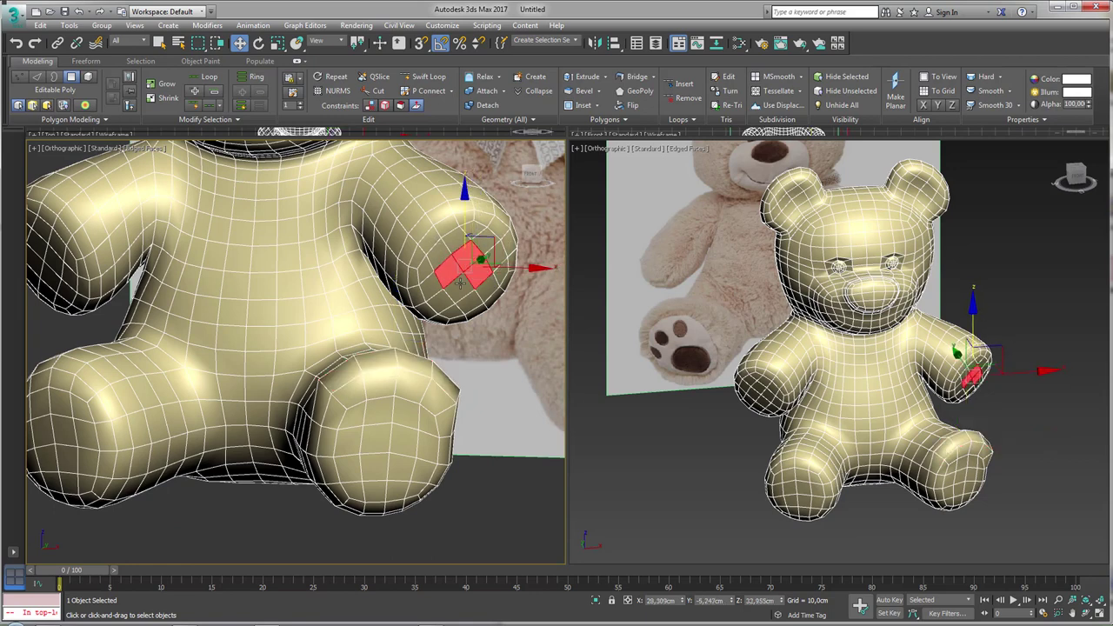
ctrl+click(469, 287)
click(160, 88)
click(159, 87)
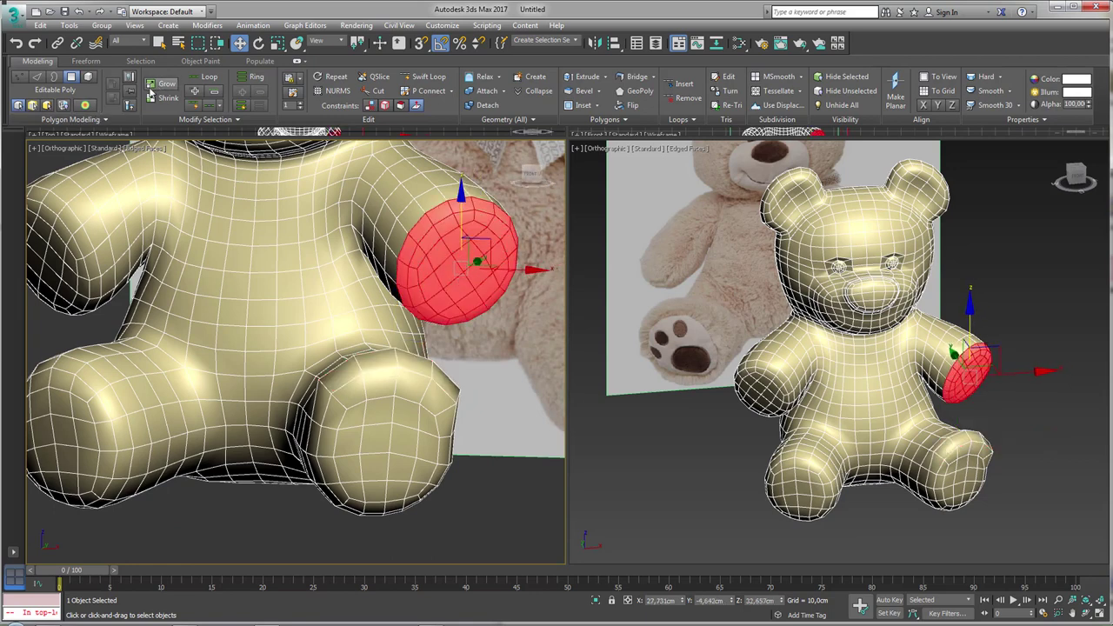
click(161, 97)
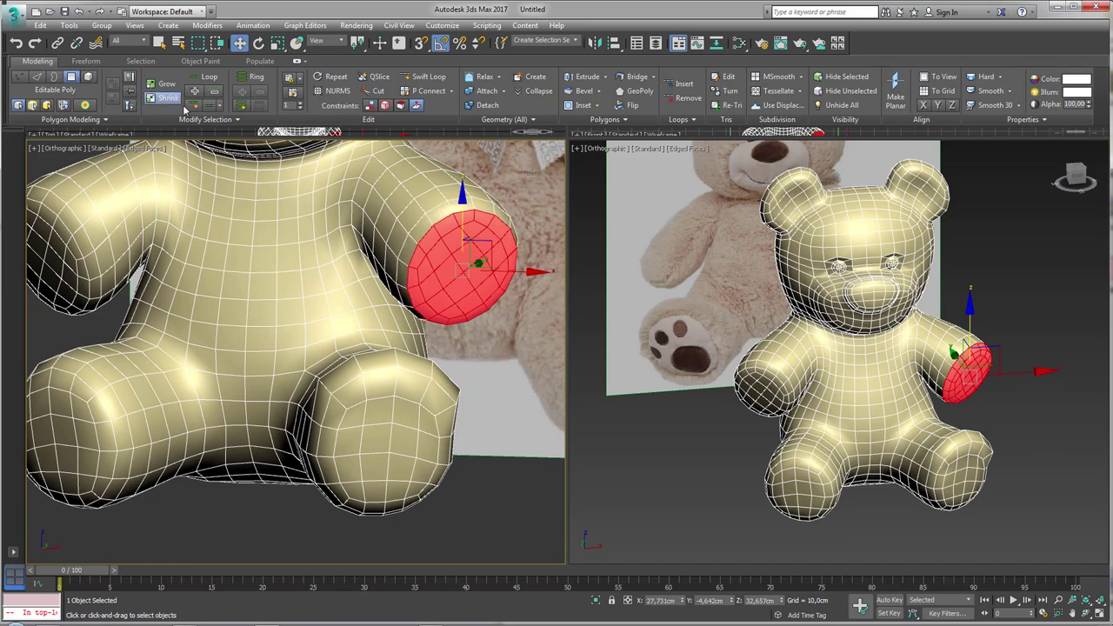
Step: With constraints set to None, move the arm-end faces into place
click(369, 105)
mouse_move(470, 252)
alt+middle_down()
mouse_move(484, 300)
mouse_move(462, 255)
alt+middle_up()
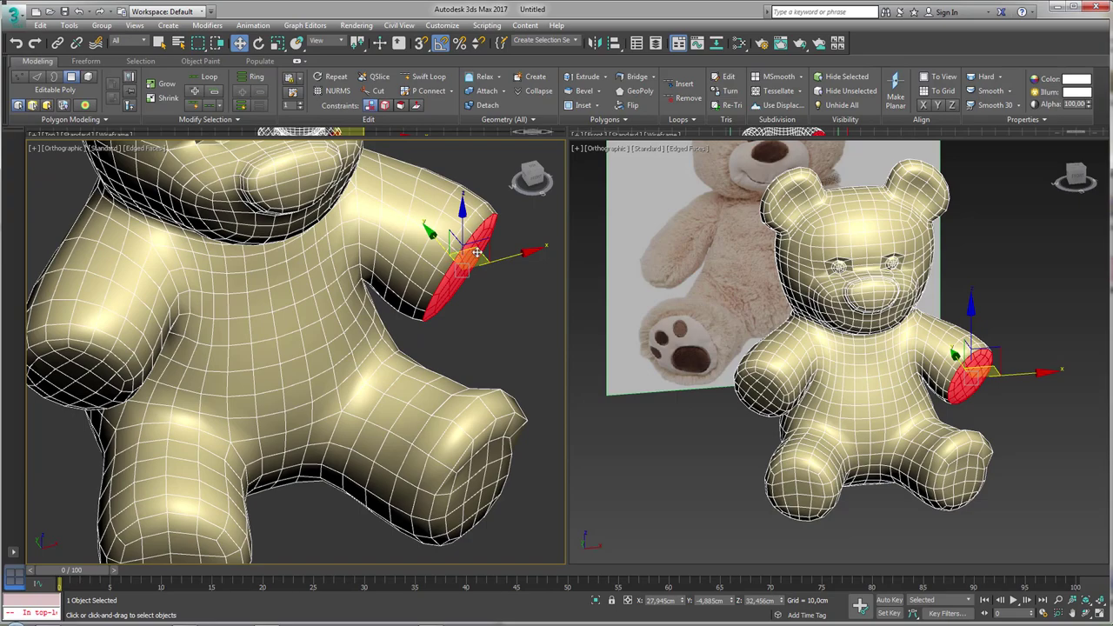
drag(477, 252, 480, 255)
mouse_move(480, 255)
alt+middle_down()
mouse_move(407, 272)
mouse_move(443, 275)
alt+middle_up()
key(e)
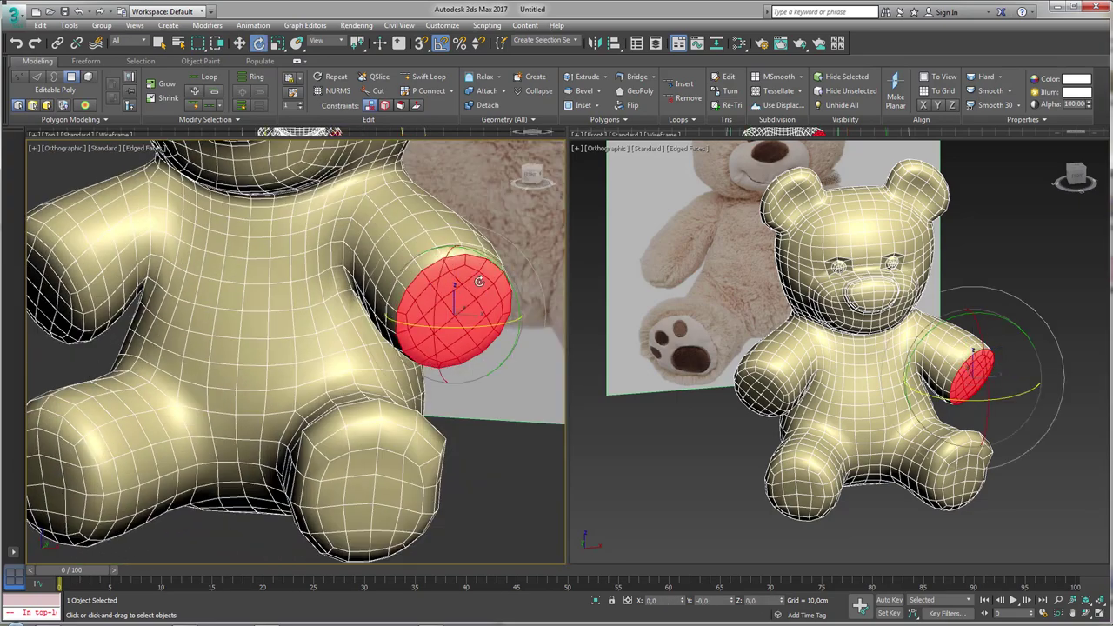
alt+middle_drag(471, 317, 245, 288)
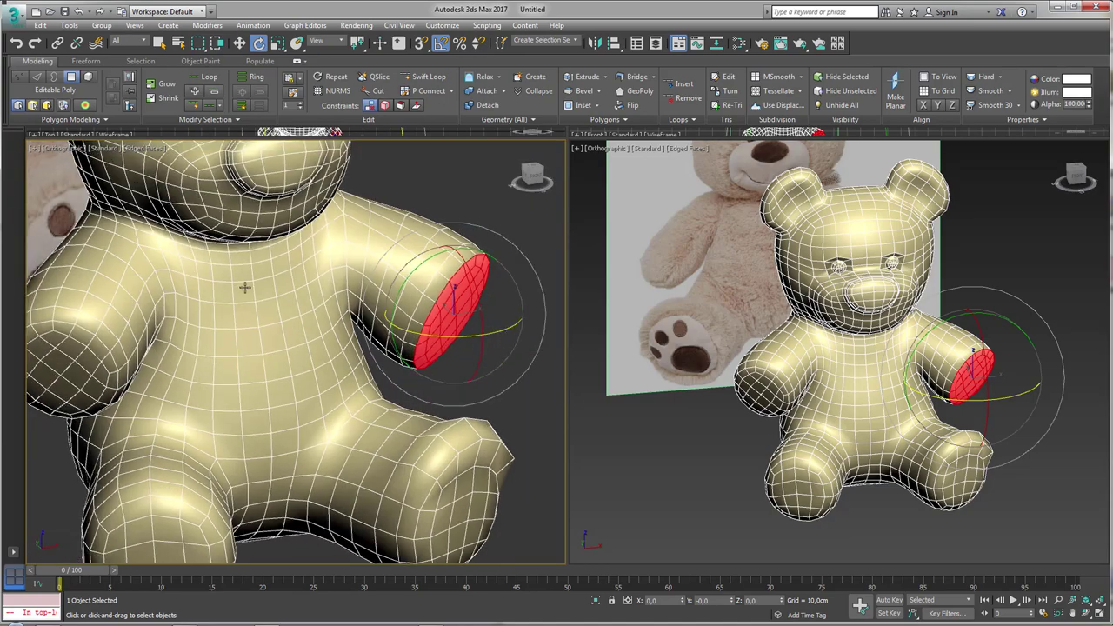
scroll(479, 283, down, 5)
mouse_move(479, 283)
alt+middle_down()
mouse_move(472, 374)
mouse_move(426, 373)
alt+middle_up()
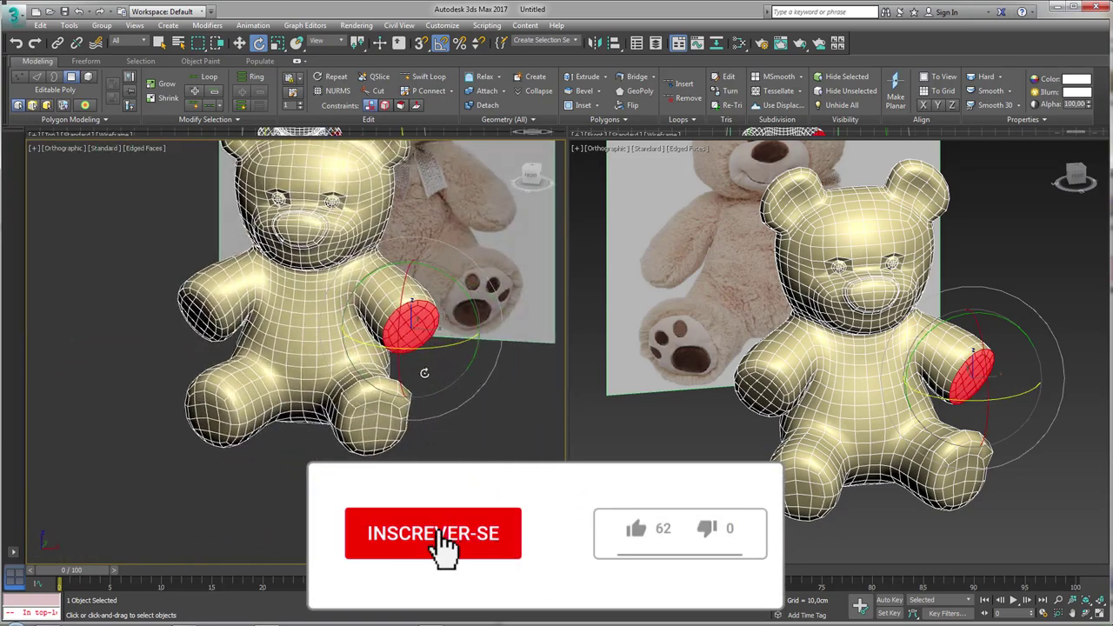
Step: Apply Mesh Editing > Symmetry to the bear, then convert it to Editable Poly
click(19, 76)
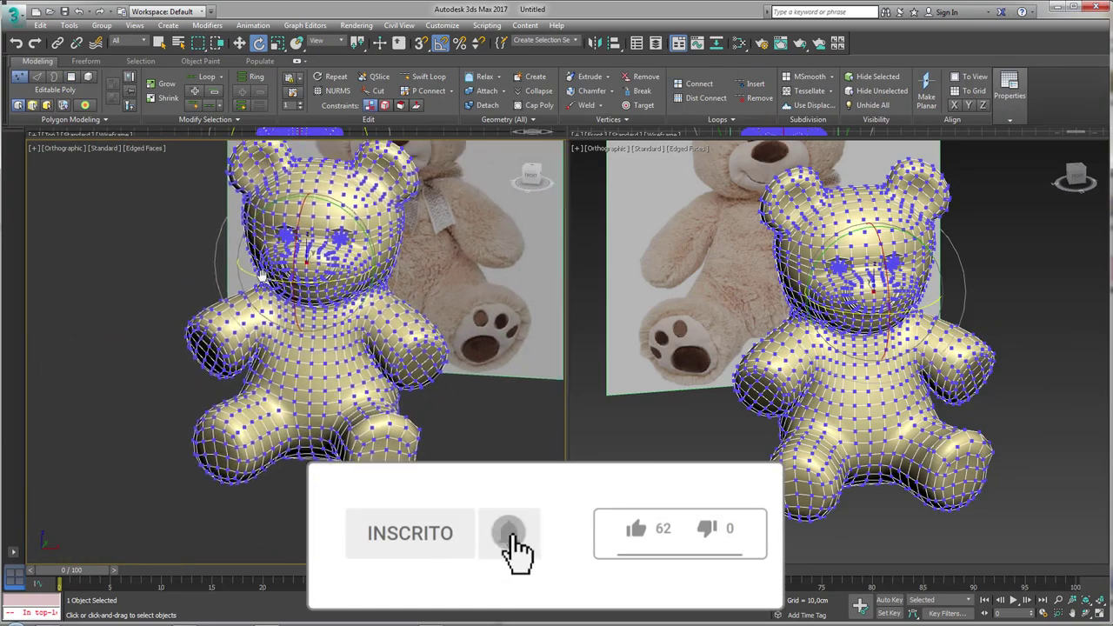
scroll(237, 191, up, 4)
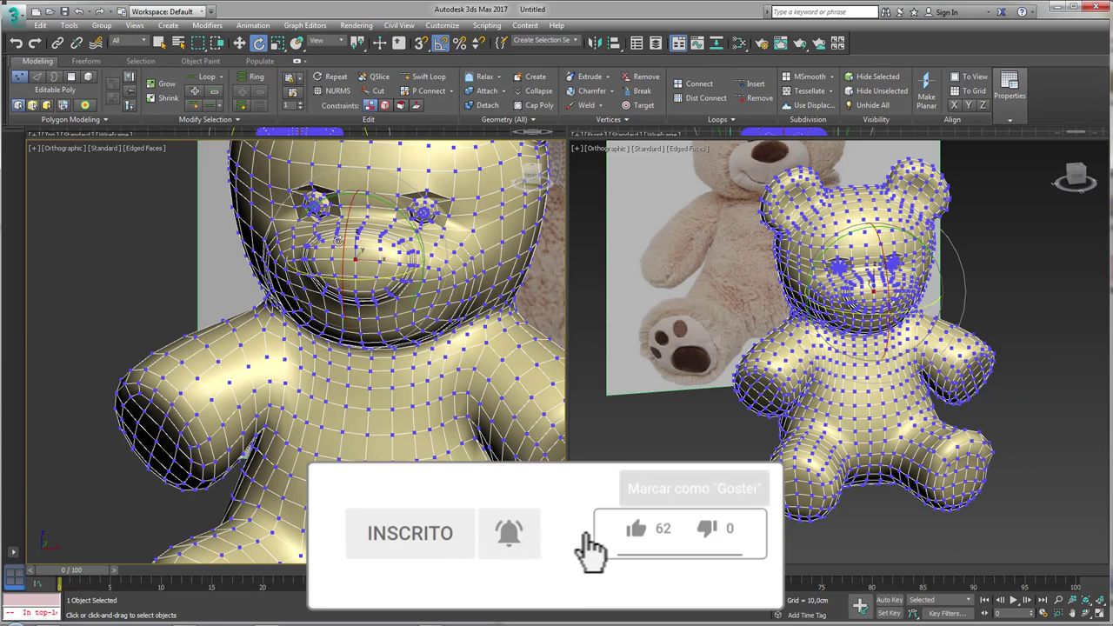
click(207, 25)
mouse_move(228, 71)
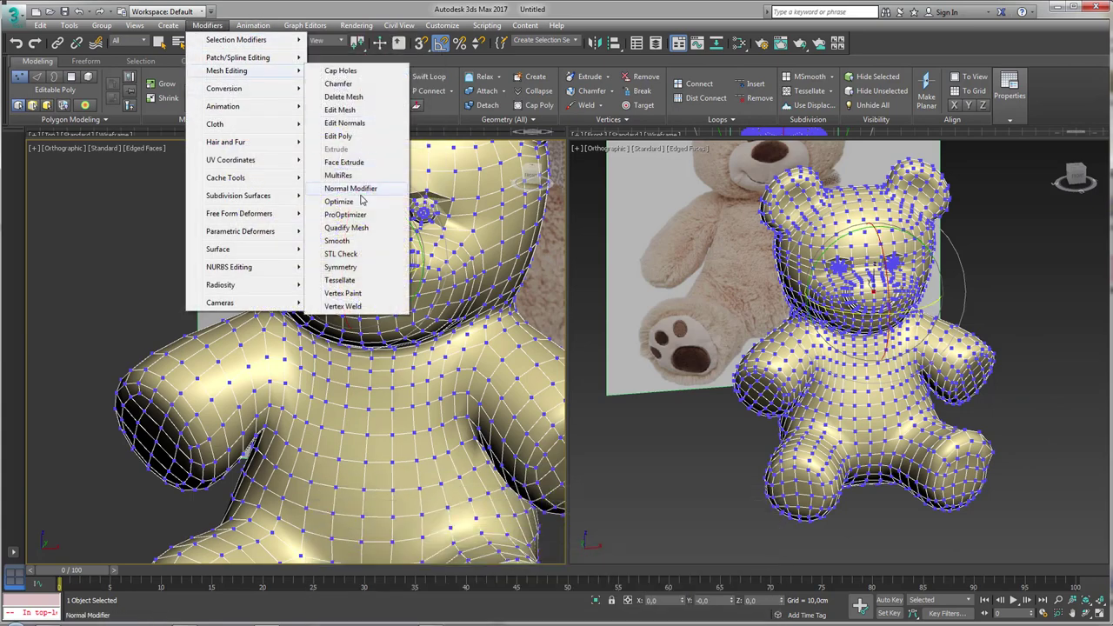
click(351, 268)
scroll(387, 261, down, 5)
right_click(387, 261)
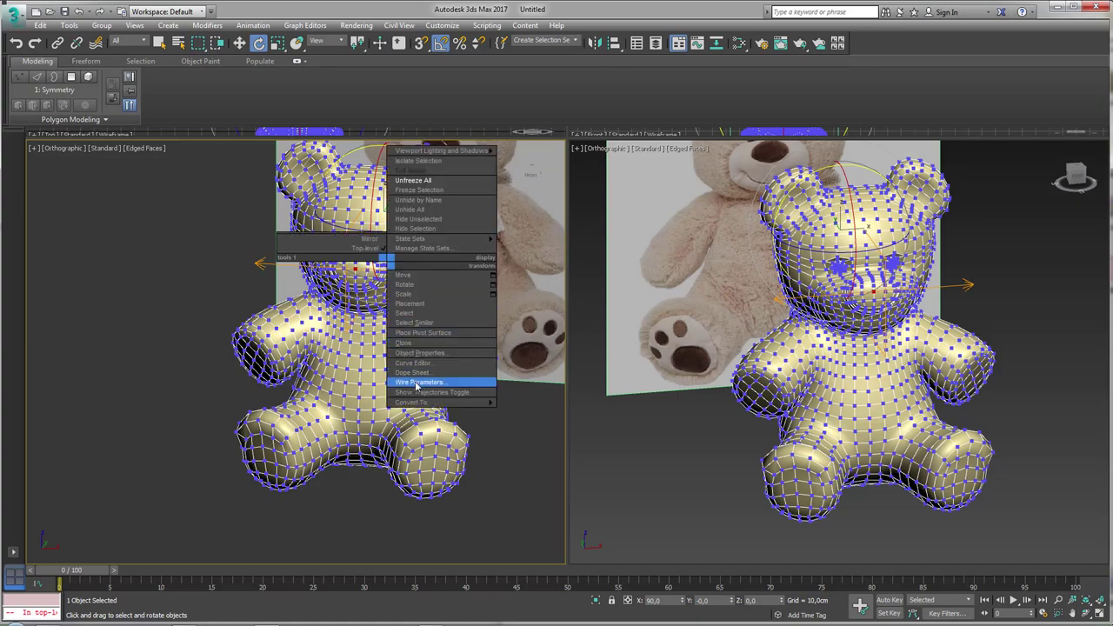
click(538, 411)
mouse_move(529, 417)
alt+middle_down()
mouse_move(253, 367)
mouse_move(446, 396)
mouse_move(296, 170)
alt+middle_up()
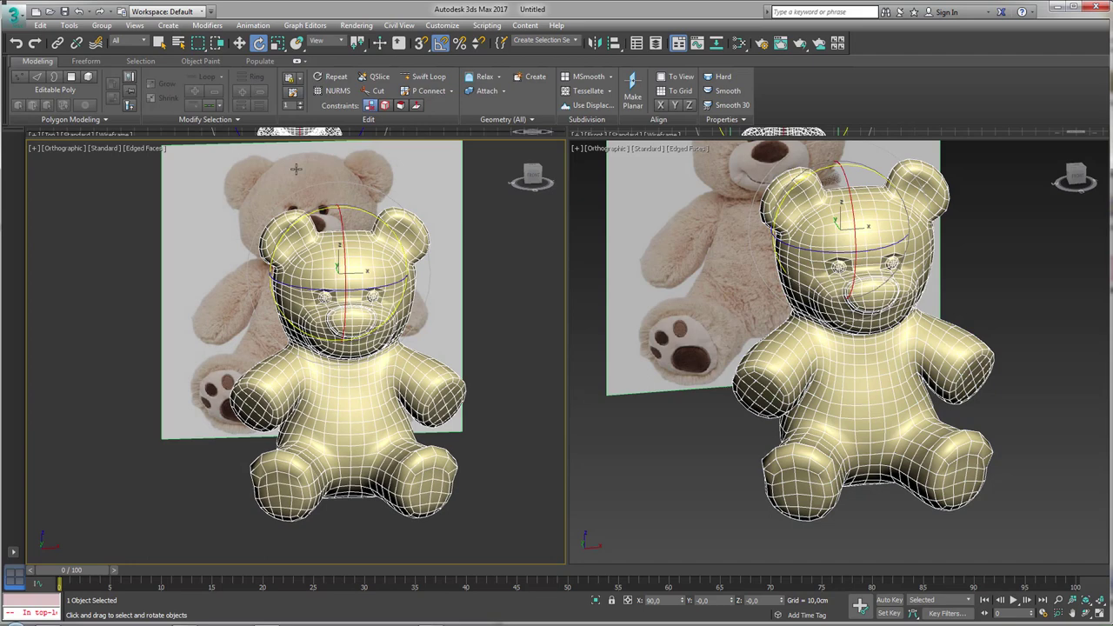
Step: Select the entire bear mesh as an element and angle the view toward the reference photo
click(91, 80)
click(339, 284)
middle_drag(388, 363, 355, 323)
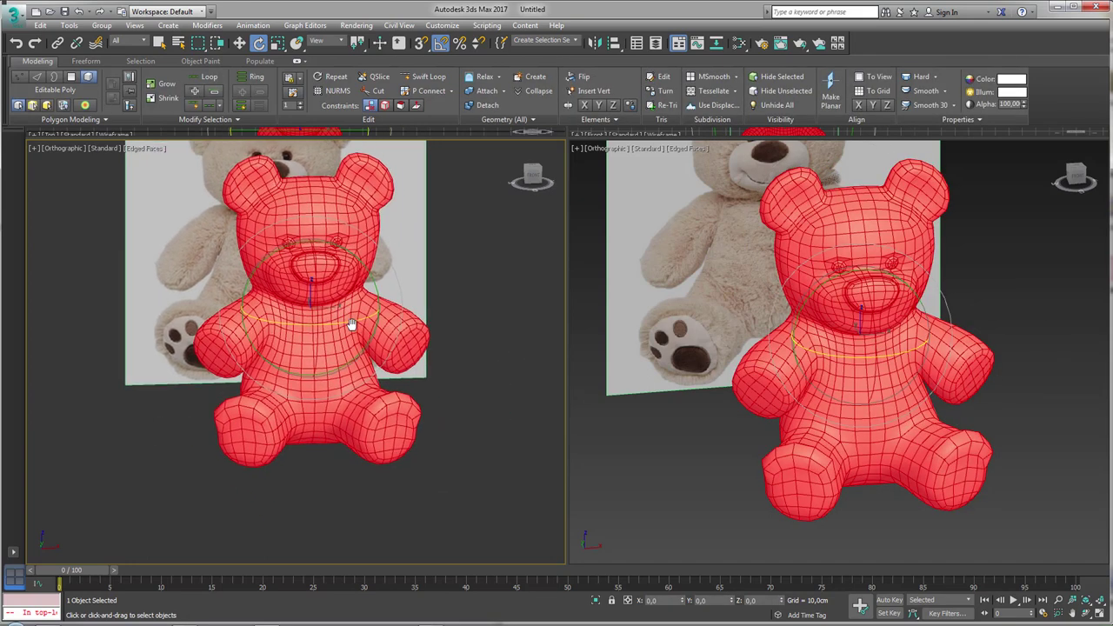
scroll(353, 324, down, 3)
scroll(353, 324, up, 2)
scroll(187, 285, up, 3)
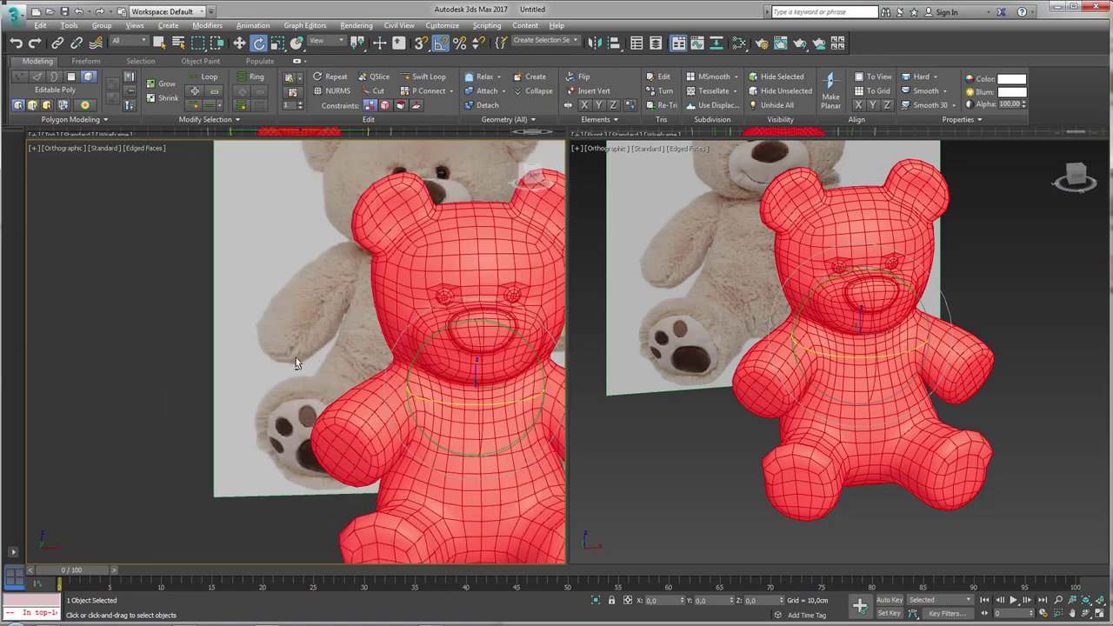
alt+middle_drag(187, 286, 285, 301)
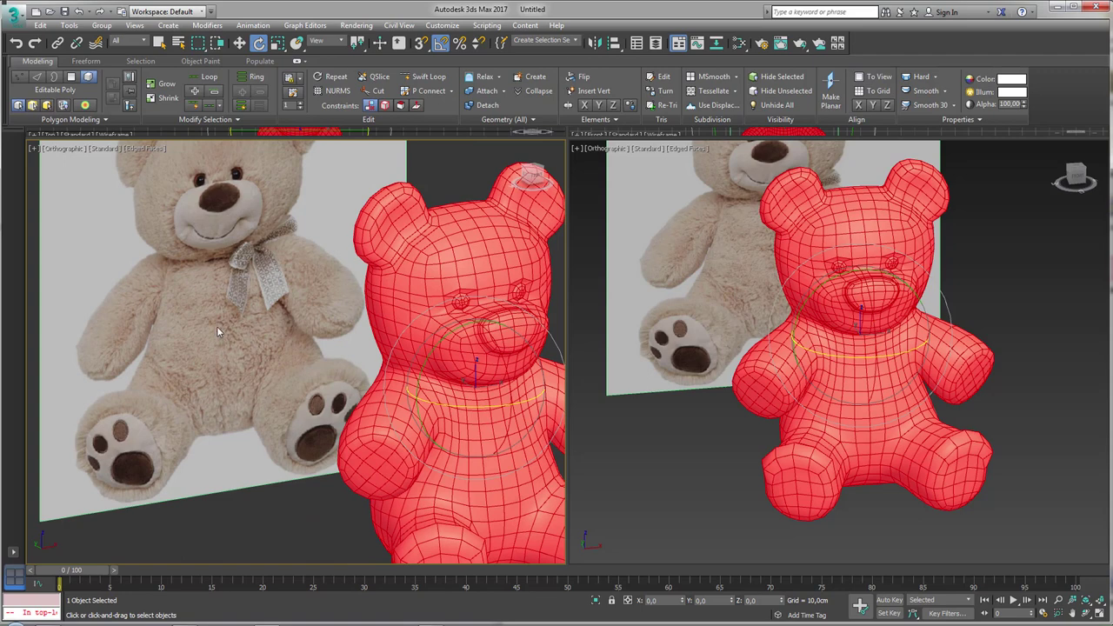
Step: Frame the bear front-on beside the photo and turn off Edged Faces for smooth shading
scroll(356, 324, down, 2)
alt+middle_drag(370, 329, 357, 324)
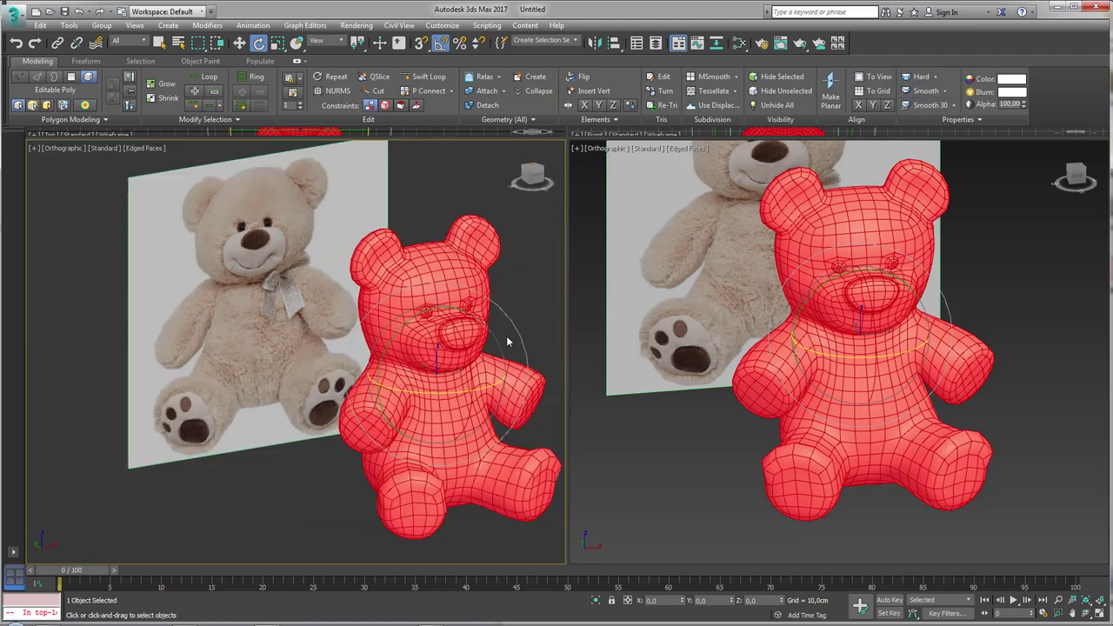
mouse_move(507, 342)
alt+middle_down()
mouse_move(473, 323)
mouse_move(498, 325)
mouse_move(489, 318)
alt+middle_up()
key(F4)
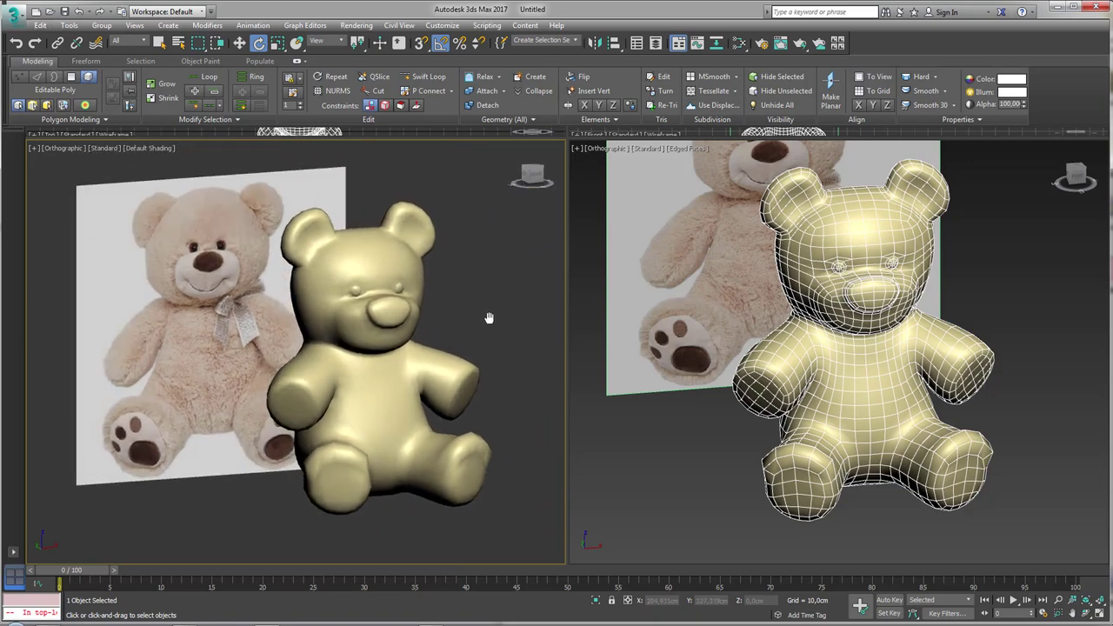